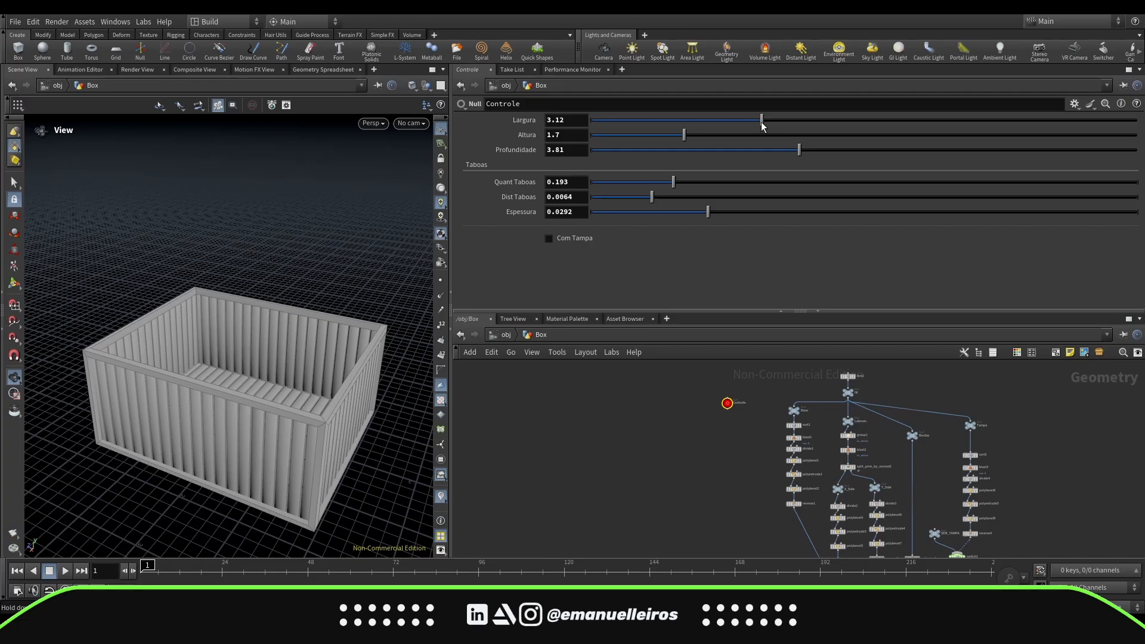
Step: Resize the finished crate to Largura 3.8, Altura 1.73 and Profundidade 2.79
drag(761, 120, 798, 120)
drag(661, 137, 685, 134)
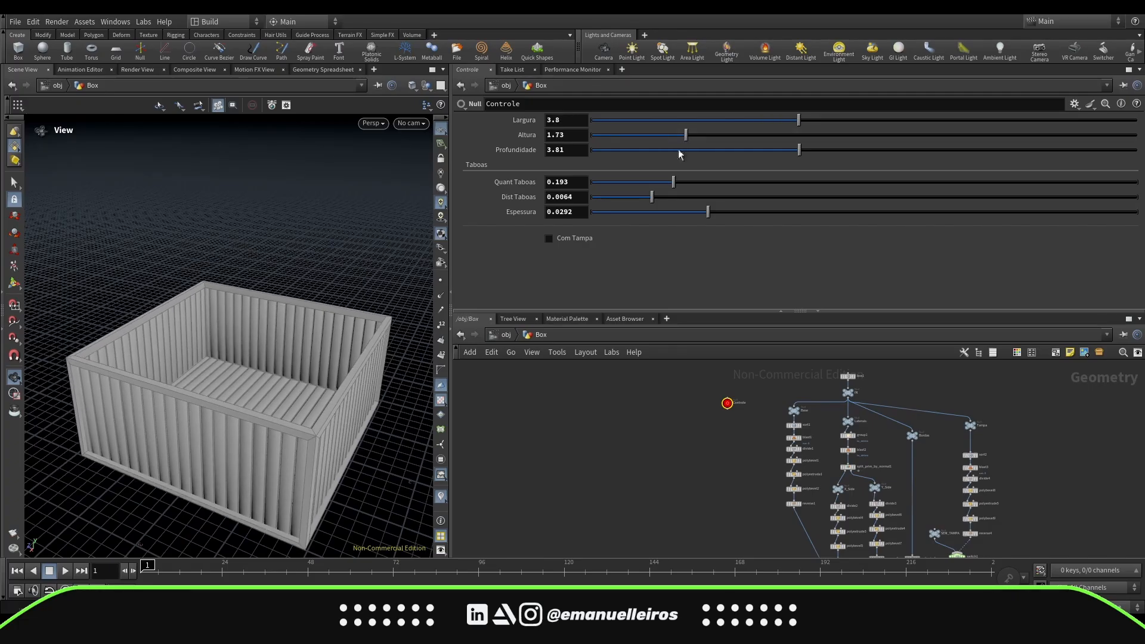
drag(364, 358, 376, 383)
drag(799, 149, 743, 150)
Step: Toggle the Com Tampa option on and off to preview the crate with and without its lid
click(548, 238)
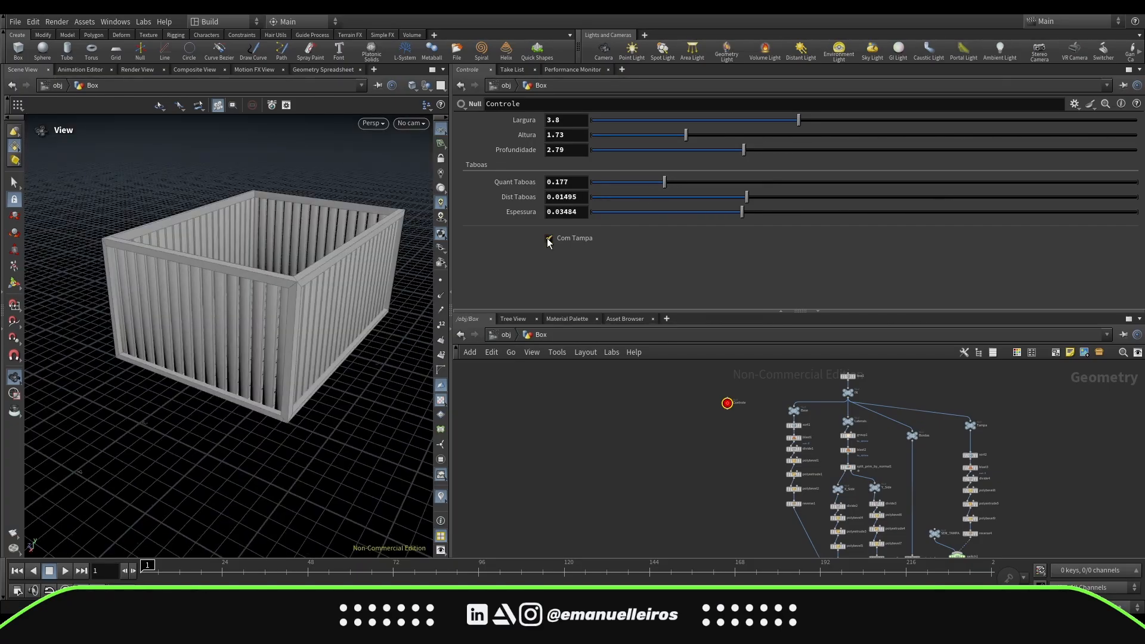
drag(251, 293, 276, 374)
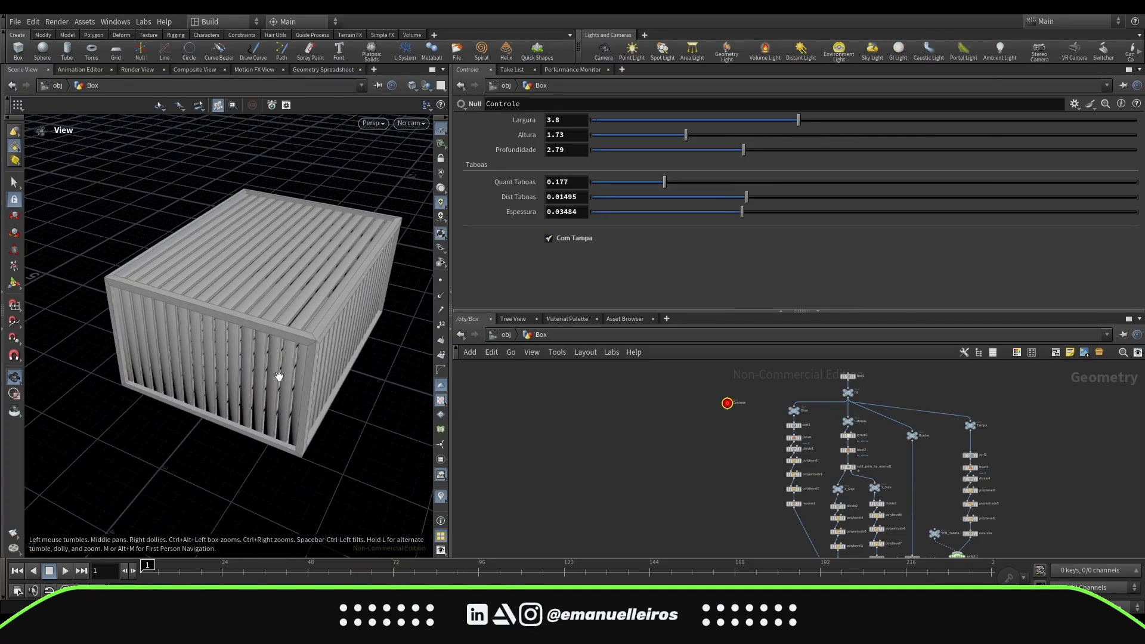
click(548, 238)
click(548, 238)
drag(302, 457, 299, 417)
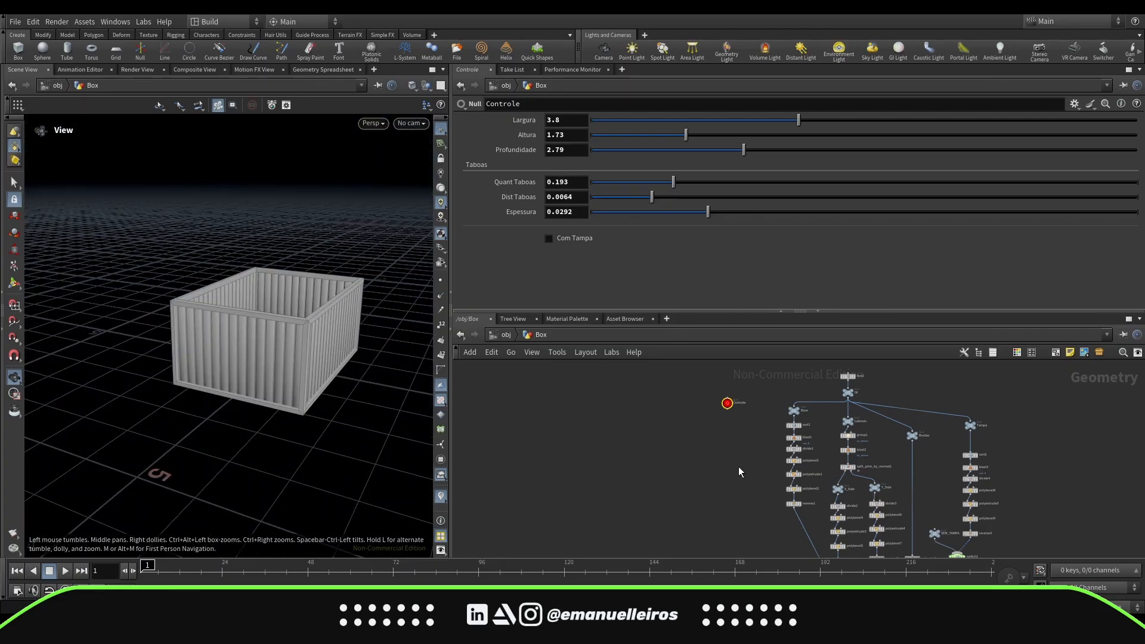
drag(346, 353, 340, 365)
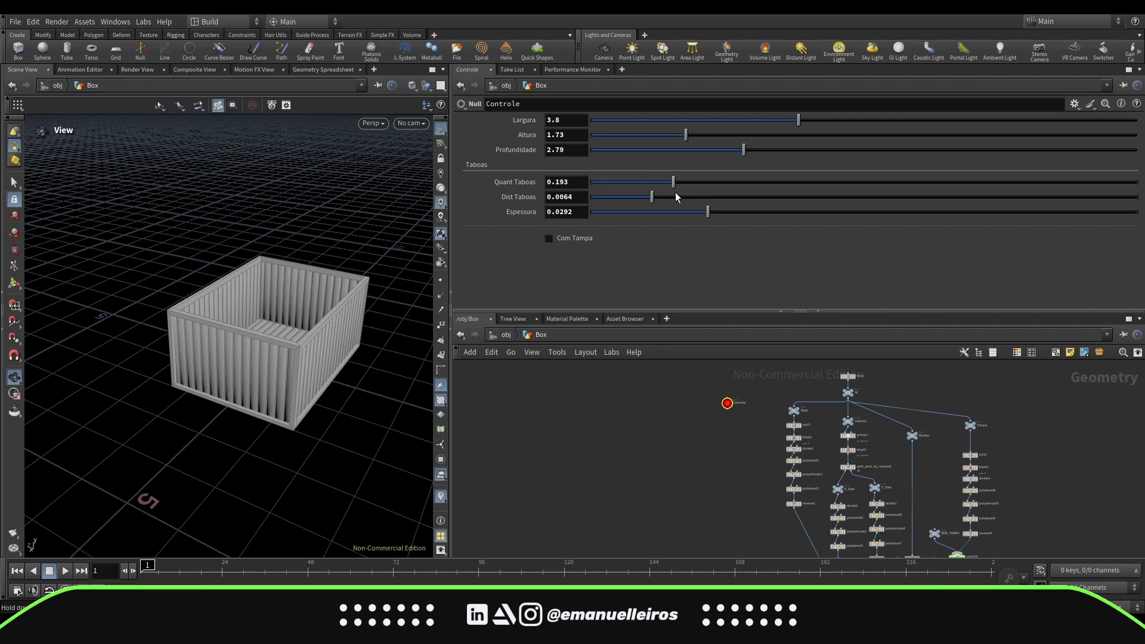
Step: Set Quant Taboas to 0.177, Dist Taboas to 0.01495 and Espessura to 0.03484, with Com Tampa enabled
drag(673, 182, 664, 183)
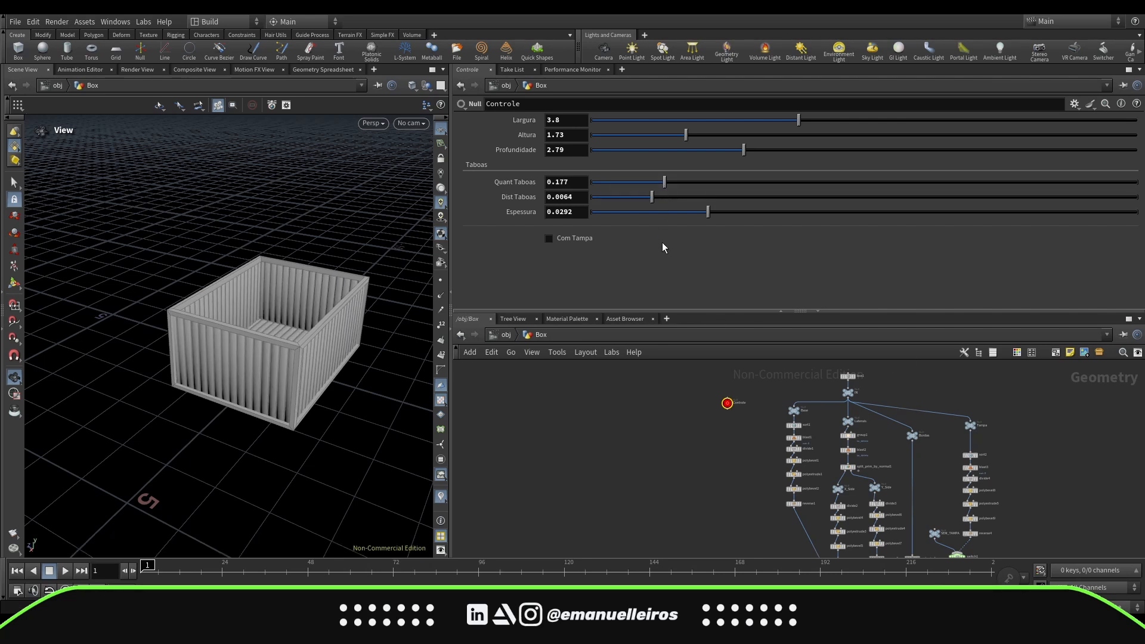
drag(255, 429, 314, 330)
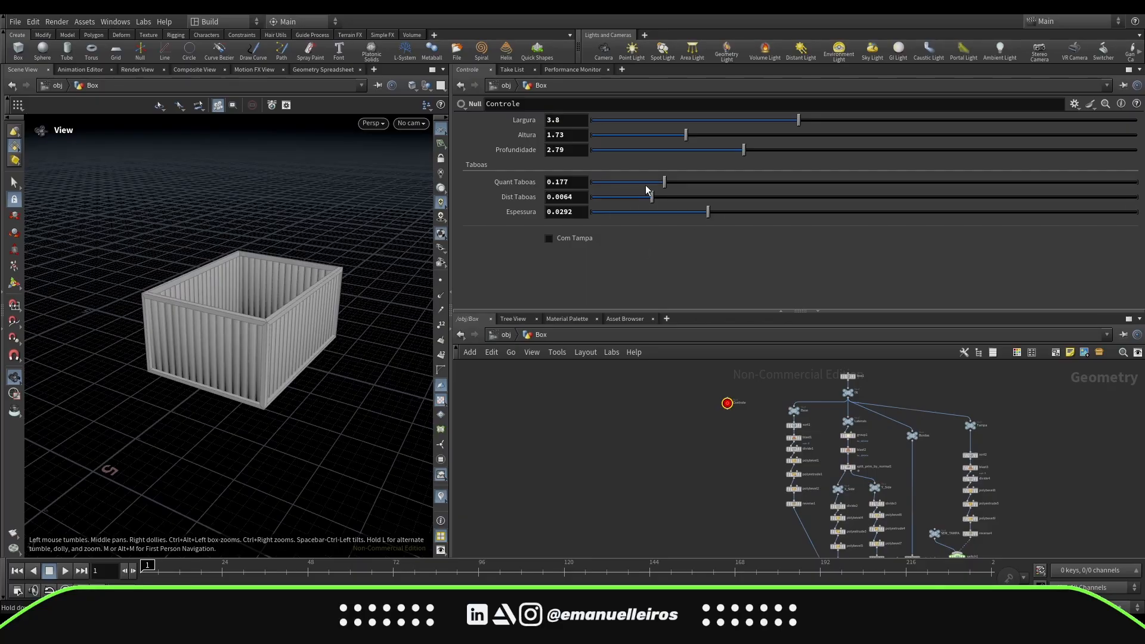
drag(647, 191, 658, 195)
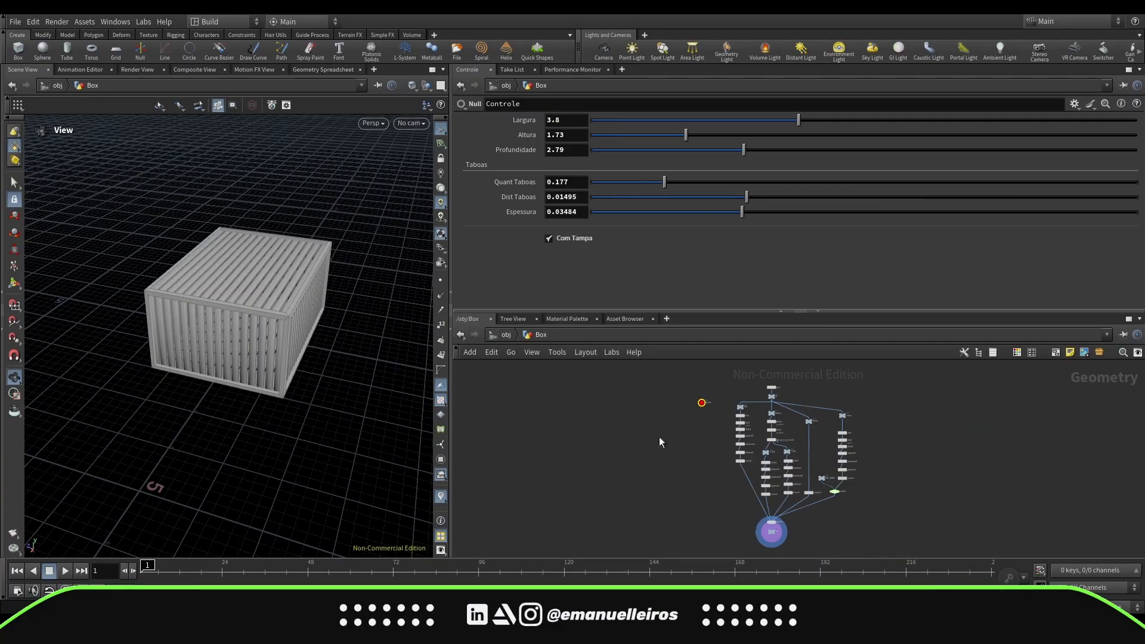
drag(261, 427, 226, 406)
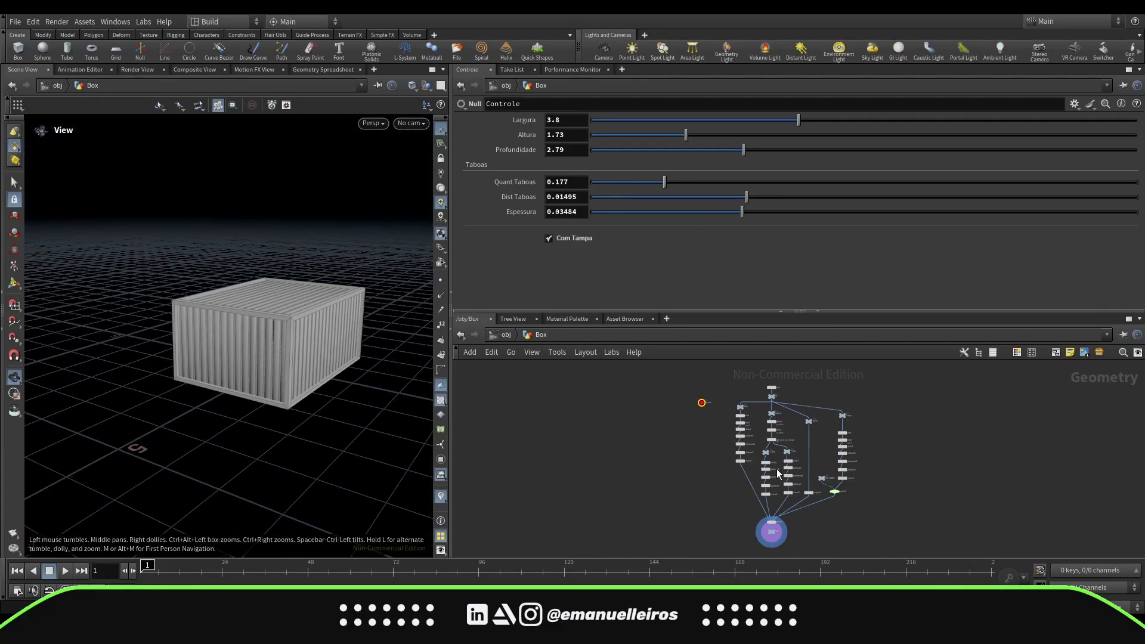
Step: Return to the object level and add a Geometry node named procedural_box
middle_drag(705, 475, 678, 459)
scroll(680, 447, up, 3)
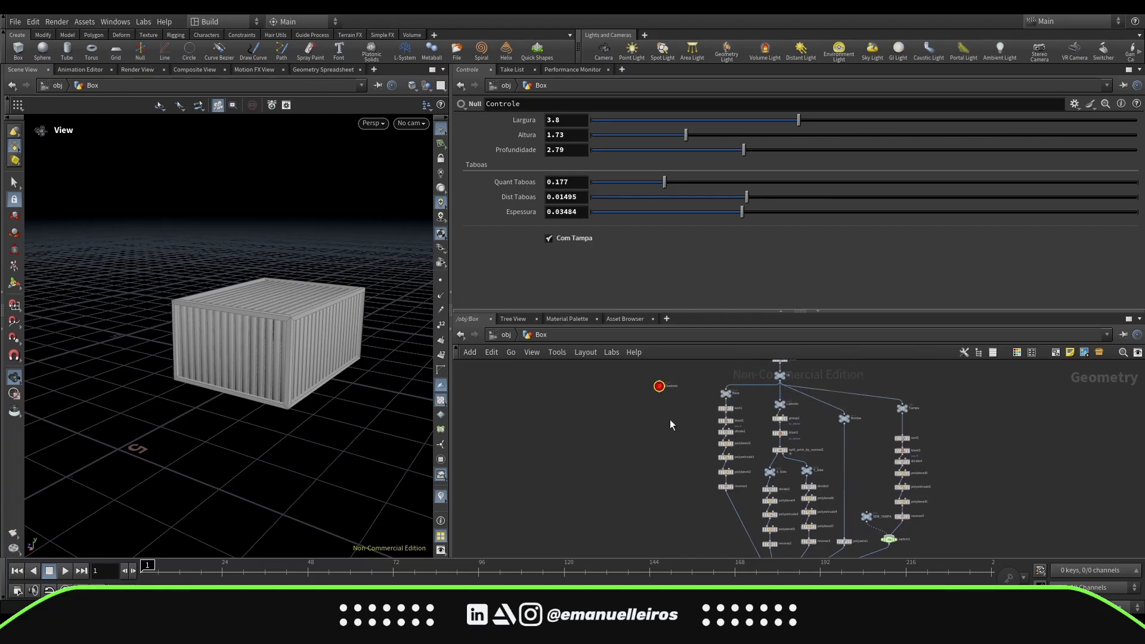
key(u)
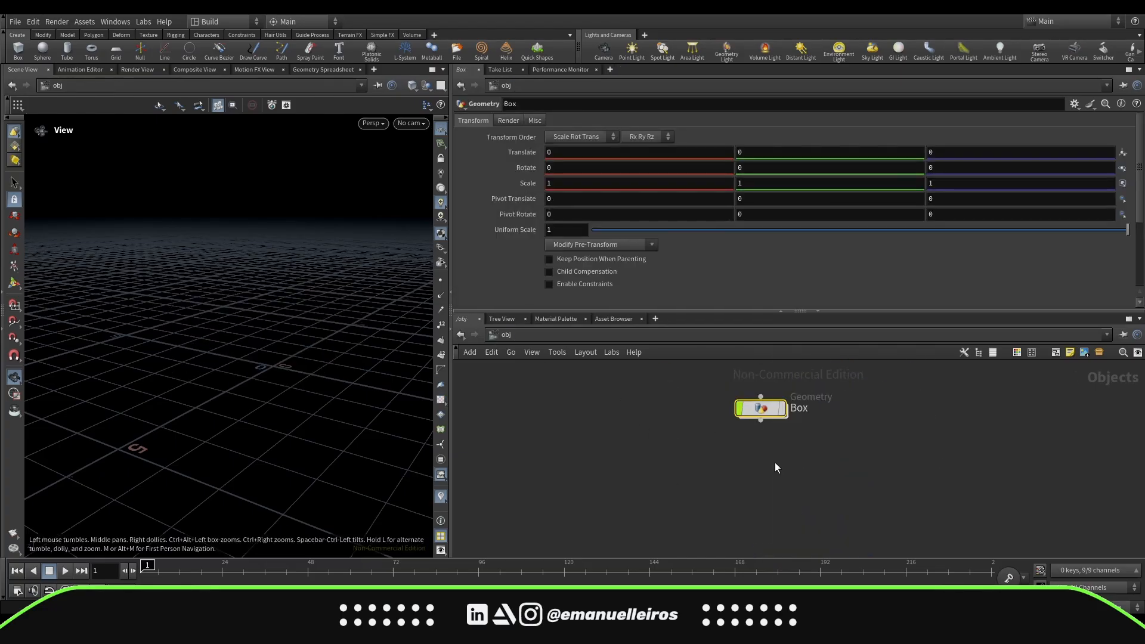
key(Tab)
text(geo)
key(Return)
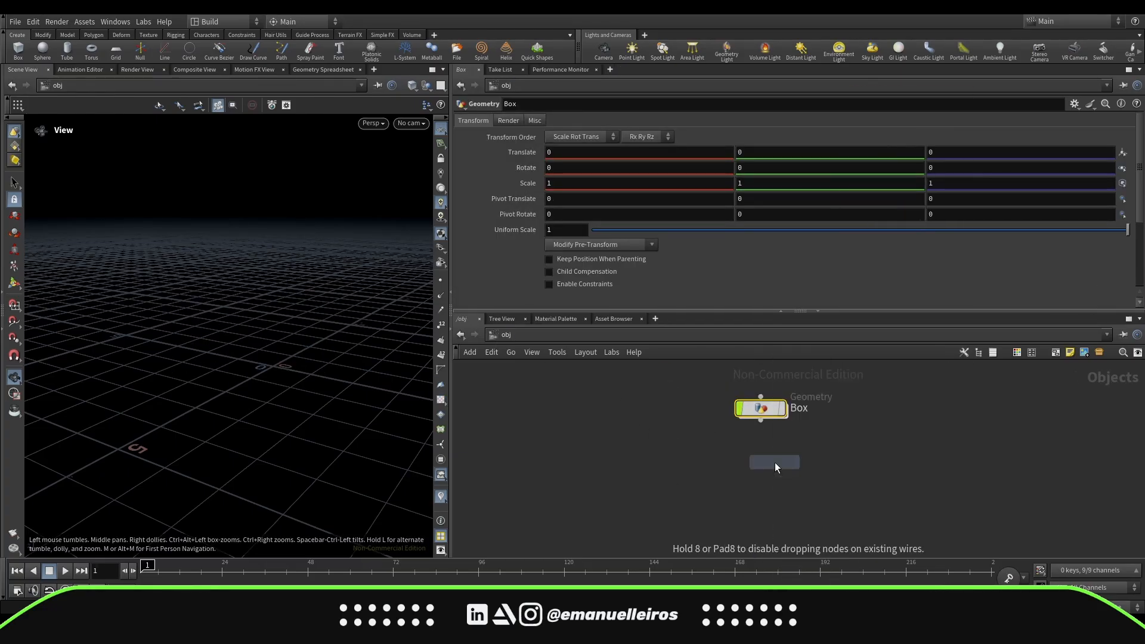
click(912, 453)
text(procedural_box)
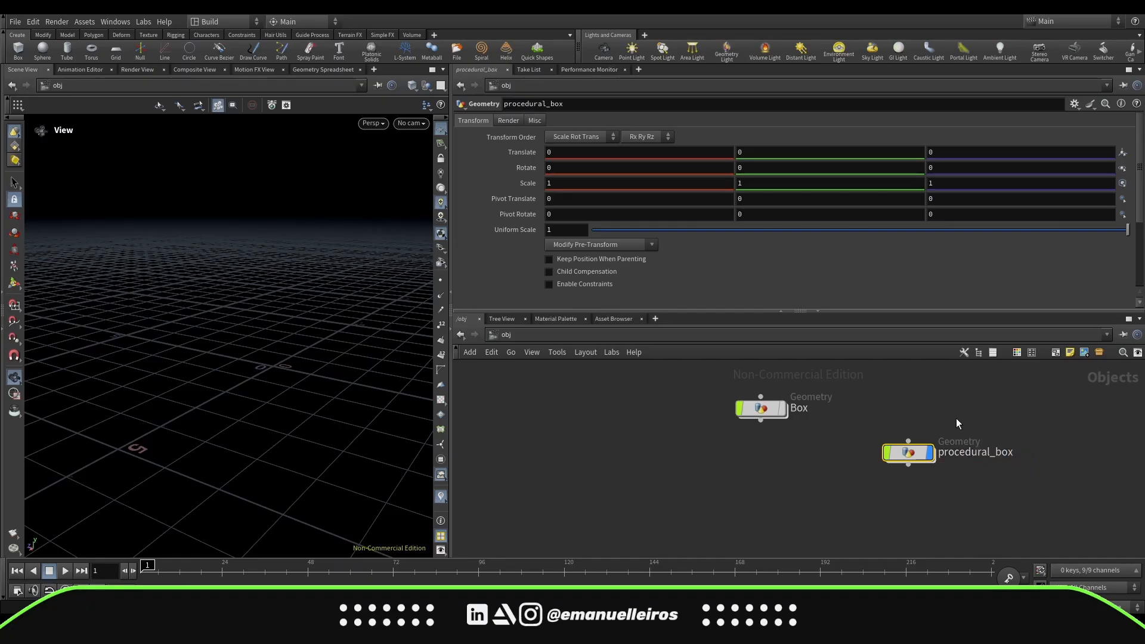
Step: Enter the procedural_box network and add a Box node
double_click(906, 452)
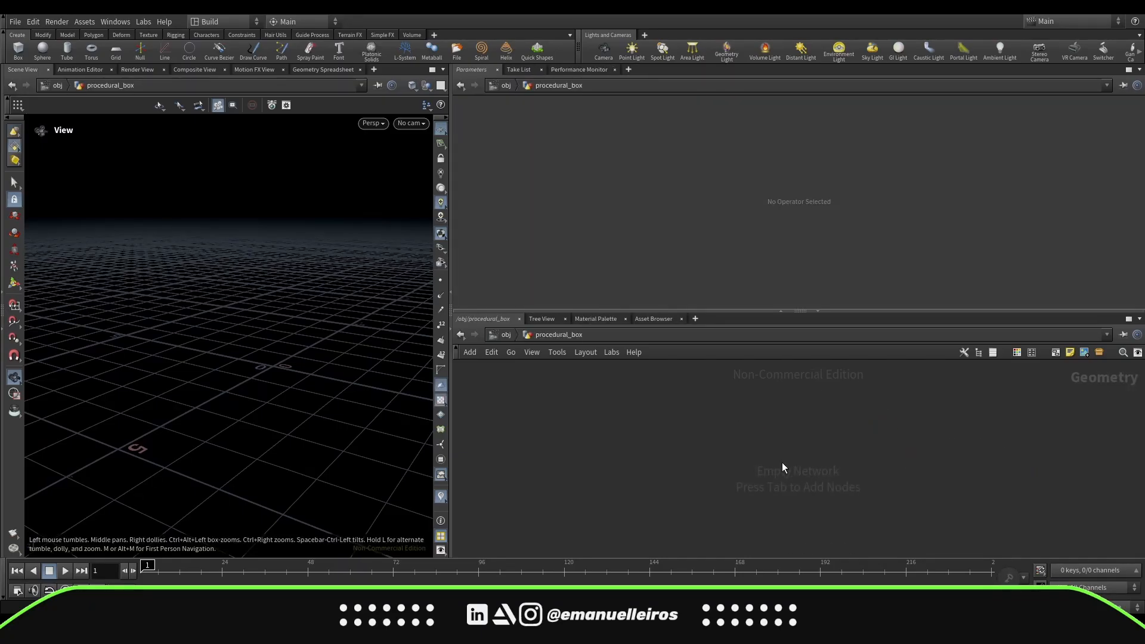
key(Tab)
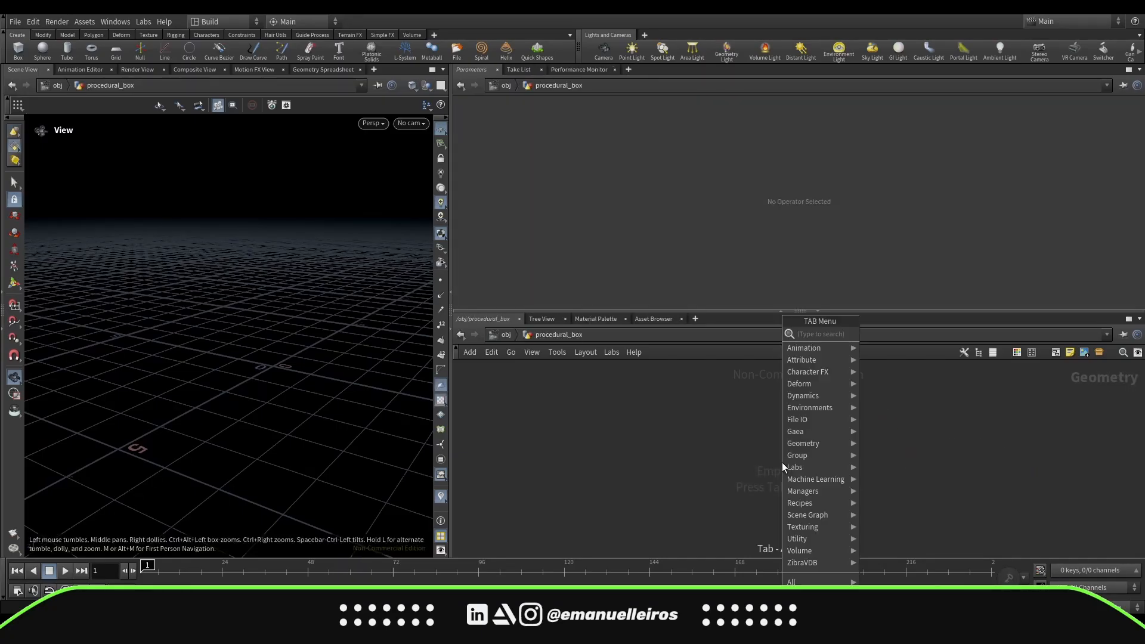
text(box)
key(Return)
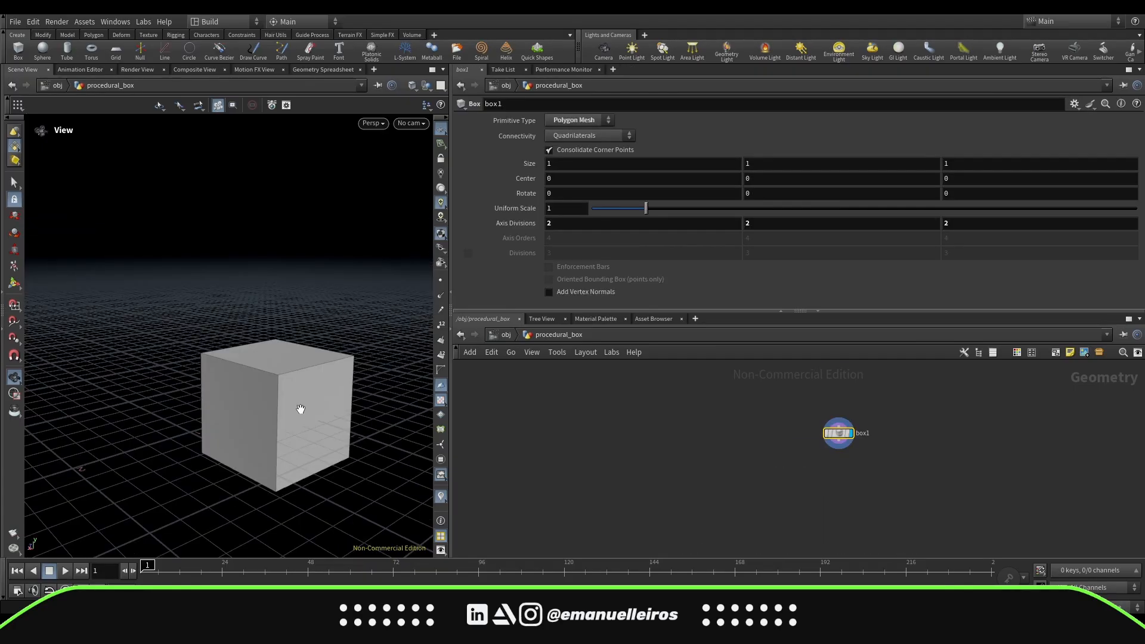
Step: Set the box's Y size to 2 and inspect how it extends relative to the ground grid
drag(301, 409, 304, 421)
middle_drag(300, 451, 292, 423)
drag(291, 424, 287, 426)
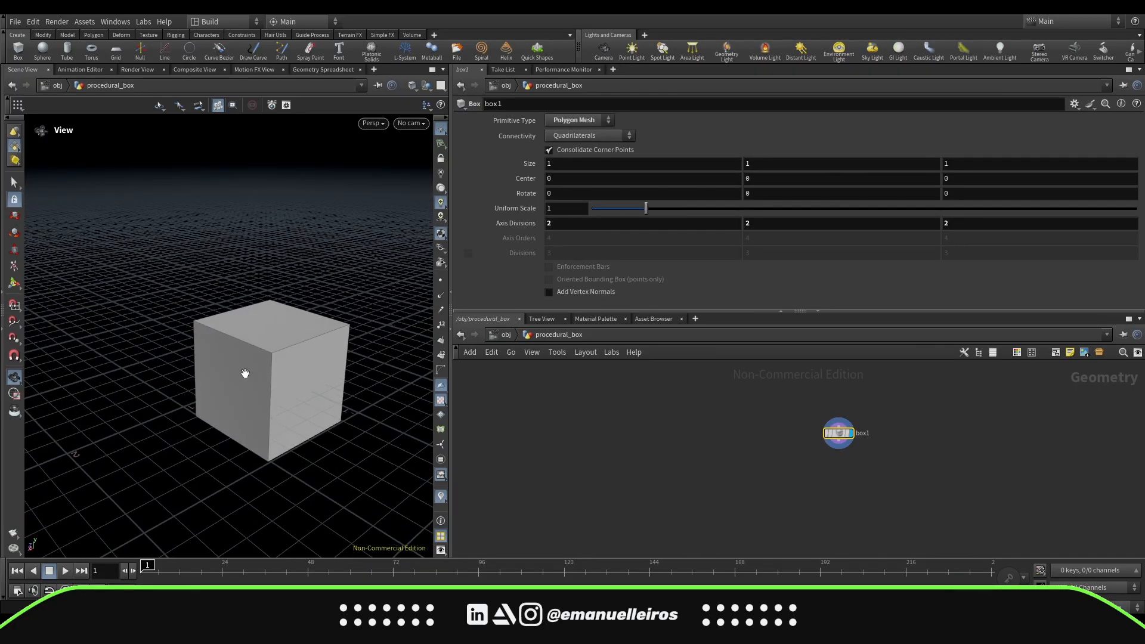
middle_drag(277, 425, 265, 410)
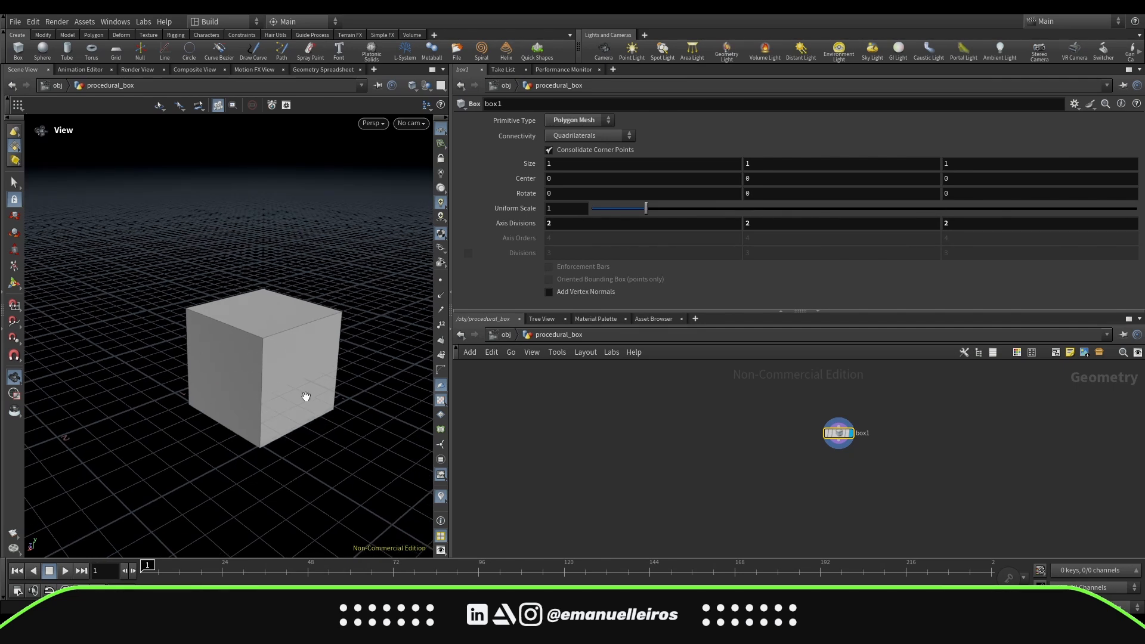
drag(280, 416, 286, 386)
middle_drag(790, 169, 818, 167)
drag(258, 317, 263, 327)
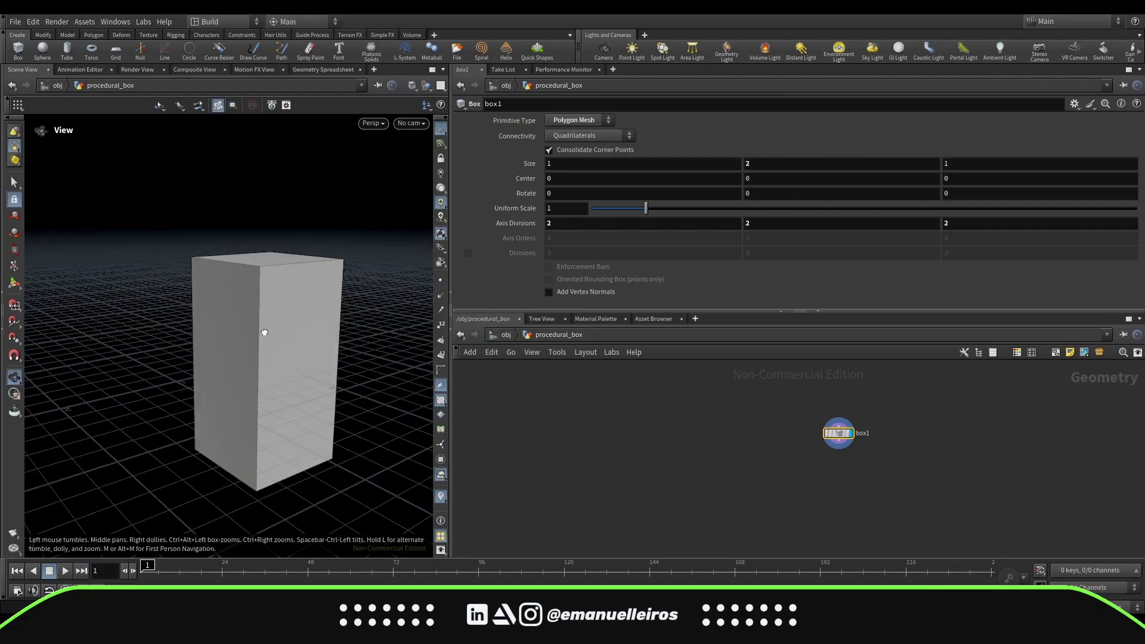
drag(287, 429, 286, 417)
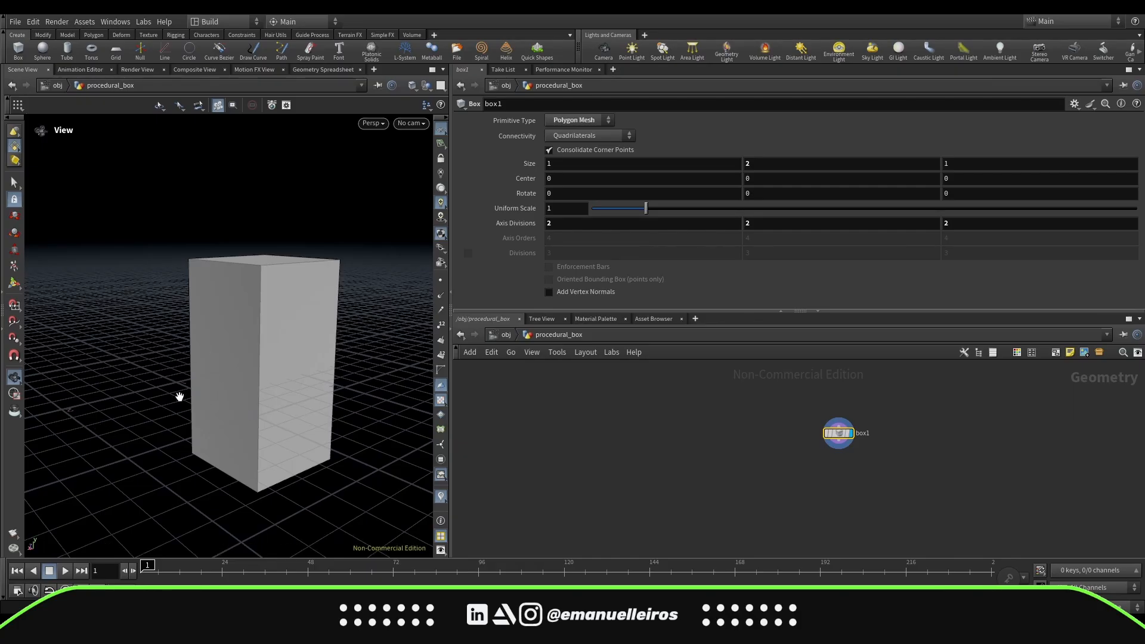
Step: Reference the box's Y size in its Center Y with the expression ch("sizey")/2
right_click(760, 166)
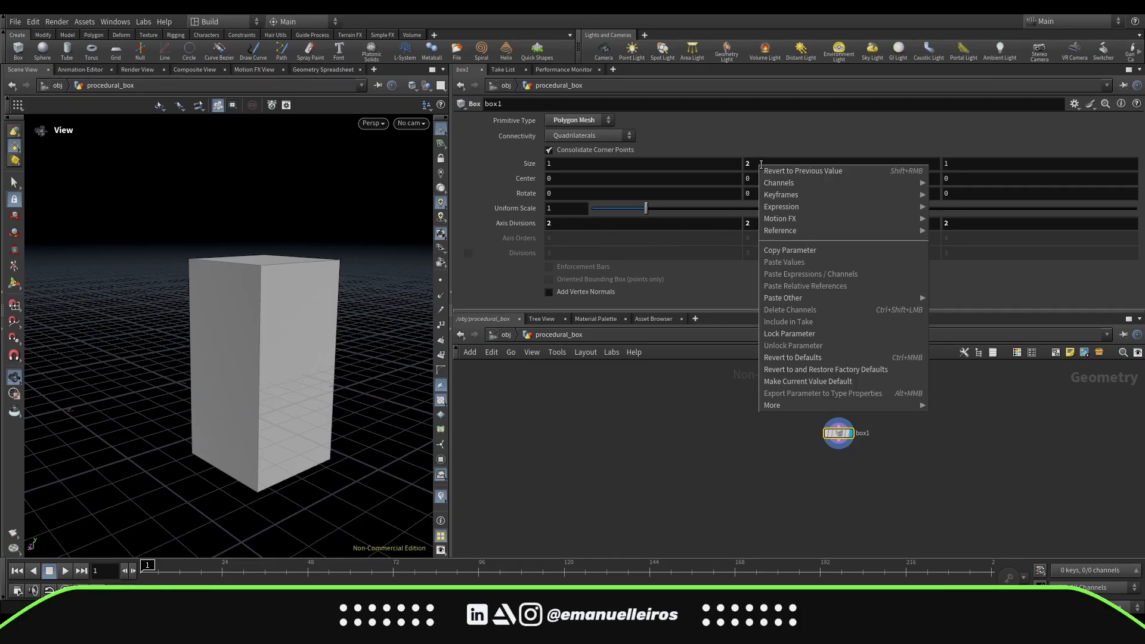
click(803, 253)
right_click(761, 177)
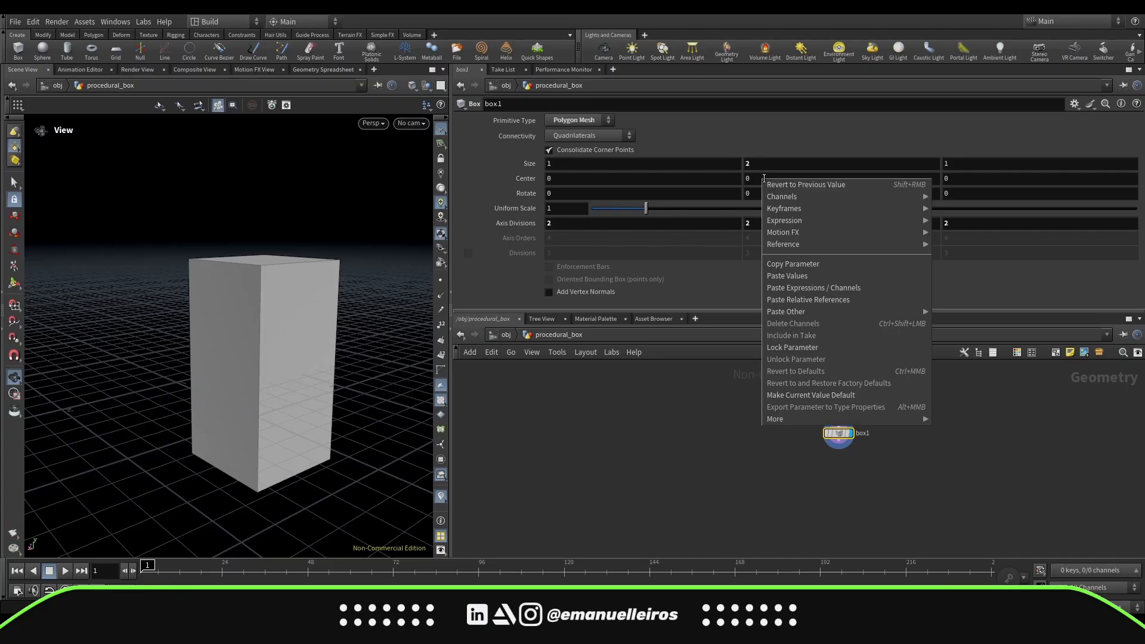
click(787, 267)
click(813, 179)
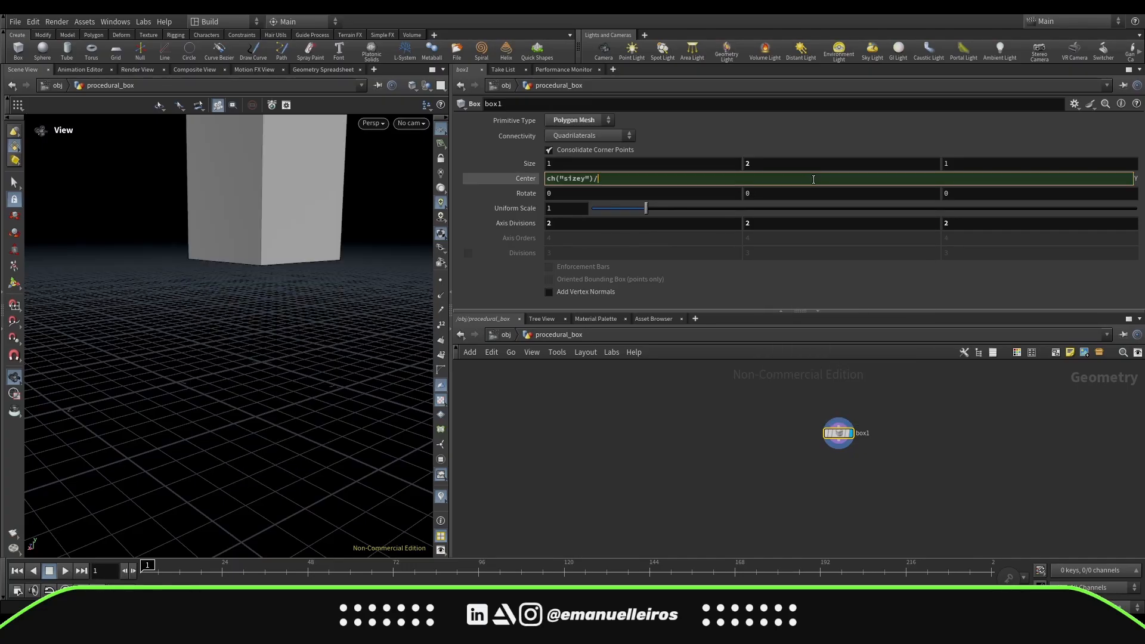
key(Return)
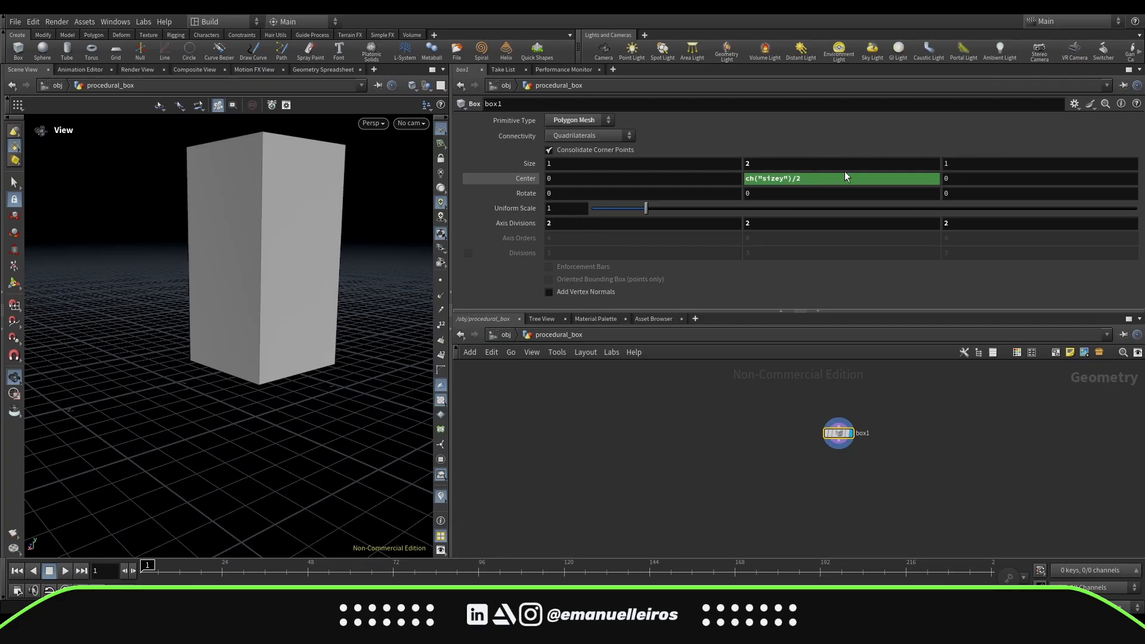
Step: Vary the box's Y size to test the centre expression, ending at 1.96
middle_drag(780, 161, 751, 190)
right_drag(235, 454, 268, 293)
drag(268, 294, 270, 347)
scroll(270, 348, down, 3)
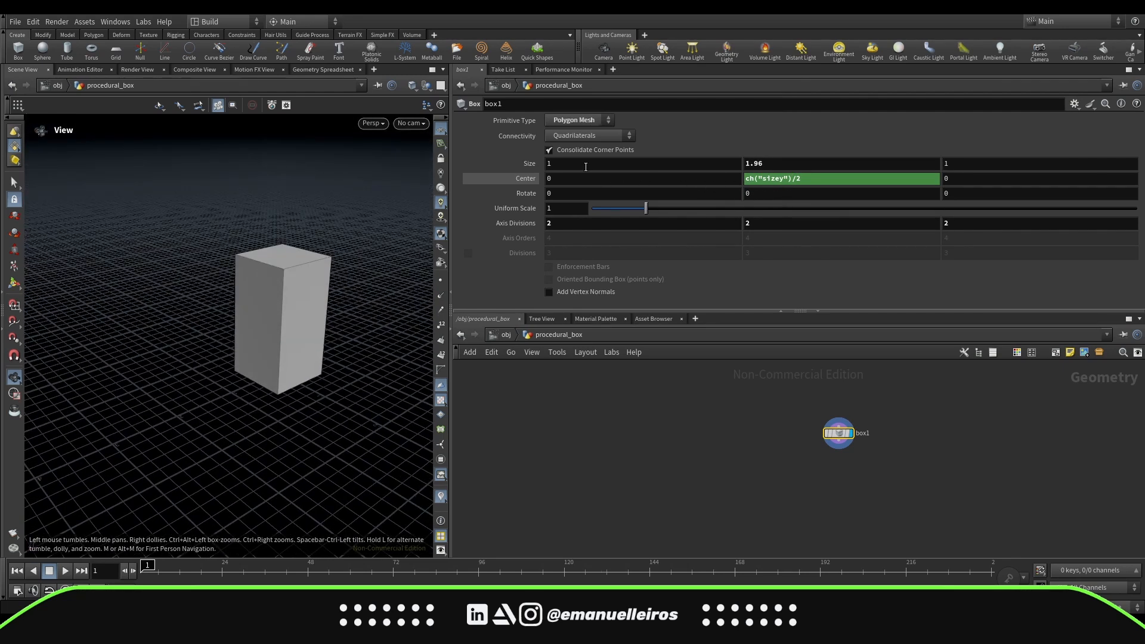
Step: Try an X size of 2.8 and a Z size of 2.3 on the box, undoing each change
mouse_move(585, 163)
middle_down()
mouse_move(696, 156)
mouse_move(583, 169)
middle_up()
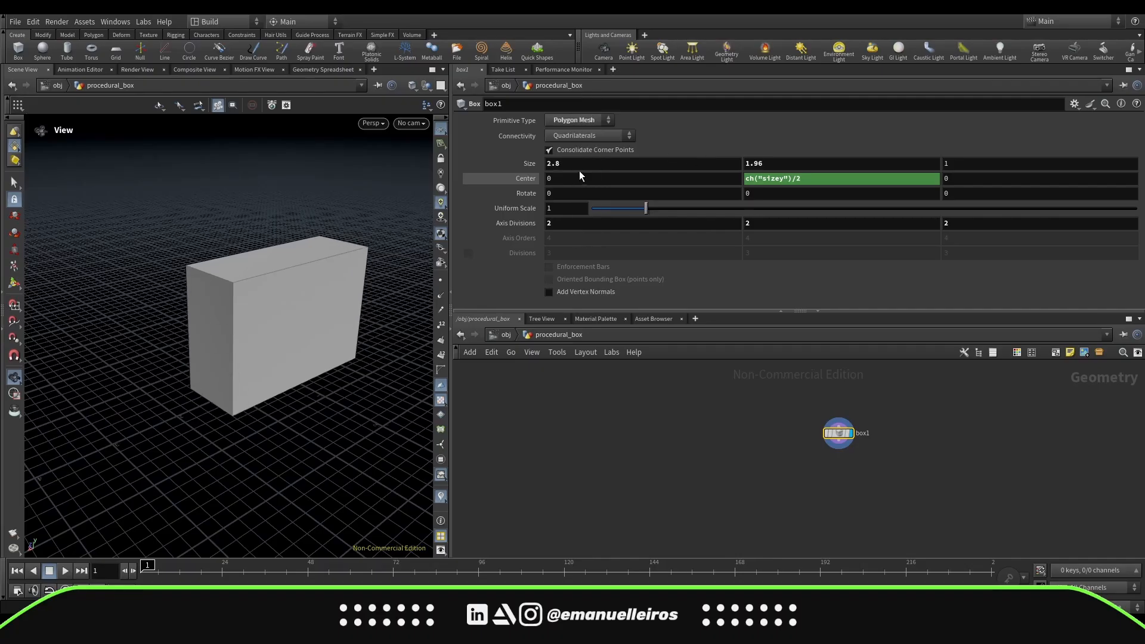
middle_drag(974, 164, 1025, 164)
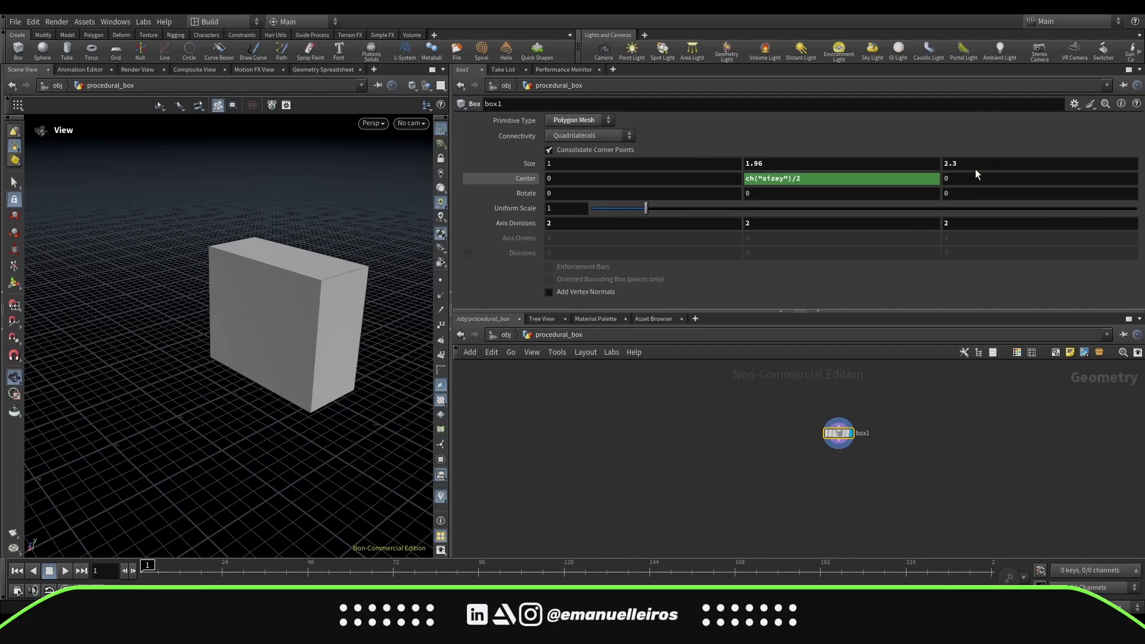
key(ctrl+z)
Step: Add an unconnected Null node beside the box node in the procedural_box network
key(Tab)
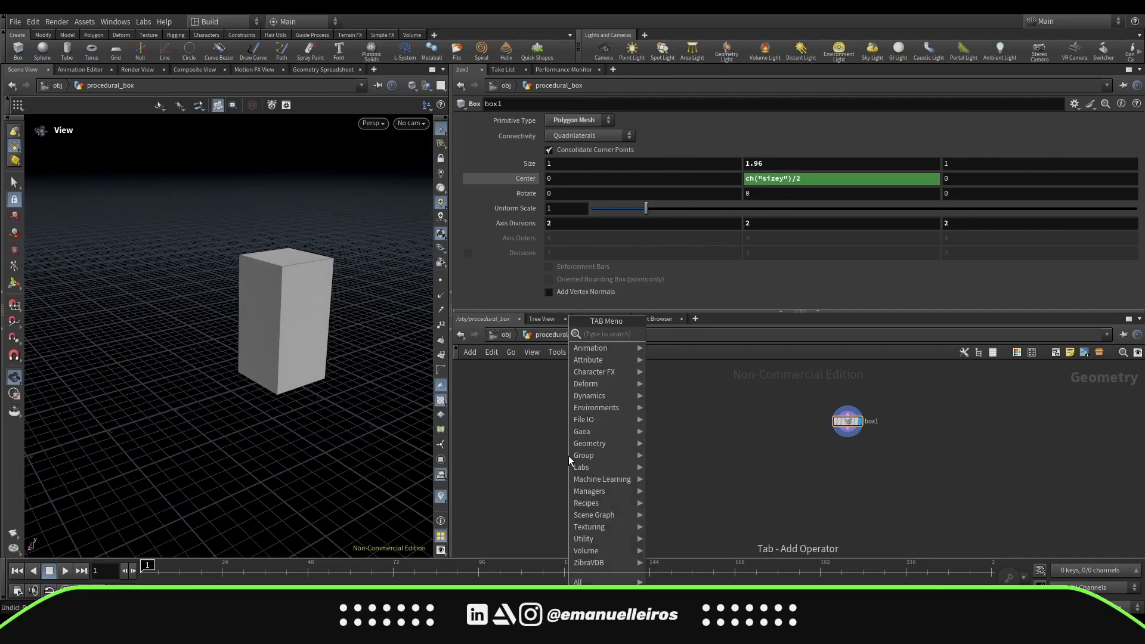
text(null)
key(Return)
click(568, 455)
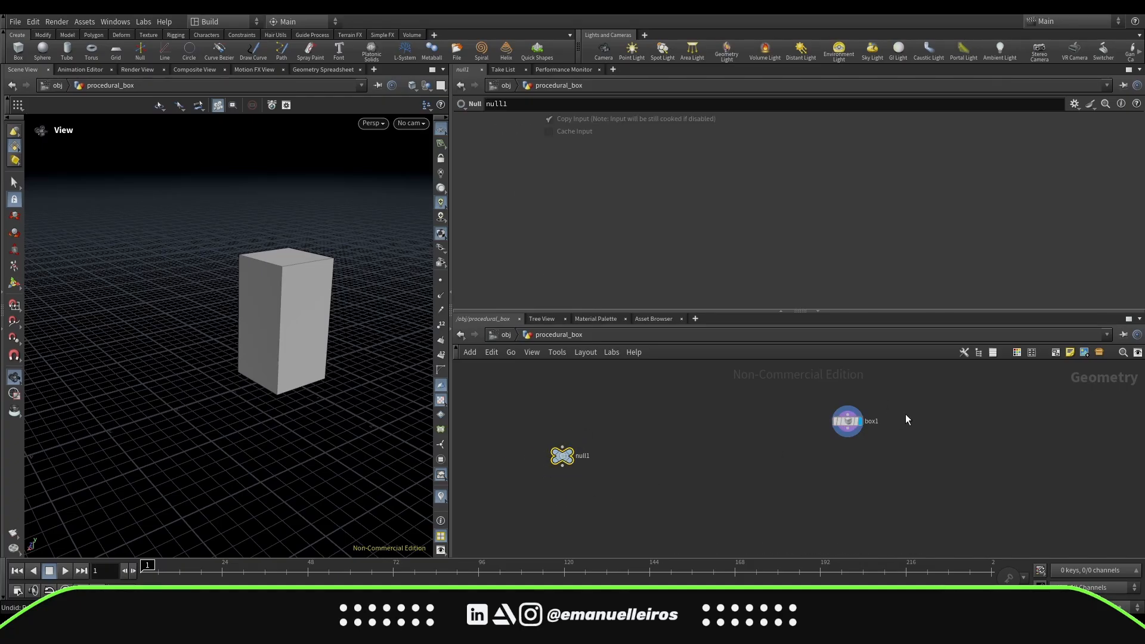
Step: Give the Null node a circle shape and a bright red colour
click(1031, 352)
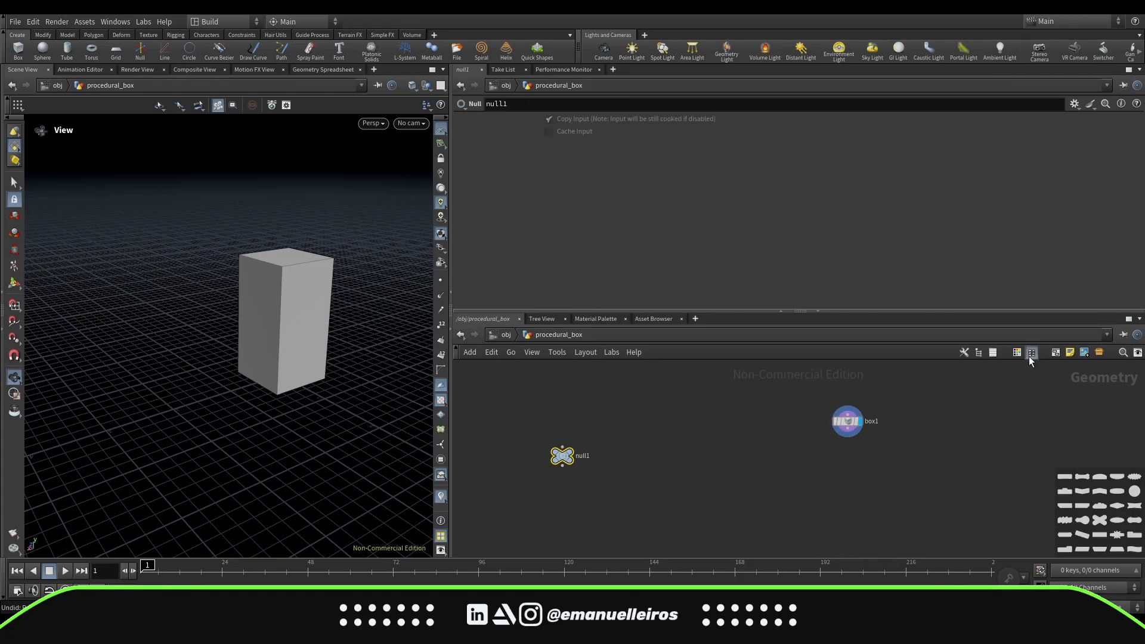
drag(1134, 490, 562, 456)
middle_drag(518, 500, 553, 478)
drag(598, 440, 574, 447)
mouse_move(647, 479)
middle_down()
mouse_move(623, 480)
mouse_move(622, 464)
mouse_move(650, 470)
middle_up()
click(1015, 352)
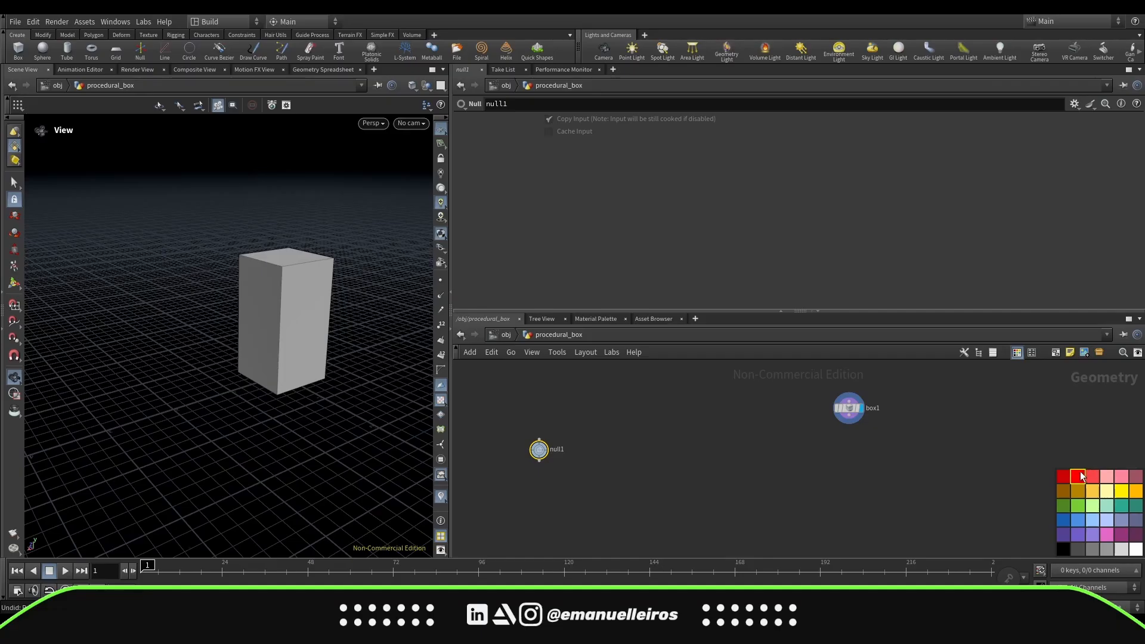
drag(1077, 476, 539, 453)
Step: Rename the red Null node as Controller
click(558, 449)
key(BackSpace)
text(Cont)
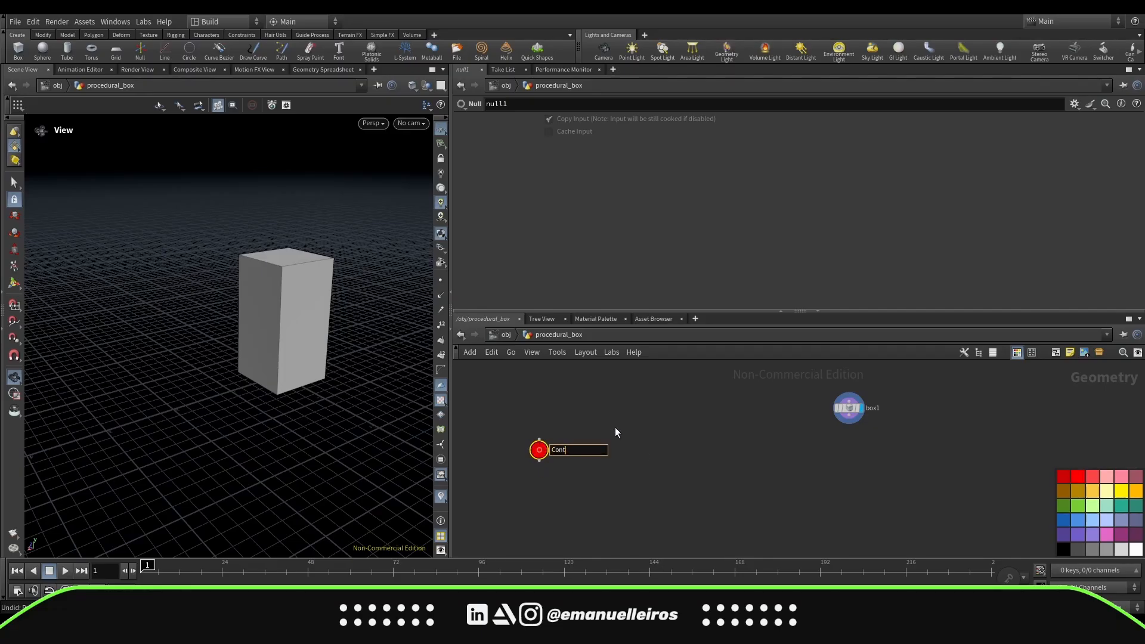
text(roller)
key(Return)
Step: Open the Controller's parameter interface for editing and make the default Copy Input and Cache Input parameters invisible
click(1071, 106)
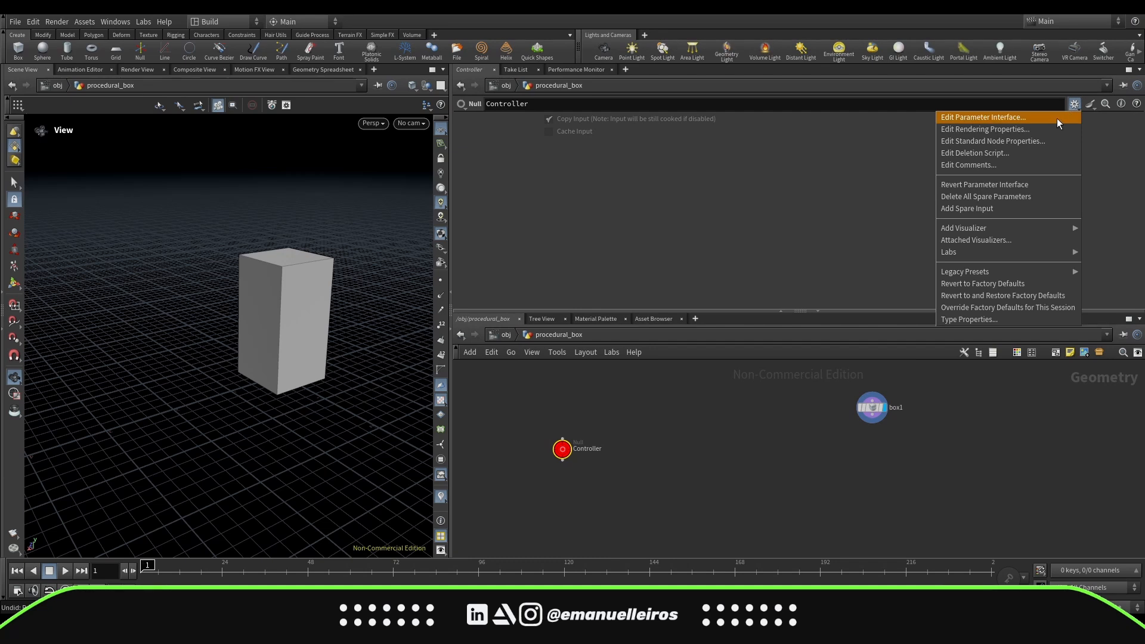
click(1057, 118)
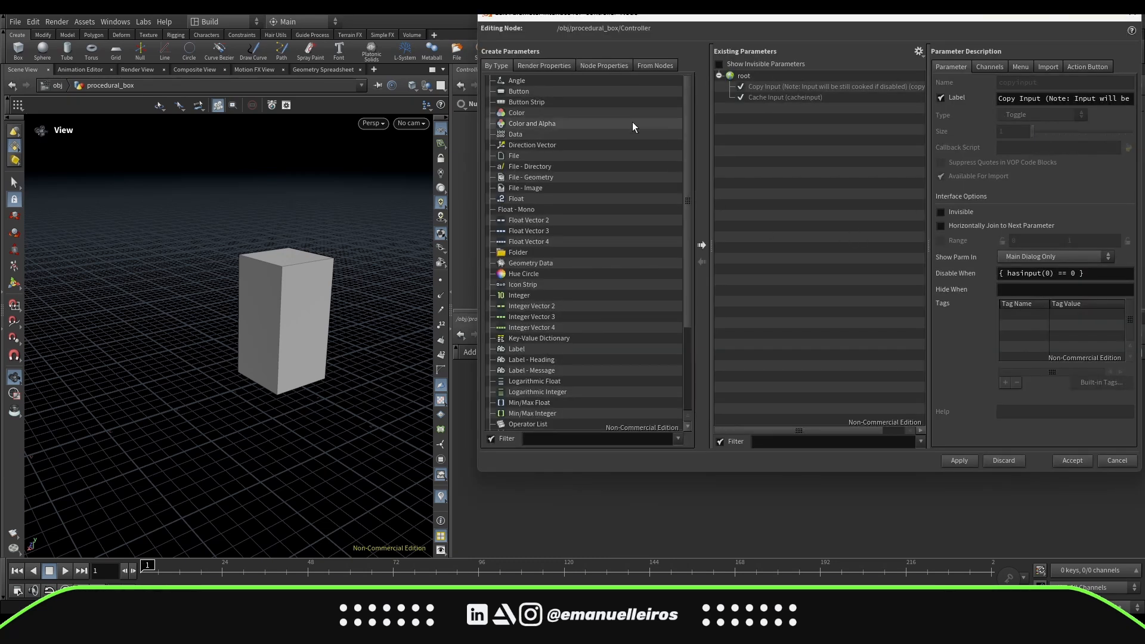
click(800, 87)
key(Delete)
click(800, 90)
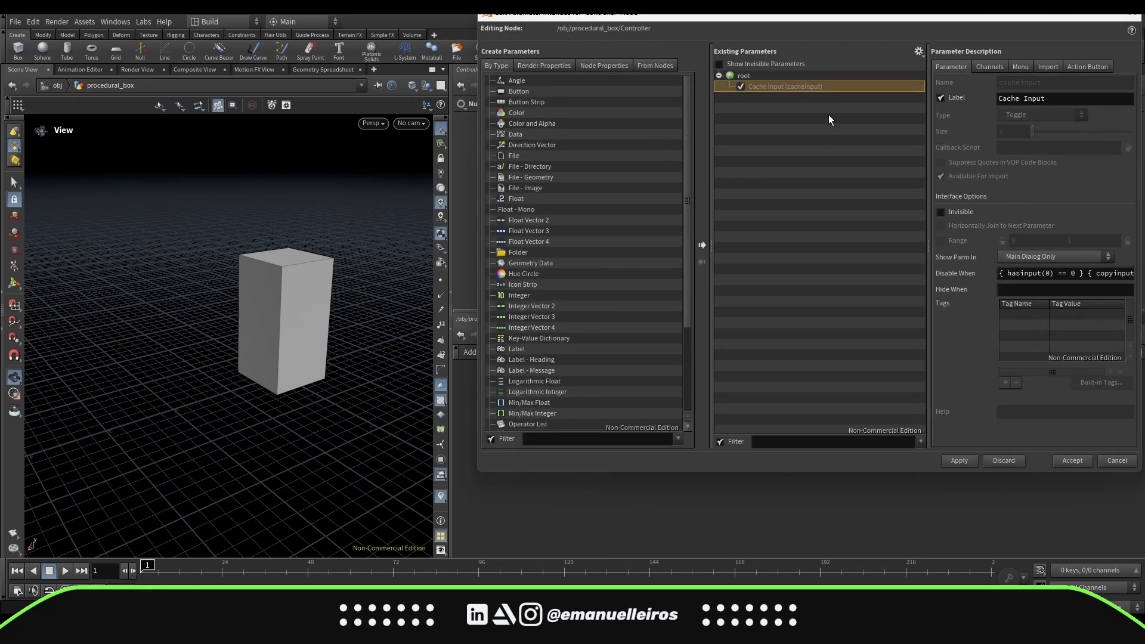
click(941, 213)
drag(922, 18, 908, 159)
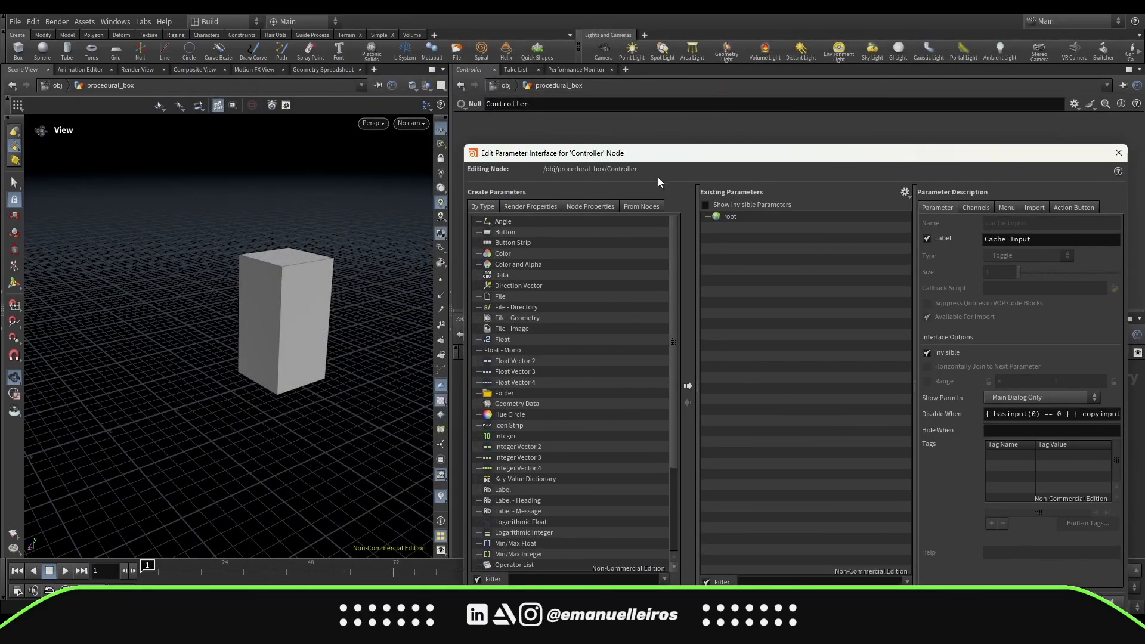
drag(806, 155, 697, 80)
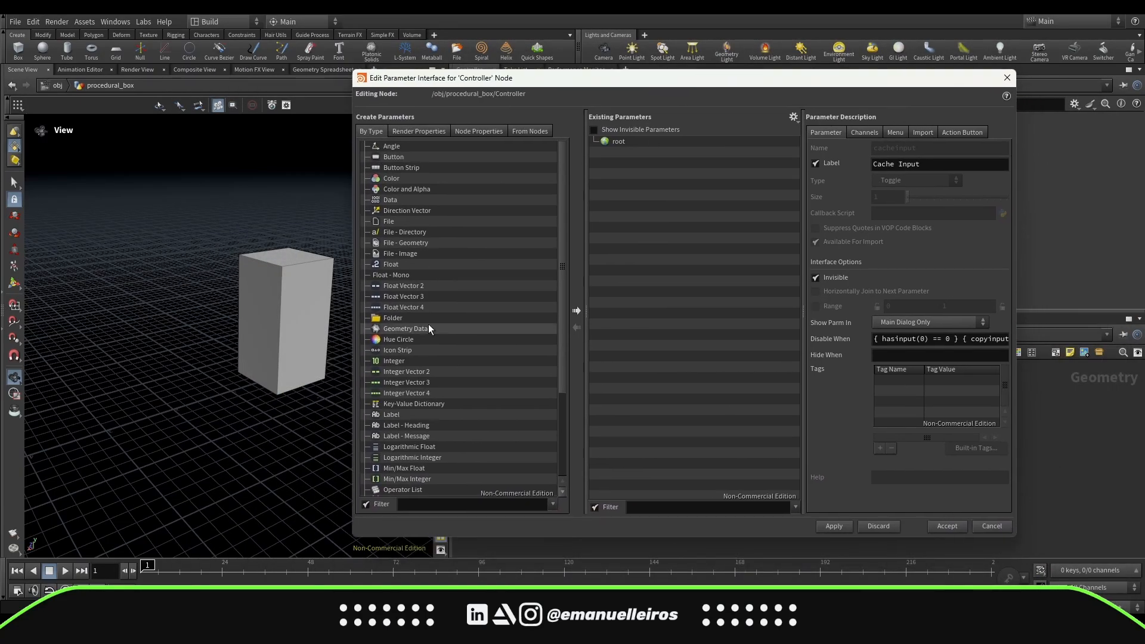
Step: Add three Float parameters to the Controller's parameter interface under root
click(388, 264)
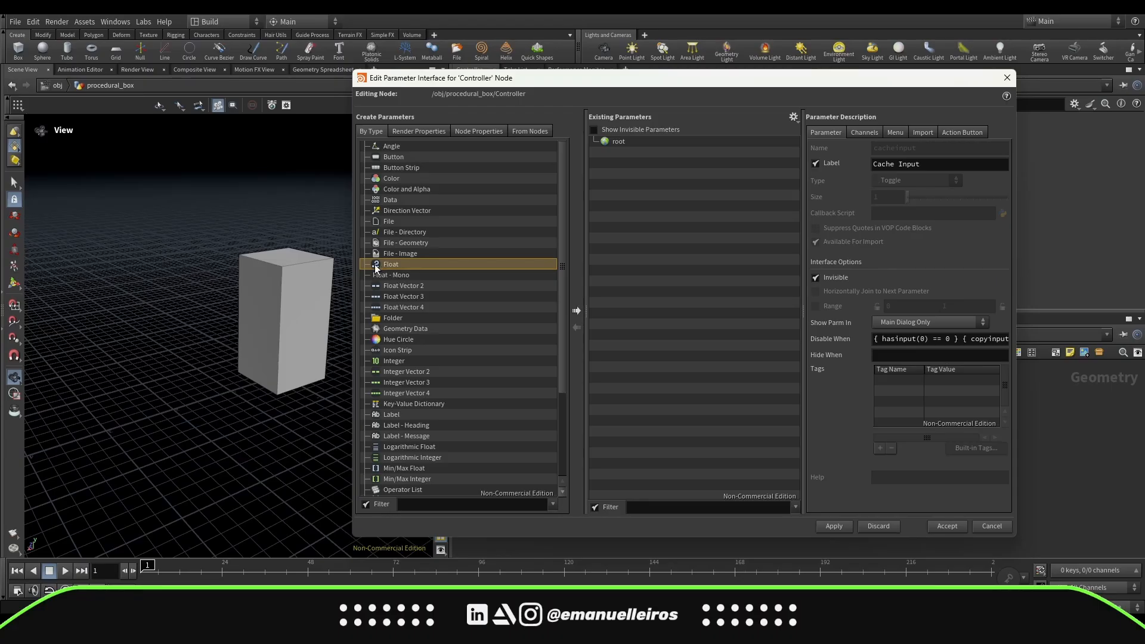
drag(377, 267, 666, 192)
drag(650, 153, 650, 155)
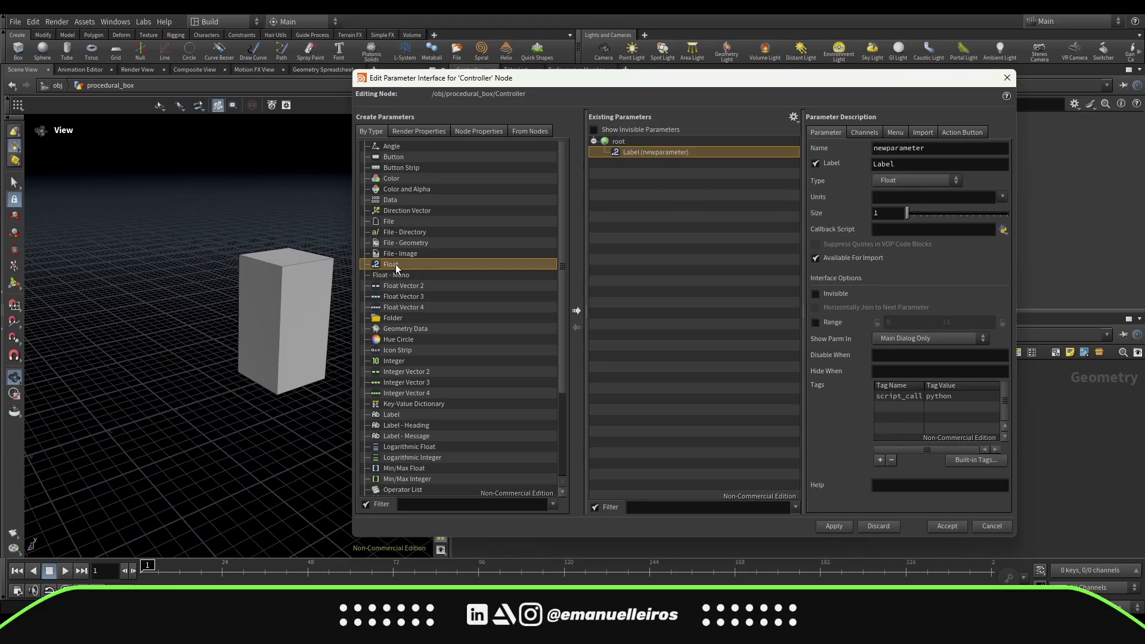
drag(395, 263, 616, 146)
Step: Label the first Float parameter X Size, name it xsize, and apply the changes
click(645, 152)
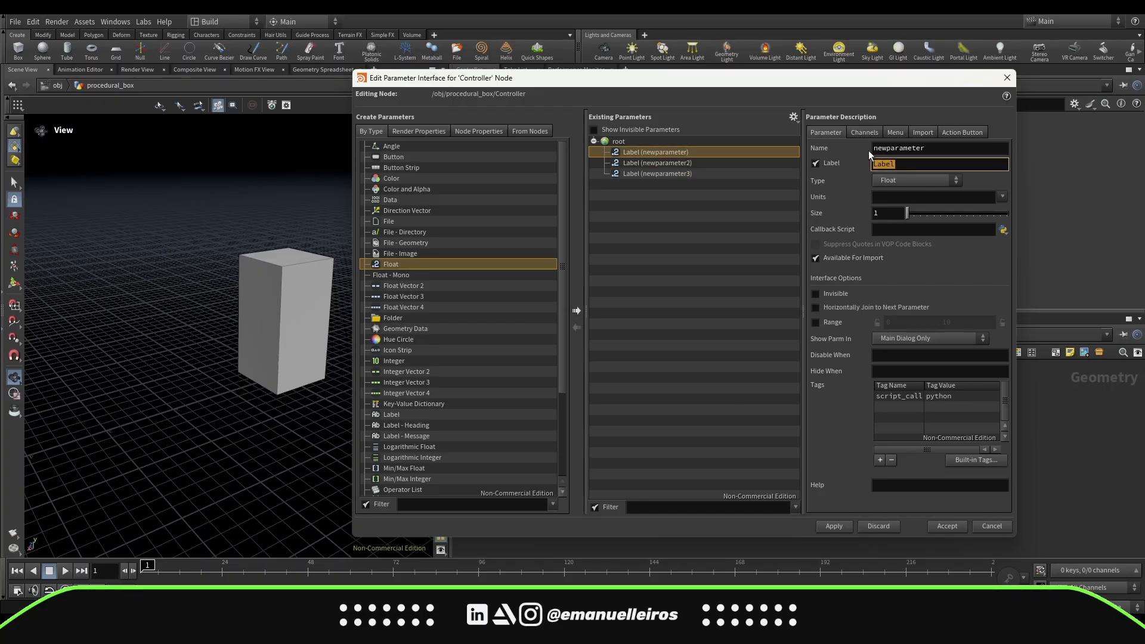
text(X Size)
key(shift+Tab)
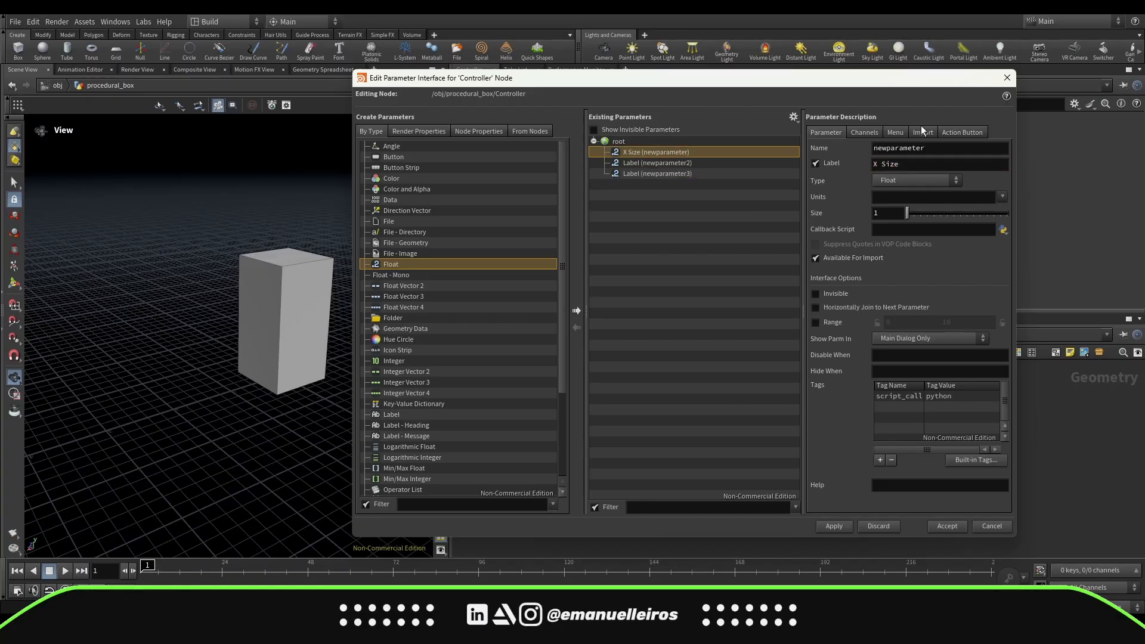
text(xsize)
key(Return)
double_click(894, 149)
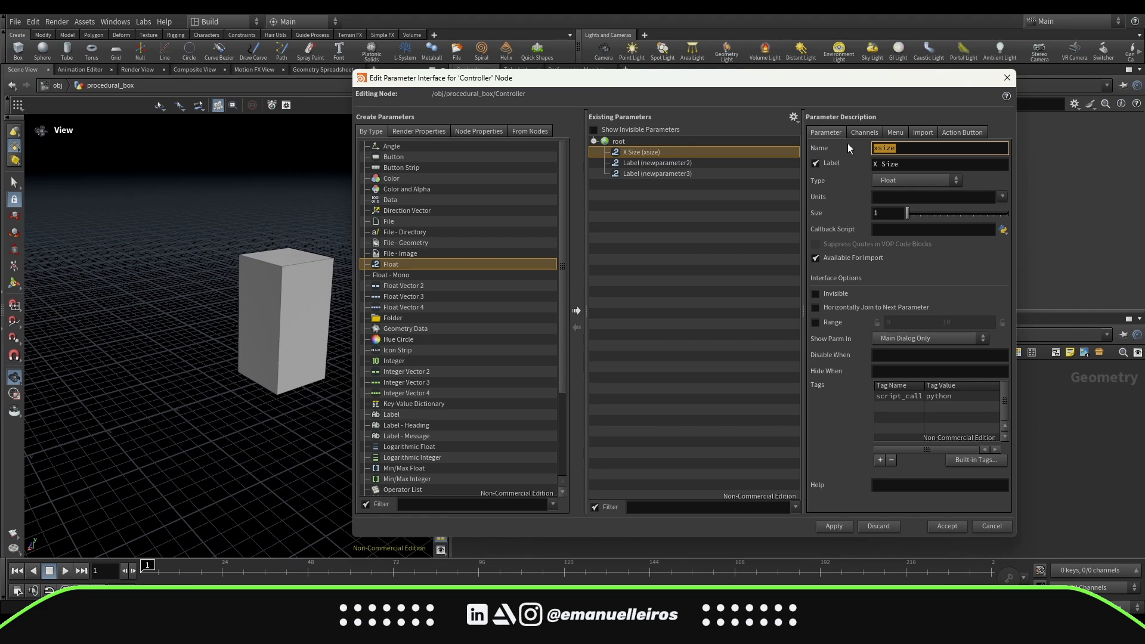
click(913, 161)
mouse_move(912, 81)
mouse_down()
mouse_move(924, 170)
mouse_move(925, 67)
mouse_up()
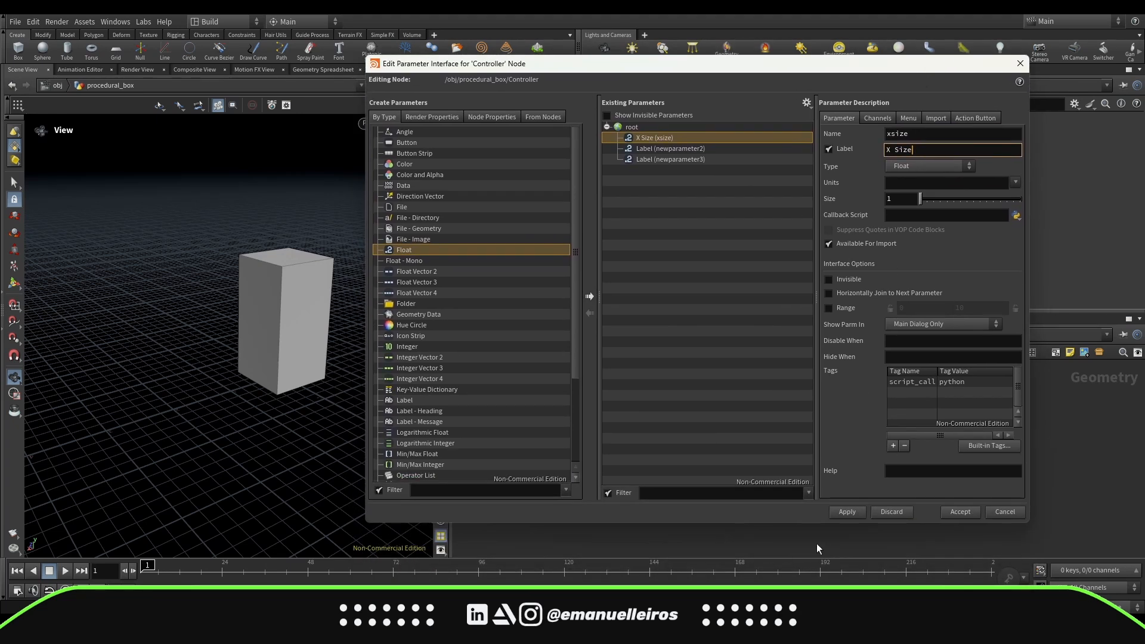
click(846, 511)
drag(799, 63, 798, 181)
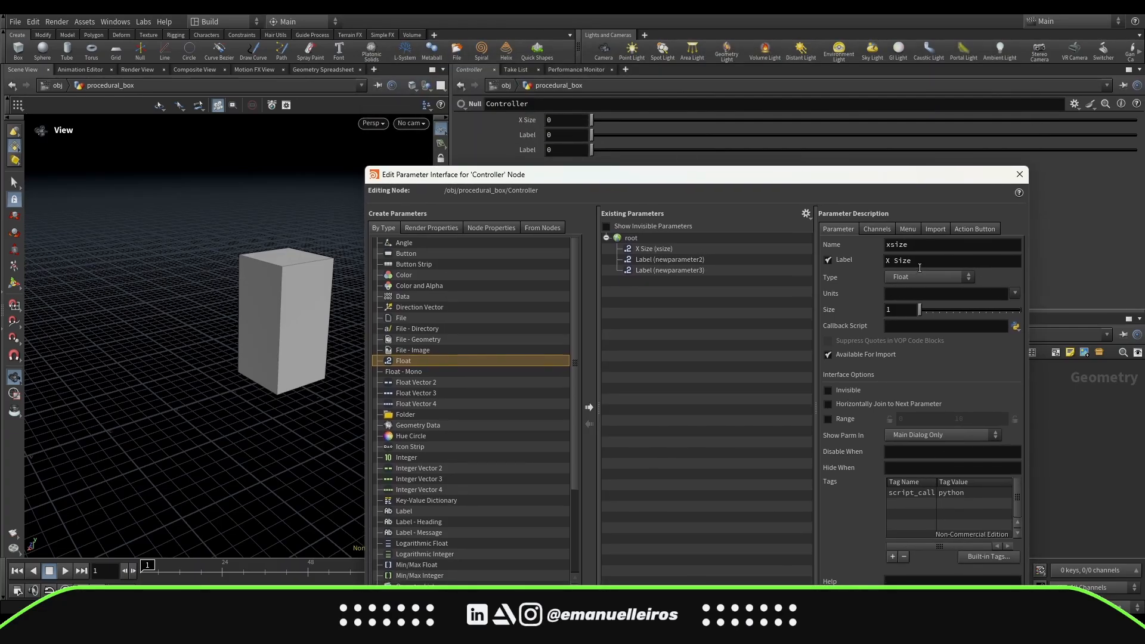
drag(918, 263, 878, 246)
click(904, 246)
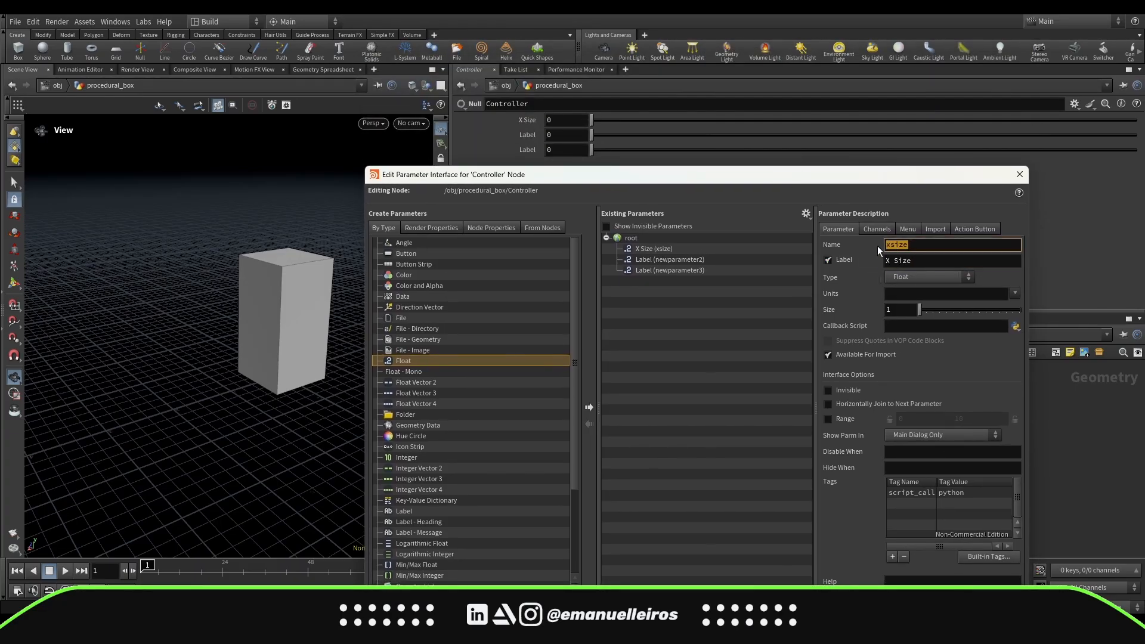
click(909, 250)
key(BackSpace)
text(_)
key(BackSpace)
Step: Name the last Float parameter ysize, label it Y Size, and place it directly below X Size
click(704, 270)
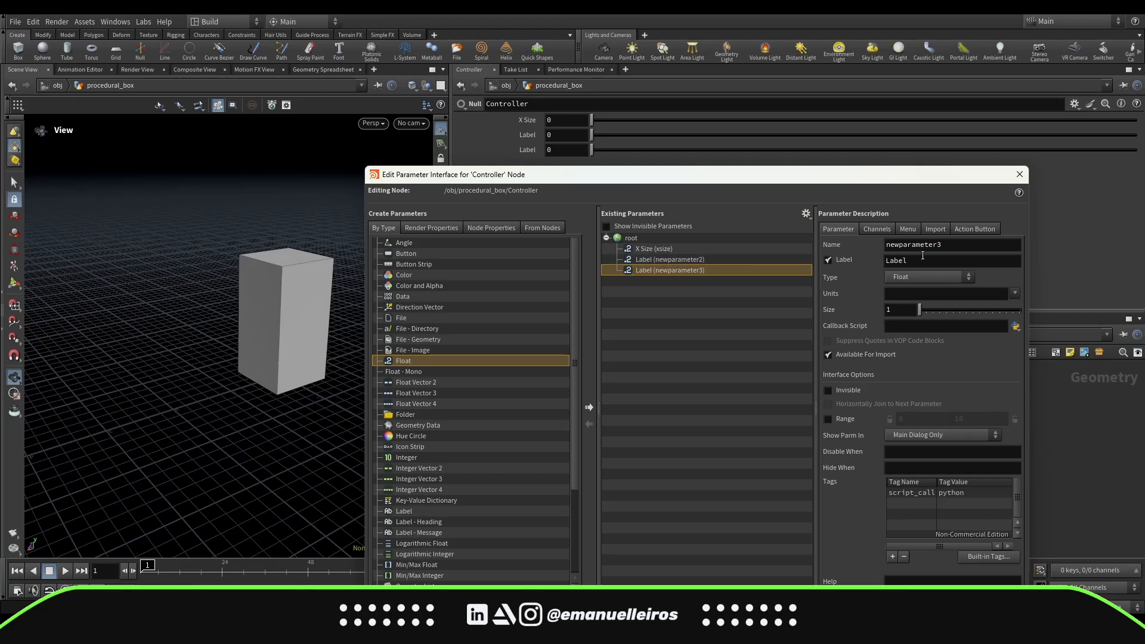
double_click(965, 245)
text(ysize)
key(Tab)
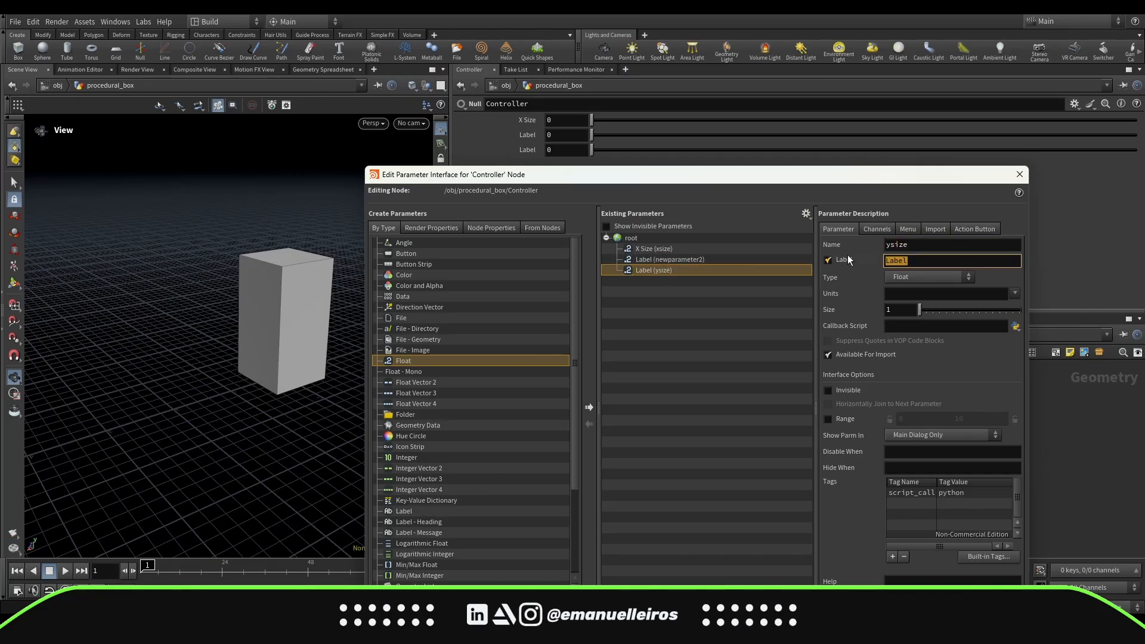
text(Y Size)
key(Return)
drag(656, 271, 647, 255)
Step: Name the remaining Float parameter zsize and label it Z Size
drag(956, 244, 748, 257)
text(zsize)
key(Tab)
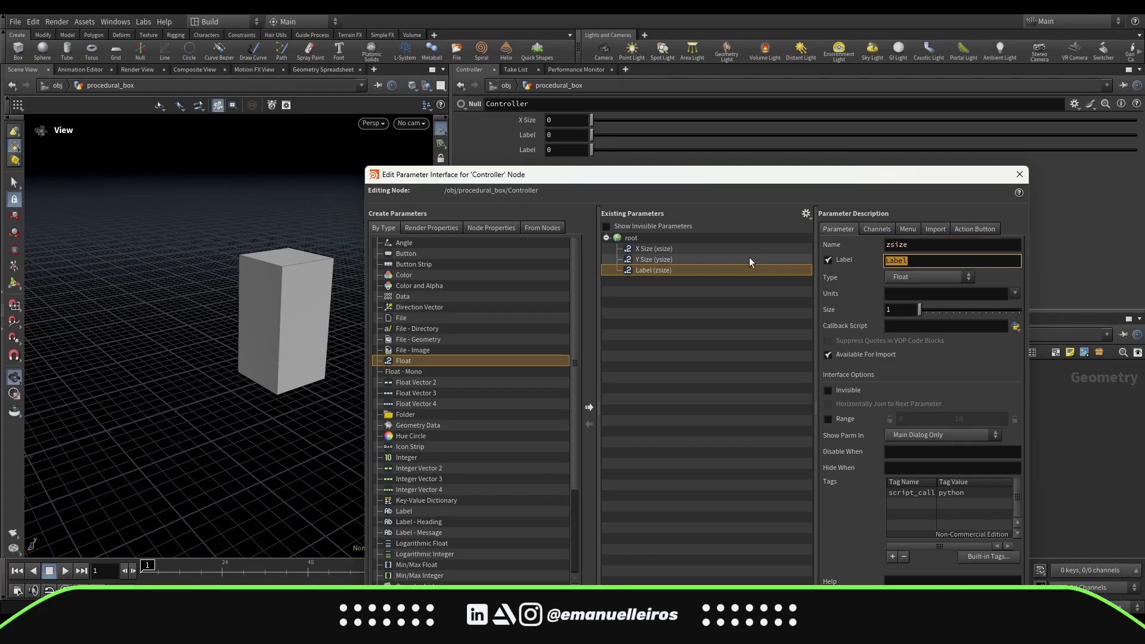
key(BackSpace)
text(Z Size)
key(Return)
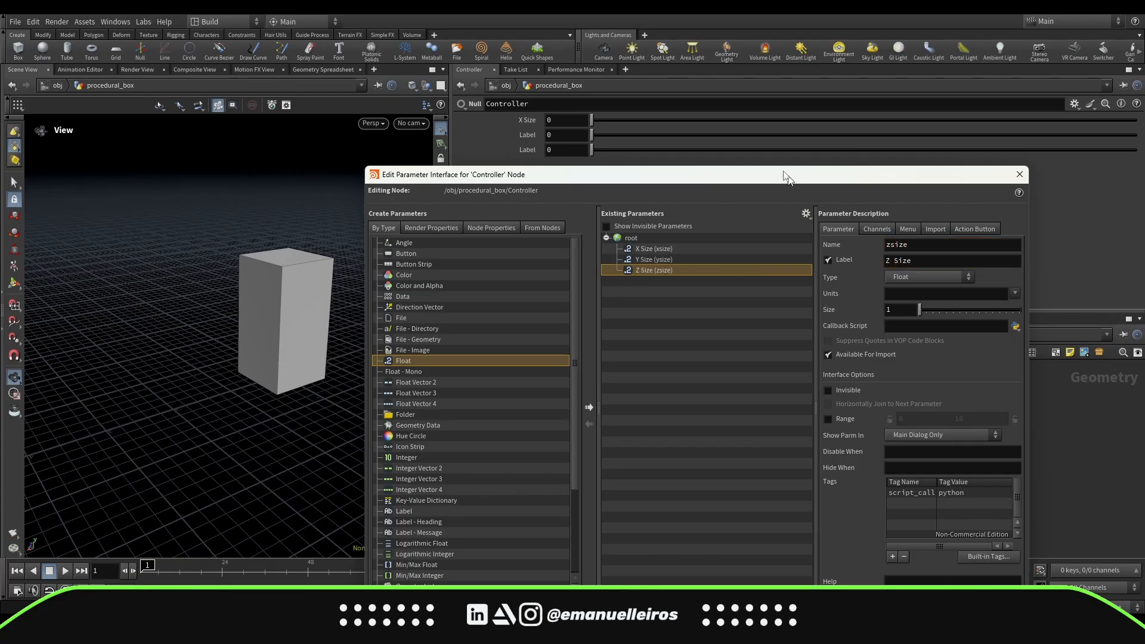
Step: Give the X Size parameter a range of 0 to 10 with a locked minimum and a default value of 1
alt+drag(663, 251, 595, 155)
click(595, 155)
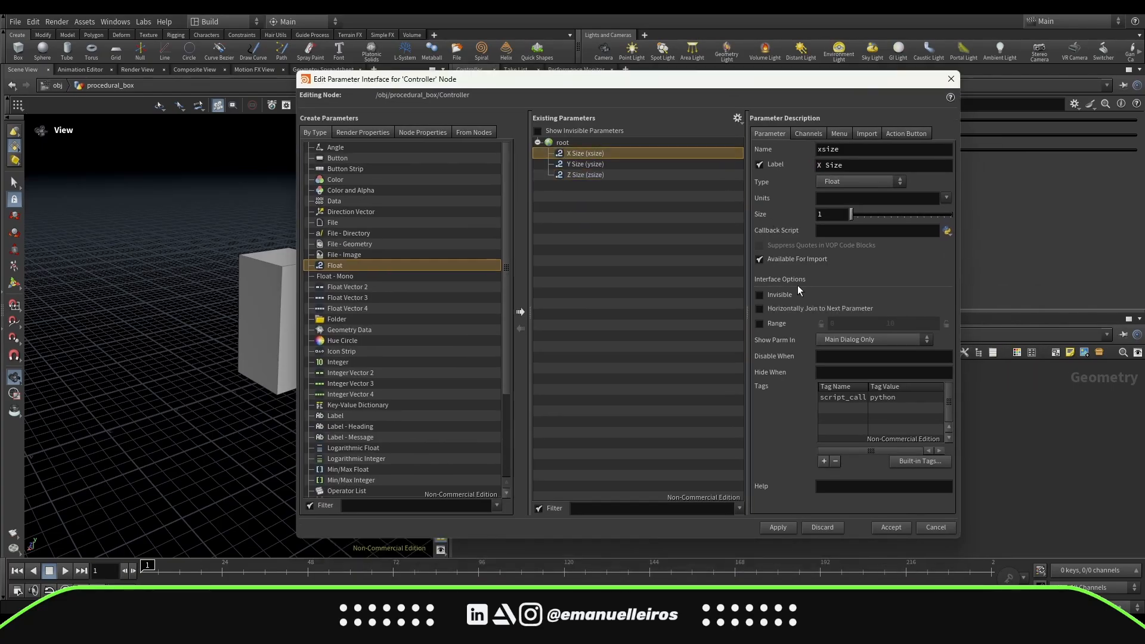
click(760, 324)
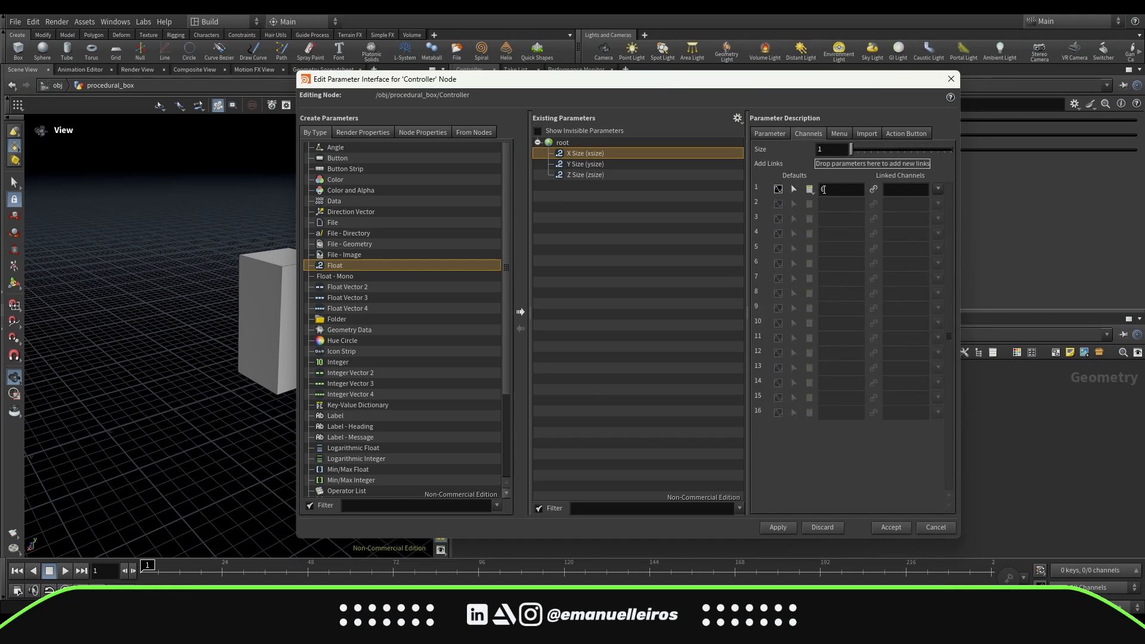
click(823, 189)
key(Return)
click(767, 135)
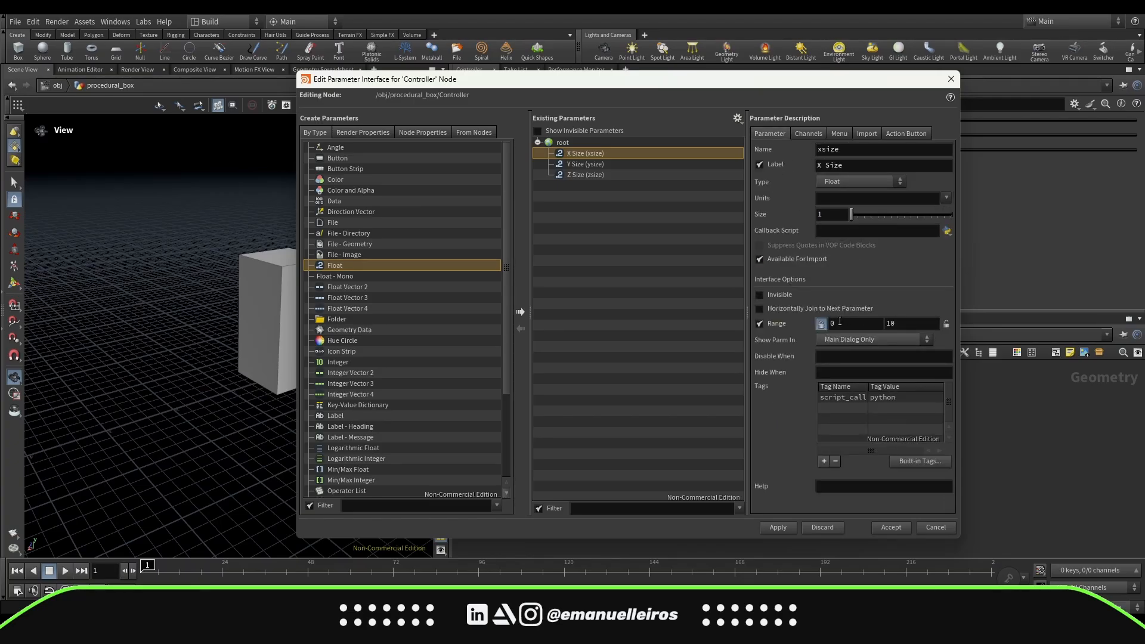
Step: Enable the range on the Y Size parameter and set its default value to 1
click(649, 165)
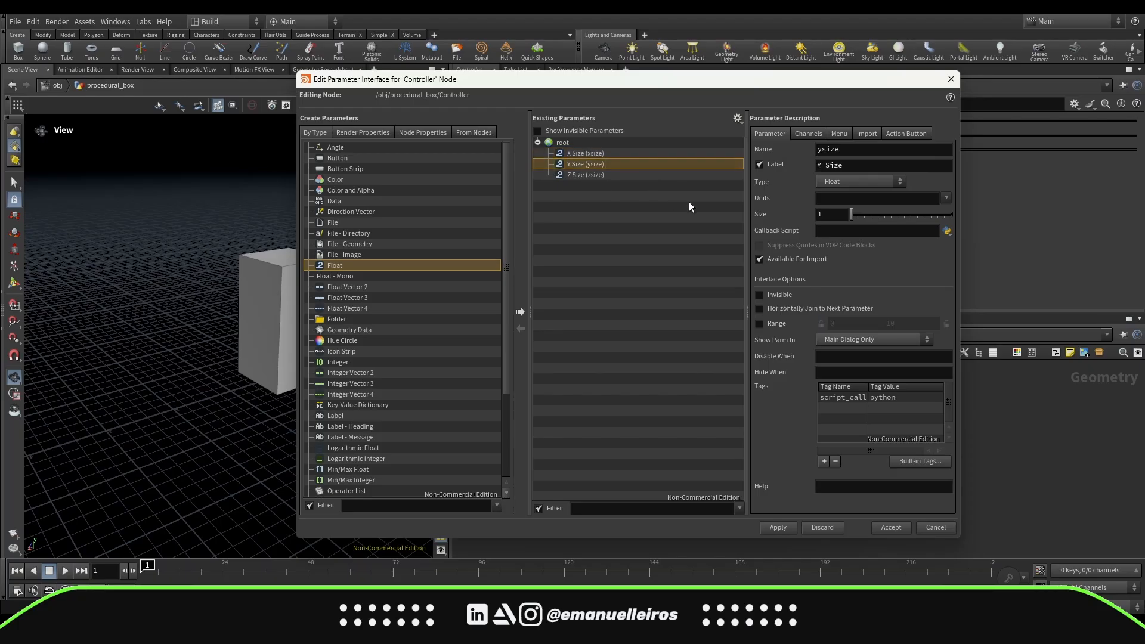
click(772, 326)
click(808, 134)
double_click(832, 188)
text(1)
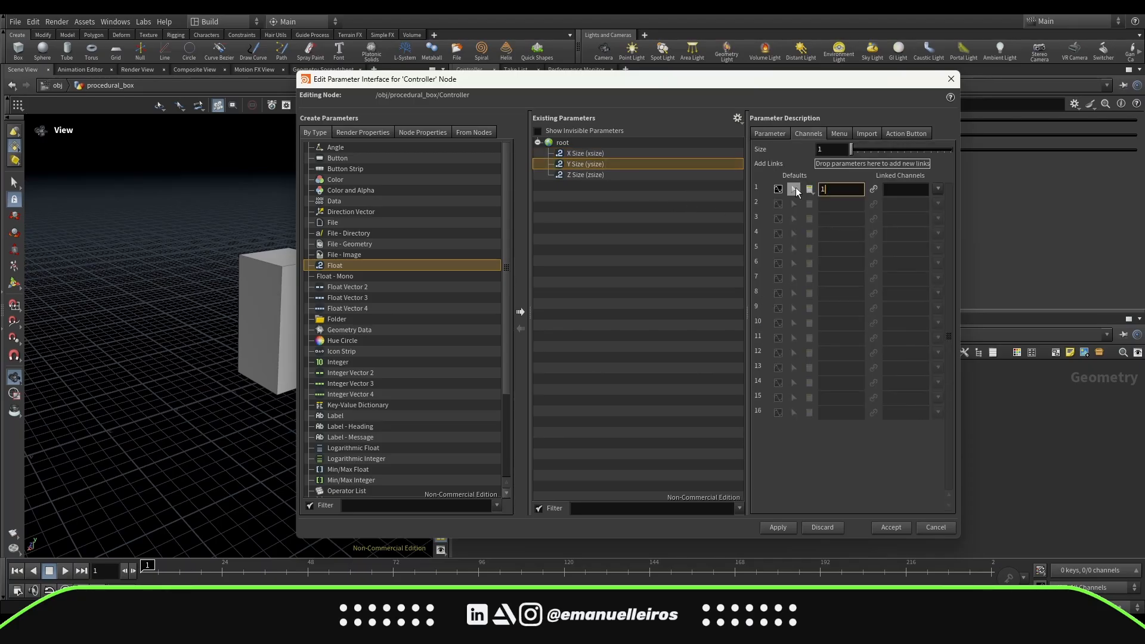
Step: Give the Z Size parameter a 0 to 10 range with a default of 1, and accept the Controller's parameter interface
click(649, 175)
click(769, 134)
click(760, 323)
click(778, 527)
drag(514, 79, 534, 174)
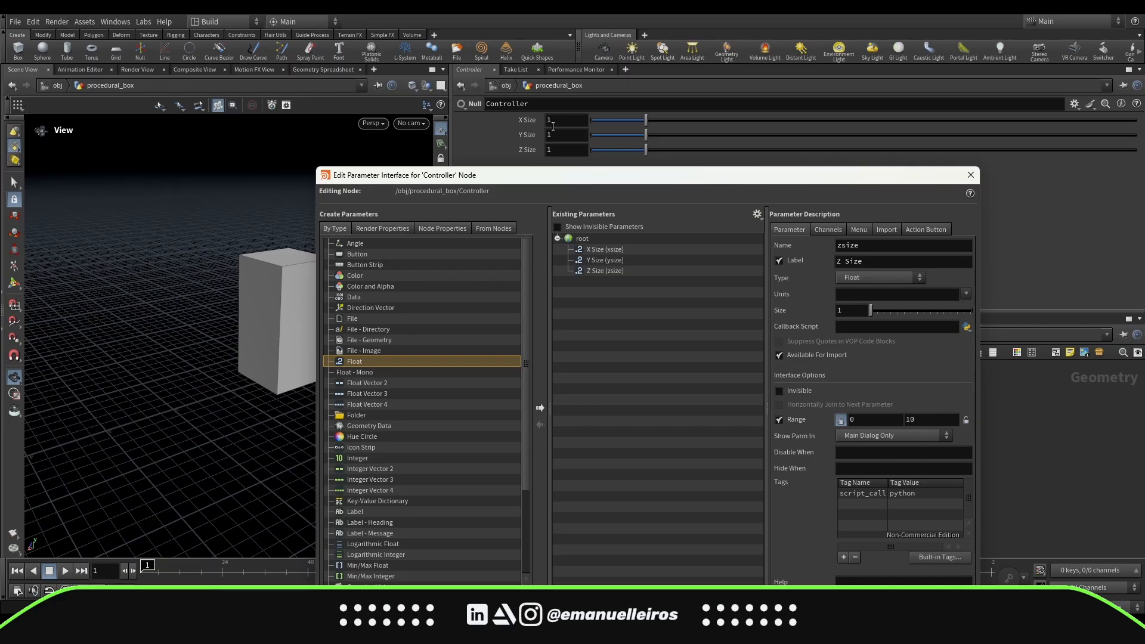
drag(876, 174, 859, 117)
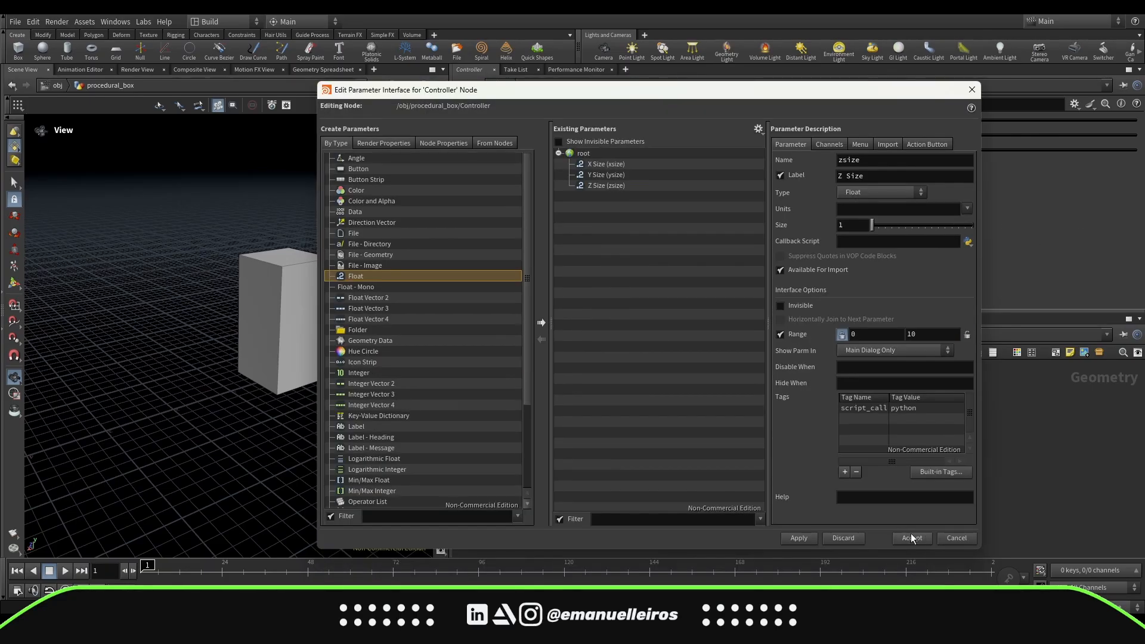
click(912, 539)
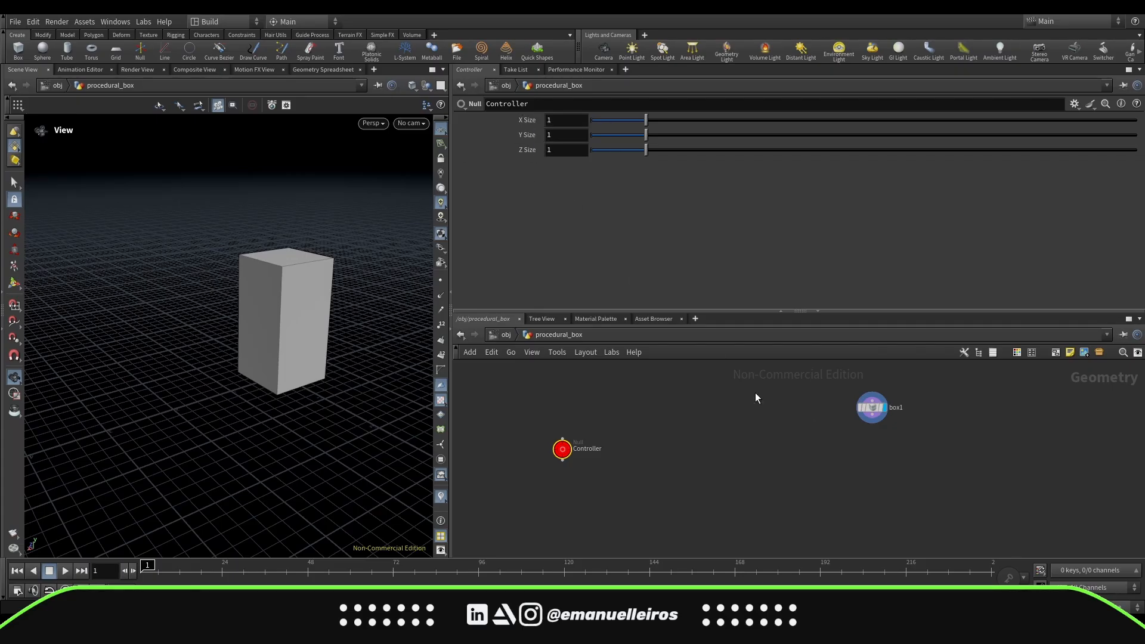
Step: Copy the Controller's X Size parameter and paste it as a relative reference into the X size of box1
drag(864, 406, 886, 401)
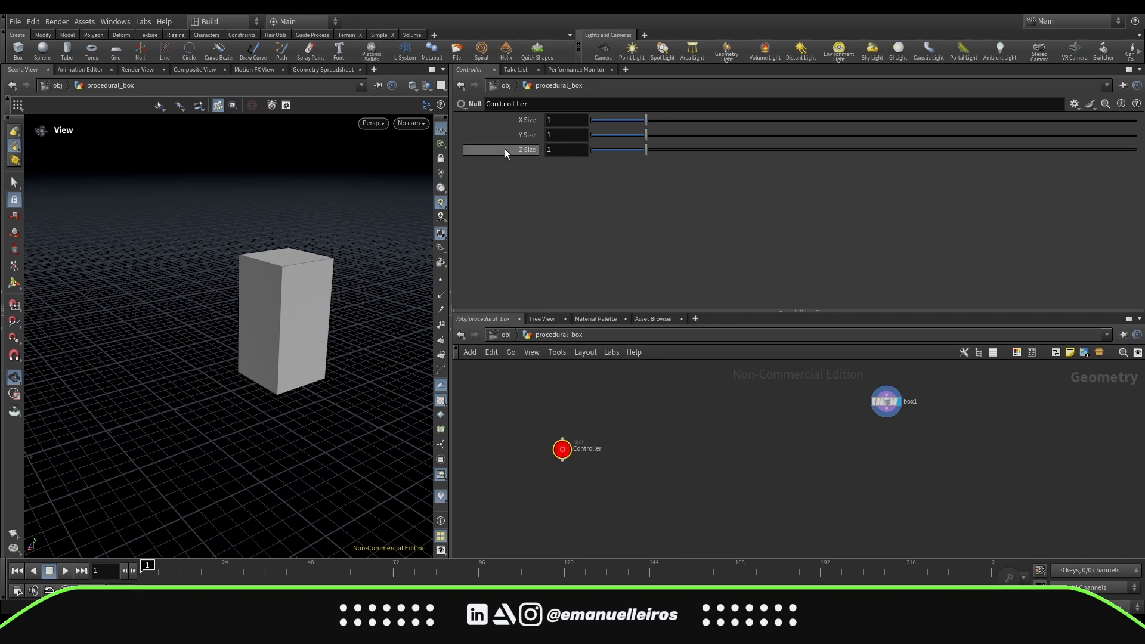
right_click(530, 120)
click(570, 206)
click(879, 408)
right_click(597, 164)
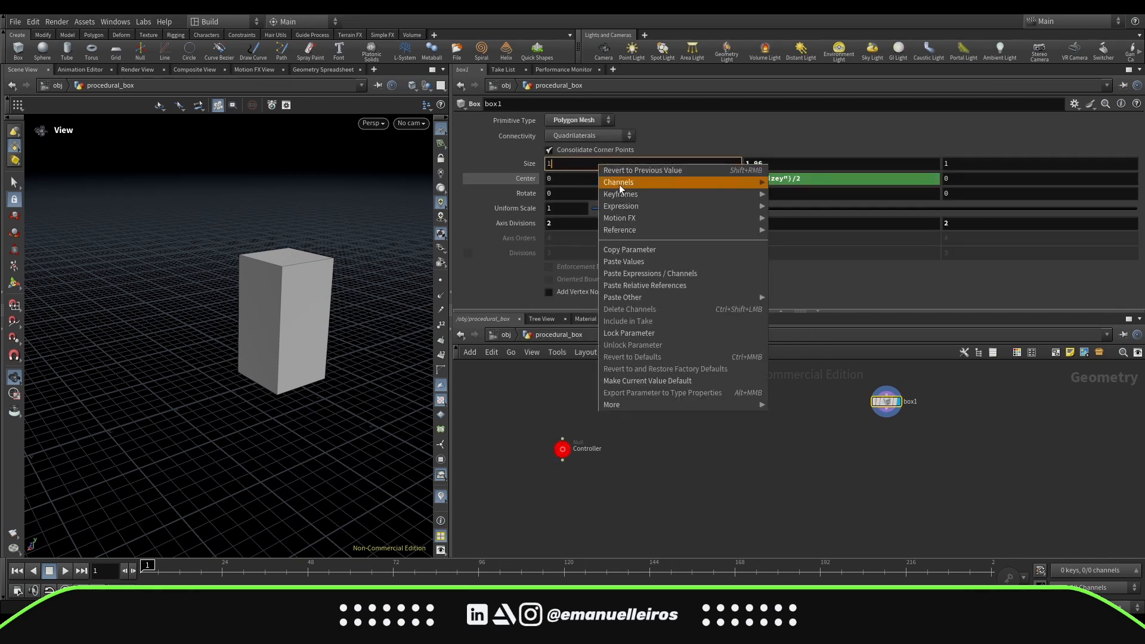
click(674, 285)
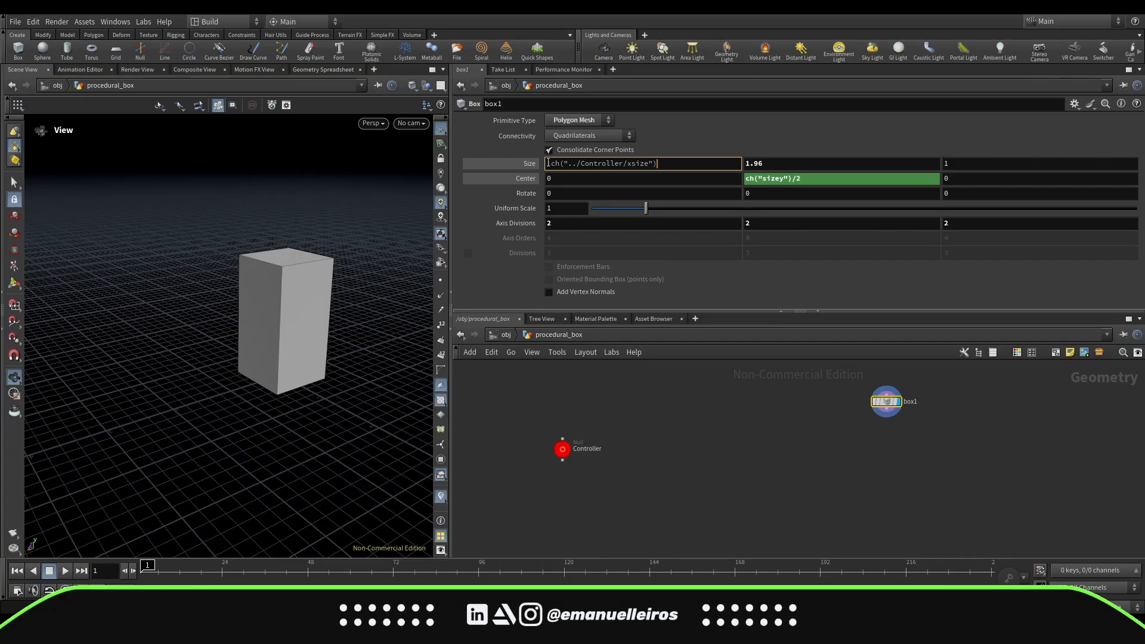
click(551, 163)
key(BackSpace)
key(BackSpace)
key(Return)
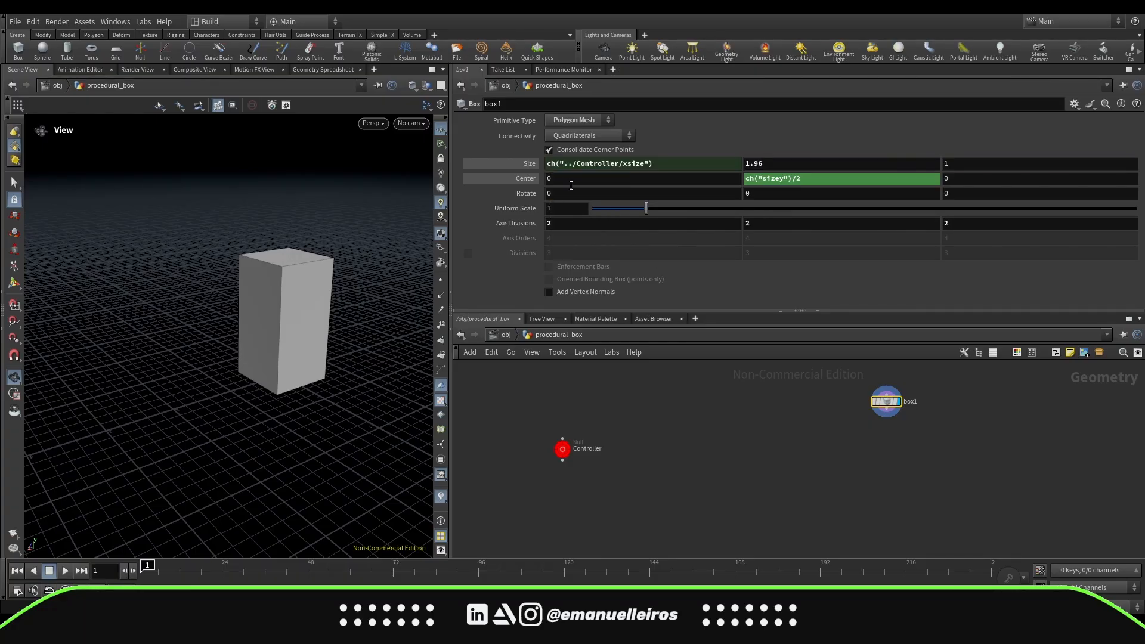
Step: Link the Y and Z sizes of box1 to the Controller's Y Size and Z Size parameters with relative references
click(562, 448)
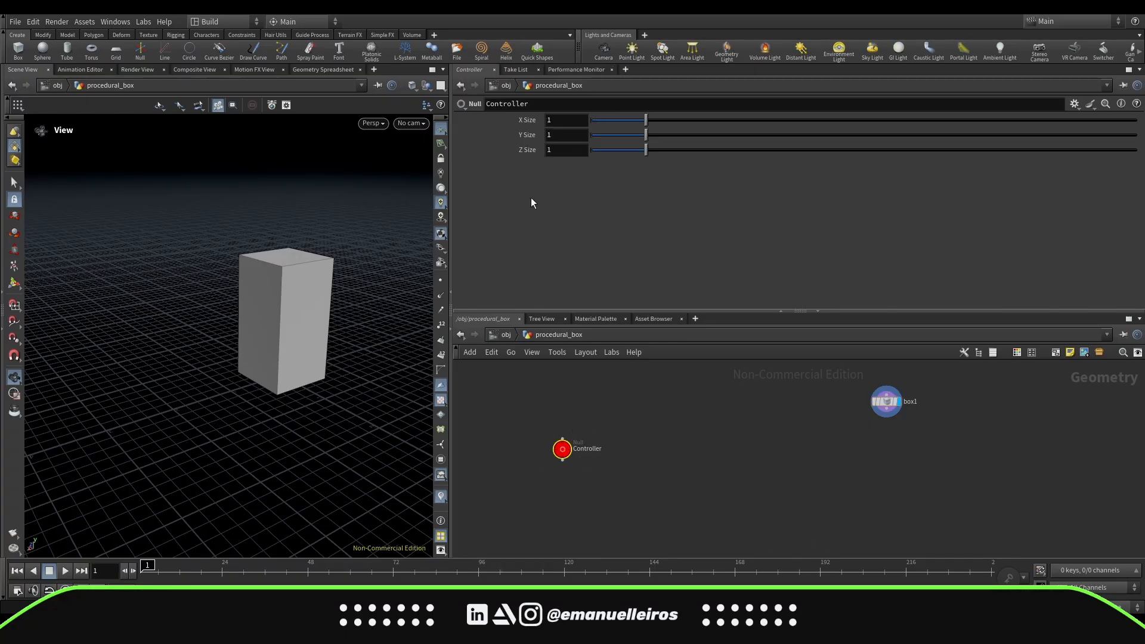
right_click(514, 135)
click(573, 224)
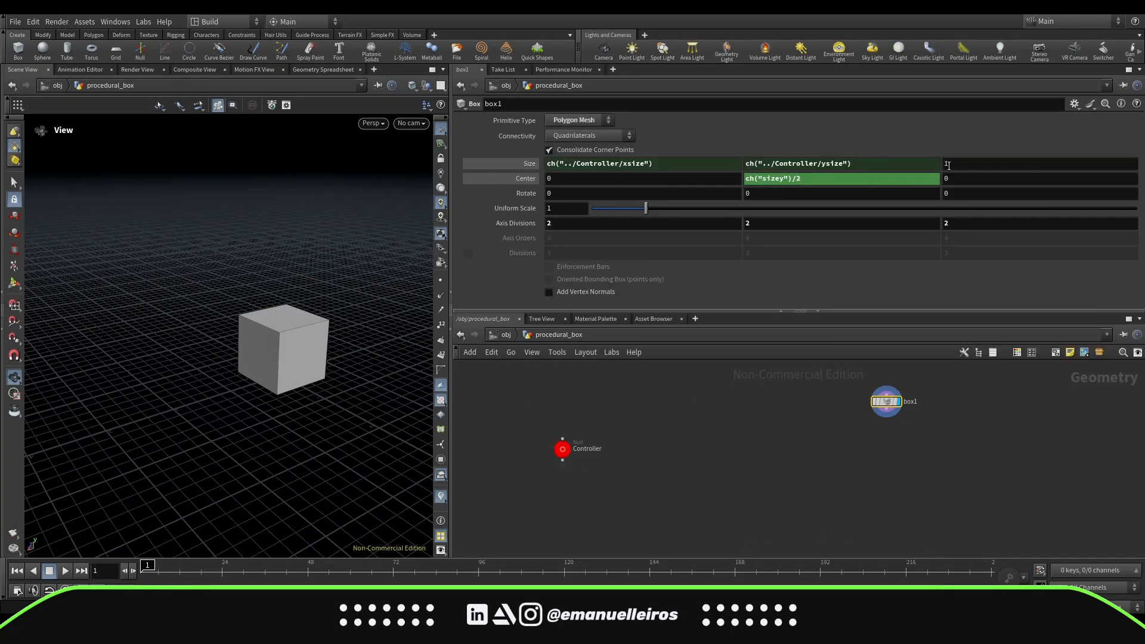
right_click(947, 165)
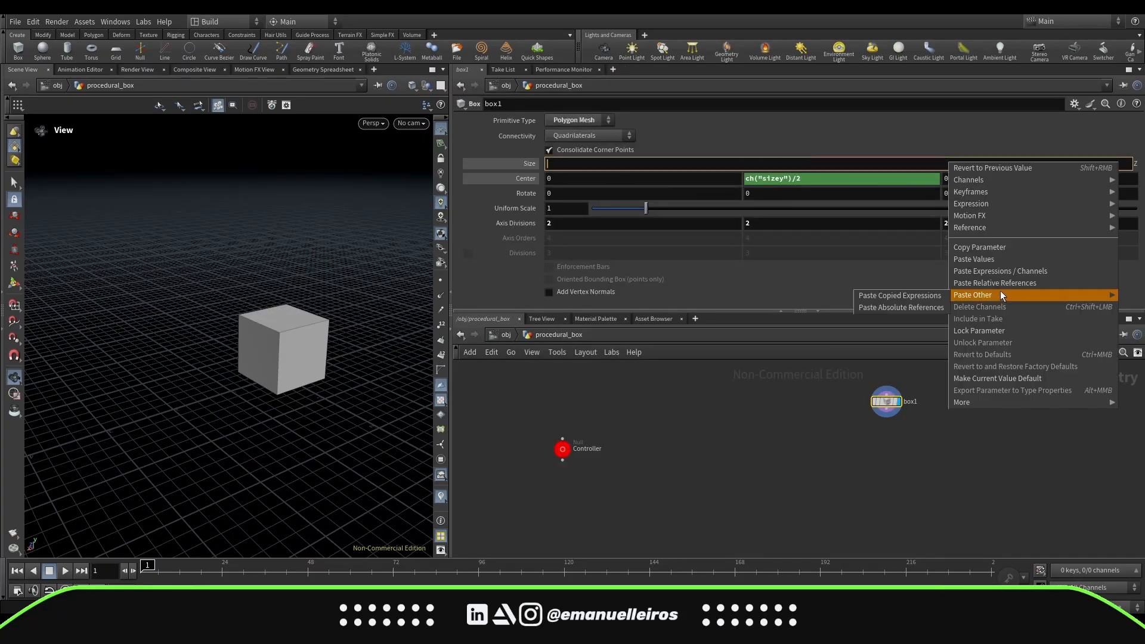
click(900, 292)
Step: Set the Controller's X Size to 1.94, Y Size to 1.12 and Z Size to 2.61
click(562, 448)
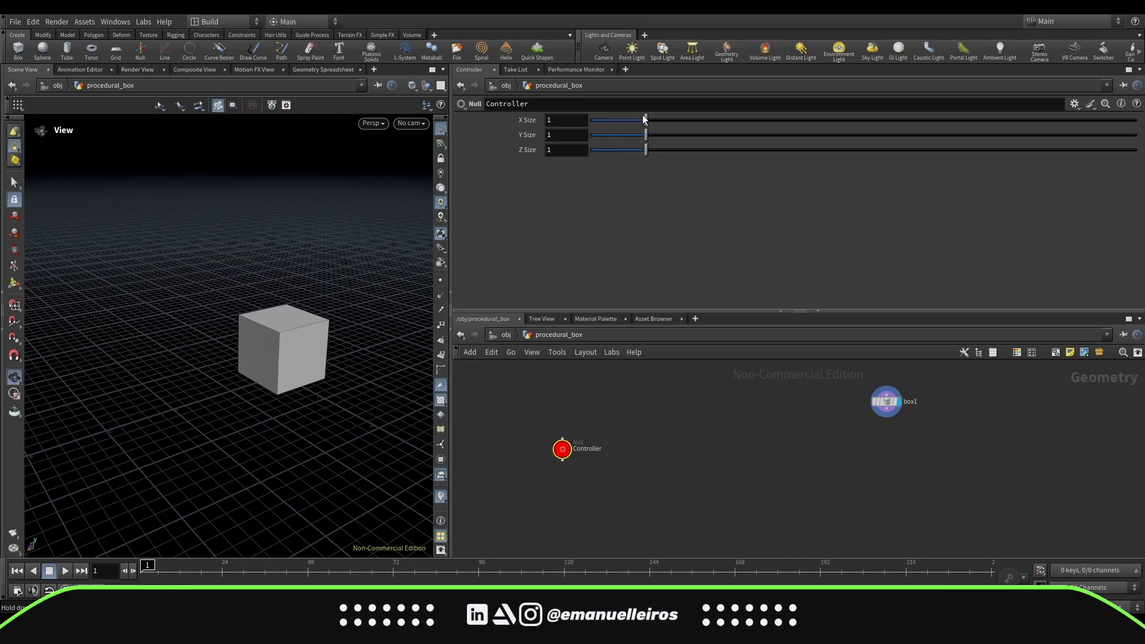
drag(647, 120, 733, 149)
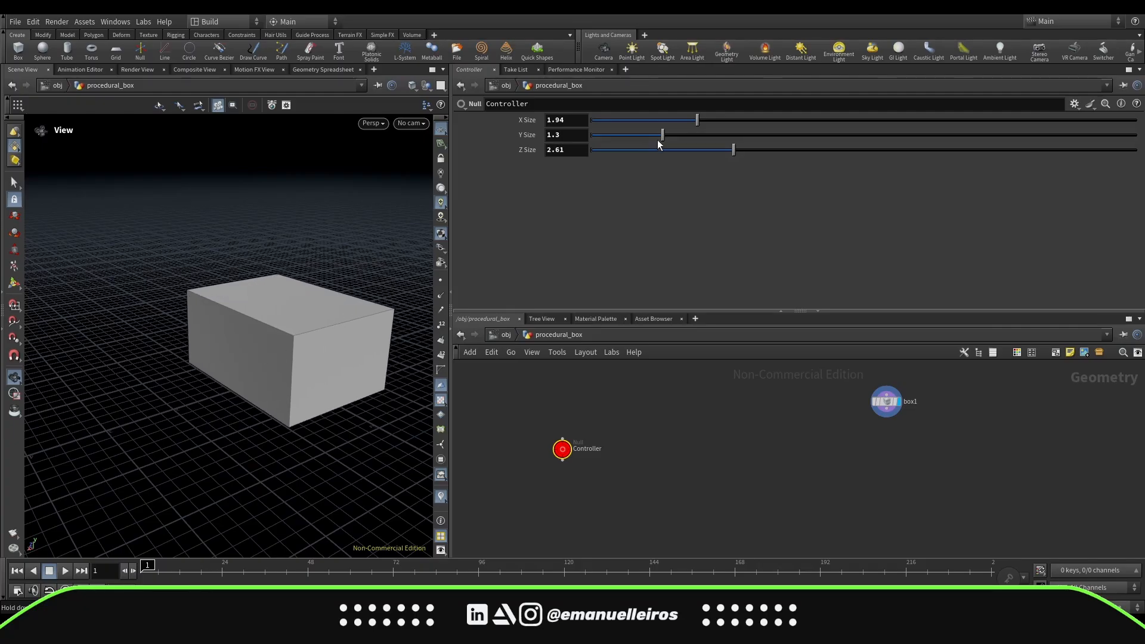
drag(658, 144, 654, 140)
drag(376, 380, 322, 338)
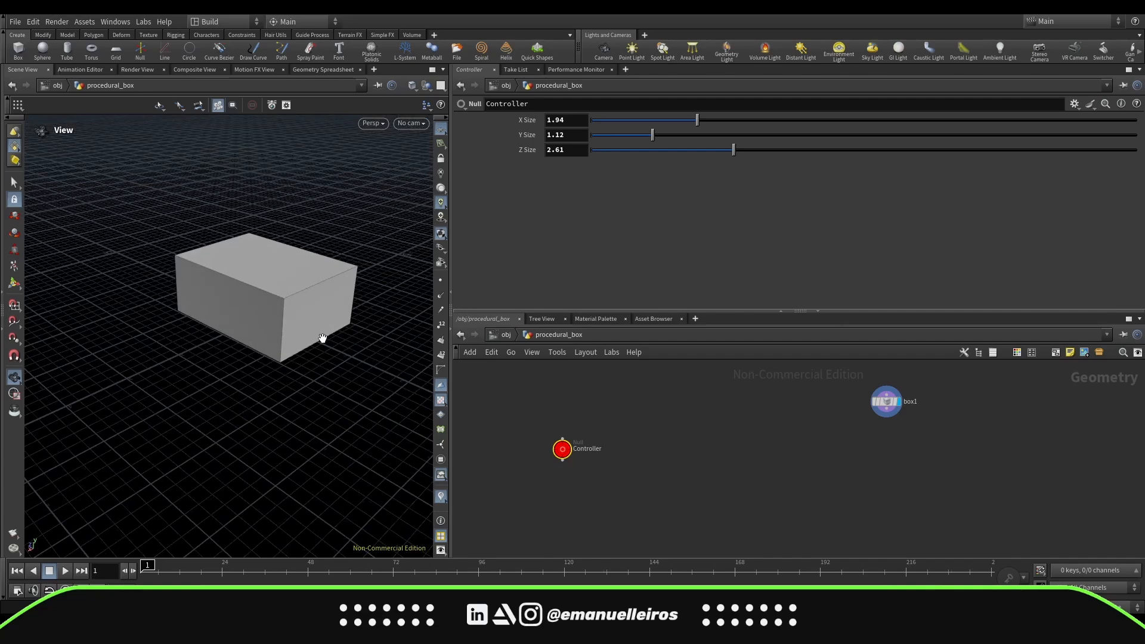
Step: Add a Null node wired below box1 and name it IN
drag(215, 332, 231, 314)
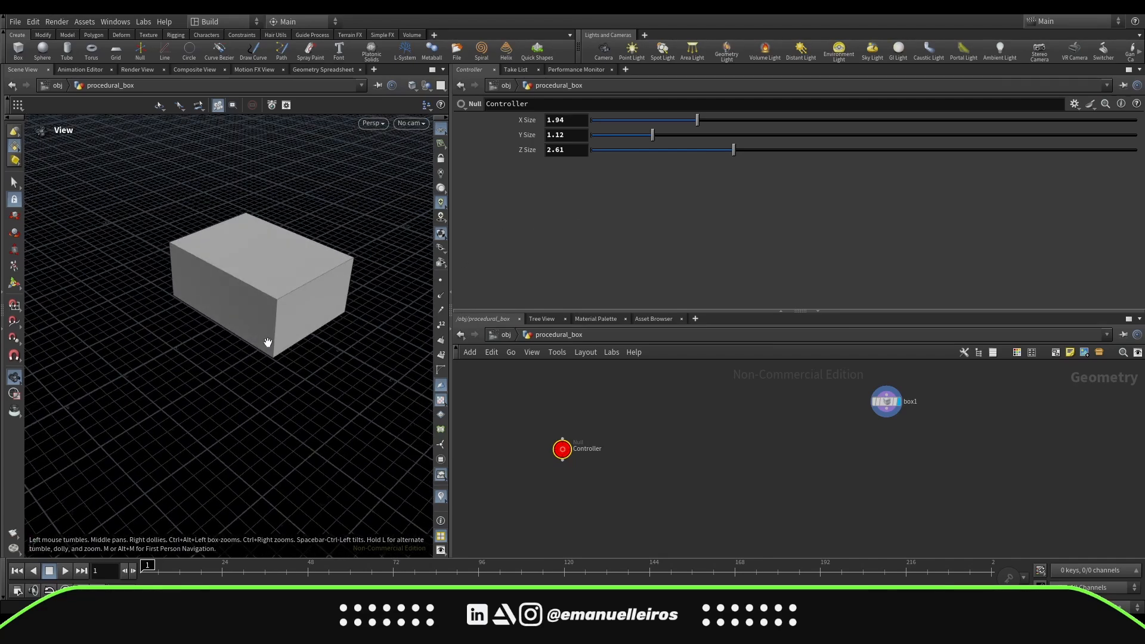
middle_drag(759, 472, 709, 451)
middle_drag(749, 485, 734, 467)
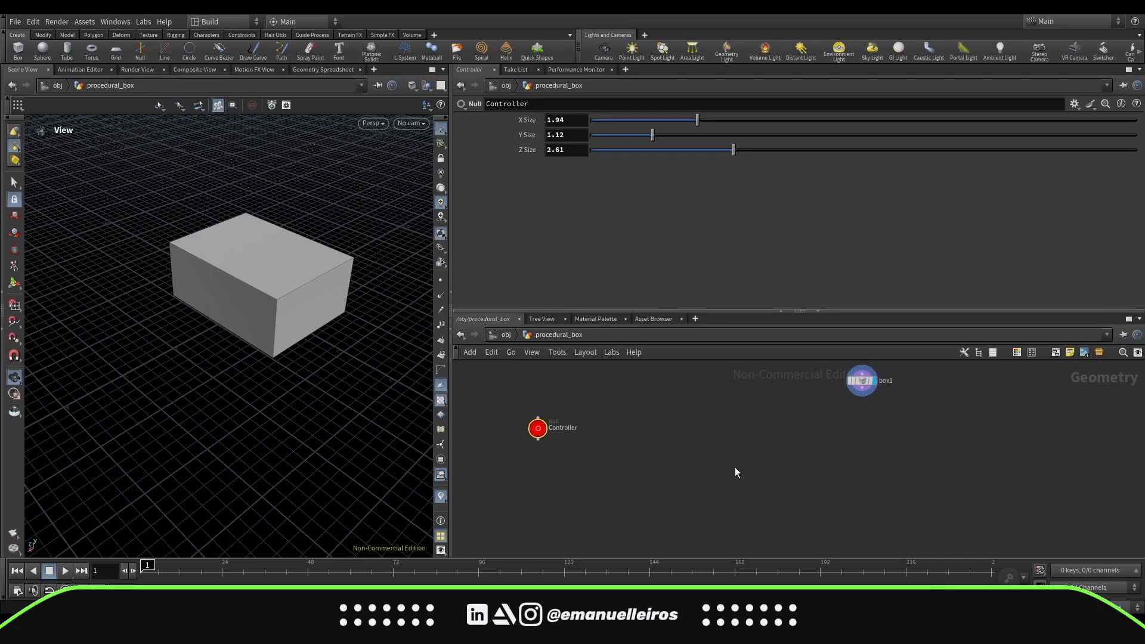
key(Tab)
text(null)
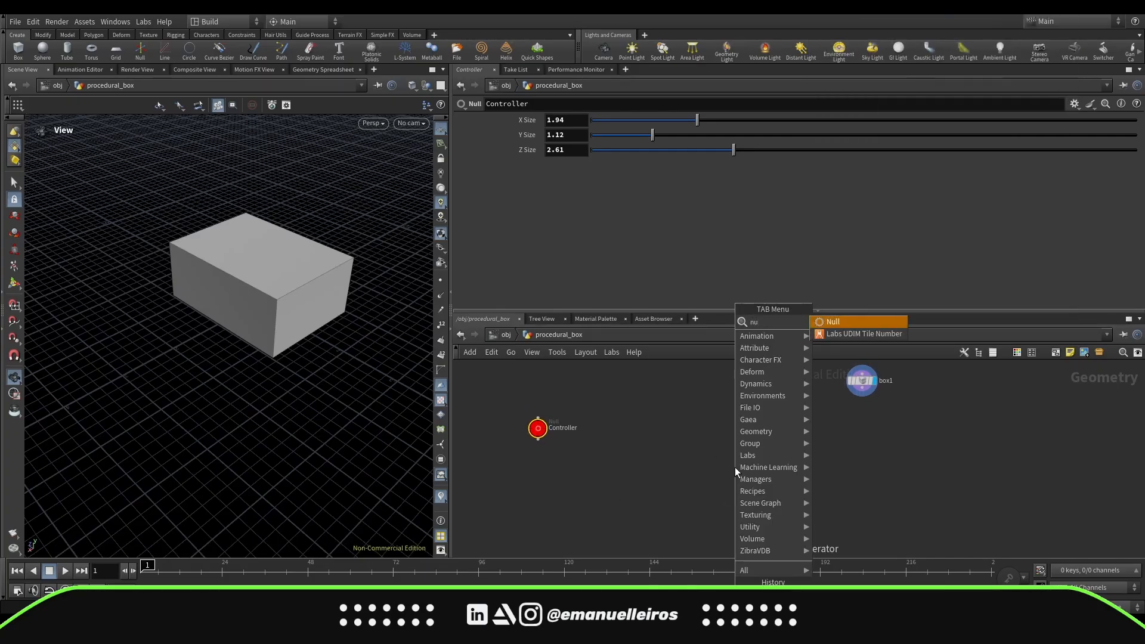
key(Return)
click(862, 436)
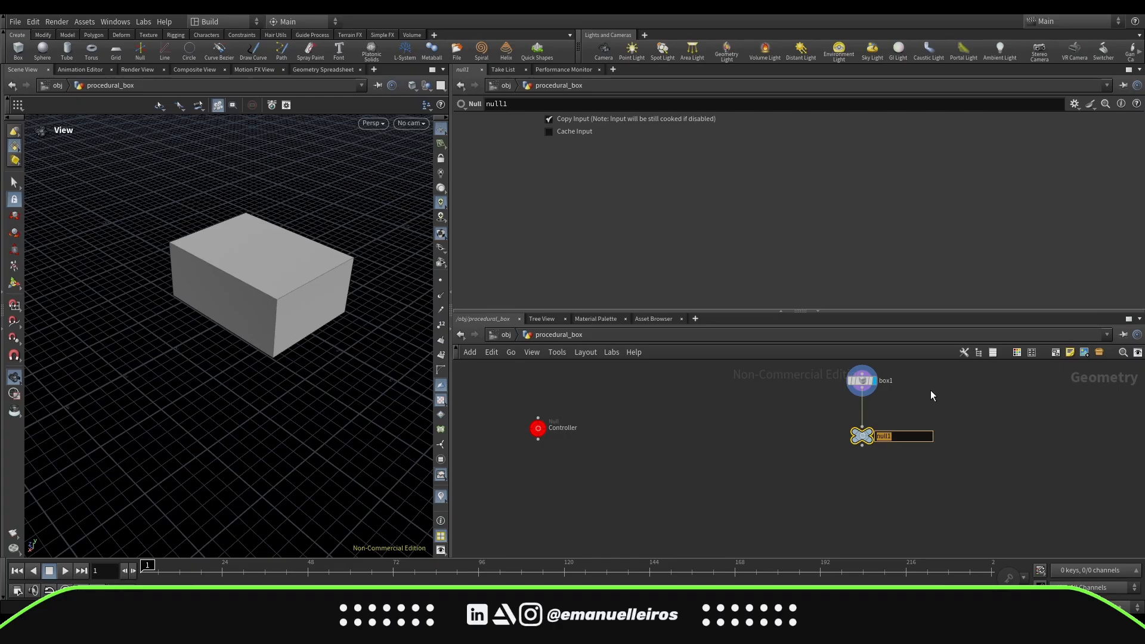
text(IN)
key(Return)
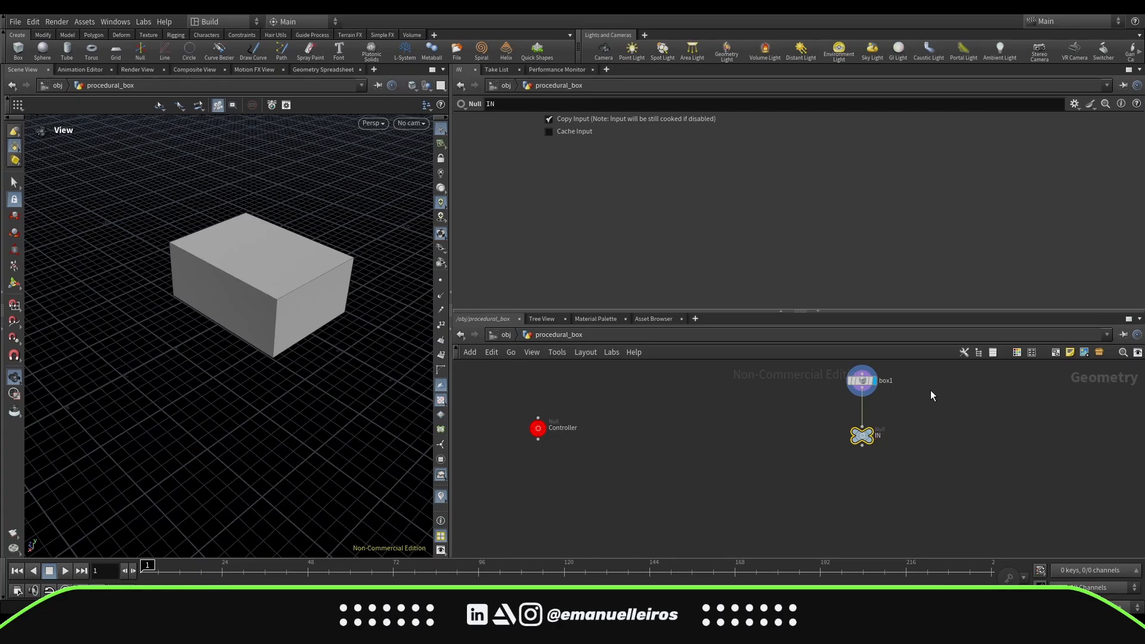
Step: Add a second Null node branching from IN's output and name it Base
middle_drag(855, 499, 875, 461)
key(Tab)
text(n)
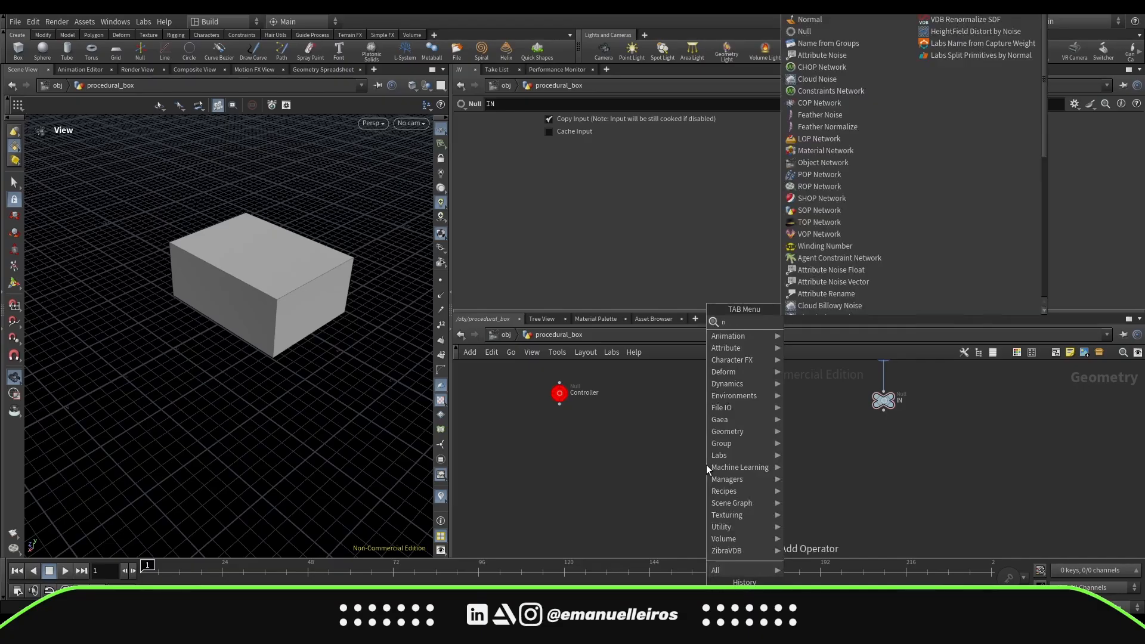
text(ull)
key(Return)
click(706, 464)
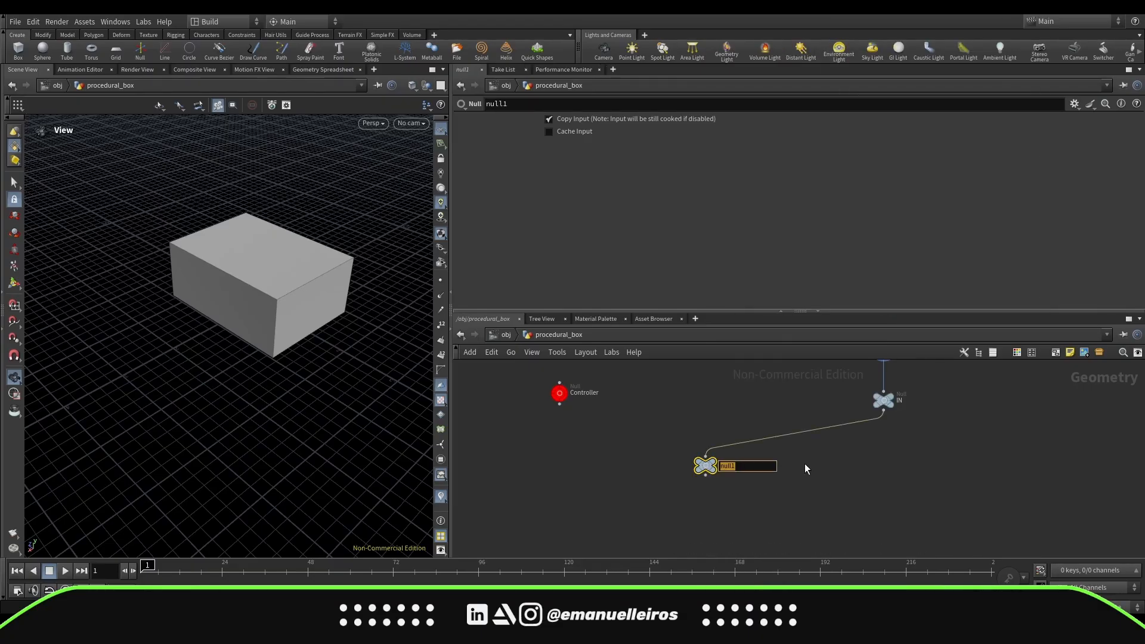
text(Base)
key(Return)
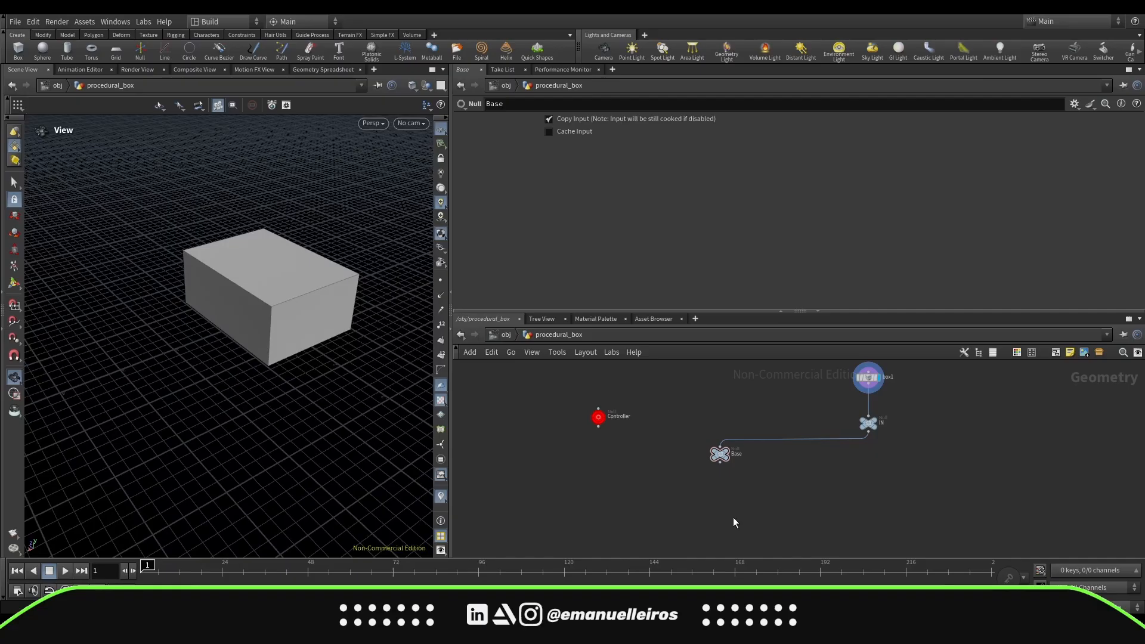
Step: Add a Sort node below Base, sort its primitives By Y, and display its result
key(Tab)
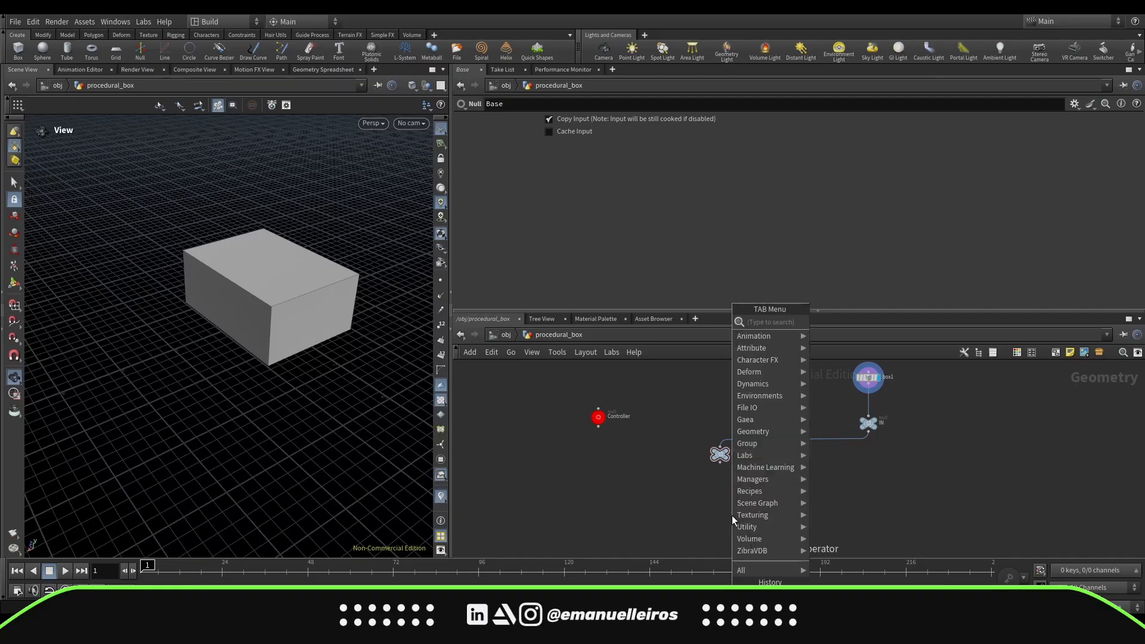
text(blast)
key(Return)
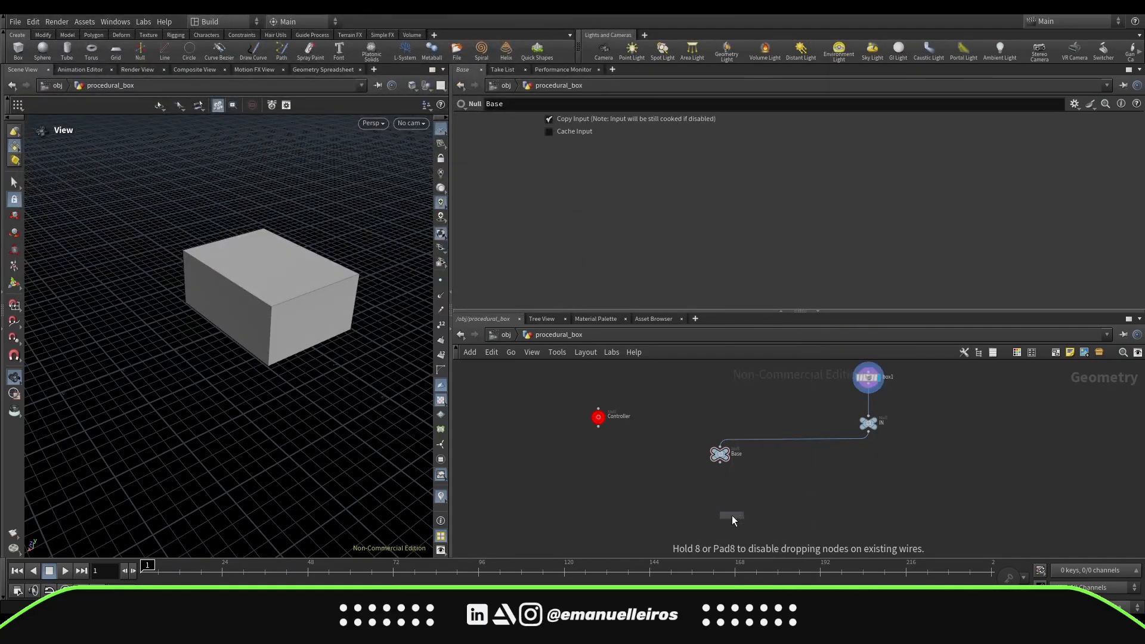
click(715, 502)
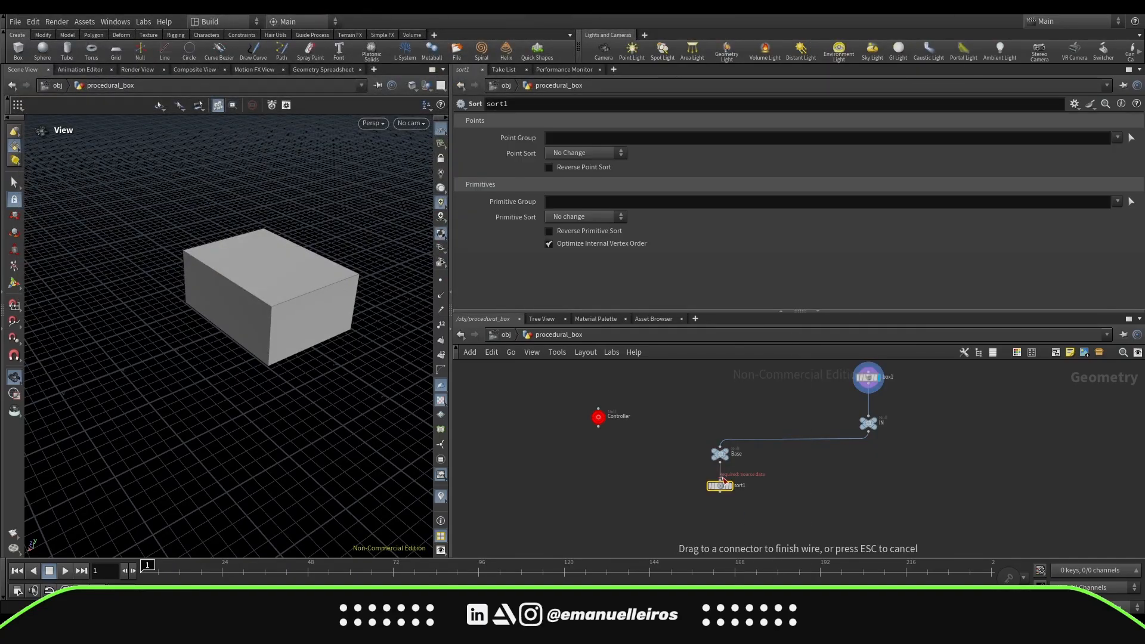
click(586, 217)
click(585, 252)
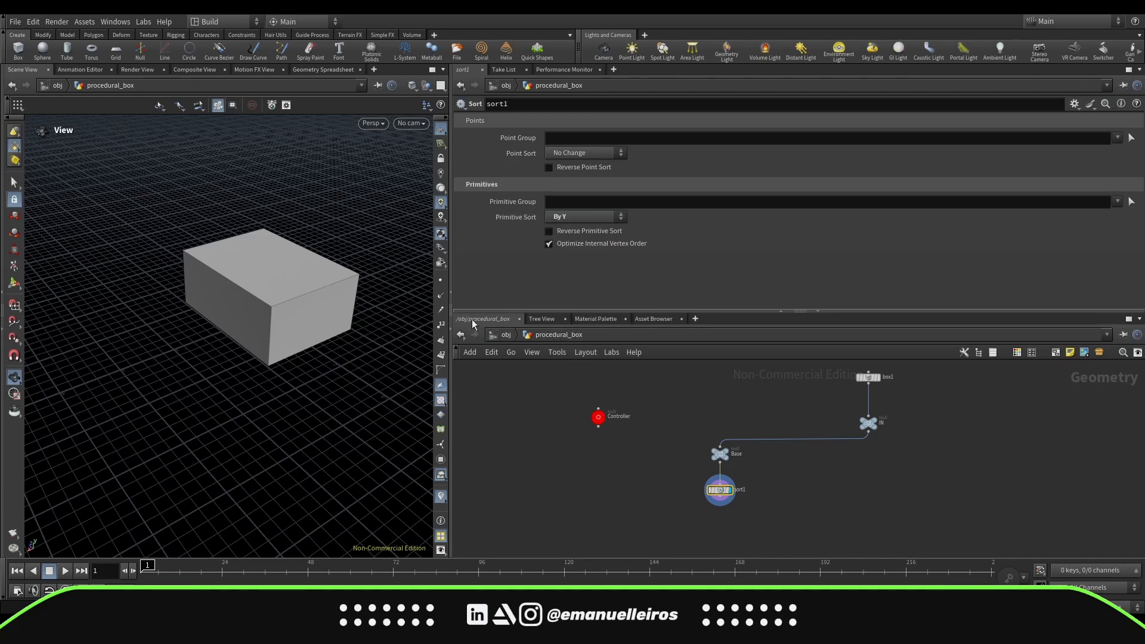
Step: Show primitive numbers in the viewport and check the numbering of the box's bottom face
drag(345, 383, 318, 332)
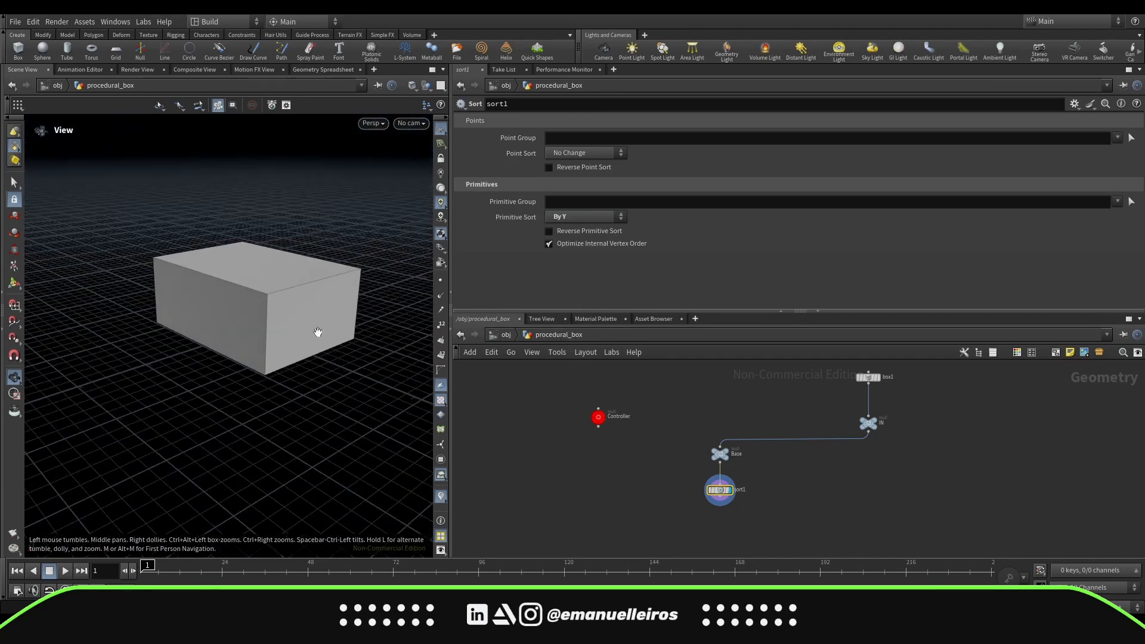
click(441, 356)
mouse_move(307, 337)
mouse_down()
mouse_move(301, 396)
mouse_move(293, 340)
mouse_up()
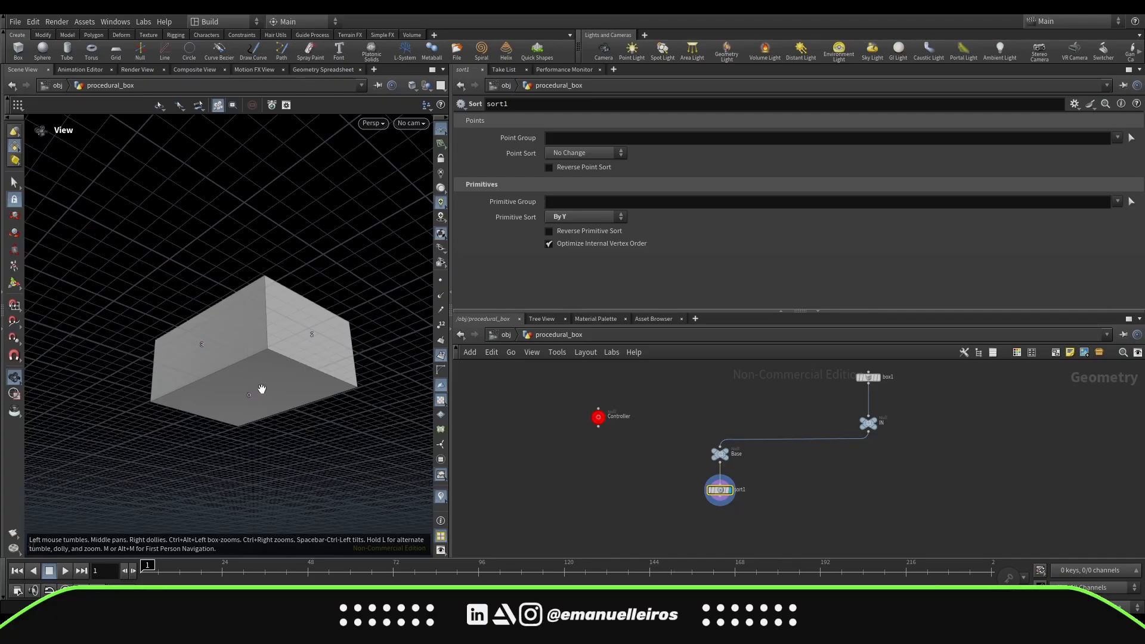
drag(254, 383, 300, 426)
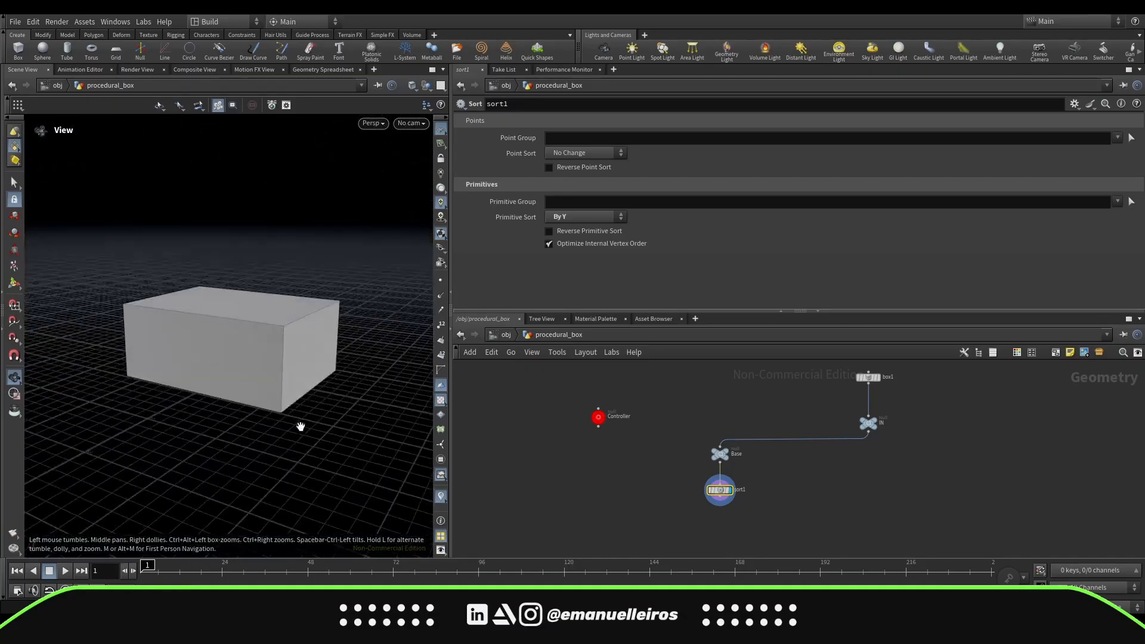
Step: Add a Blast node below sort1, set its group to 0, and display its result
middle_drag(749, 511, 735, 456)
key(Tab)
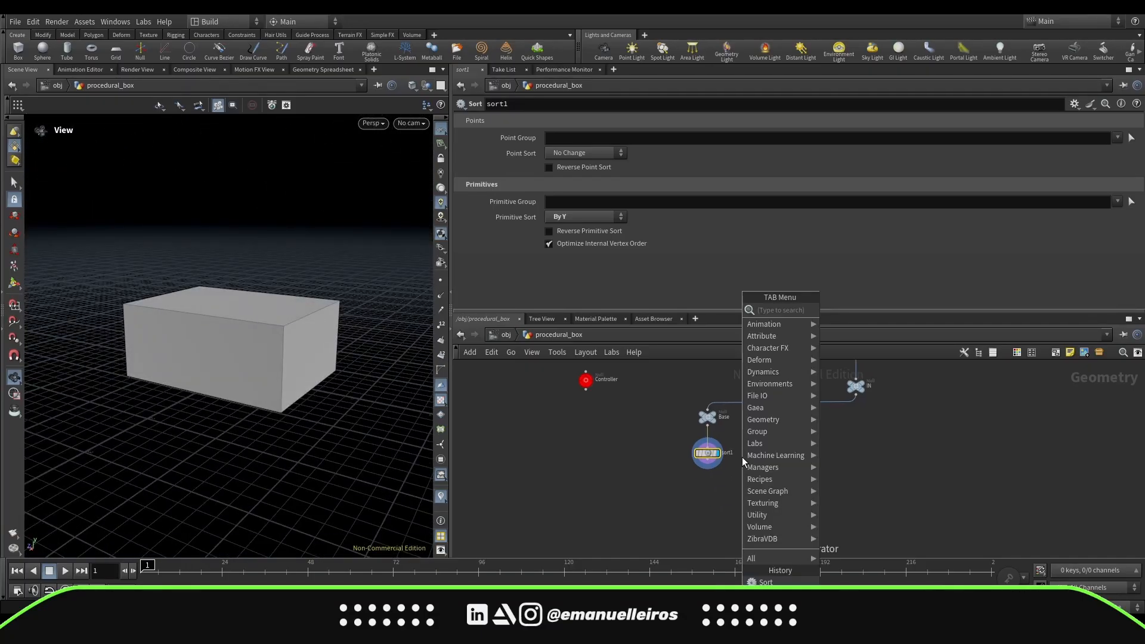
text(bla)
key(Return)
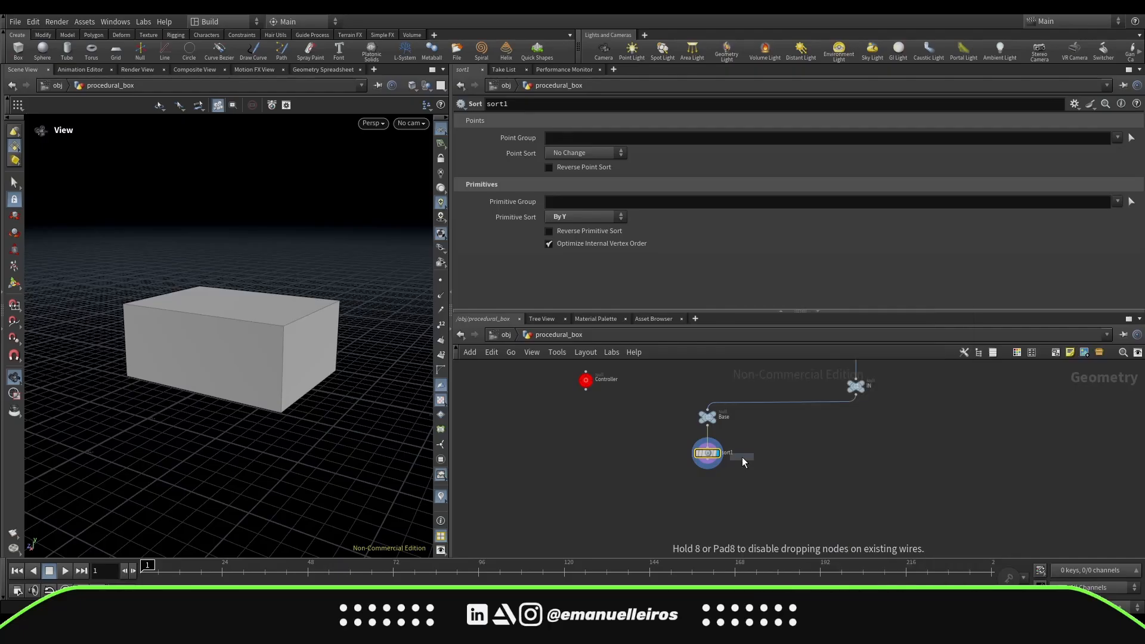
click(707, 489)
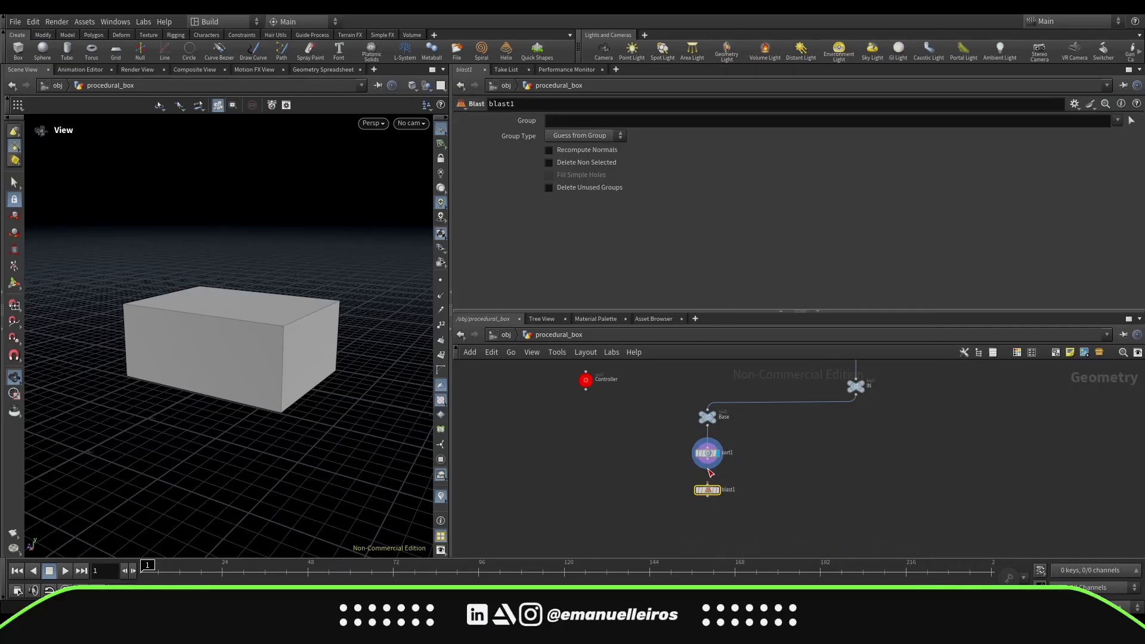
click(707, 121)
text(0)
key(Return)
drag(191, 478, 528, 207)
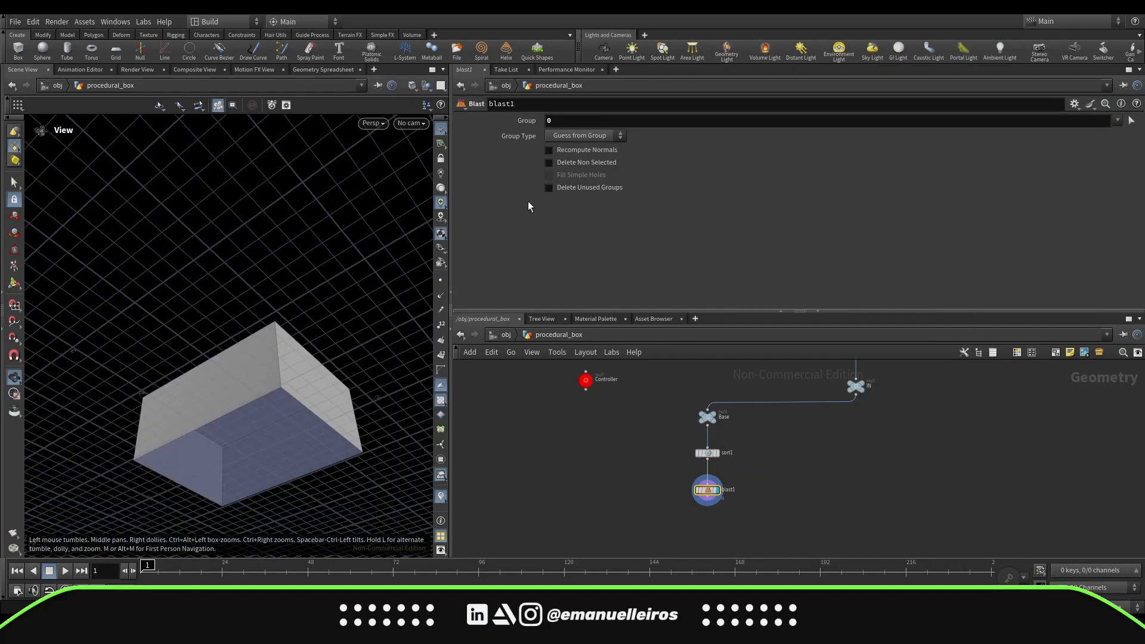
Step: Enable Delete Non Selected on blast1 so that only the bottom face is kept
drag(334, 300, 301, 397)
click(549, 162)
scroll(299, 379, up, 3)
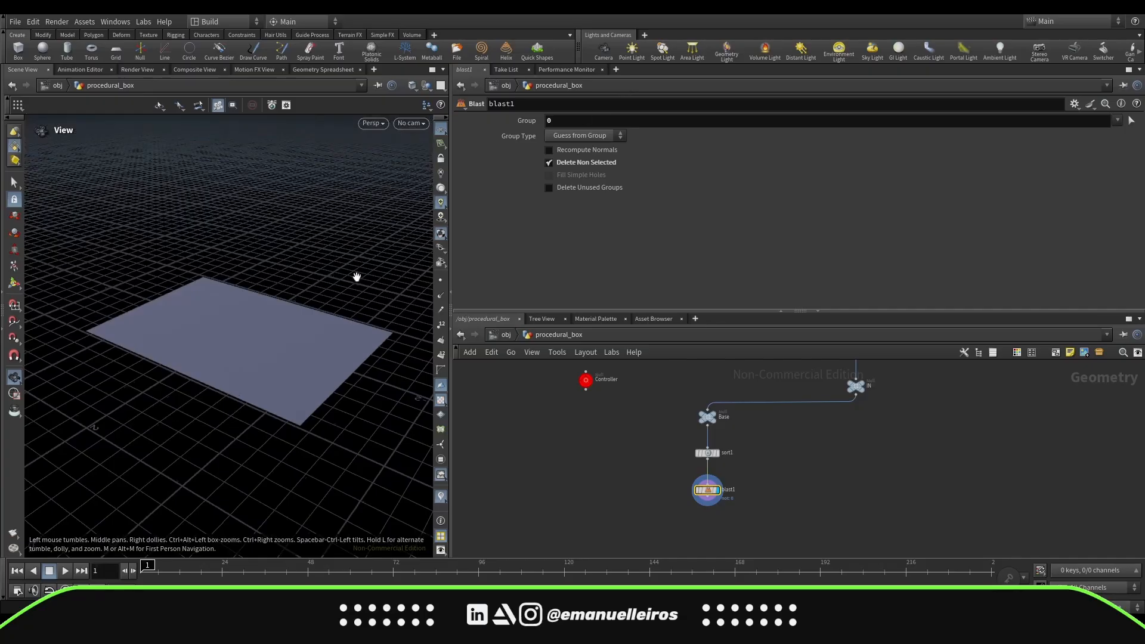
middle_drag(284, 355, 277, 333)
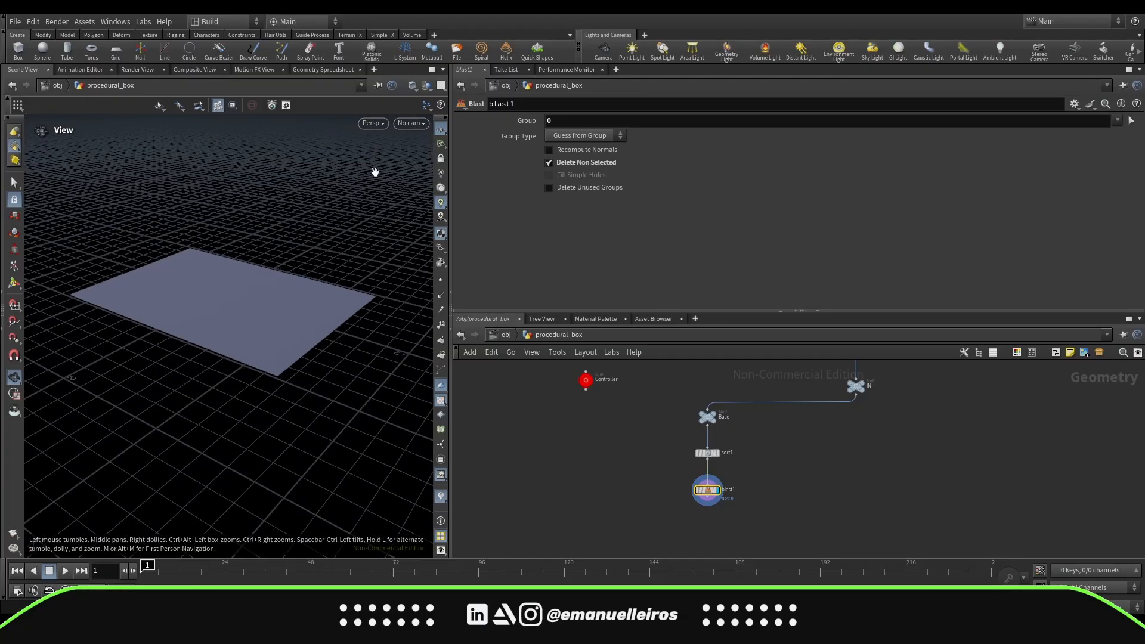
middle_drag(200, 296, 207, 332)
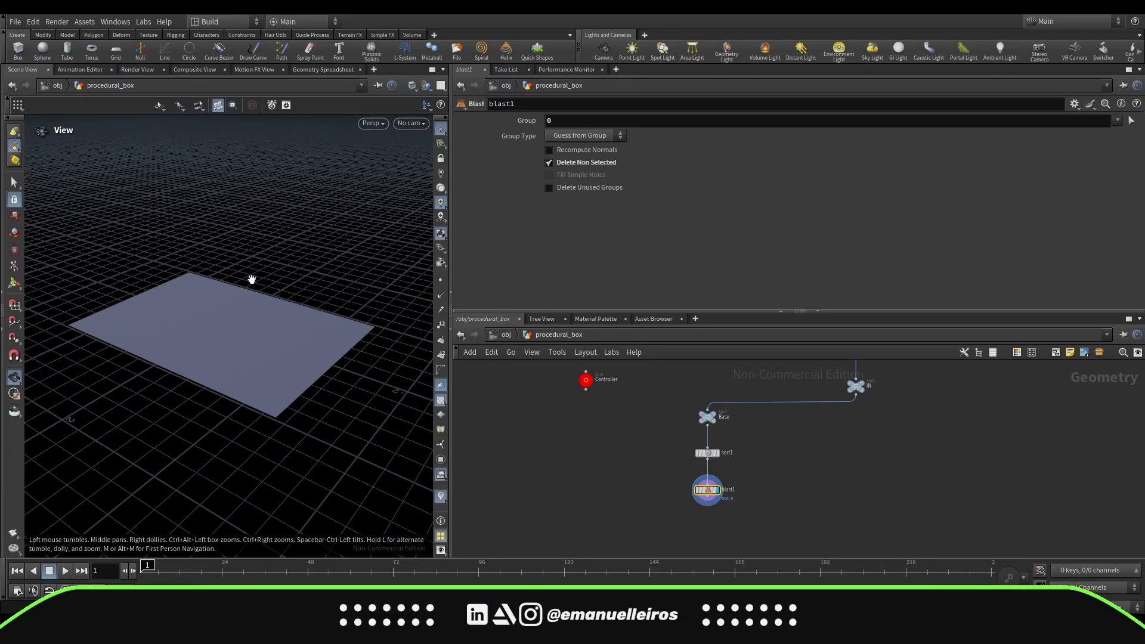
Step: Add a Reverse node below blast1, display its result, and tidy the spacing of the node chain
key(Tab)
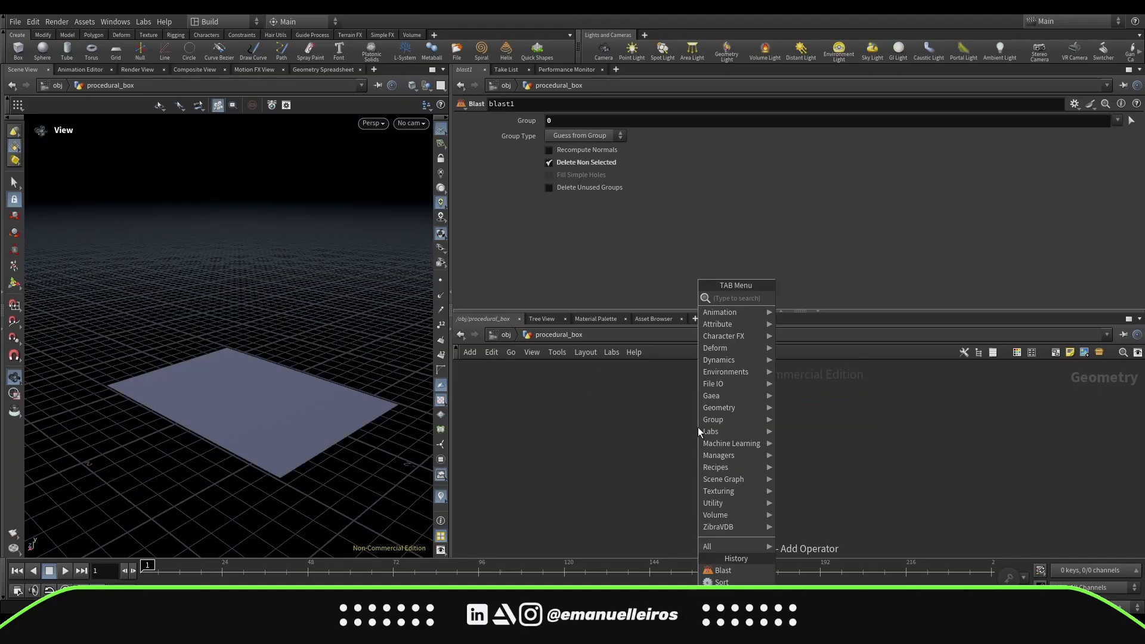
text(rev)
key(Return)
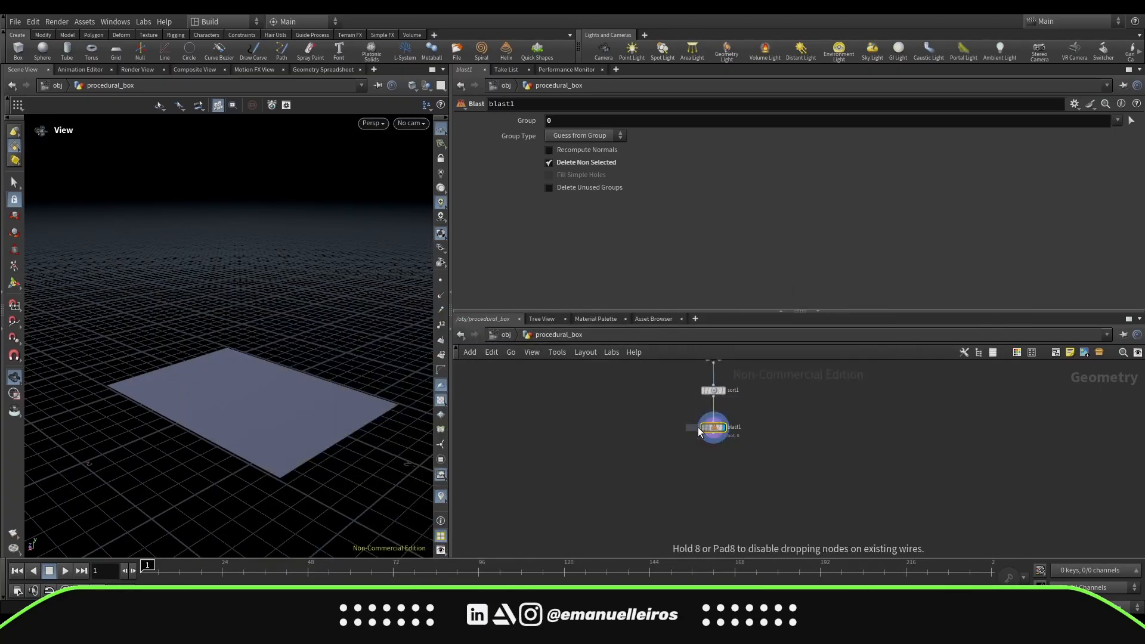
click(710, 472)
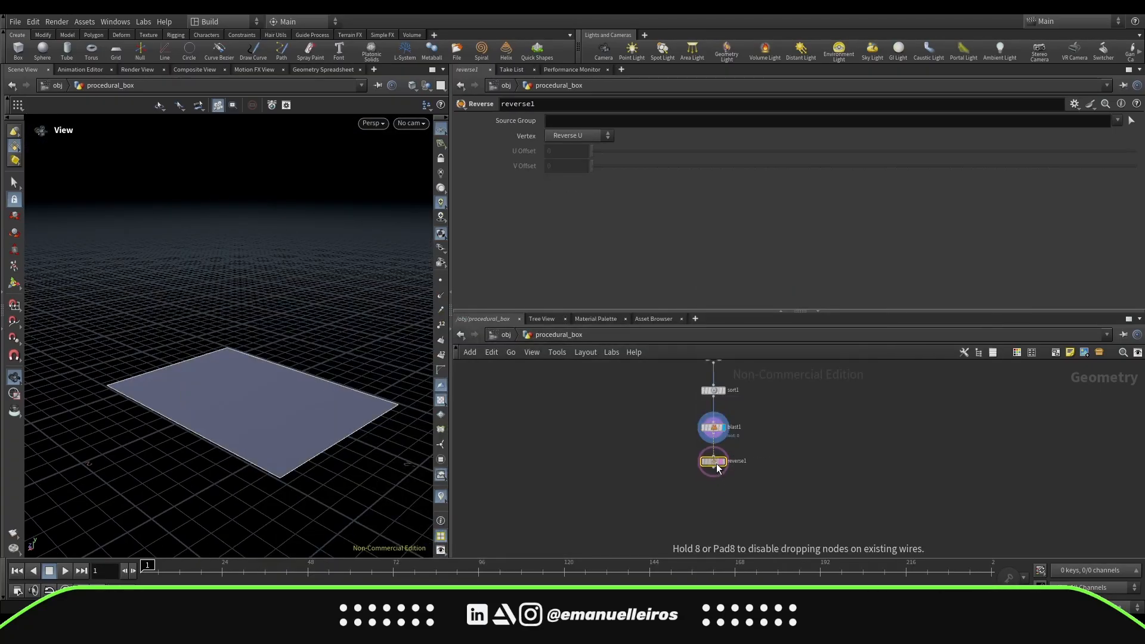
mouse_move(333, 471)
mouse_down()
mouse_move(248, 468)
mouse_move(255, 479)
mouse_move(304, 462)
mouse_move(302, 481)
mouse_move(325, 468)
mouse_move(329, 480)
mouse_up()
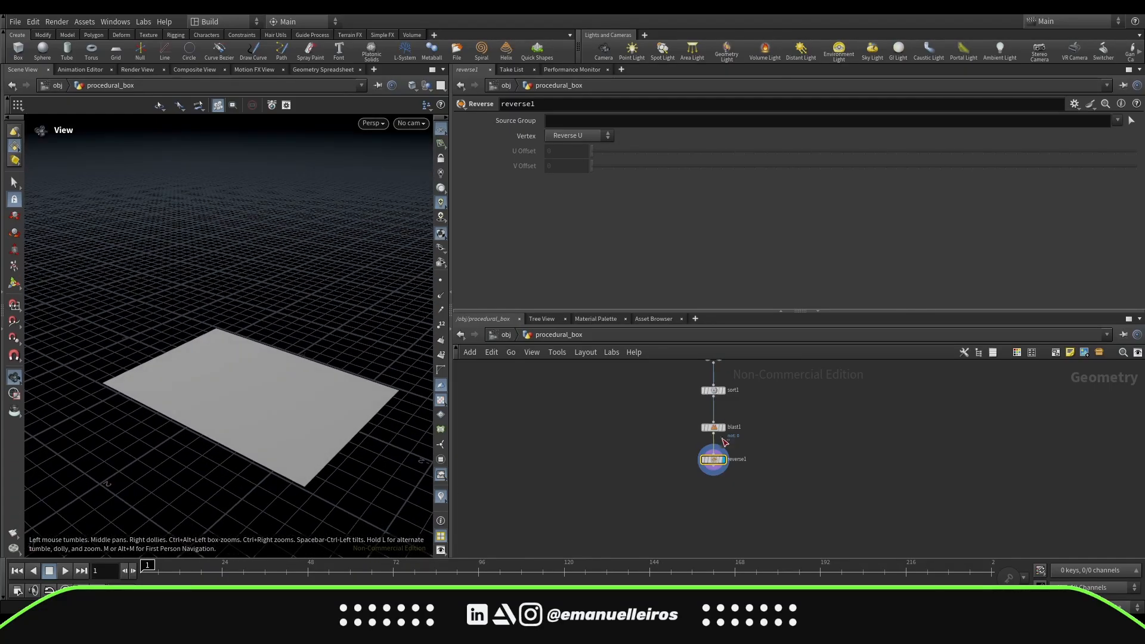
click(716, 428)
ctrl+drag(716, 429, 717, 417)
middle_drag(669, 400, 670, 441)
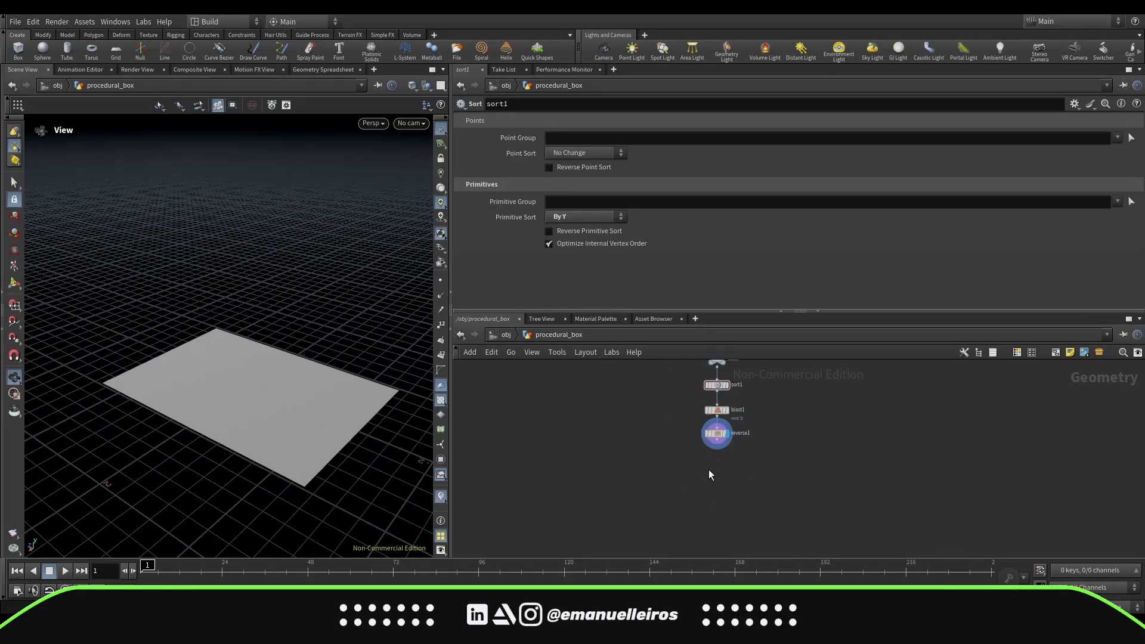
Step: Add a Divide node below reverse1
middle_drag(709, 470, 692, 465)
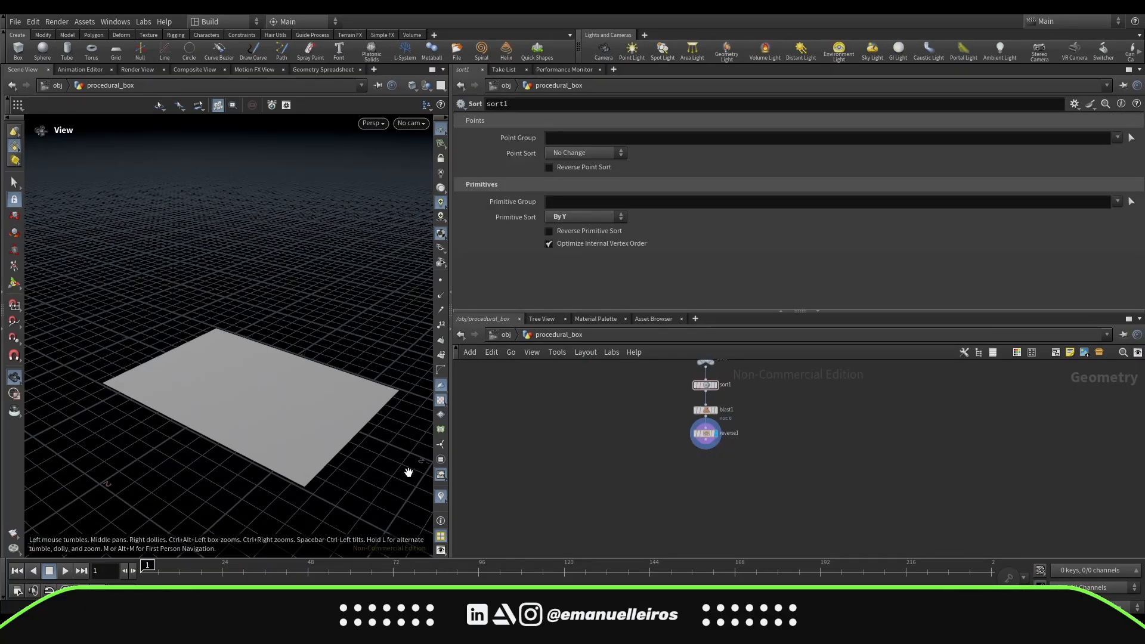
middle_drag(406, 470, 344, 437)
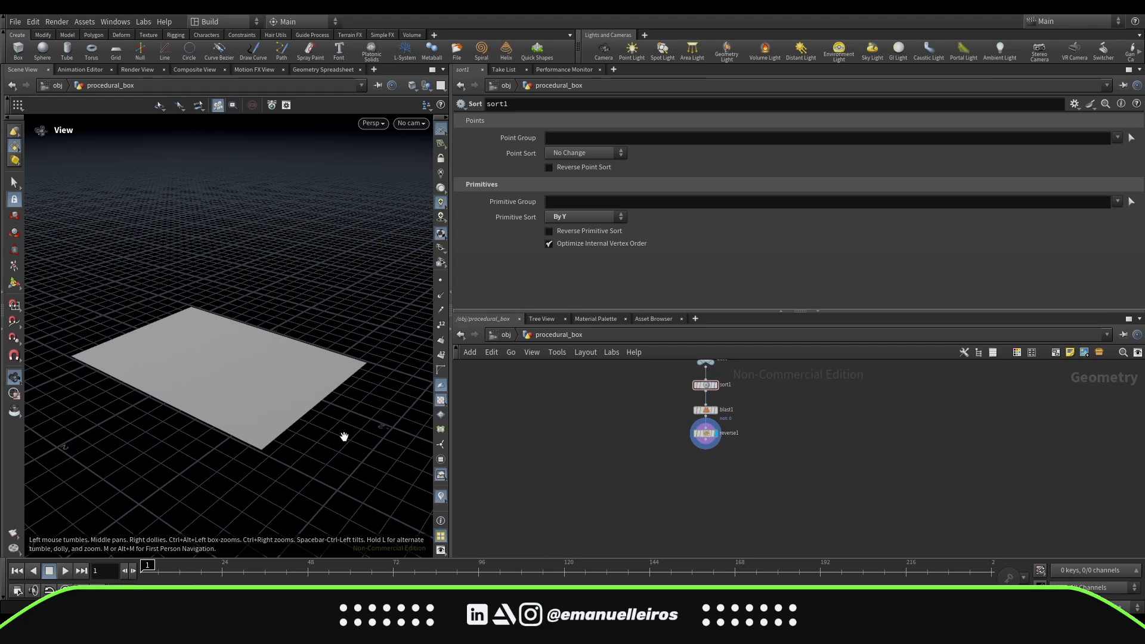
drag(299, 377, 294, 409)
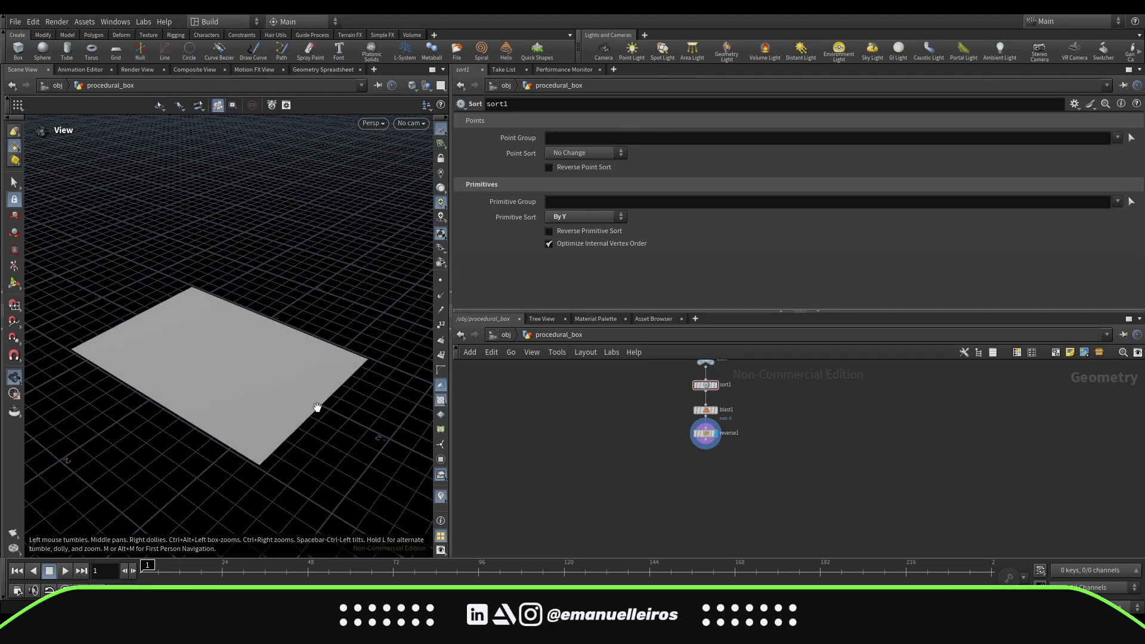
scroll(700, 503, up, 1)
key(Tab)
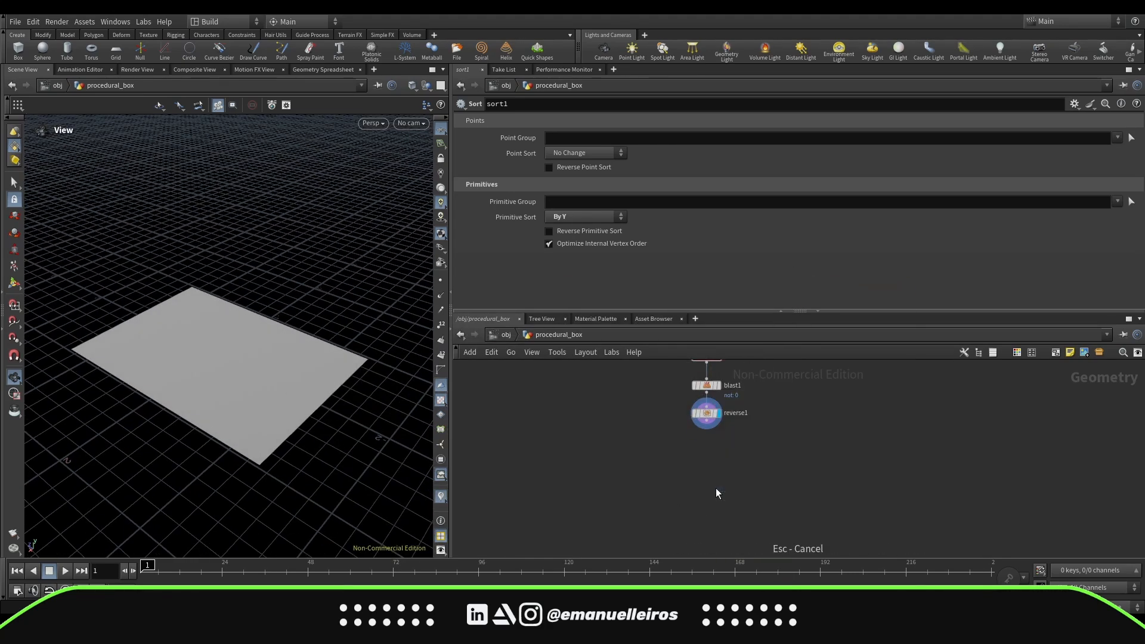
text(divide)
key(Return)
click(716, 460)
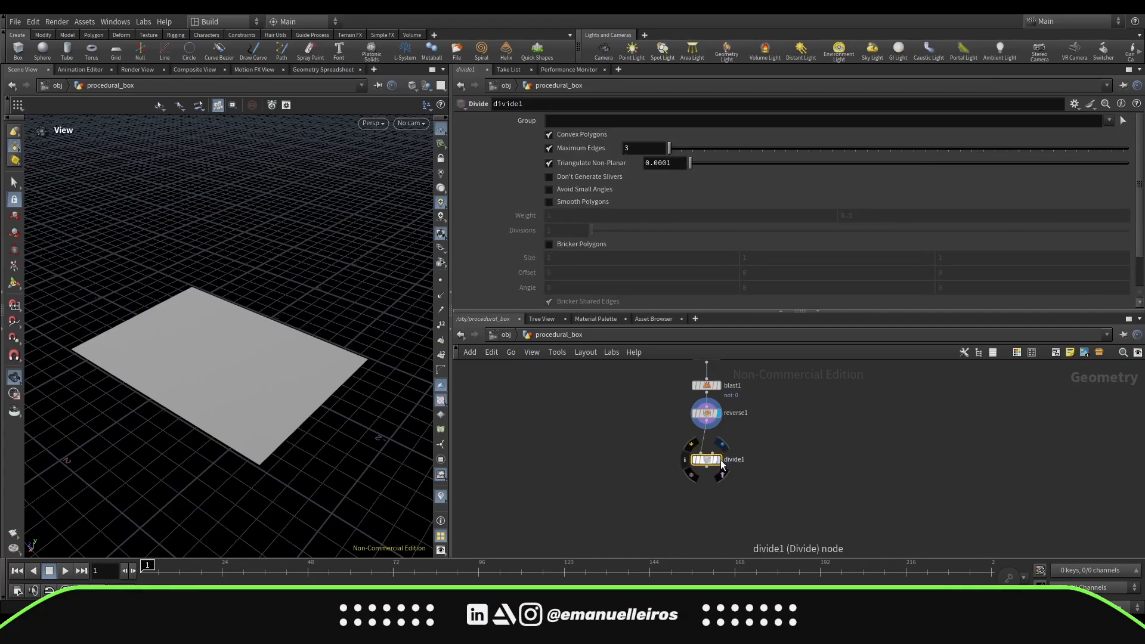
Step: Turn off Convex Polygons on divide1, enable Bricker Polygons, and set its size to 500 in X and 0.25 in Z
click(549, 134)
click(548, 244)
click(572, 258)
text(500)
key(Return)
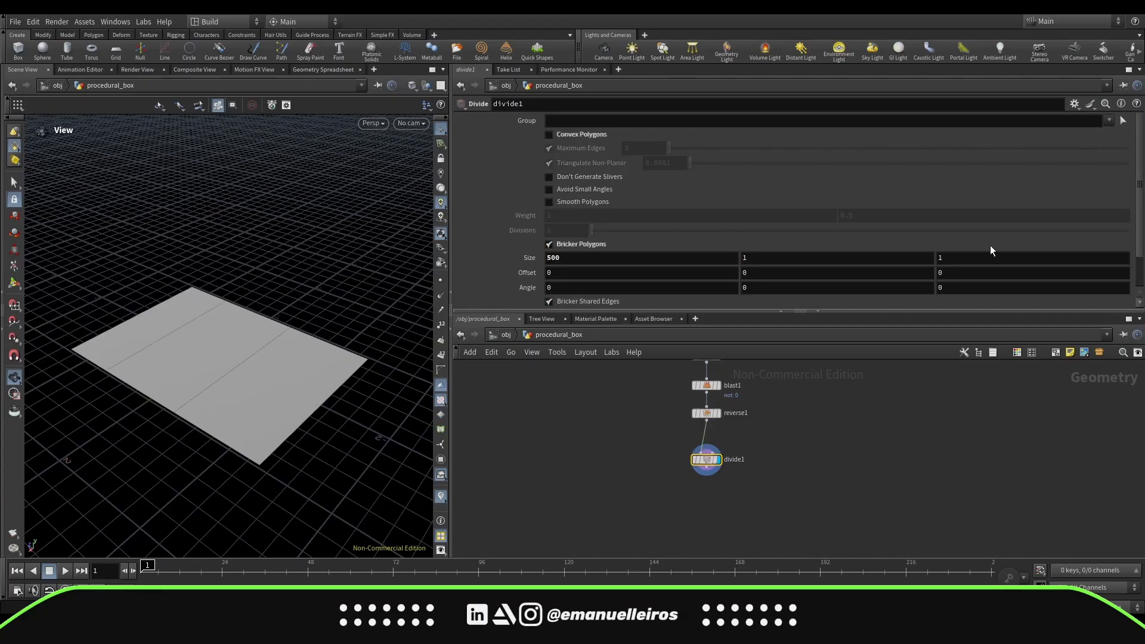
click(984, 257)
text(0.25)
key(Return)
Step: Move divide1 aside and duplicate it as a second Divide branch from reverse1
drag(707, 459, 649, 454)
alt+drag(650, 454, 743, 455)
Step: Link divide2's Bricker X size to divide1's Z size with a relative reference, and set divide2's Z size to 500
click(650, 454)
right_click(971, 258)
click(1008, 345)
click(746, 456)
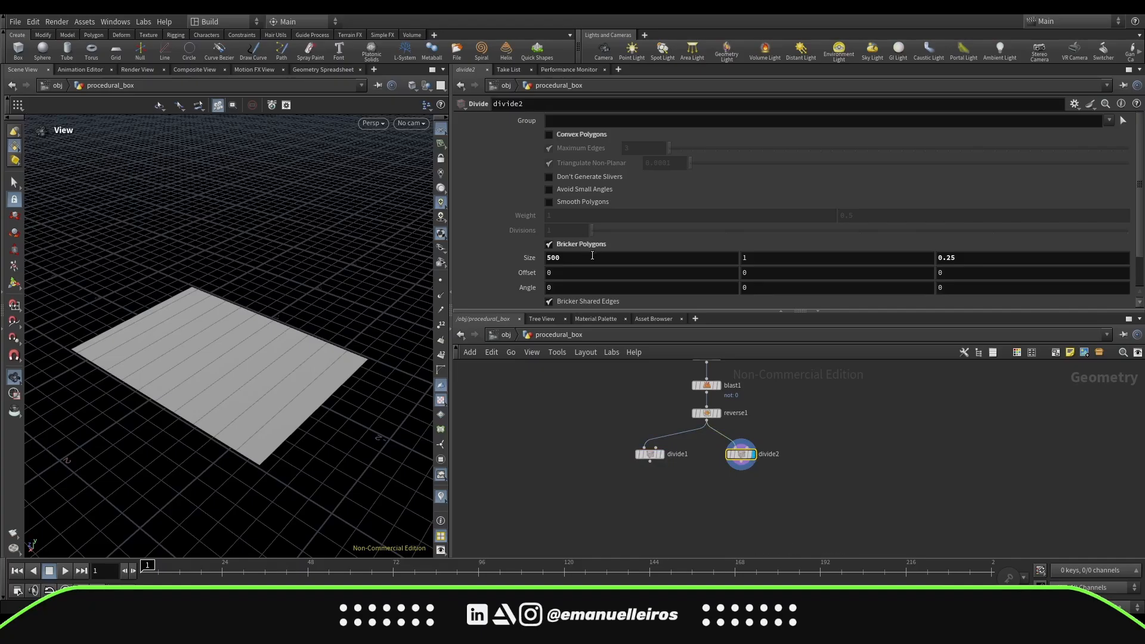
right_click(589, 253)
click(637, 375)
drag(956, 257, 933, 257)
text(500)
key(Return)
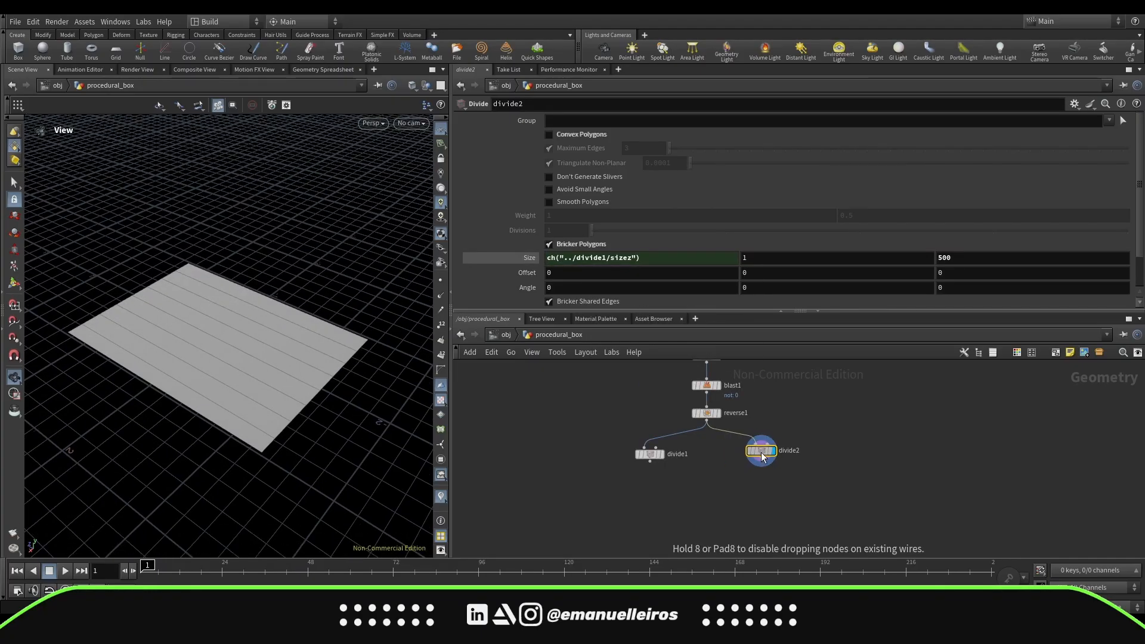
Step: Add a Switch node below the Divide branches, with divide1 and divide2 as its inputs
middle_drag(716, 491, 698, 457)
key(Tab)
text(switch)
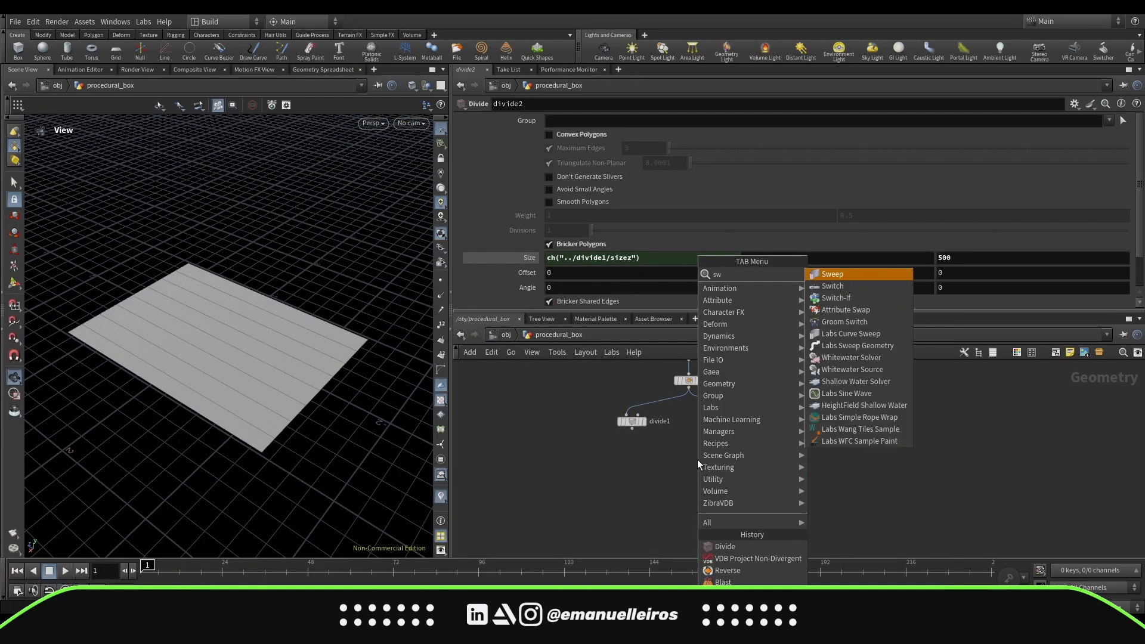
key(Return)
click(697, 463)
drag(735, 436, 693, 462)
middle_drag(726, 503, 724, 494)
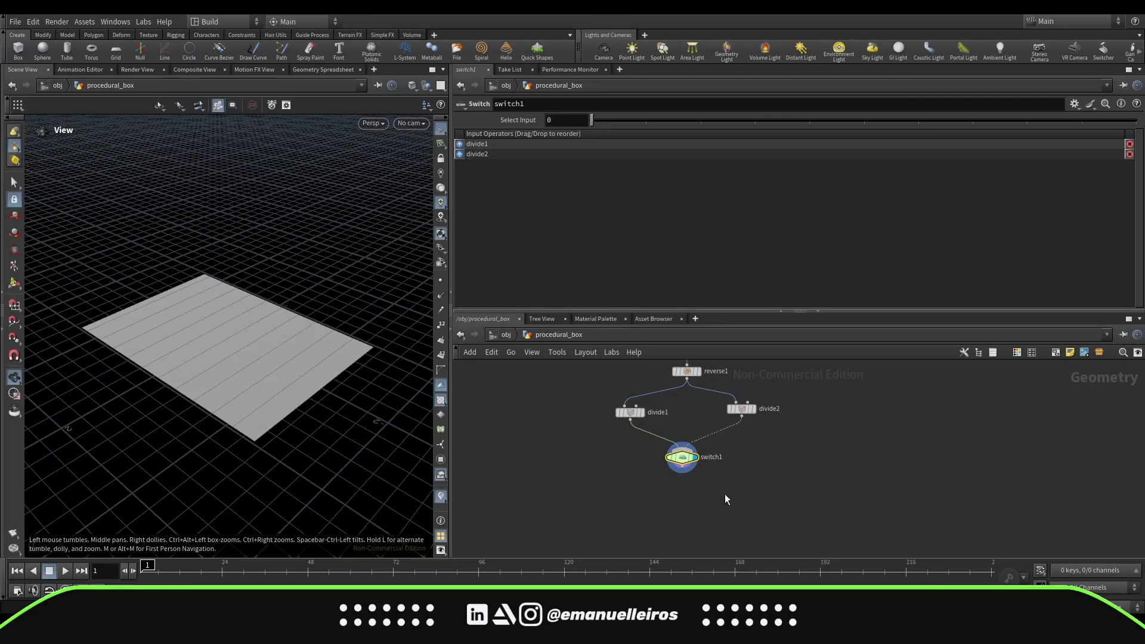
Step: Add a PolyBevel node below switch1 and display its result
key(Tab)
text(bec)
key(BackSpace)
text(v)
key(Return)
click(696, 499)
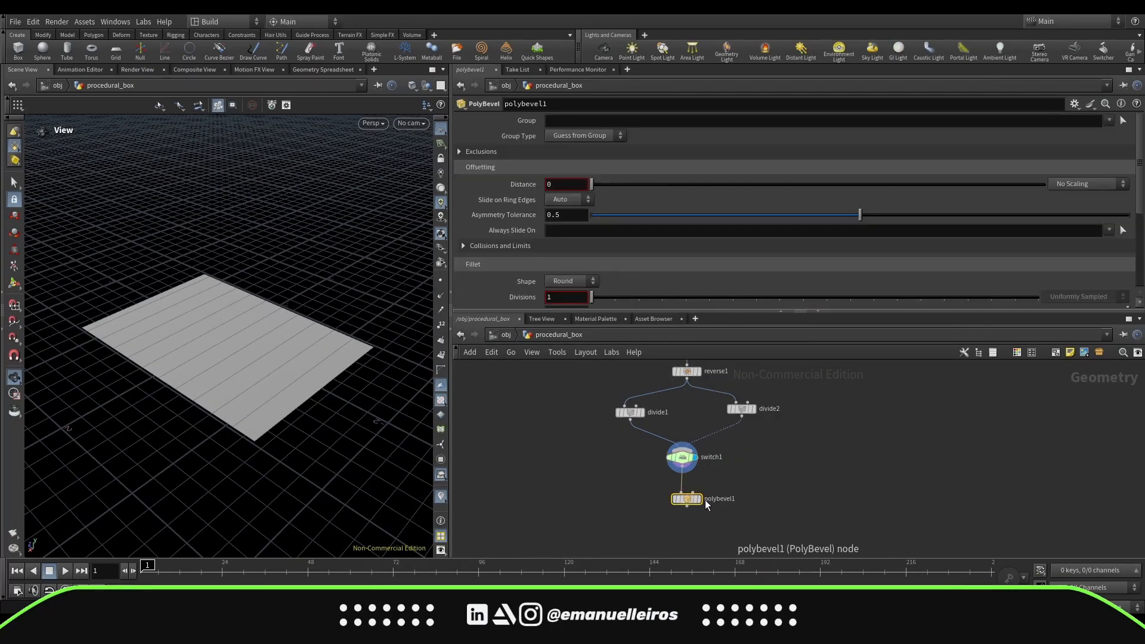
click(695, 499)
Step: Set polybevel1's distance to 0.014 and its fillet shape to None to open gaps between the planks
drag(592, 184, 598, 184)
scroll(560, 220, down, 2)
click(563, 250)
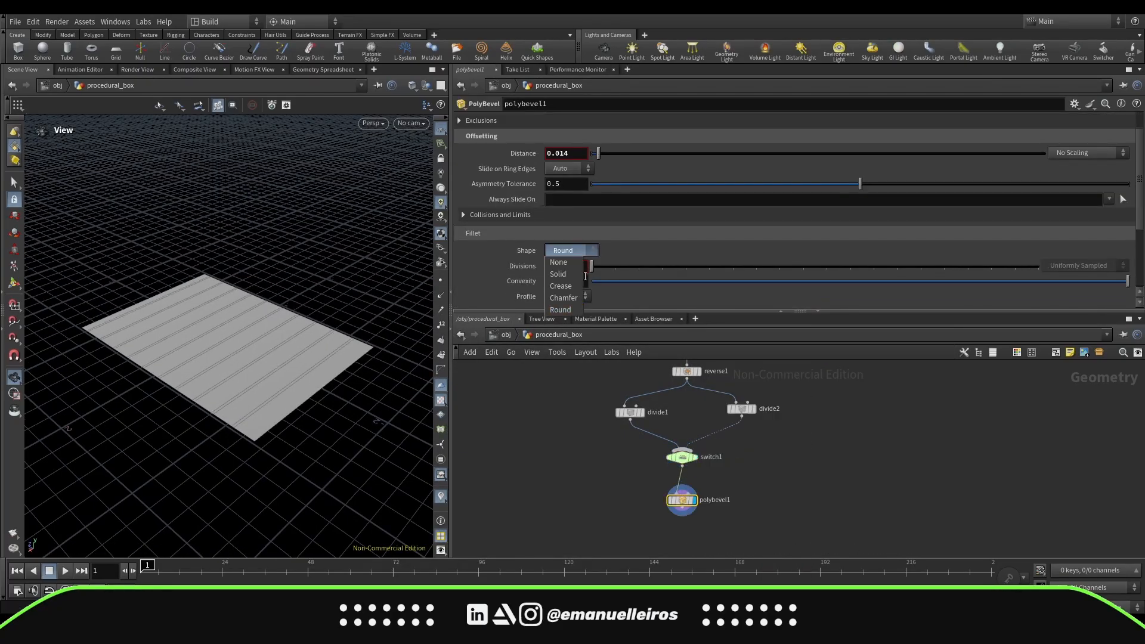
click(561, 262)
alt+drag(218, 355, 237, 410)
Step: Add a PolyExtrude node below polybevel1 and display its result
middle_drag(726, 519, 713, 467)
key(Tab)
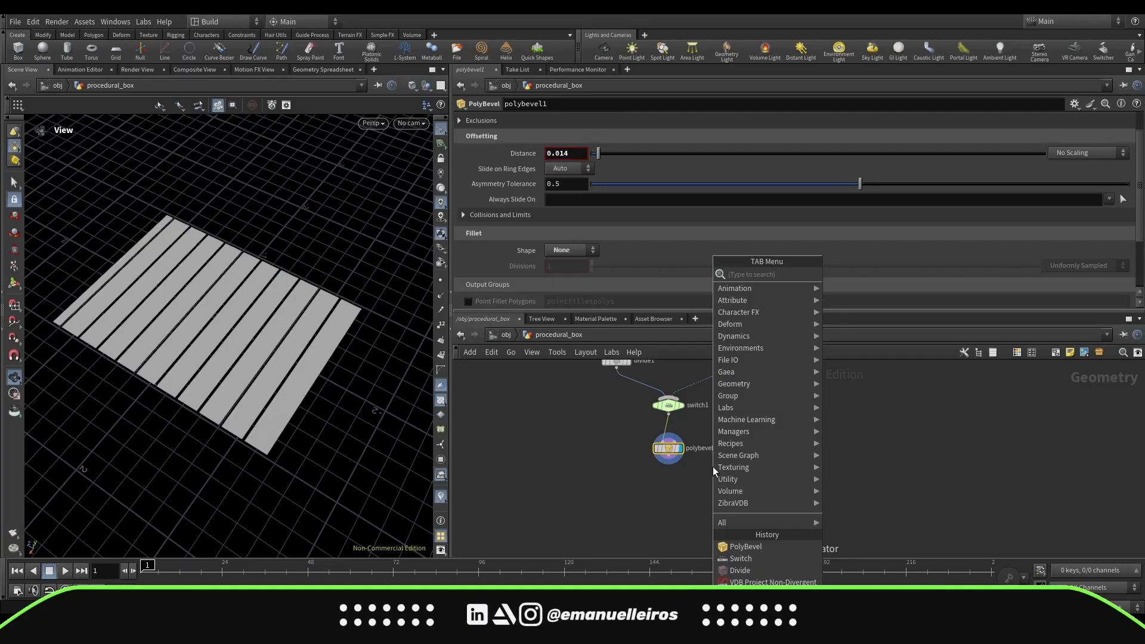
text(pe)
key(Return)
click(682, 484)
click(681, 484)
Step: Give the planks a small positive extrusion distance in polyextrude1 and enable Output Back to close their undersides
alt+drag(257, 382, 221, 328)
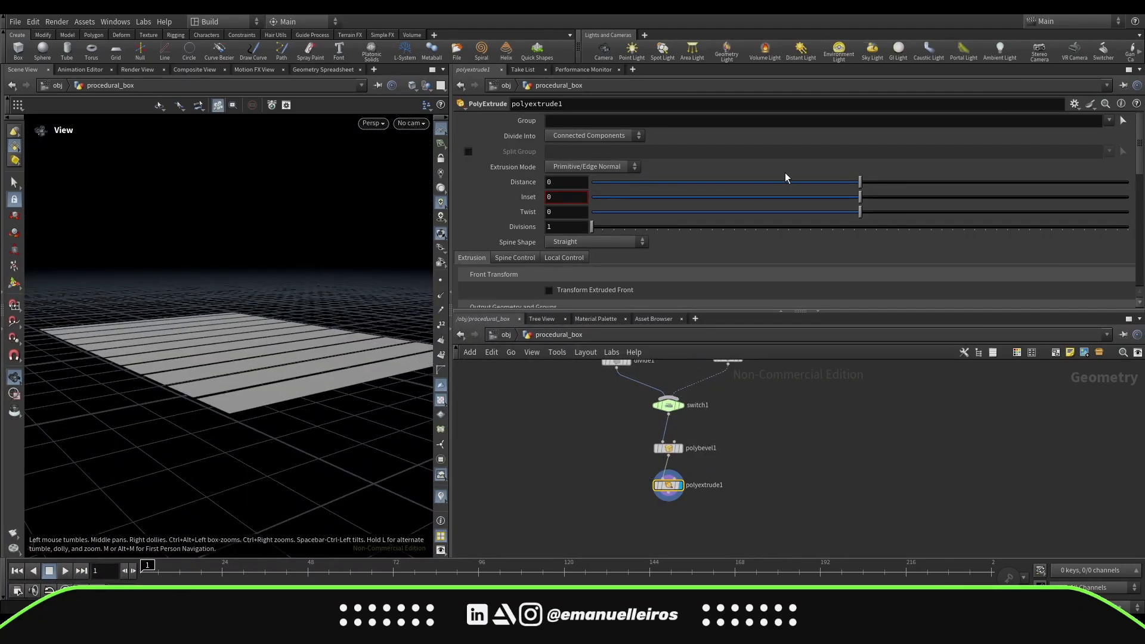
drag(859, 182, 871, 181)
scroll(554, 222, down, 3)
drag(238, 405, 237, 298)
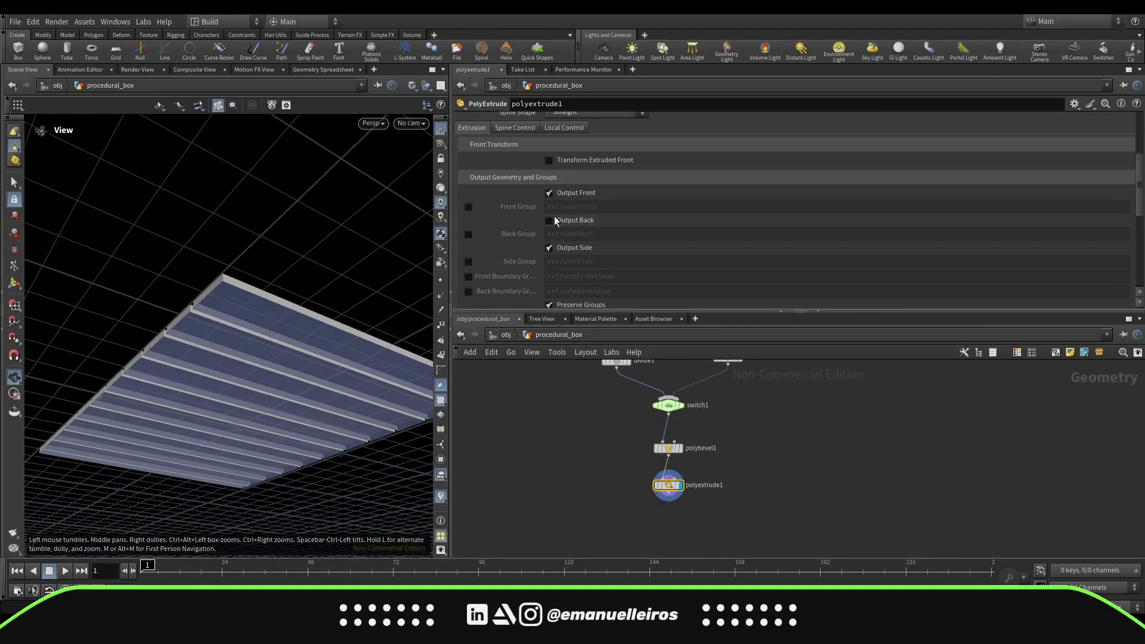
click(554, 219)
drag(315, 250, 345, 372)
scroll(345, 372, down, 2)
Step: Move polyextrude1 closer to polybevel1, then add and display a second PolyBevel node below it
middle_drag(726, 485, 719, 458)
click(650, 419)
click(666, 447)
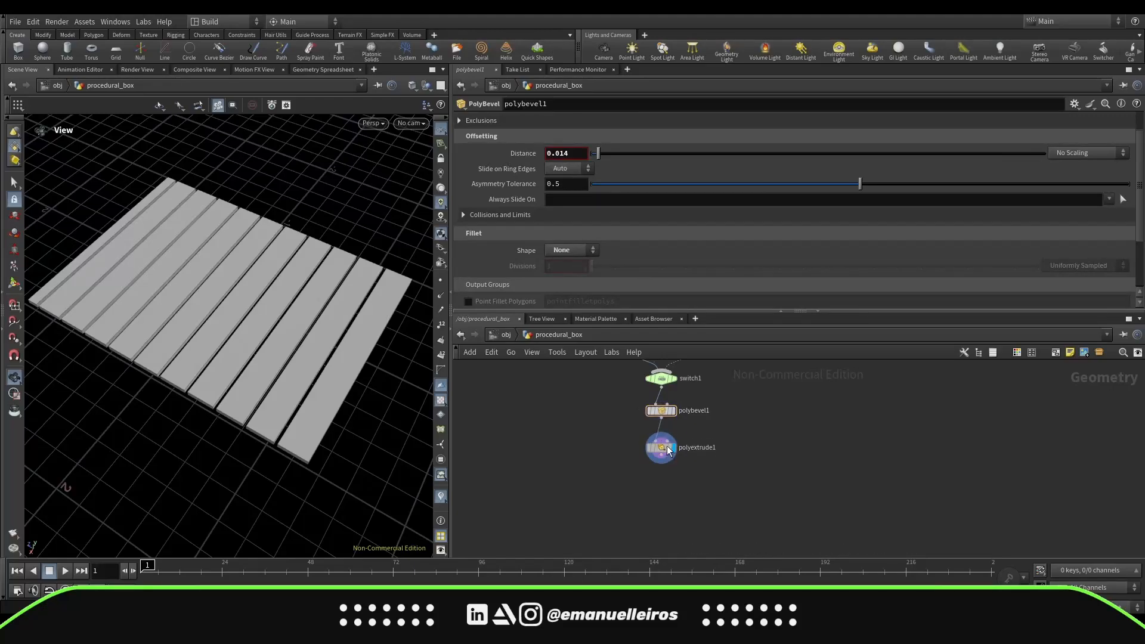
drag(667, 446, 666, 438)
drag(262, 477, 241, 437)
scroll(240, 437, up, 4)
key(Tab)
text(bev)
key(Return)
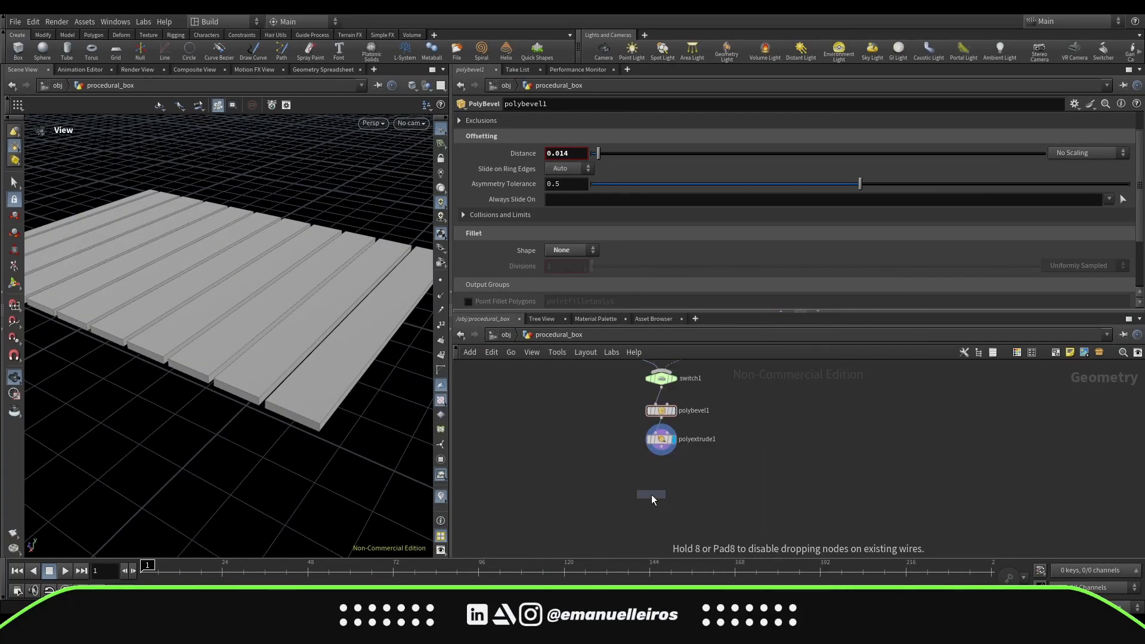
click(651, 495)
click(671, 486)
drag(661, 485, 661, 470)
Step: Set polybevel2's distance to 0.003, keeping the Round fillet shape, to soften the plank edges
scroll(276, 450, up, 4)
drag(590, 147, 592, 149)
scroll(254, 304, down, 5)
drag(253, 304, 266, 357)
scroll(267, 360, down, 2)
Step: Add a Null node below polybevel2 and name it OUT_Base
middle_drag(664, 507, 662, 485)
key(Tab)
text(n)
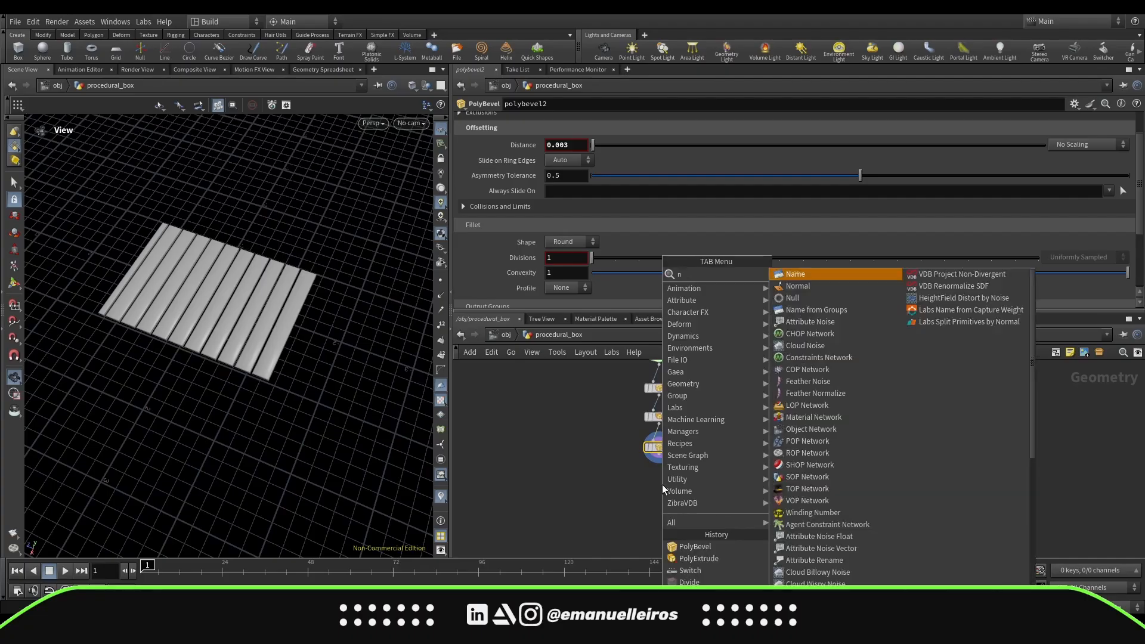
text(ull)
key(Return)
click(661, 485)
click(687, 489)
text(OUT_Ba)
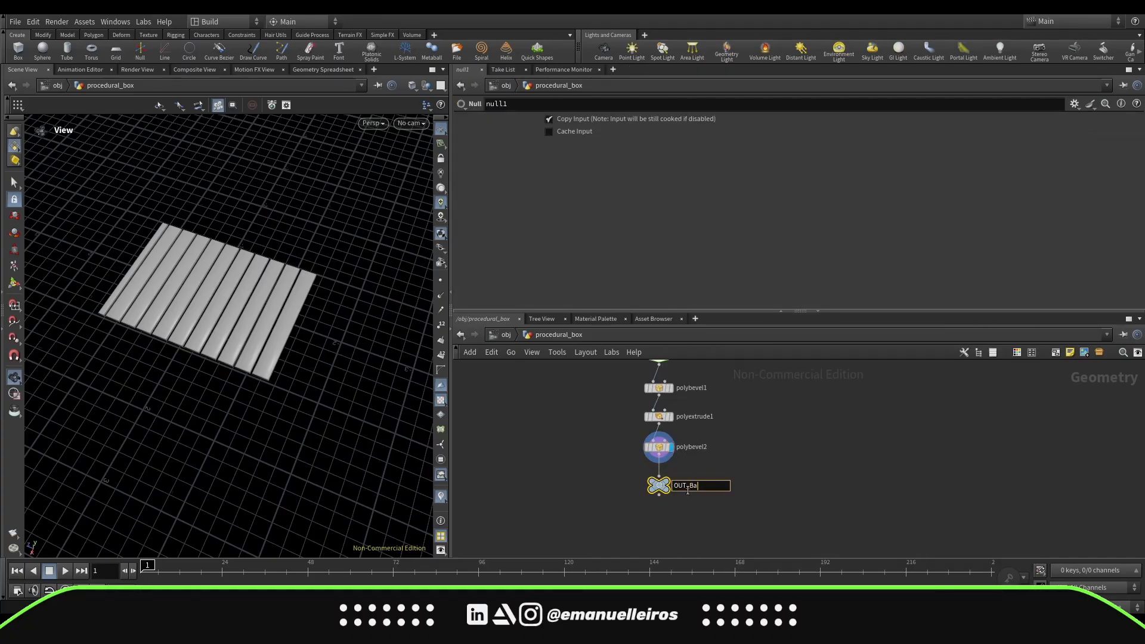
text(se)
key(Return)
Step: Review the base's node chain, including the Controller's size parameters and polybevel2's settings
scroll(732, 527, down, 2)
middle_drag(734, 532, 745, 450)
scroll(697, 456, up, 1)
scroll(698, 462, down, 2)
drag(698, 511, 698, 477)
drag(698, 455, 698, 460)
scroll(727, 382, up, 1)
middle_drag(728, 376, 778, 450)
click(646, 370)
middle_drag(714, 535, 689, 481)
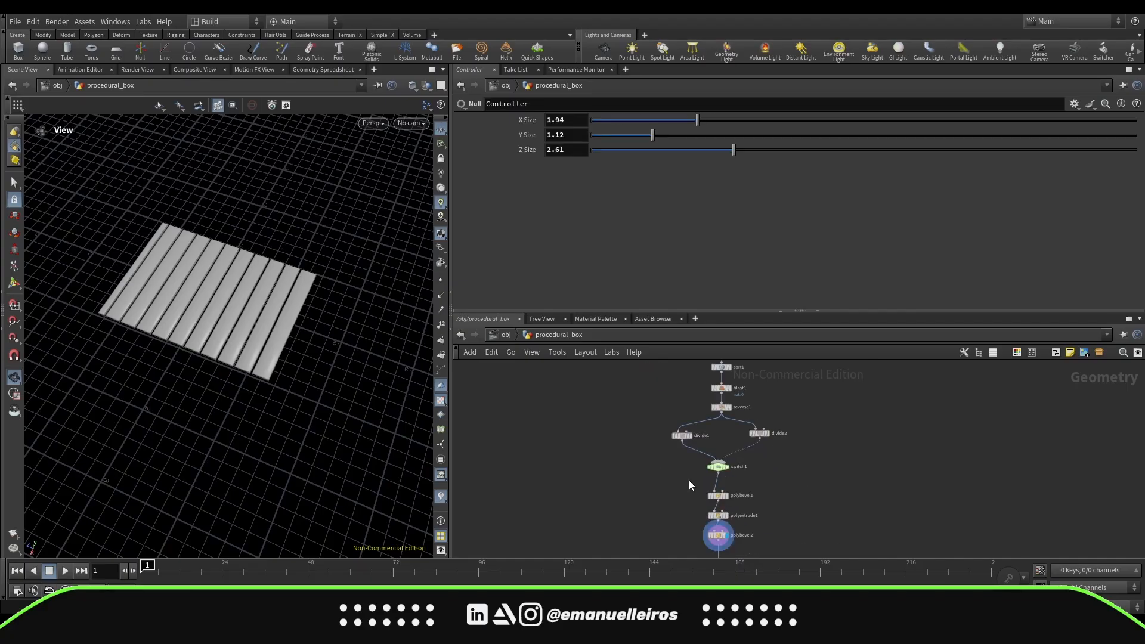
click(718, 535)
mouse_move(283, 368)
mouse_down()
mouse_move(269, 399)
mouse_move(285, 390)
mouse_move(285, 365)
mouse_up()
scroll(276, 405, up, 3)
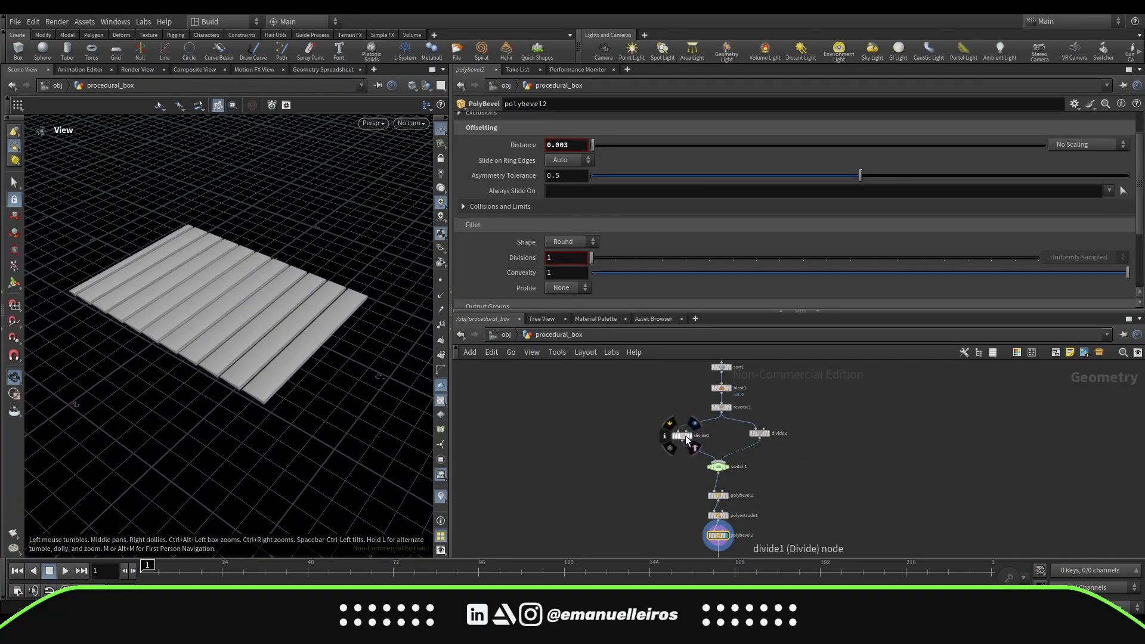
drag(685, 435, 687, 431)
scroll(727, 426, up, 3)
middle_drag(727, 427, 727, 461)
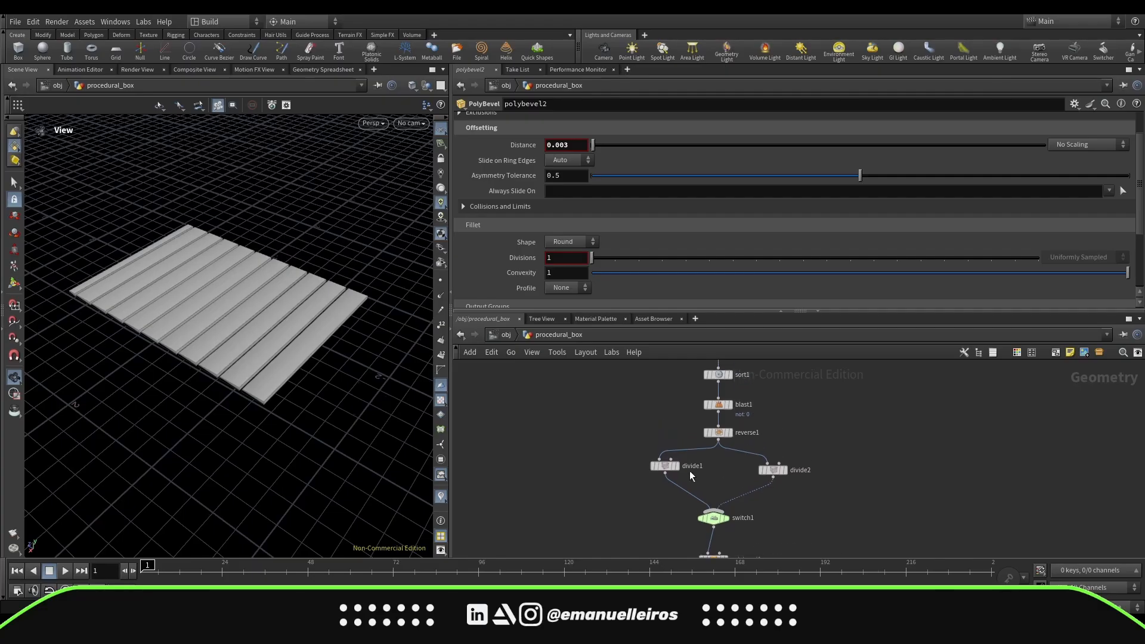
Step: Set divide1's Bricker Z size to 0.17 to make the planks narrower
click(665, 465)
scroll(327, 395, up, 3)
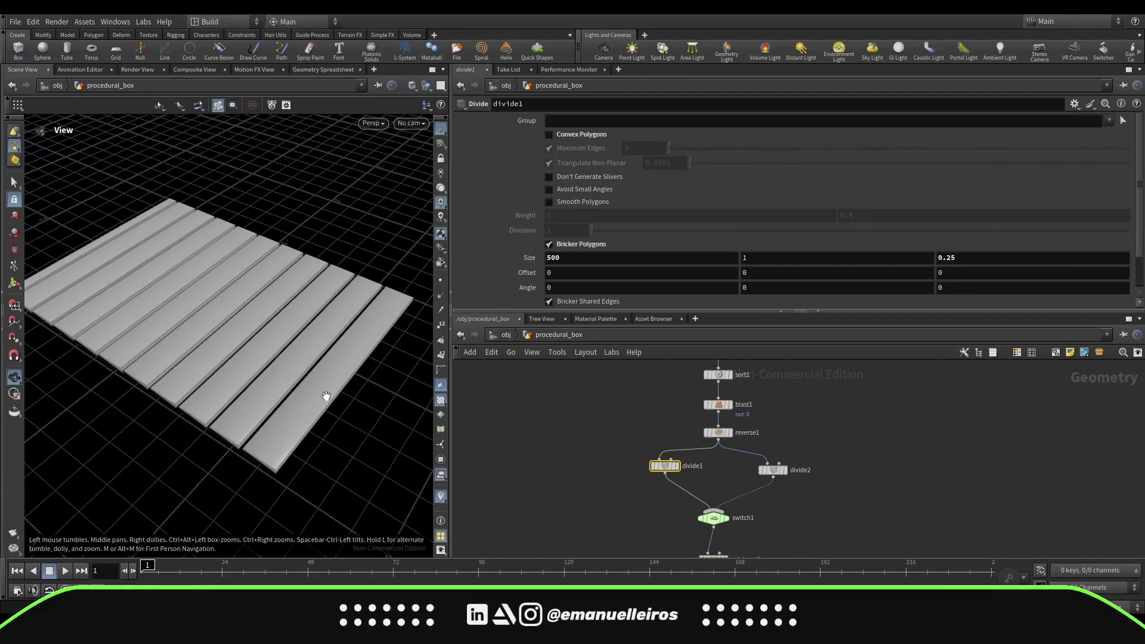
middle_drag(321, 428, 322, 430)
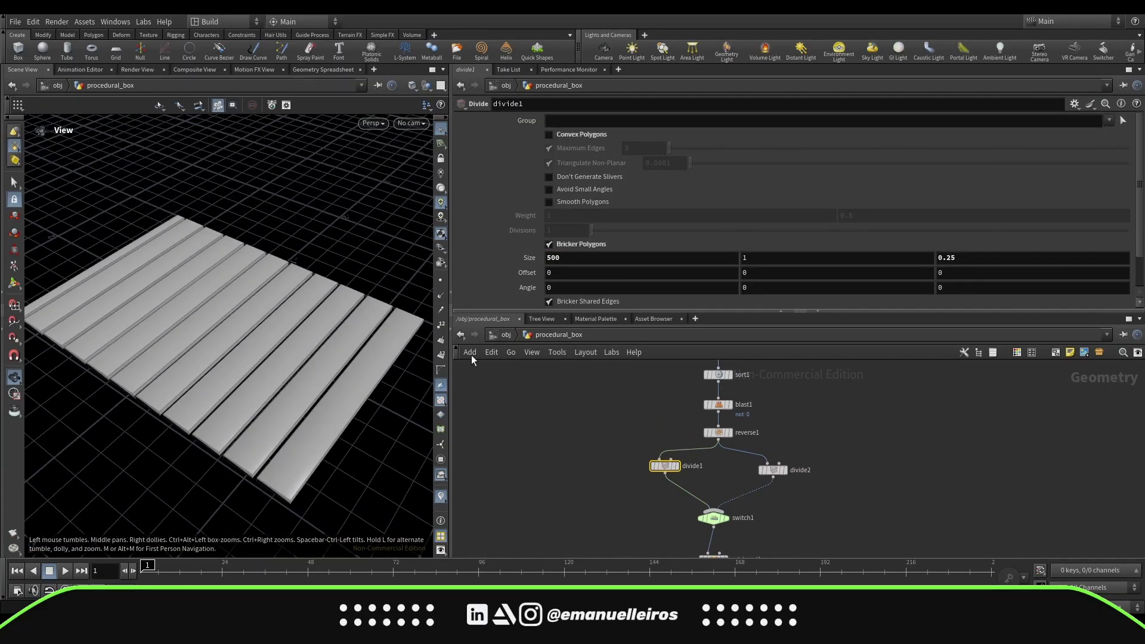
drag(336, 327, 345, 351)
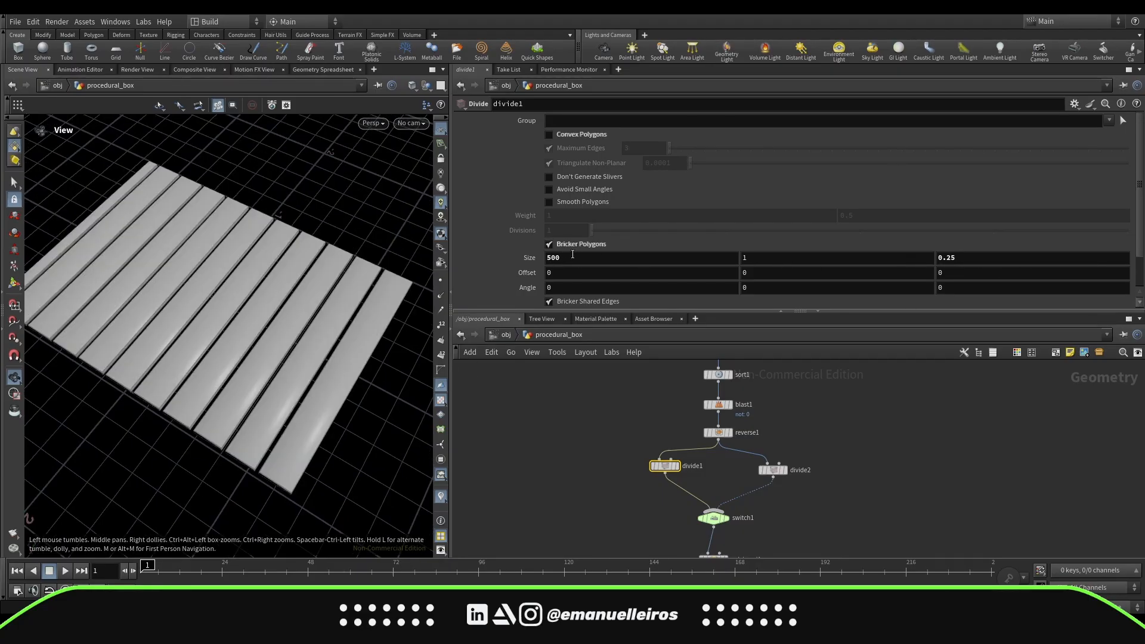
scroll(194, 407, down, 3)
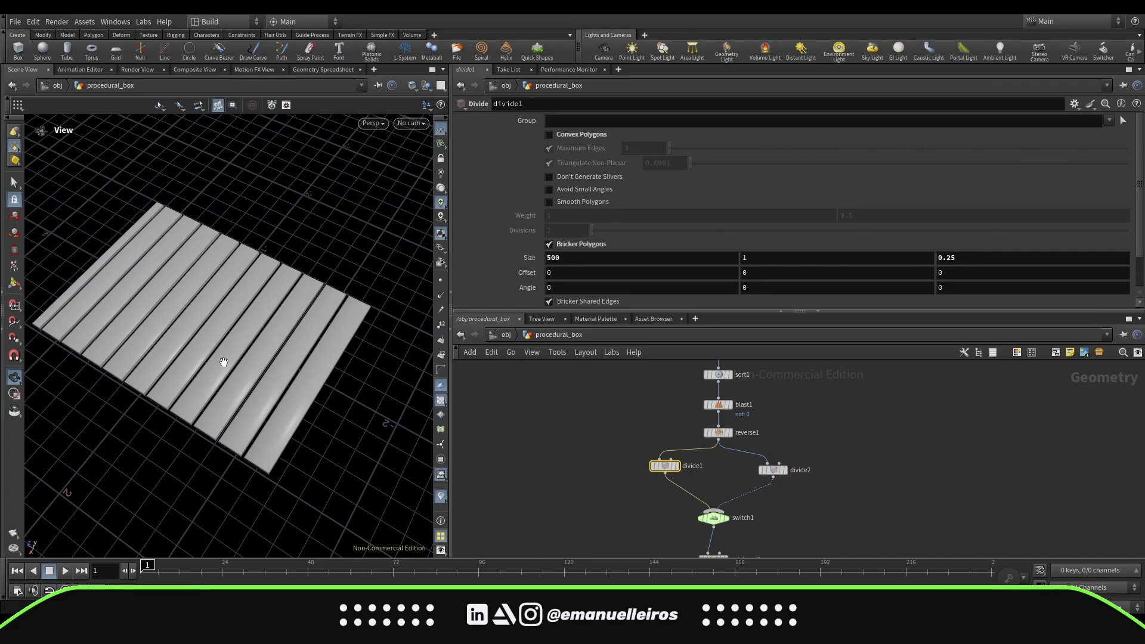
drag(189, 332, 355, 337)
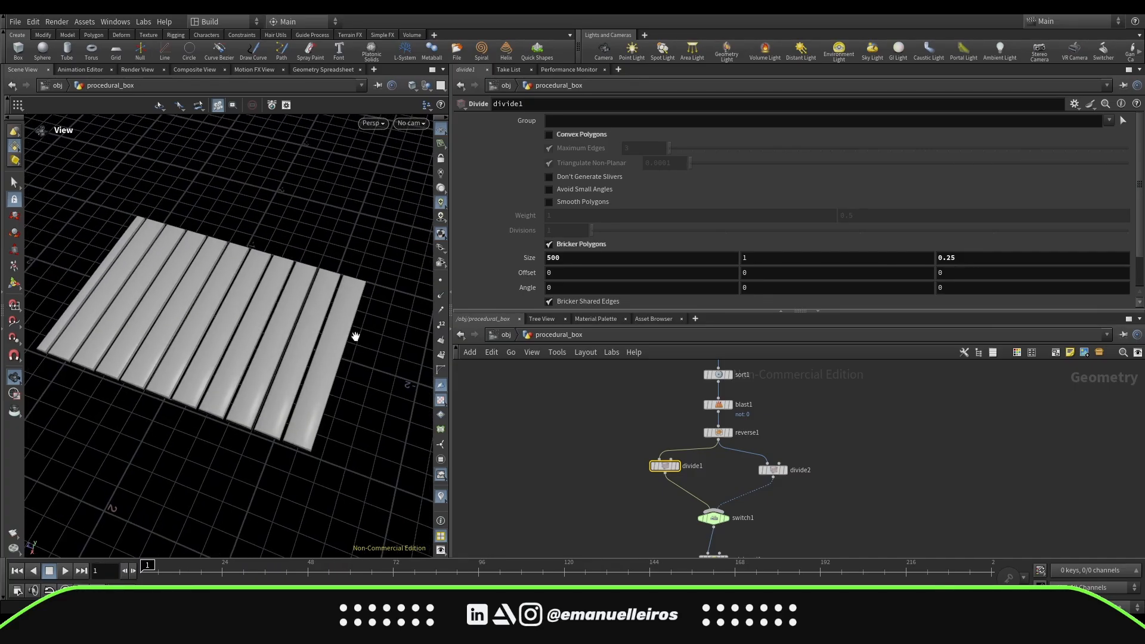
middle_drag(968, 261, 917, 287)
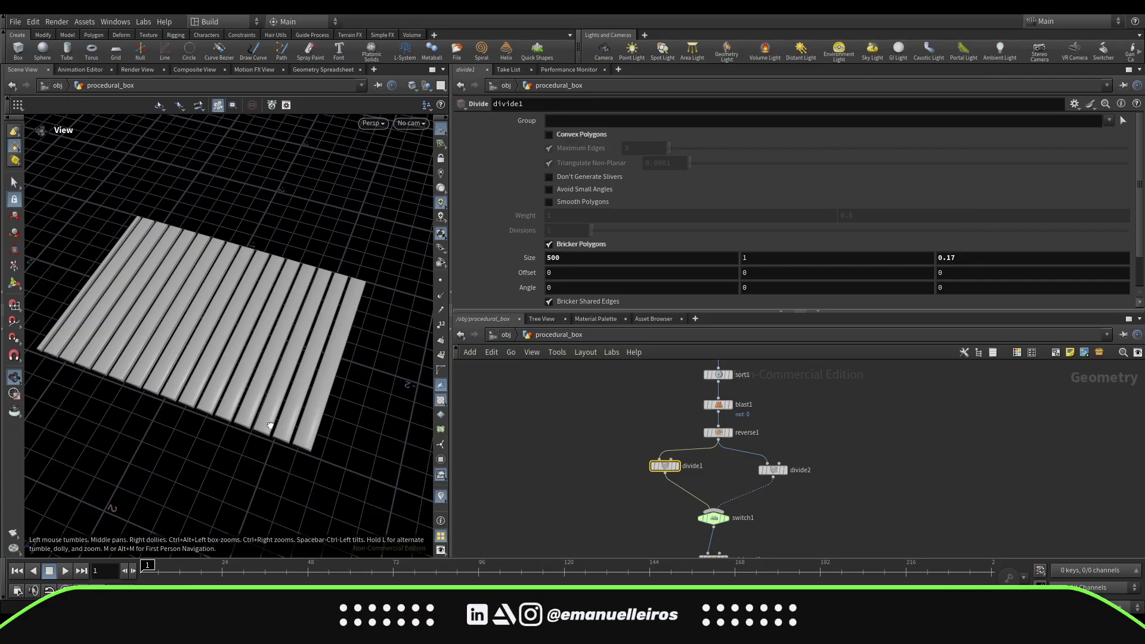
drag(270, 426, 283, 449)
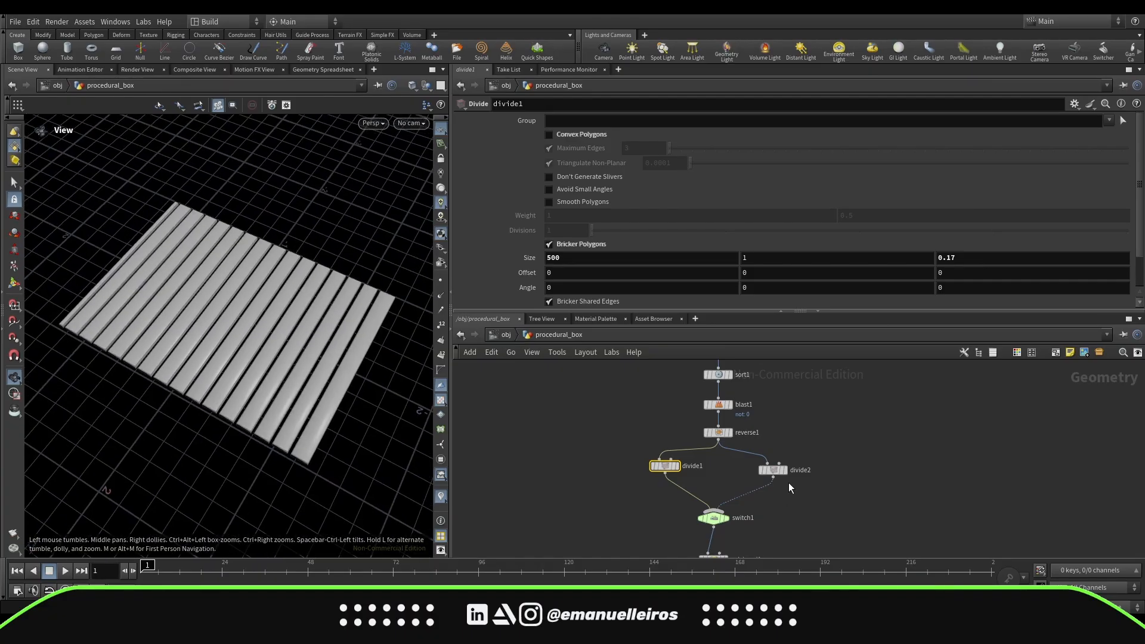
Step: Preview switch1's input selection and compare the Bricker size parameters of divide1 and divide2
click(715, 517)
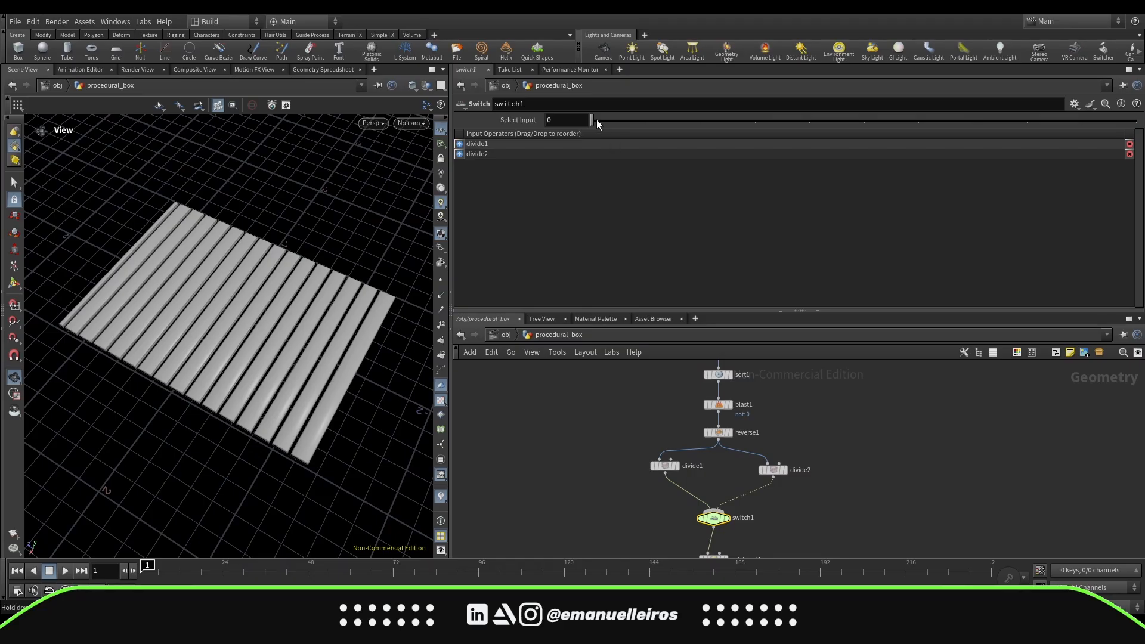
drag(614, 120, 596, 145)
click(666, 466)
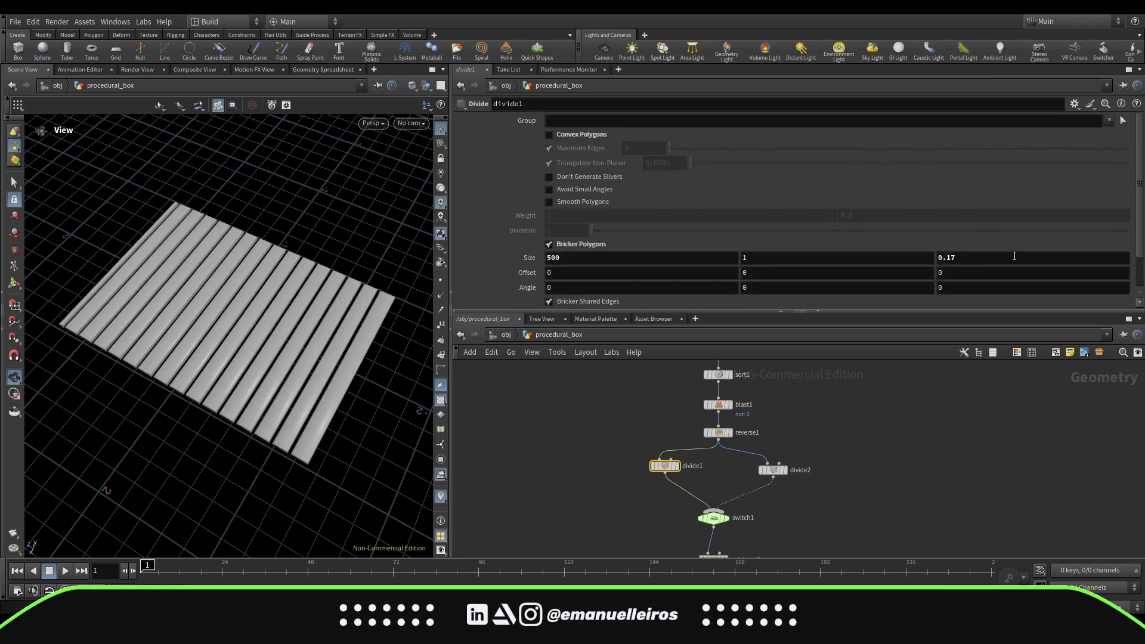
drag(962, 263, 942, 260)
click(818, 527)
drag(760, 487, 760, 490)
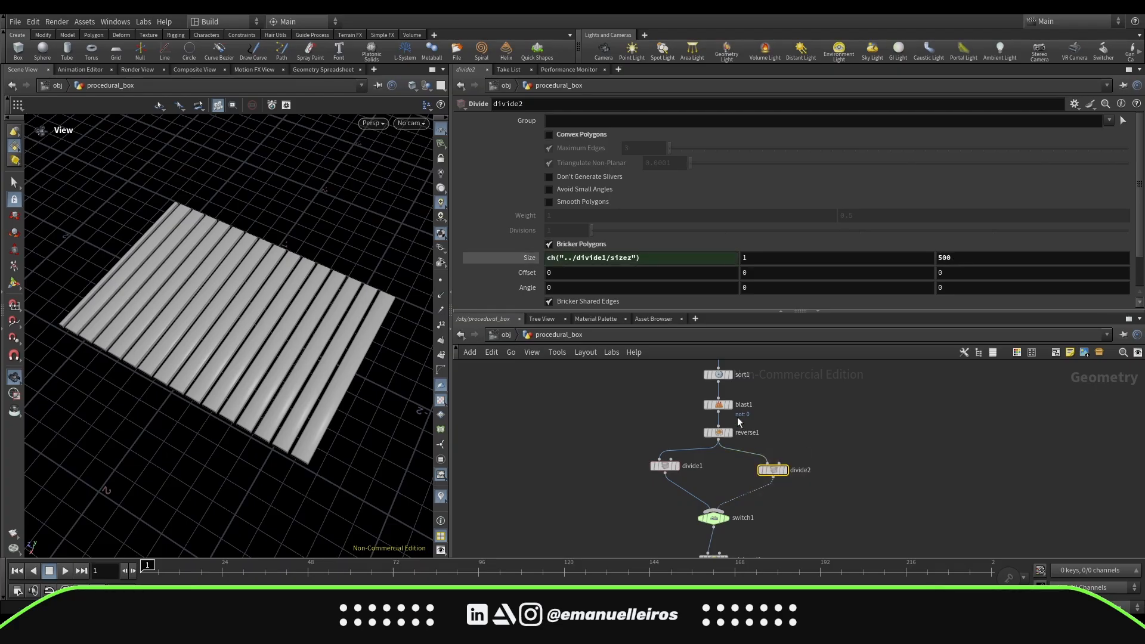
click(535, 263)
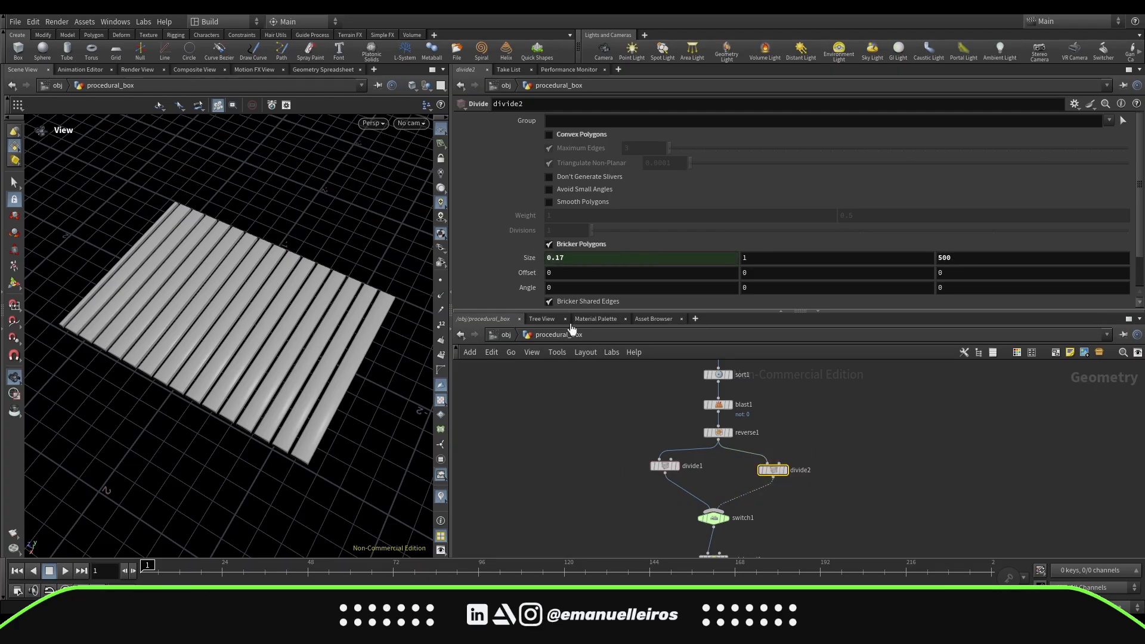
click(713, 518)
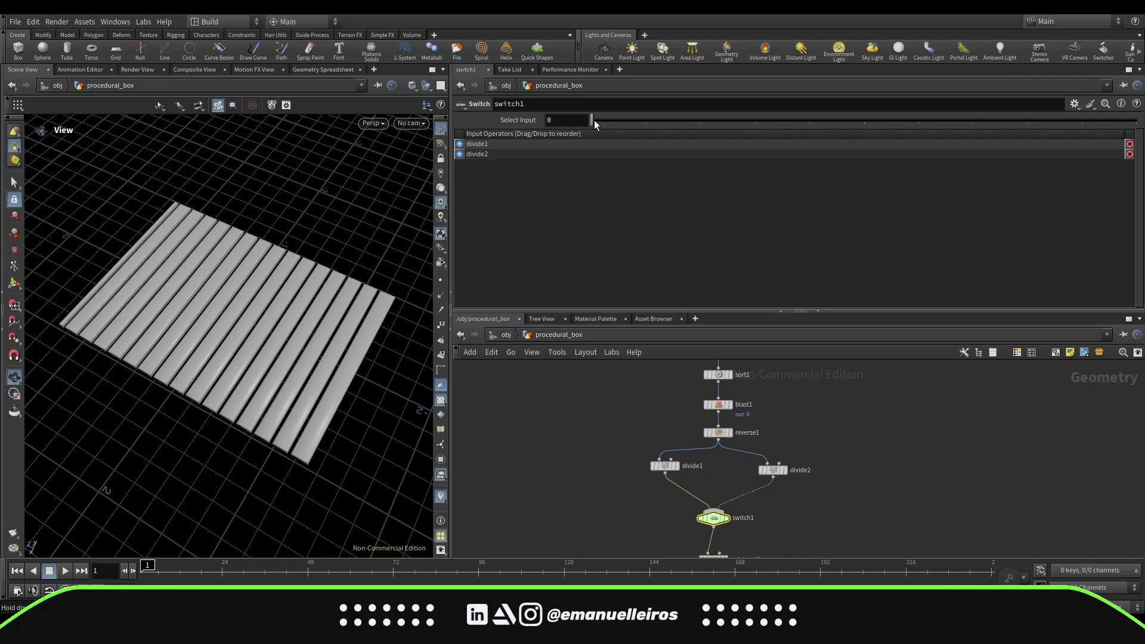
mouse_move(606, 122)
mouse_down()
mouse_move(628, 130)
mouse_move(607, 131)
mouse_up()
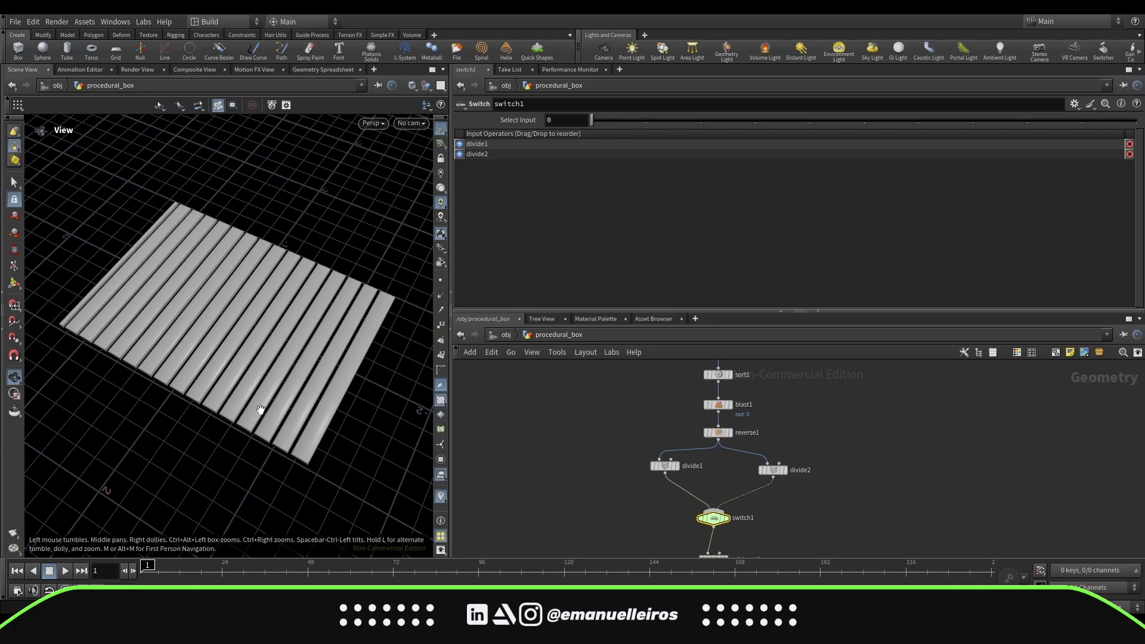
drag(261, 410, 310, 424)
middle_drag(785, 485, 781, 476)
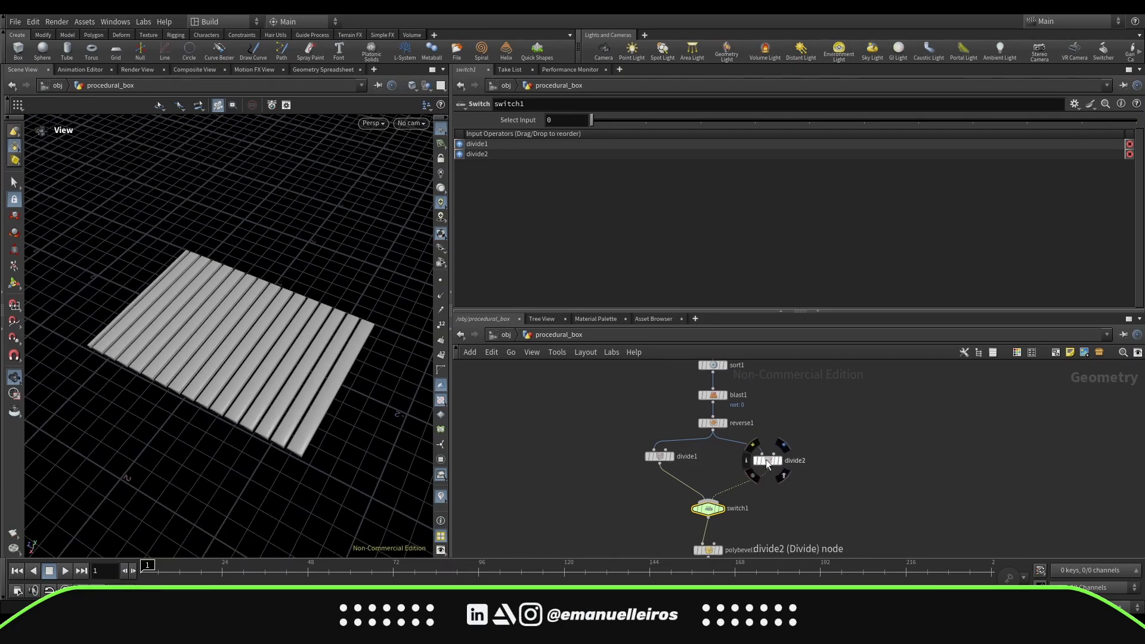
click(659, 458)
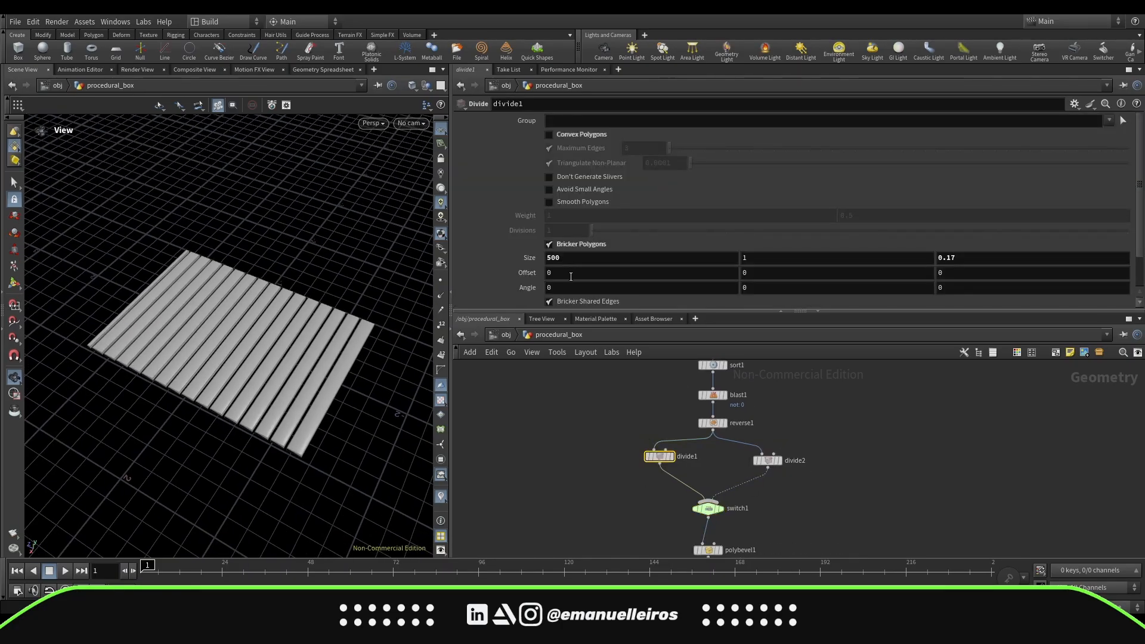
drag(971, 267, 927, 260)
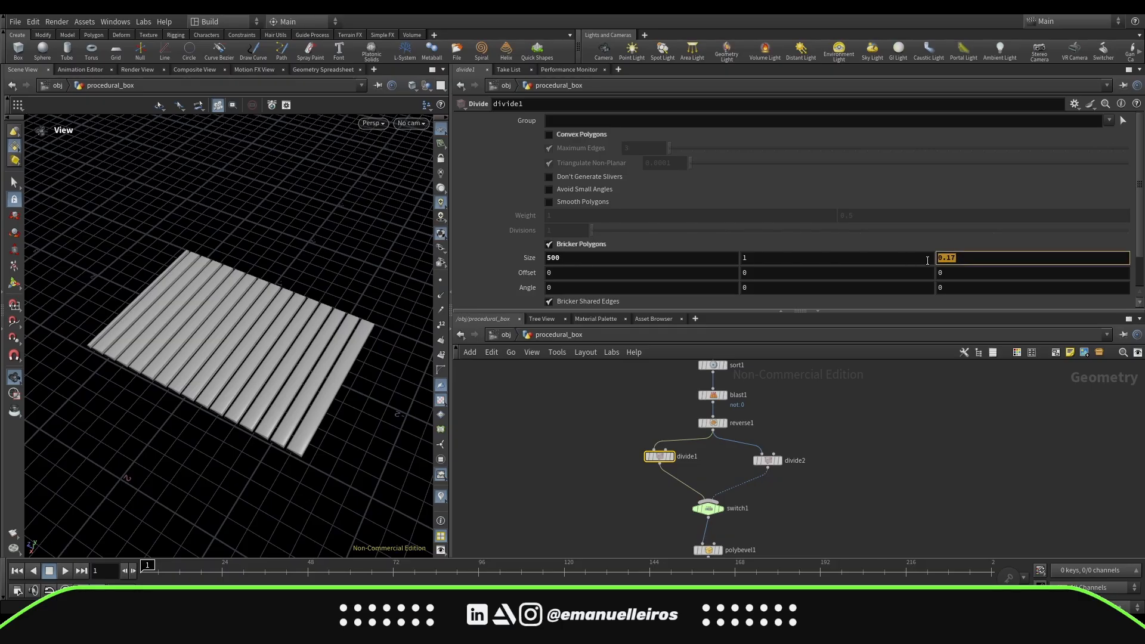
drag(835, 434, 751, 488)
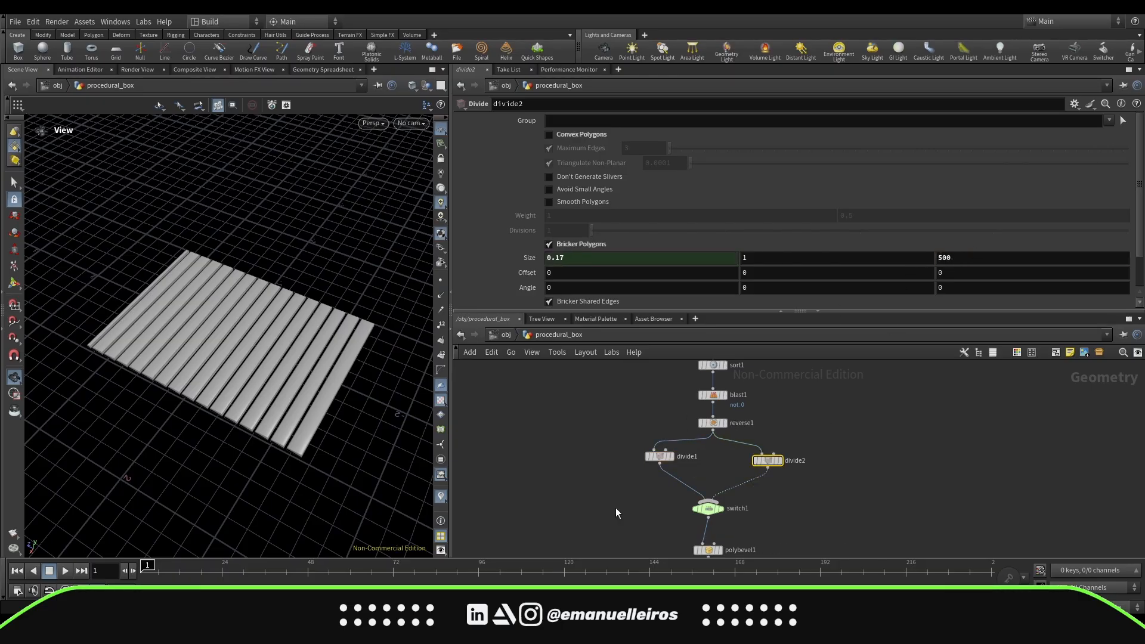
Step: Link divide2's Bricker Z size to divide1's Bricker X size with a relative reference
click(658, 456)
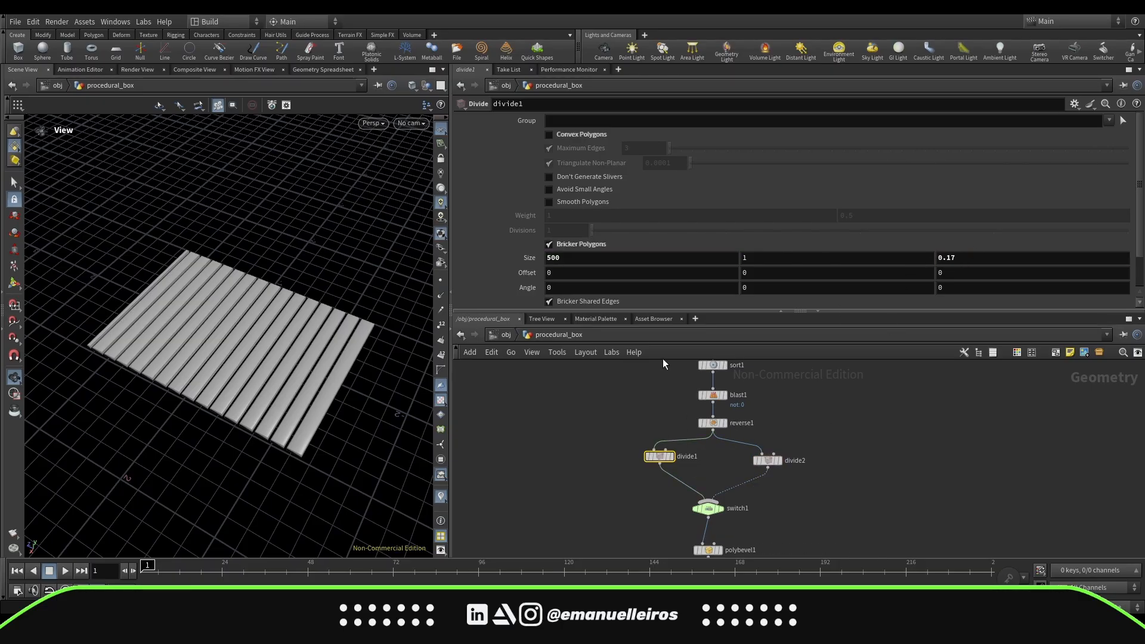
right_click(577, 259)
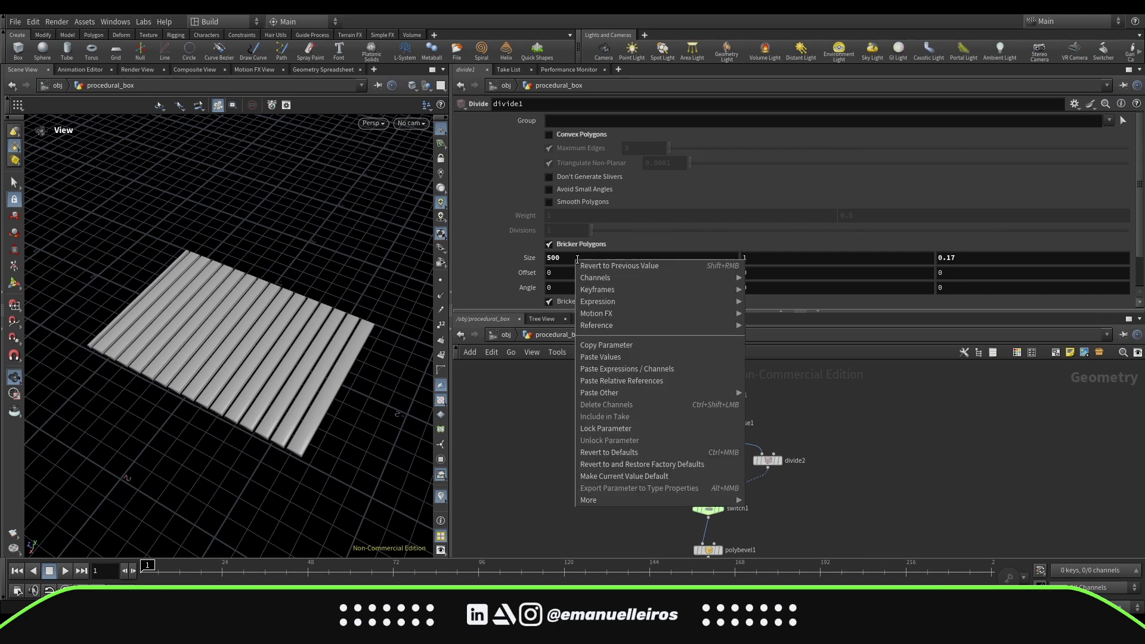
click(651, 345)
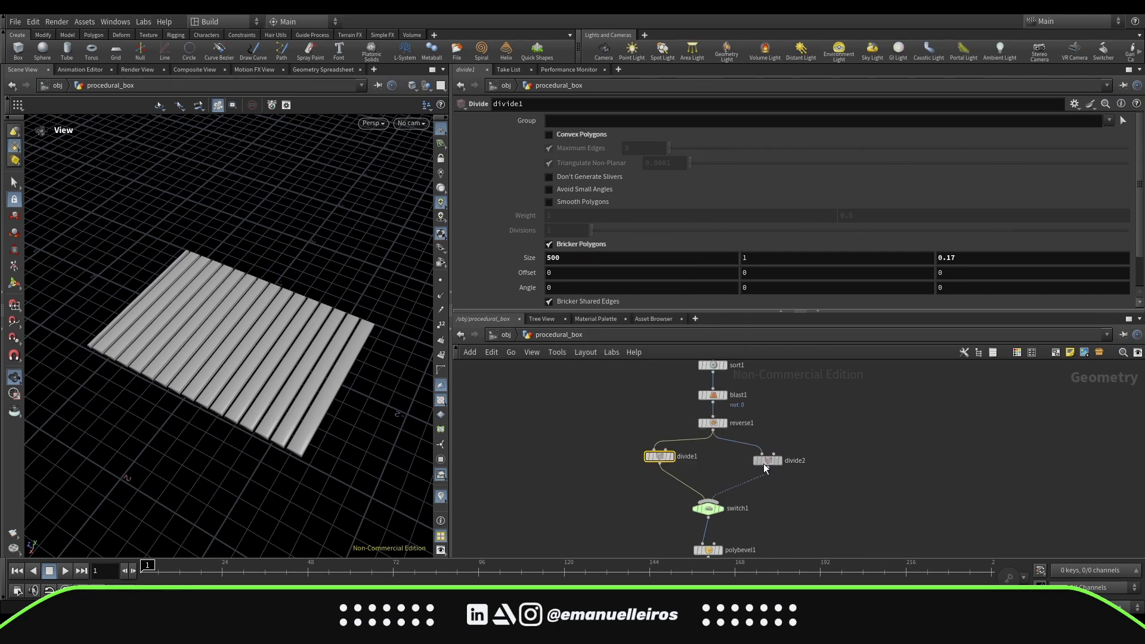
click(765, 460)
right_click(942, 259)
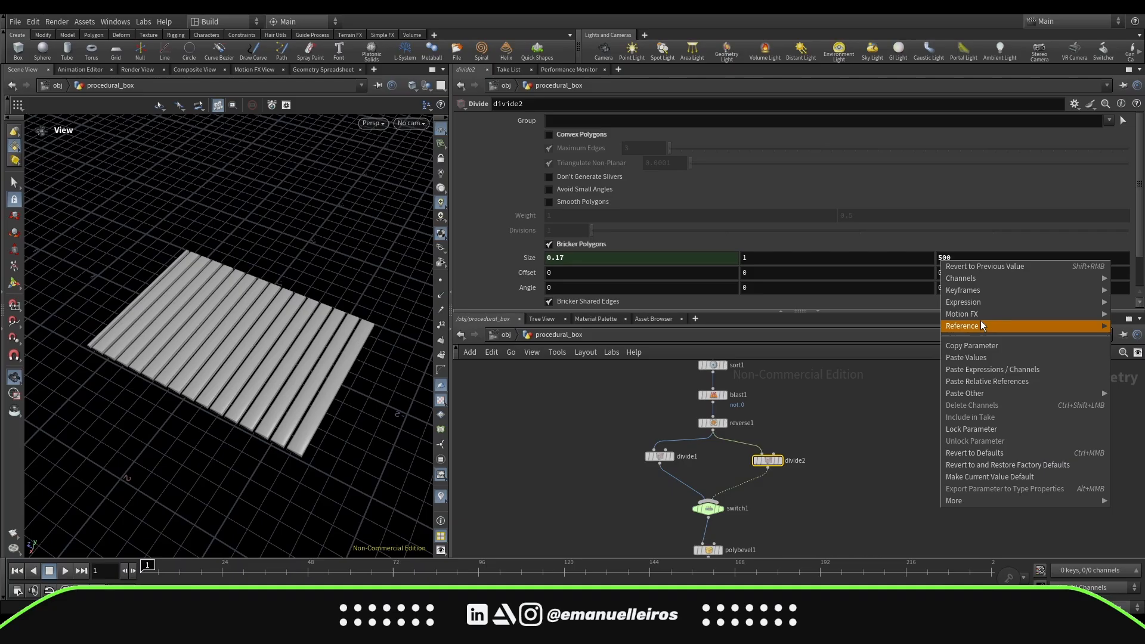
click(1004, 381)
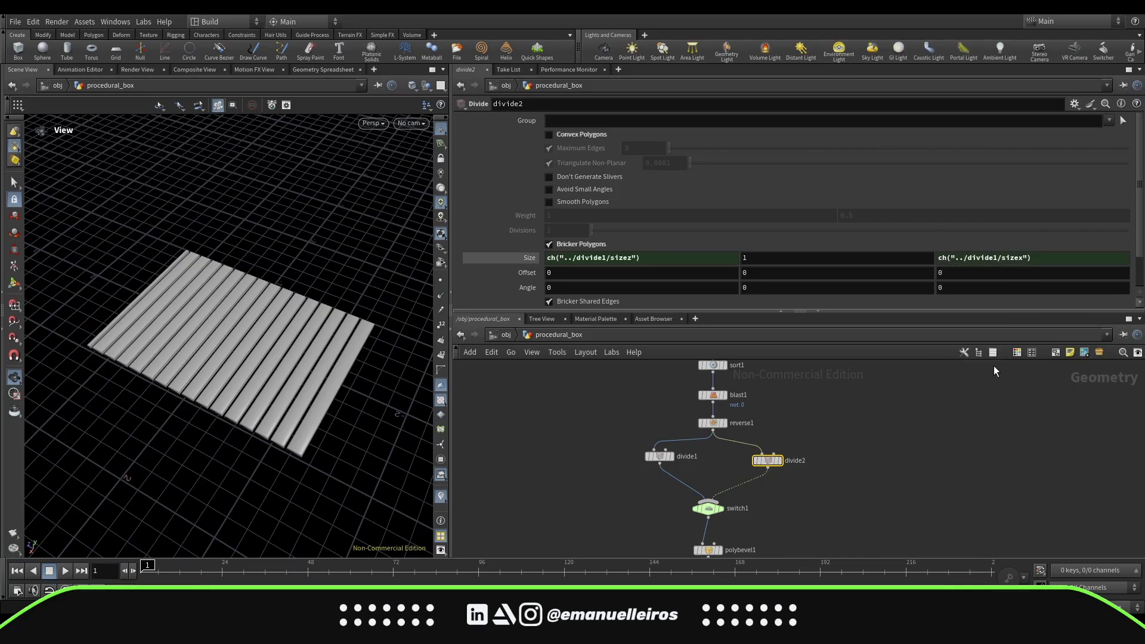
click(524, 256)
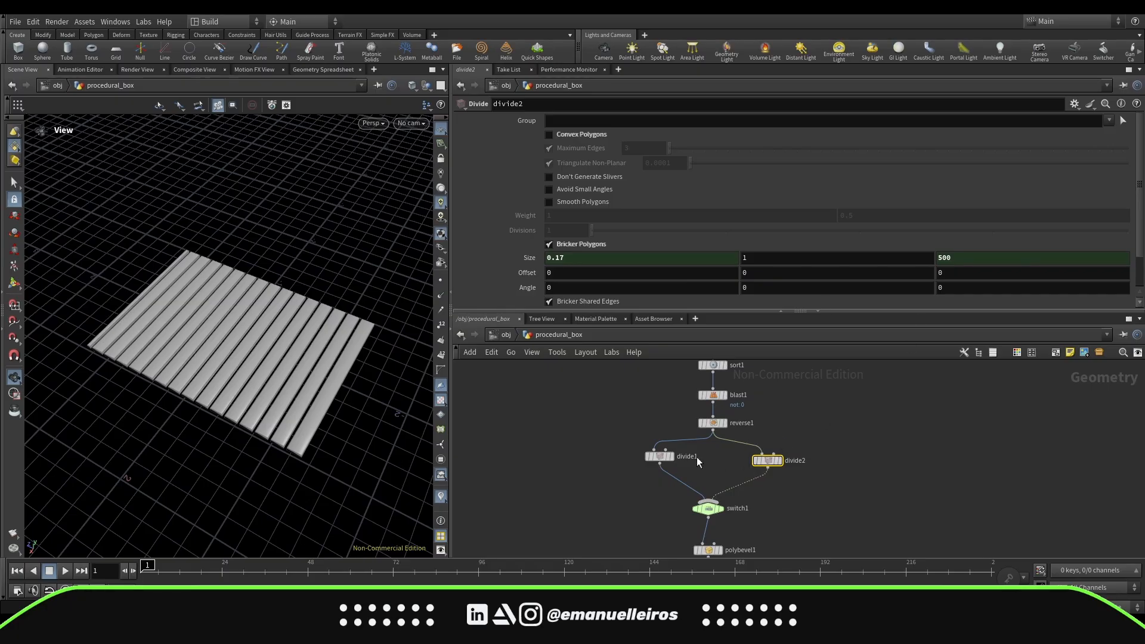
Step: Display polybevel1 and reduce its offsetting Distance to 0.007 to narrow the gaps between planks
click(658, 456)
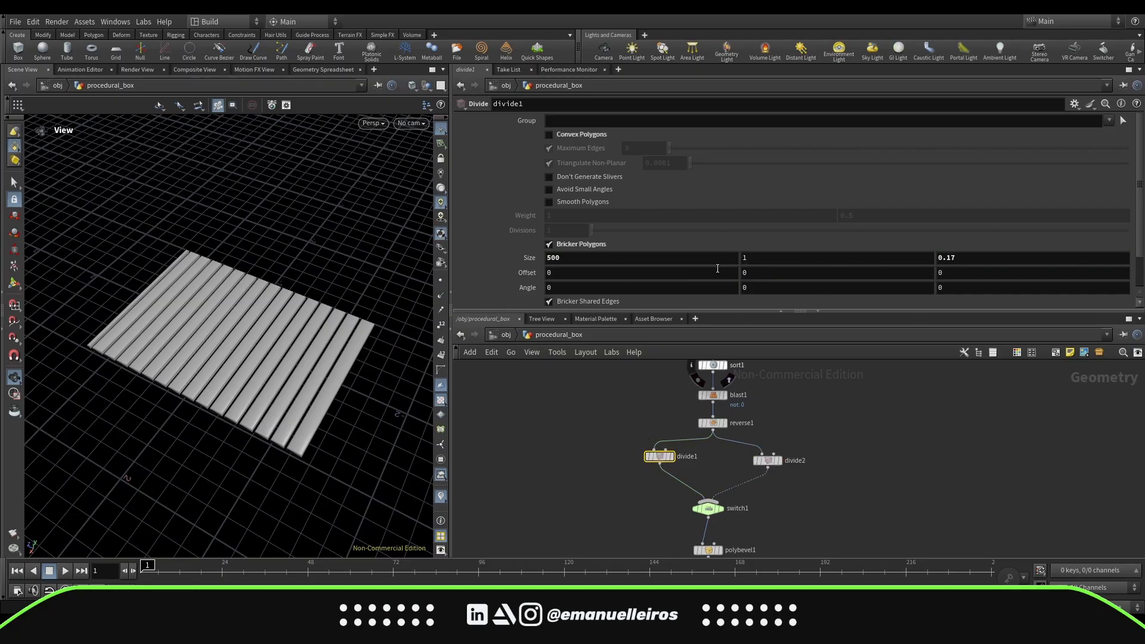
middle_drag(822, 491, 832, 406)
click(718, 424)
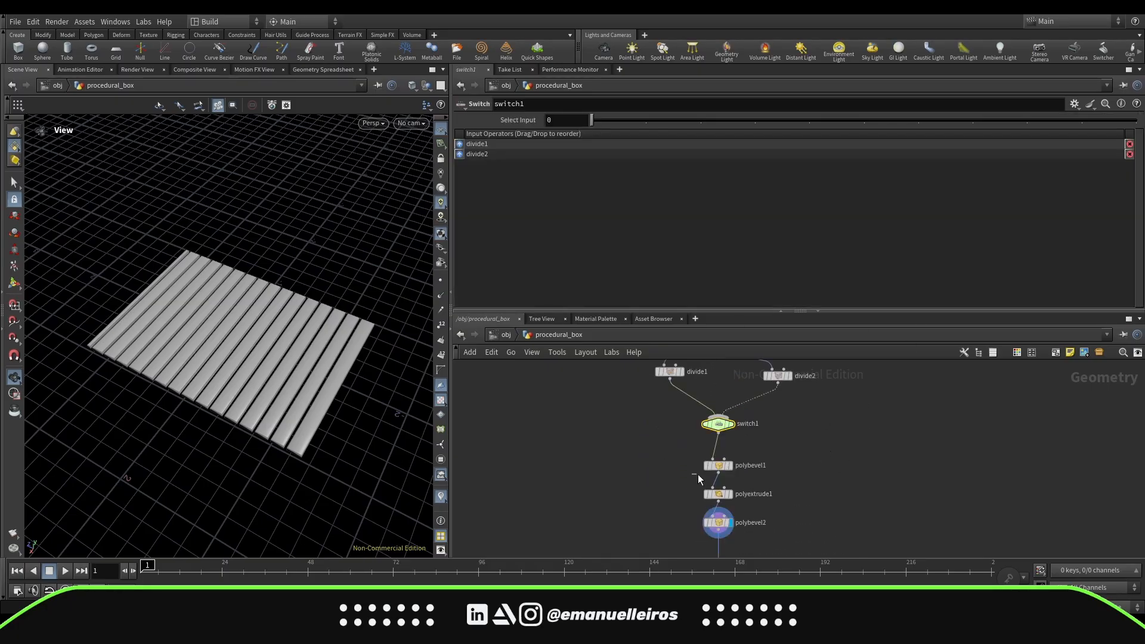
click(718, 466)
click(728, 465)
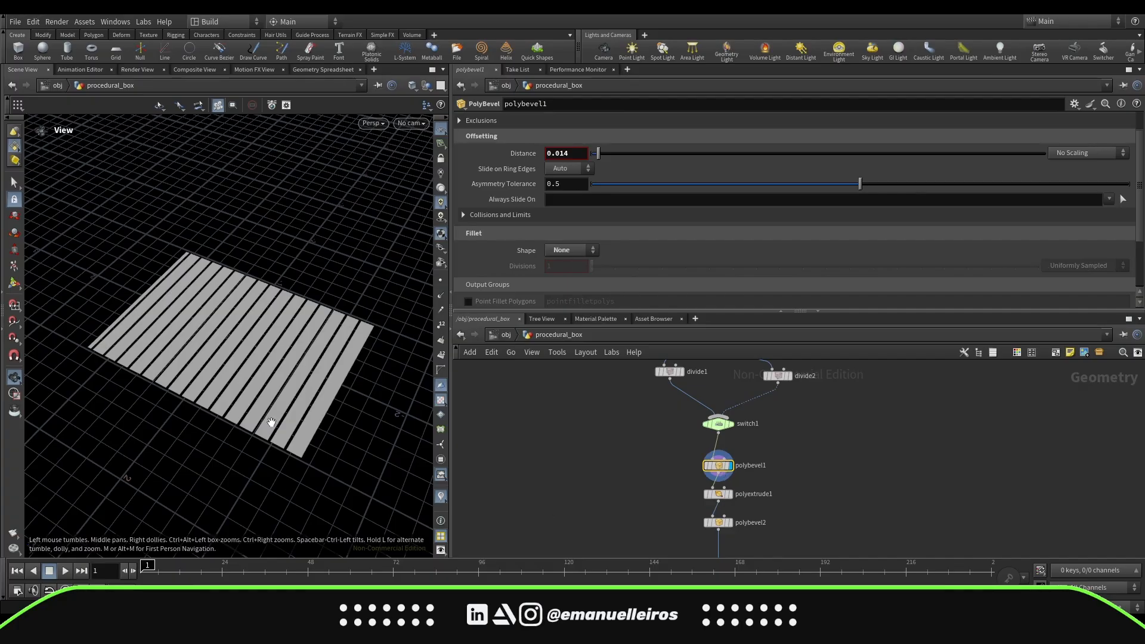
scroll(274, 420, up, 5)
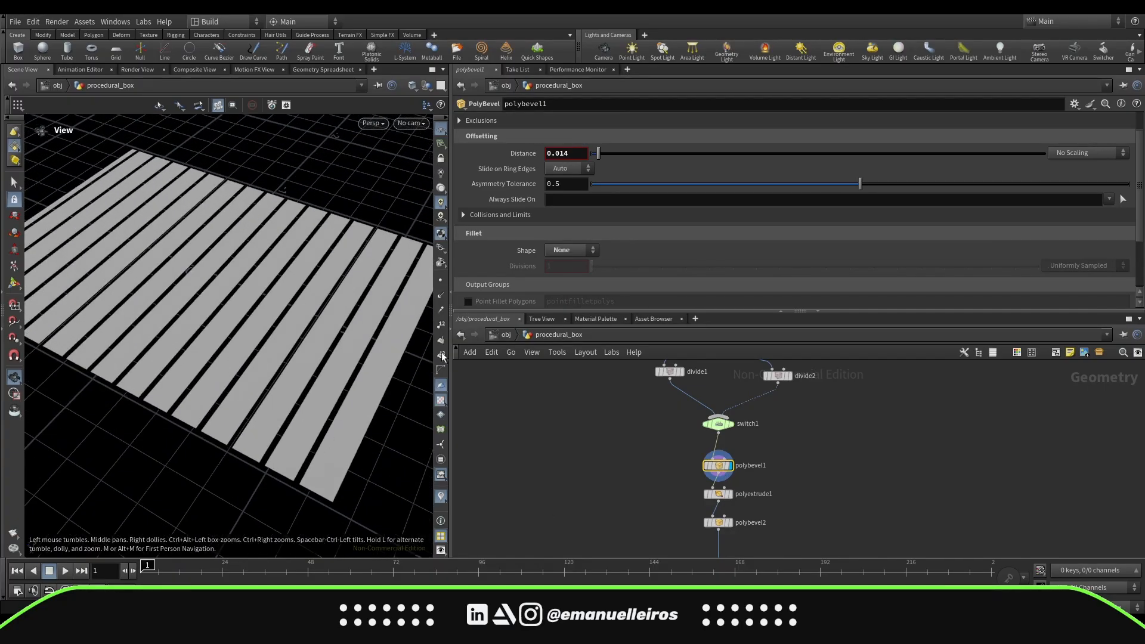
drag(597, 153, 594, 158)
scroll(294, 373, down, 2)
middle_drag(327, 396, 333, 378)
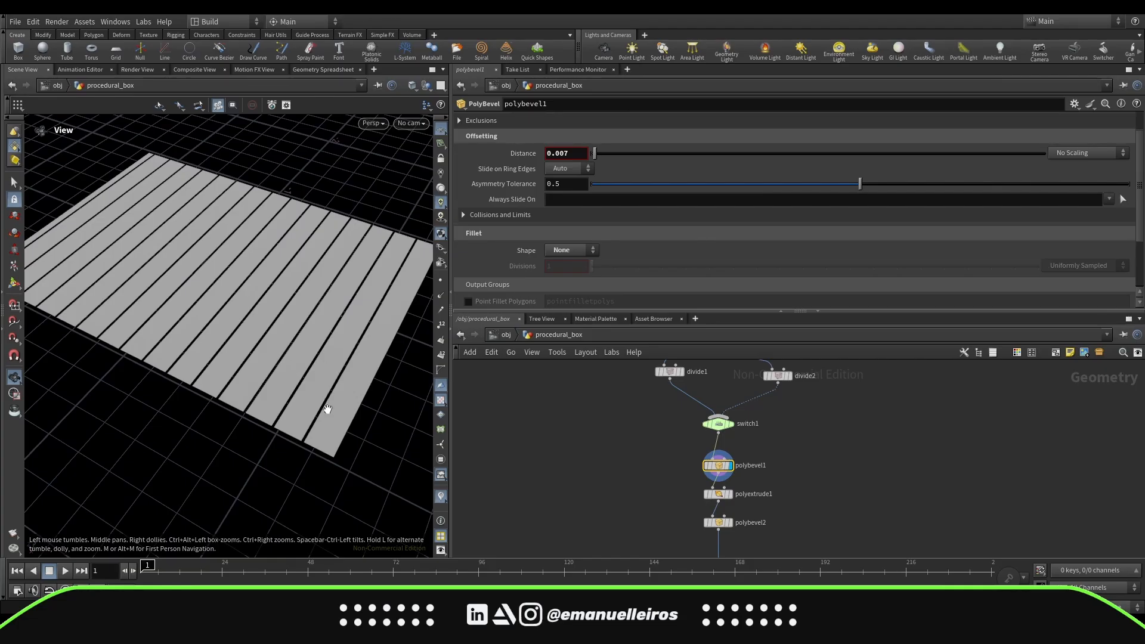
middle_drag(331, 417, 331, 395)
scroll(678, 228, down, 1)
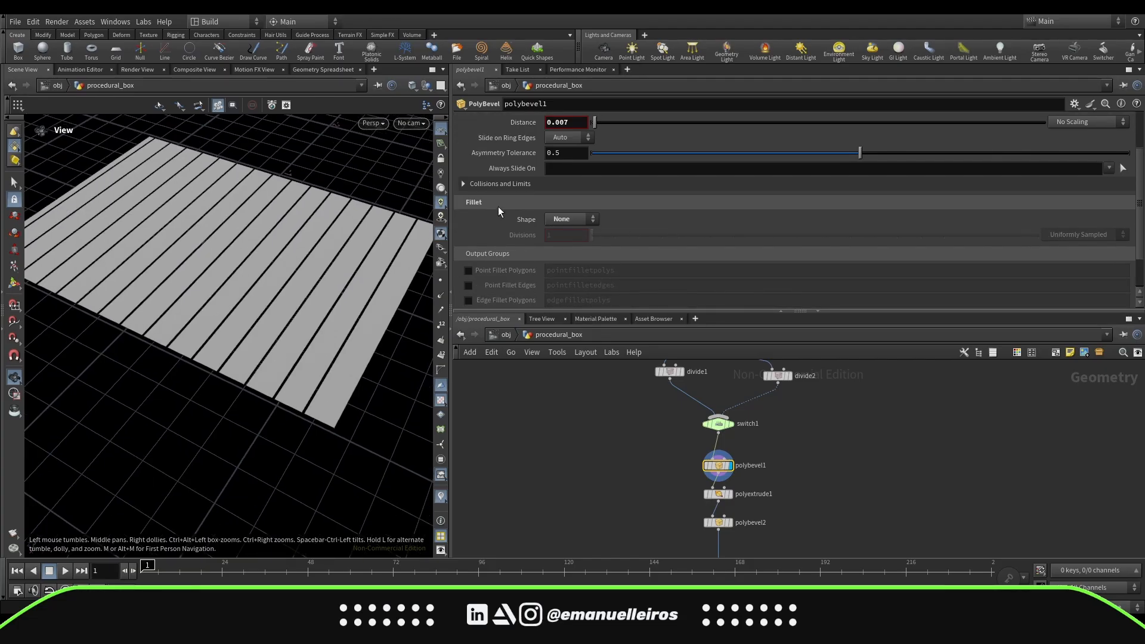
Step: Try the Round fillet shape on polybevel1, then restore the shape to None
click(567, 221)
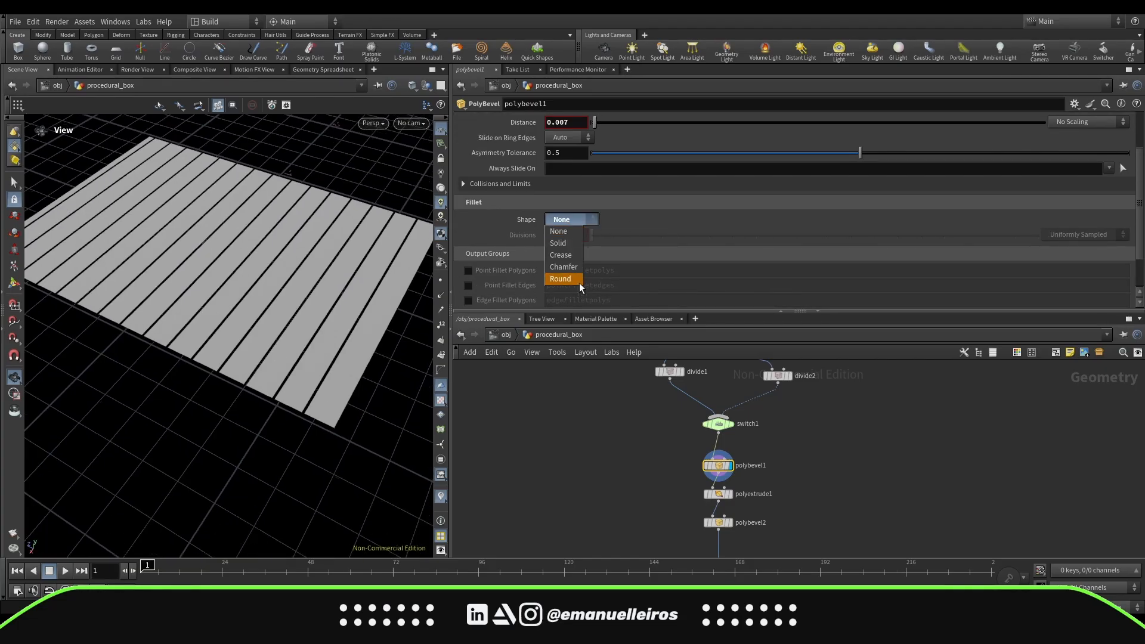
click(563, 279)
click(580, 220)
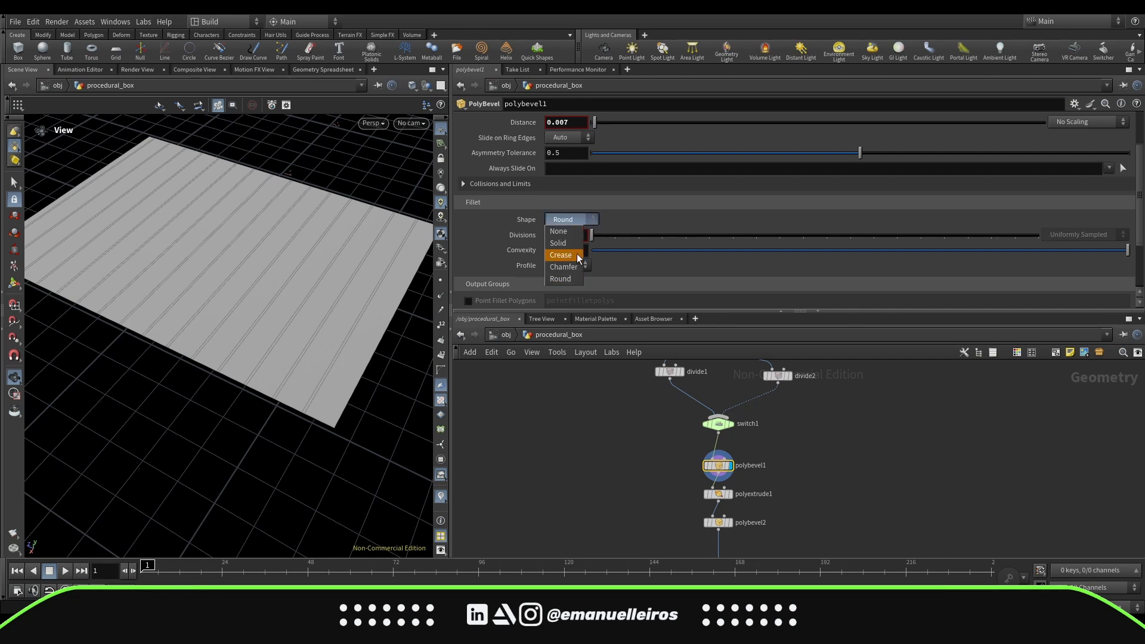
click(572, 231)
drag(333, 375, 350, 395)
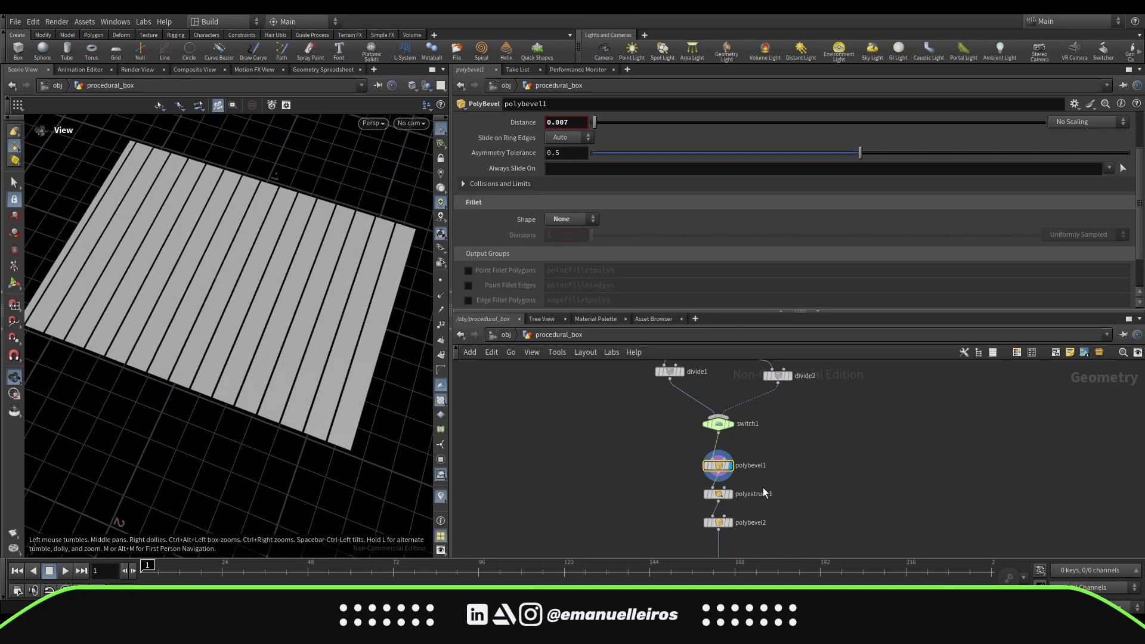
Step: Display polyextrude1 and test the plank undersides by switching its Output Back option off and on again
middle_drag(735, 484, 726, 448)
click(712, 458)
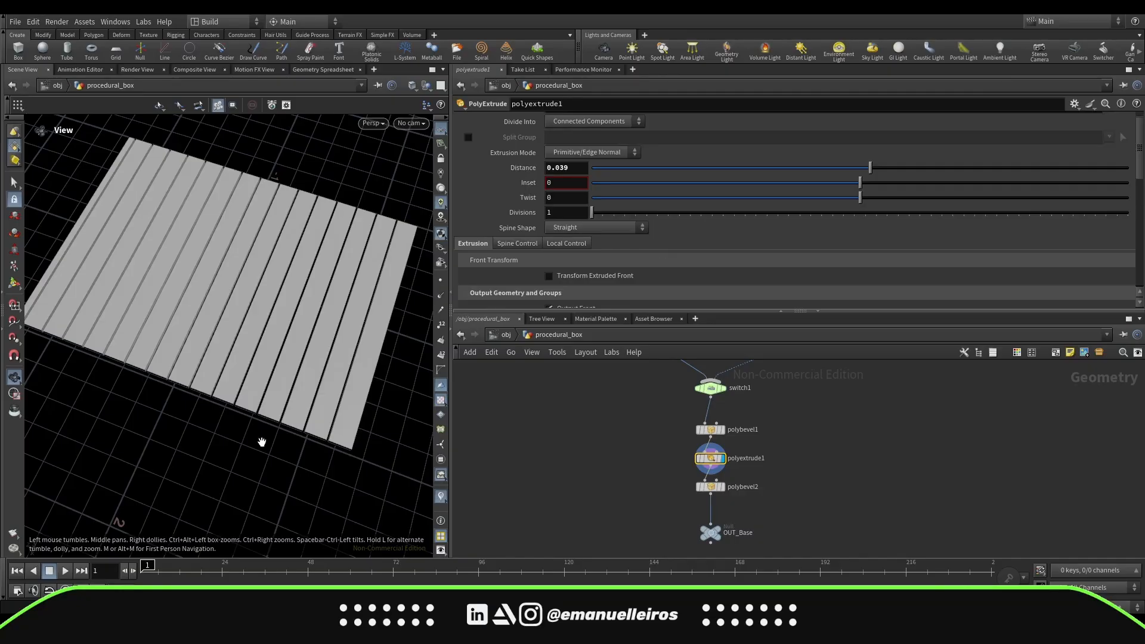
drag(262, 441, 289, 417)
scroll(538, 207, down, 4)
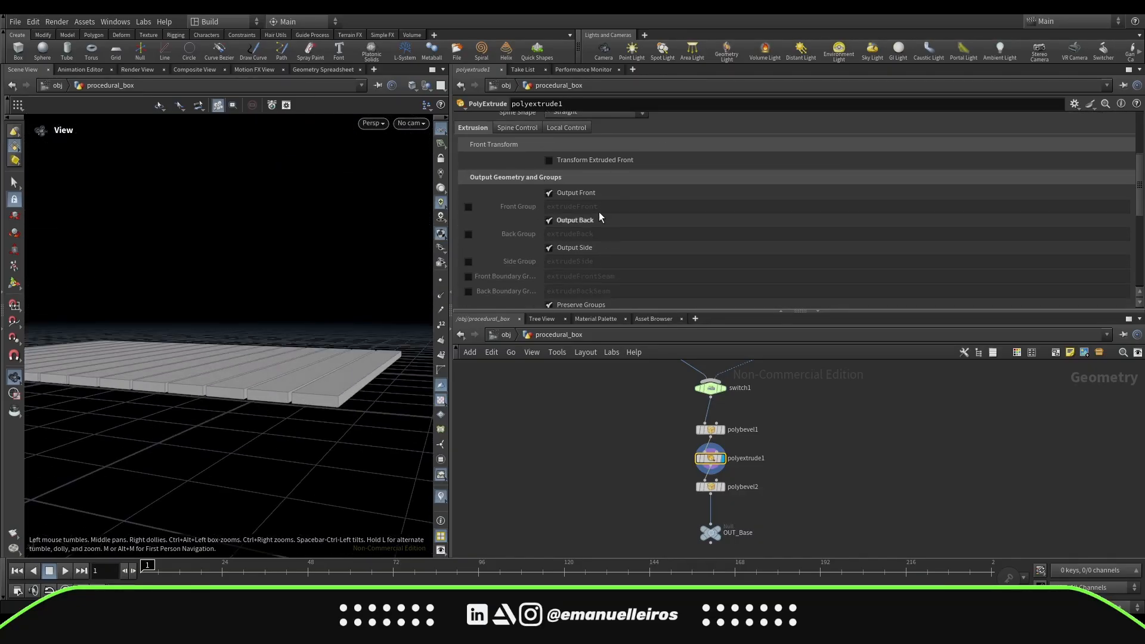
click(549, 222)
drag(296, 412, 381, 429)
click(549, 220)
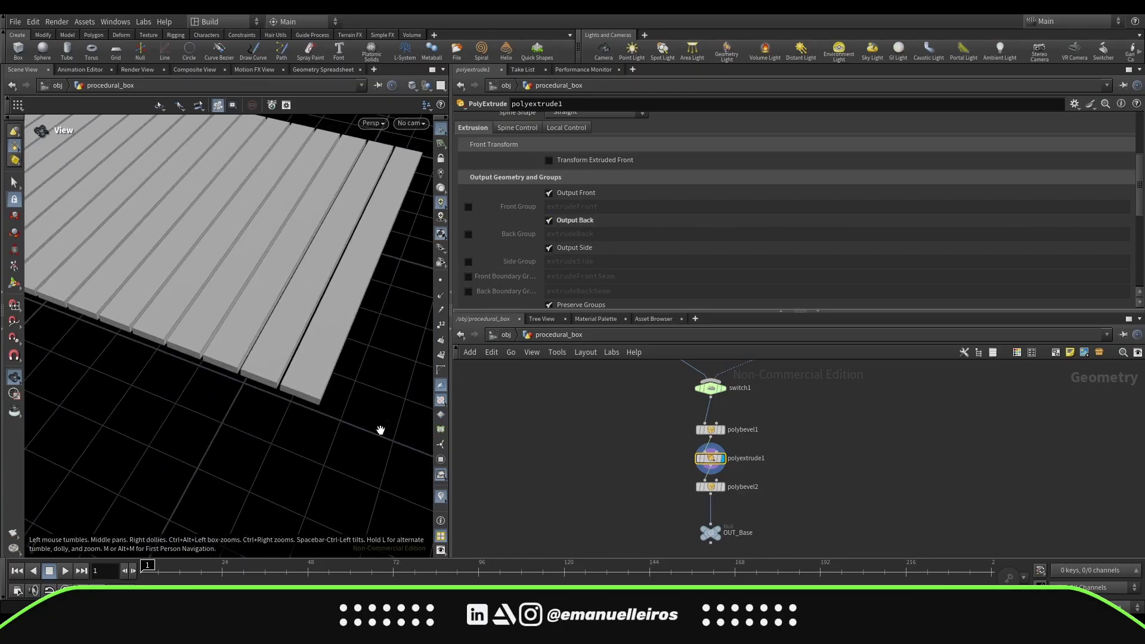
Step: Display polybevel2 and inspect the beveled plank edges from several angles
click(725, 492)
mouse_move(317, 399)
mouse_down()
mouse_move(298, 355)
mouse_move(302, 395)
mouse_up()
drag(324, 452, 350, 358)
scroll(310, 401, down, 10)
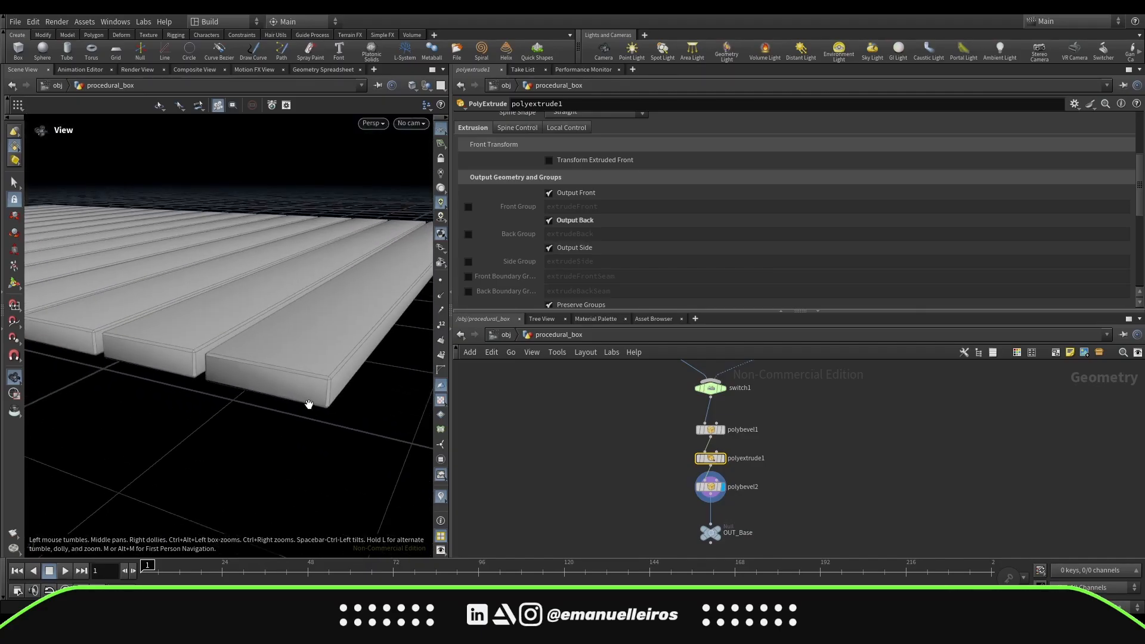
drag(308, 404, 434, 459)
scroll(308, 409, down, 3)
middle_drag(308, 409, 312, 431)
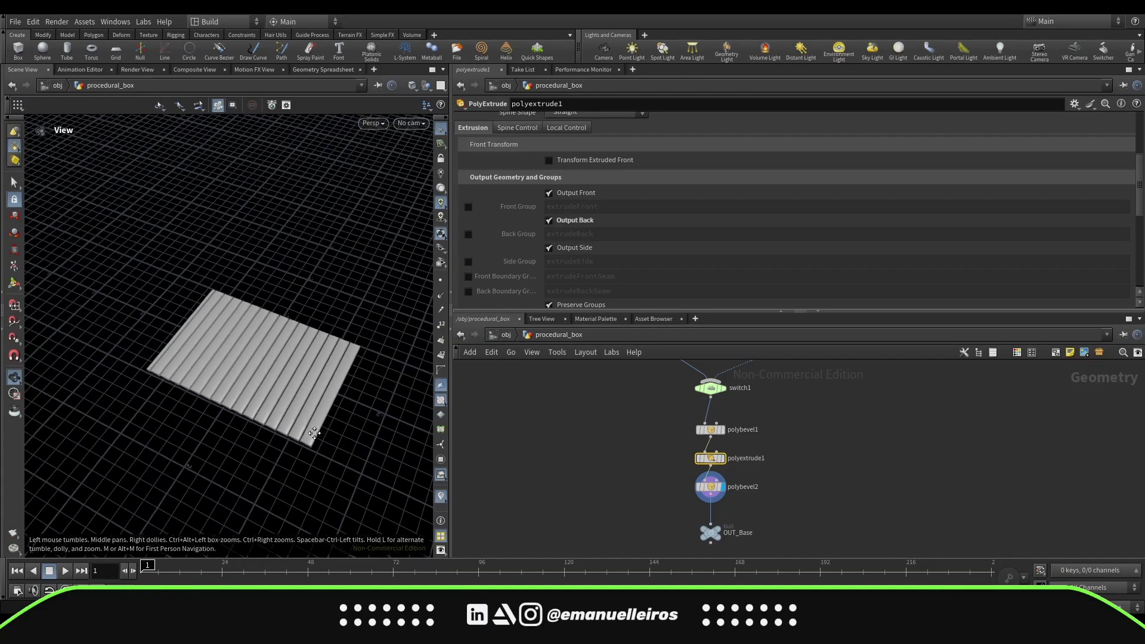
Step: Open the Controller's parameter interface for editing and add a Separator below Z Size
scroll(602, 464, down, 4)
middle_drag(602, 464, 626, 508)
middle_drag(575, 402, 584, 429)
click(601, 374)
click(1072, 105)
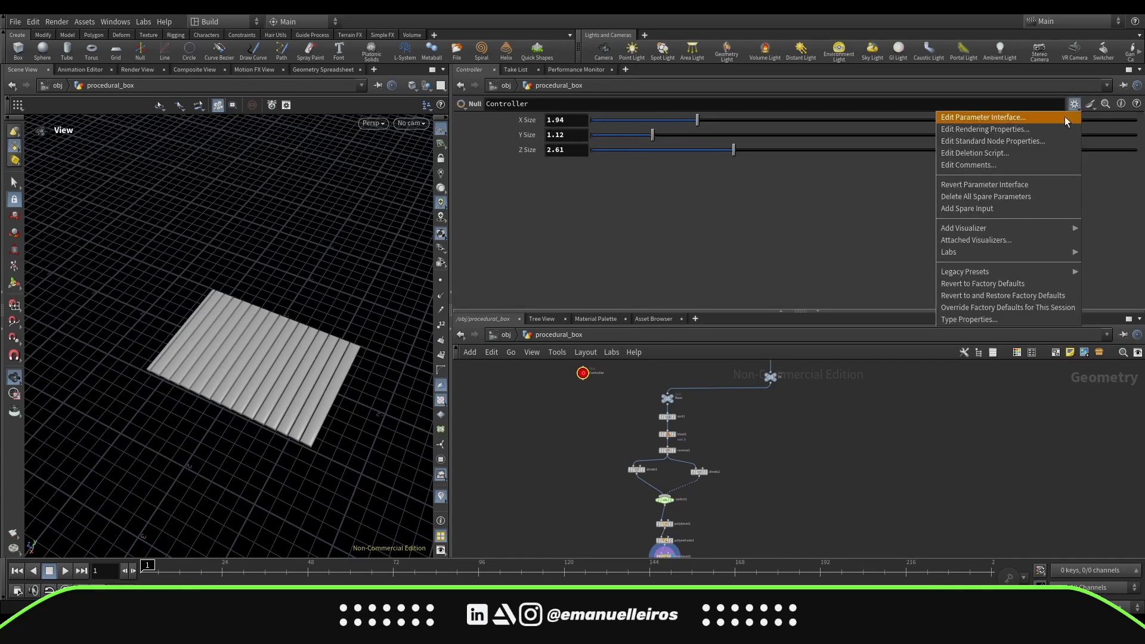
click(1064, 116)
drag(838, 94, 626, 83)
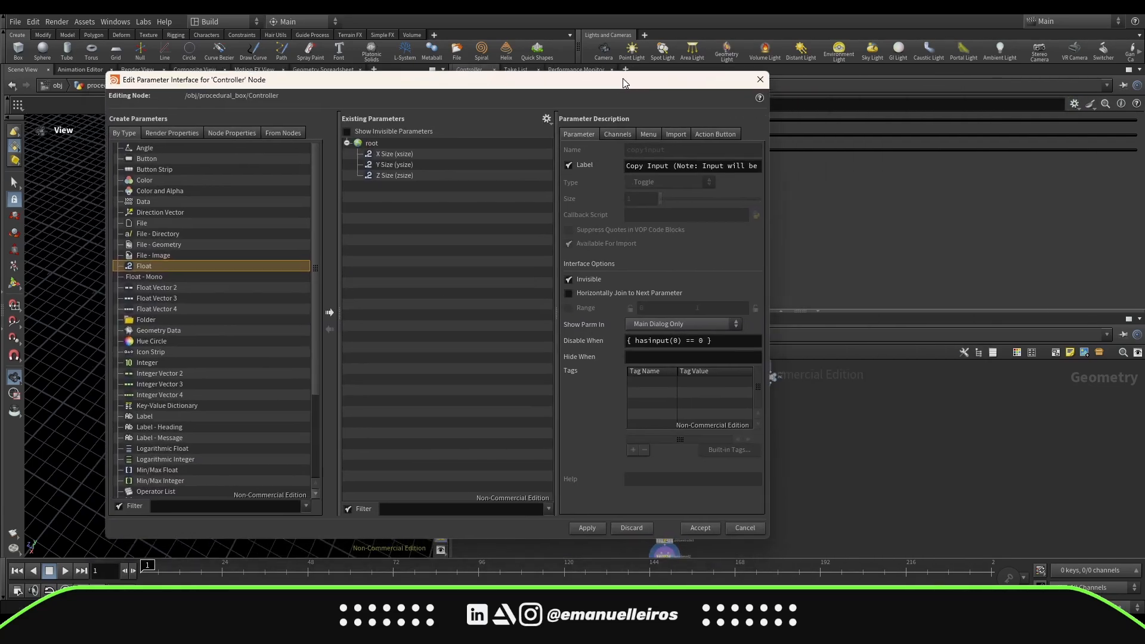
scroll(271, 280, down, 4)
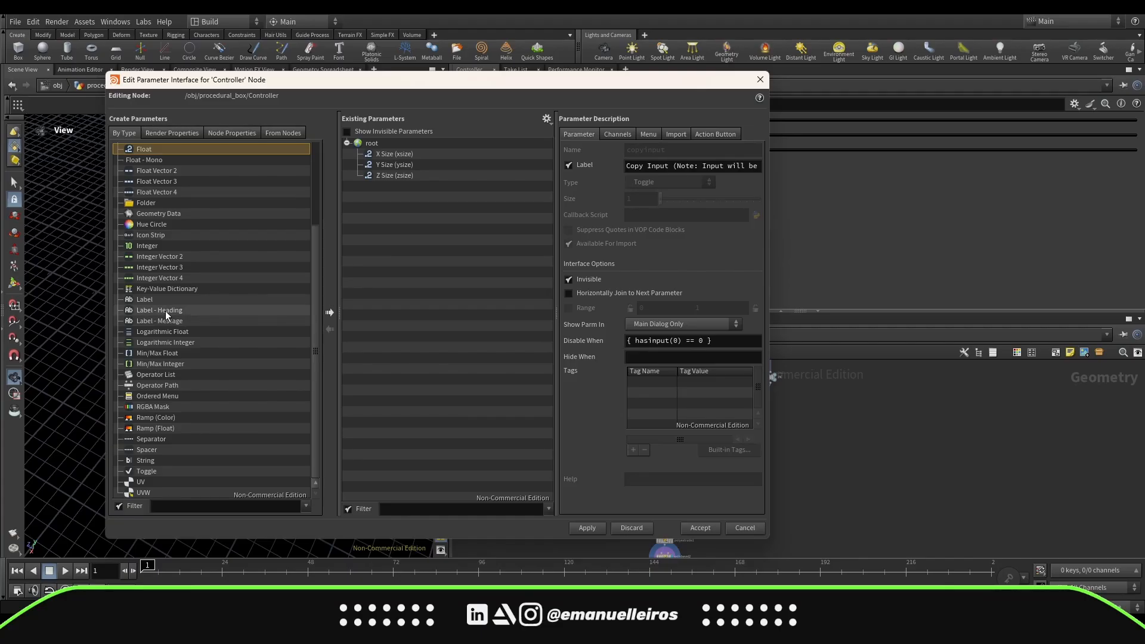
drag(145, 442, 389, 144)
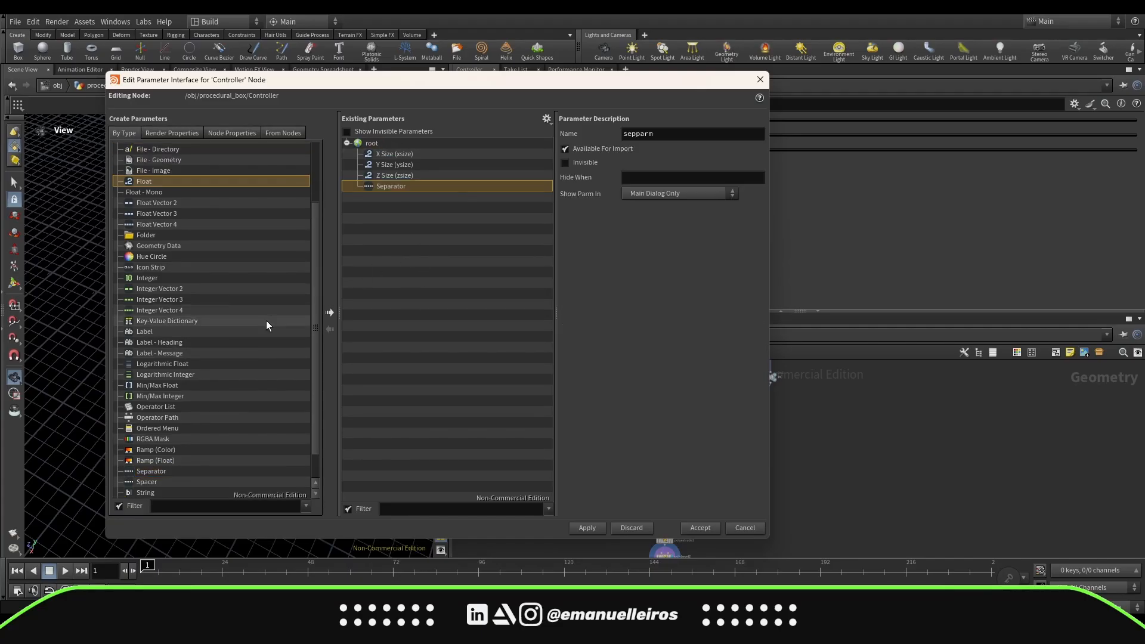
Step: Add a Float parameter below the Separator, labelled Plank Number and named plank_num
middle_drag(829, 479, 1021, 447)
middle_drag(888, 417, 954, 402)
scroll(903, 449, up, 4)
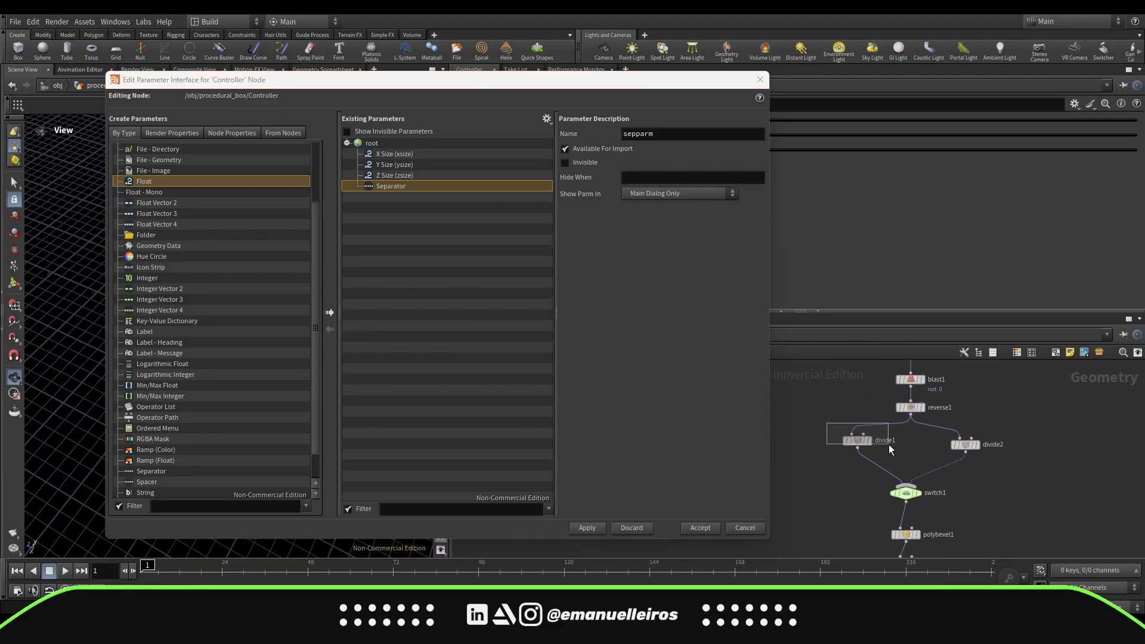
drag(889, 445, 889, 445)
drag(655, 79, 775, 101)
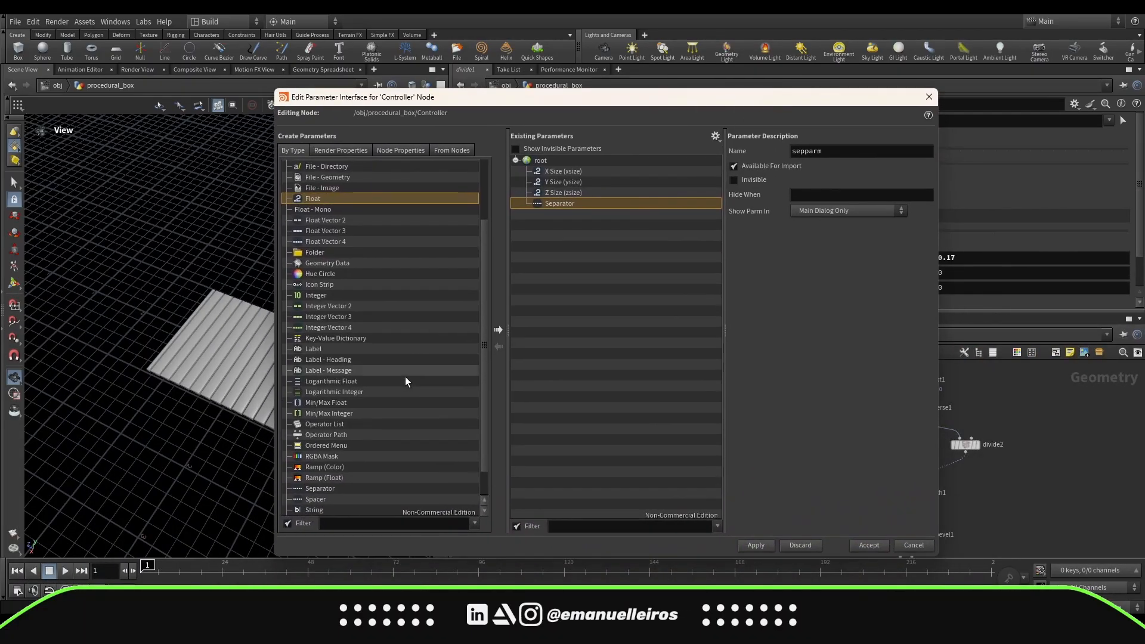
double_click(312, 198)
text(Pl)
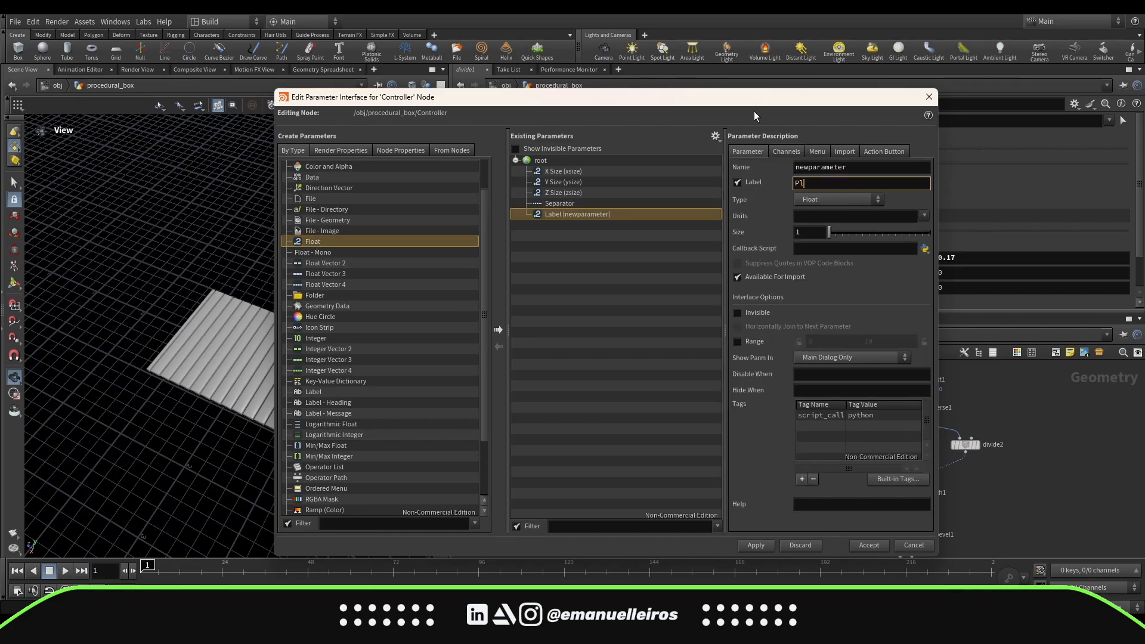
text(ank Number)
double_click(853, 166)
text(plank_)
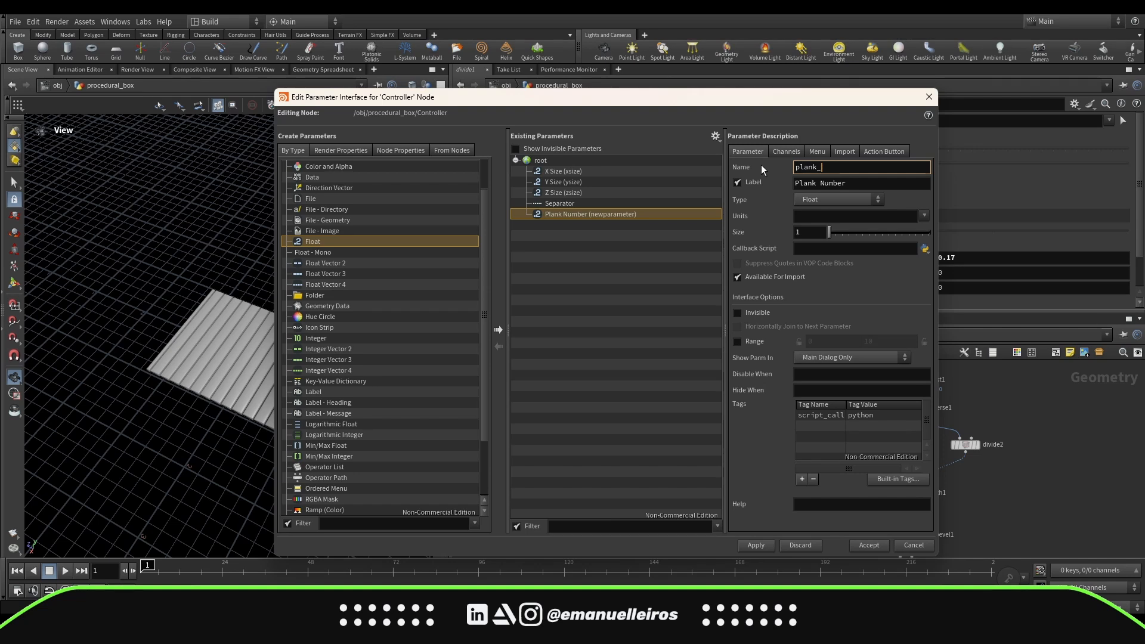
text(num)
key(Return)
Step: Give Plank Number a locked range of 0.01 to 0.5 and a default of 0.15
drag(772, 98, 566, 74)
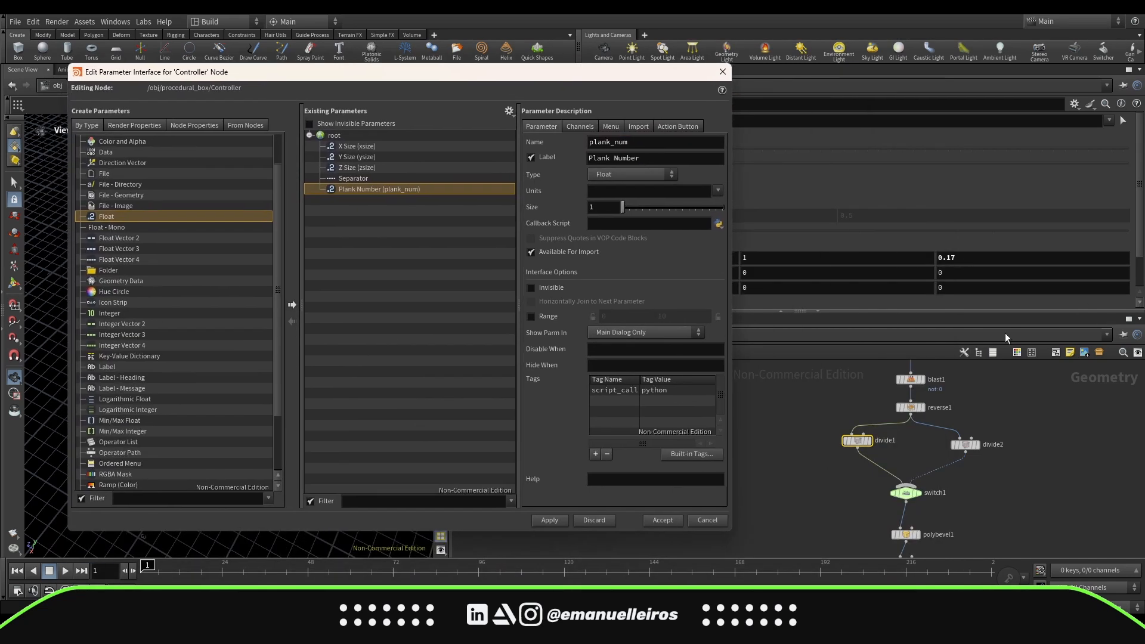
click(531, 317)
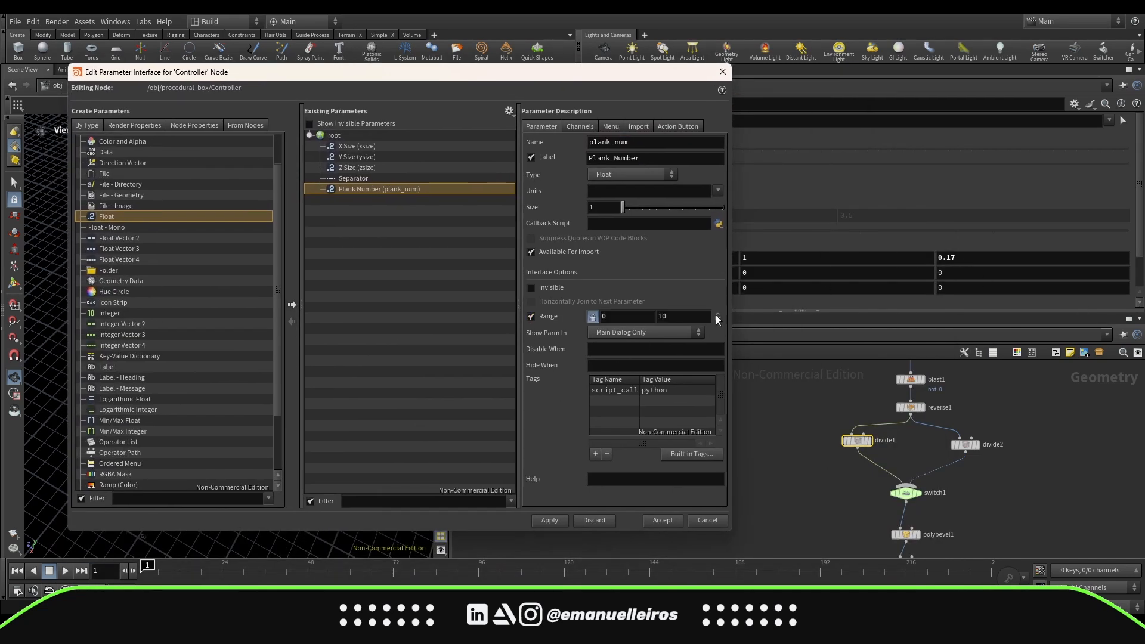
click(619, 318)
key(Tab)
text(0)
key(Return)
click(574, 129)
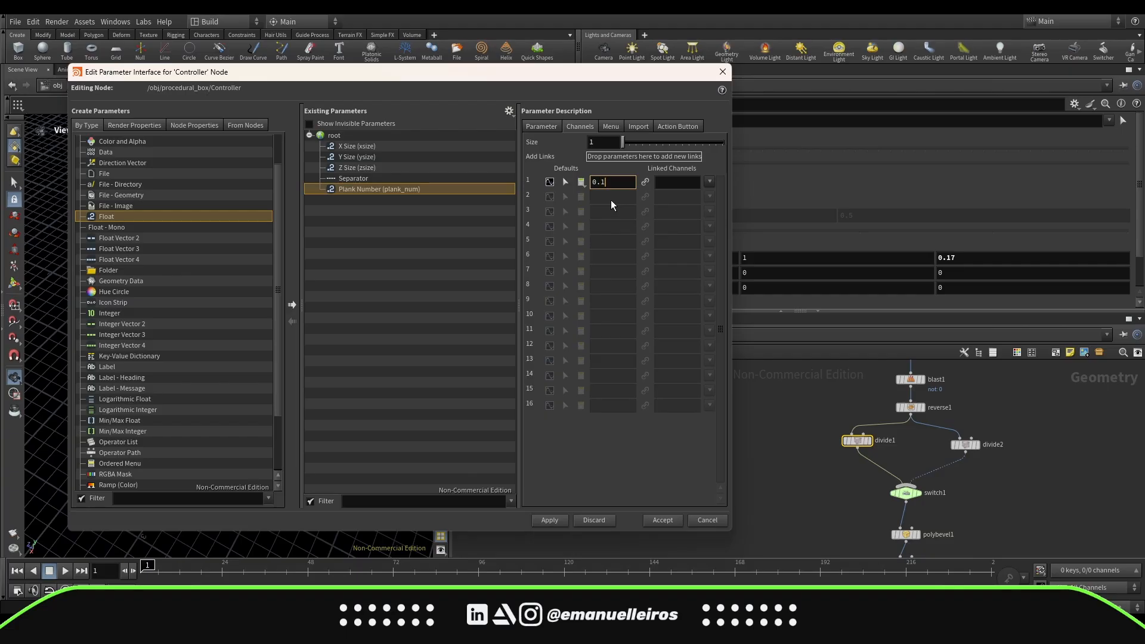
click(541, 127)
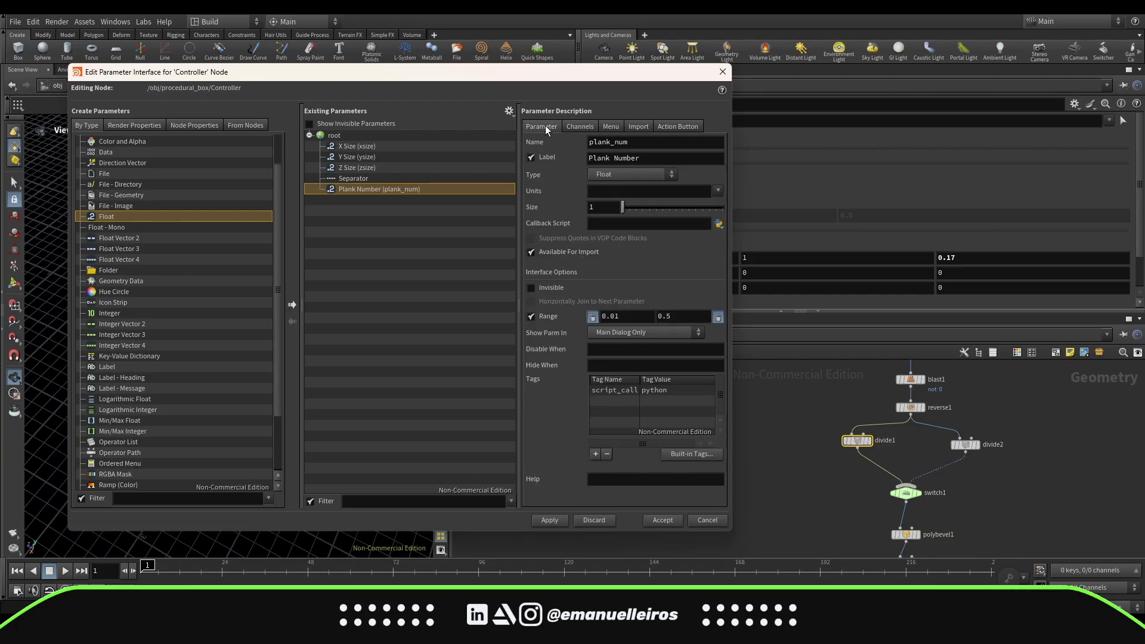
Step: Apply the interface changes, move the interface editor aside and show the Controller's parameters
click(549, 521)
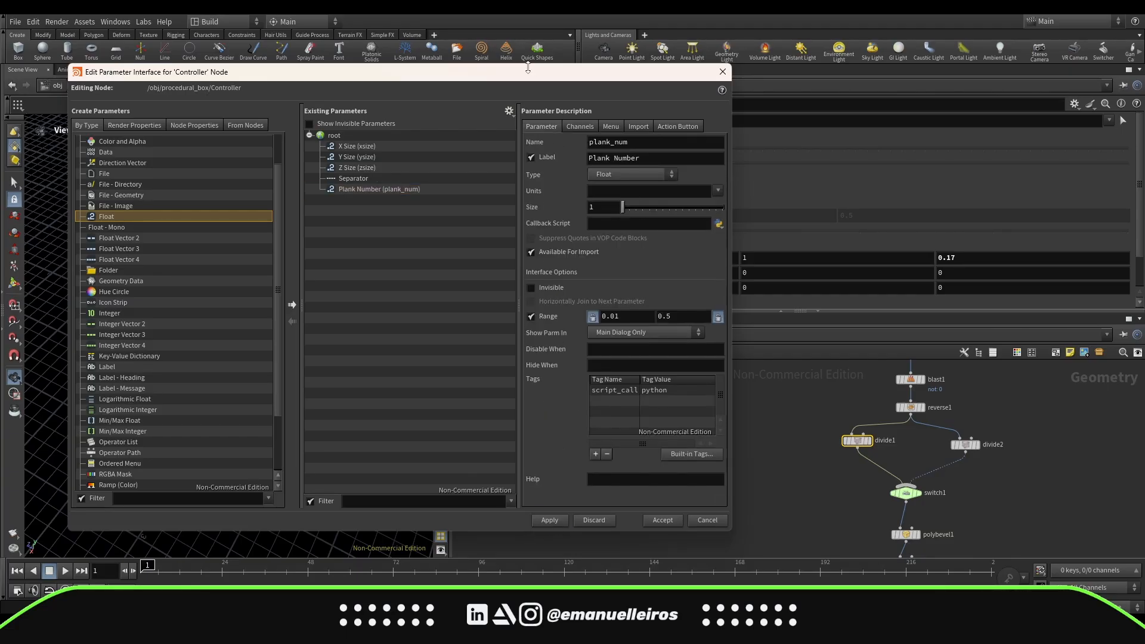
drag(527, 67, 568, 535)
scroll(662, 474, down, 3)
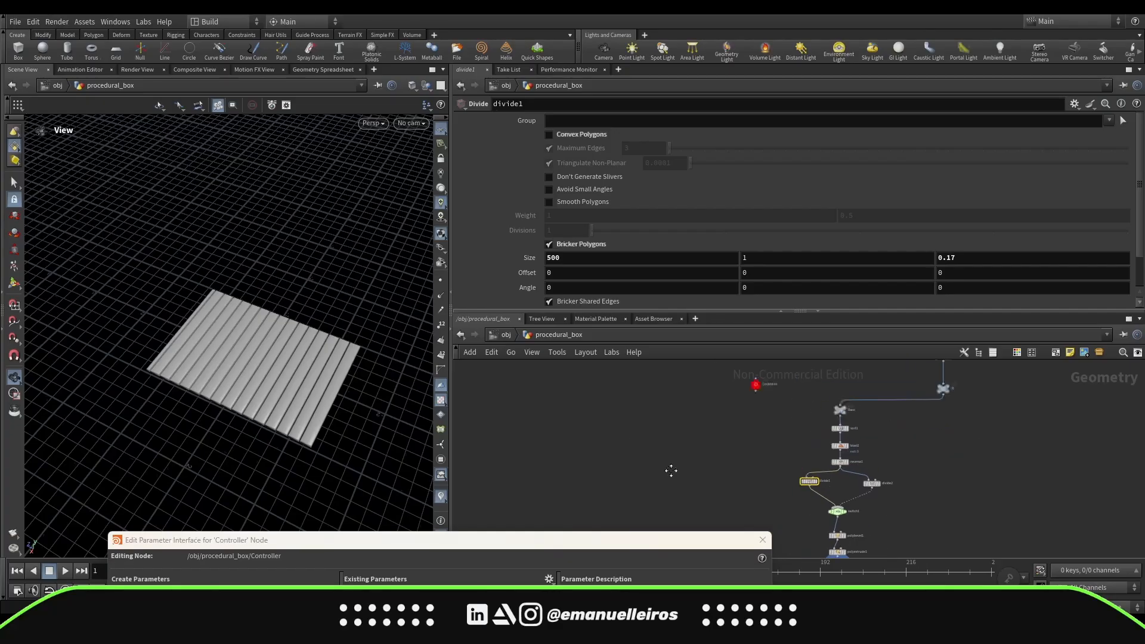
middle_drag(671, 471, 692, 501)
drag(757, 400, 810, 447)
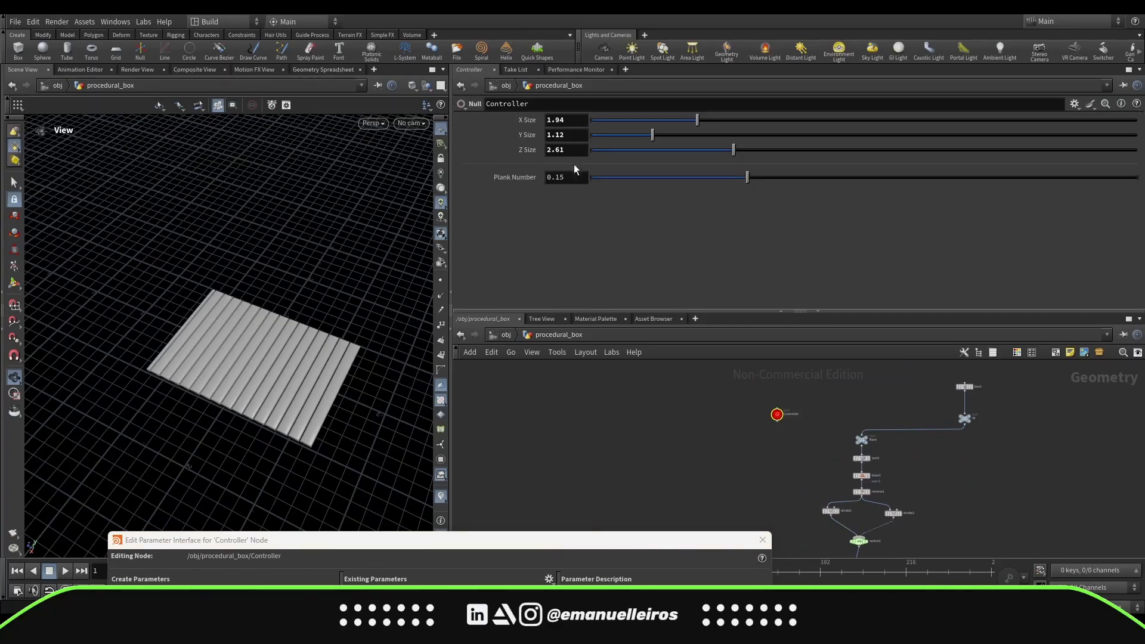
Step: Copy the Controller's Plank Number parameter and paste it as a relative reference into the third Bricker Size value of divide1
right_click(521, 177)
click(574, 263)
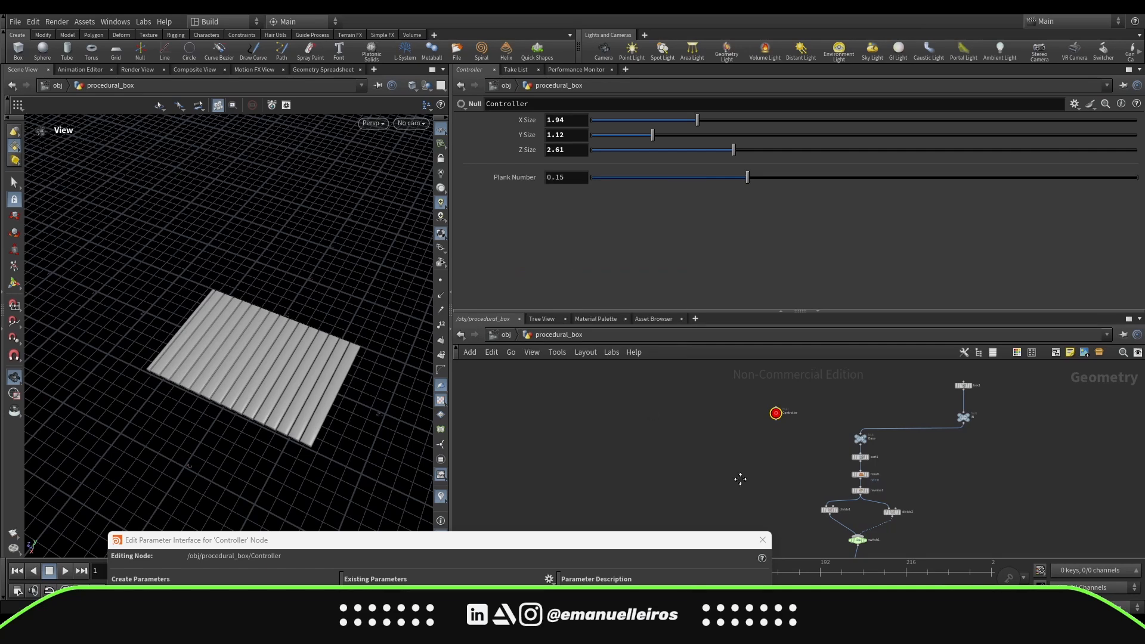
middle_drag(741, 478, 688, 410)
scroll(800, 451, up, 2)
click(766, 438)
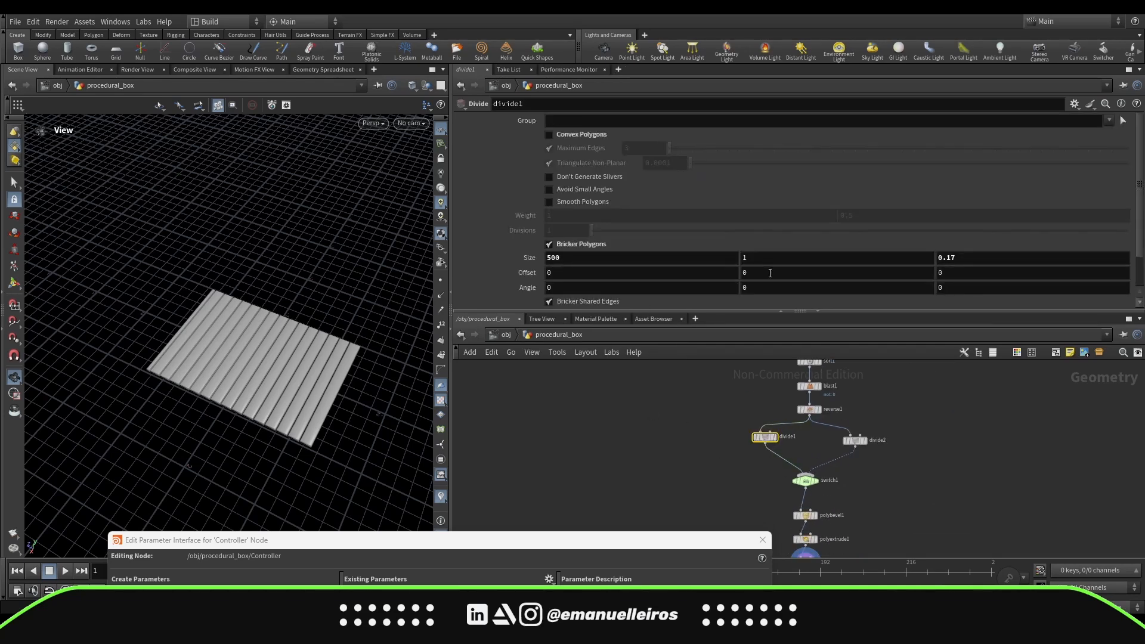
right_click(973, 253)
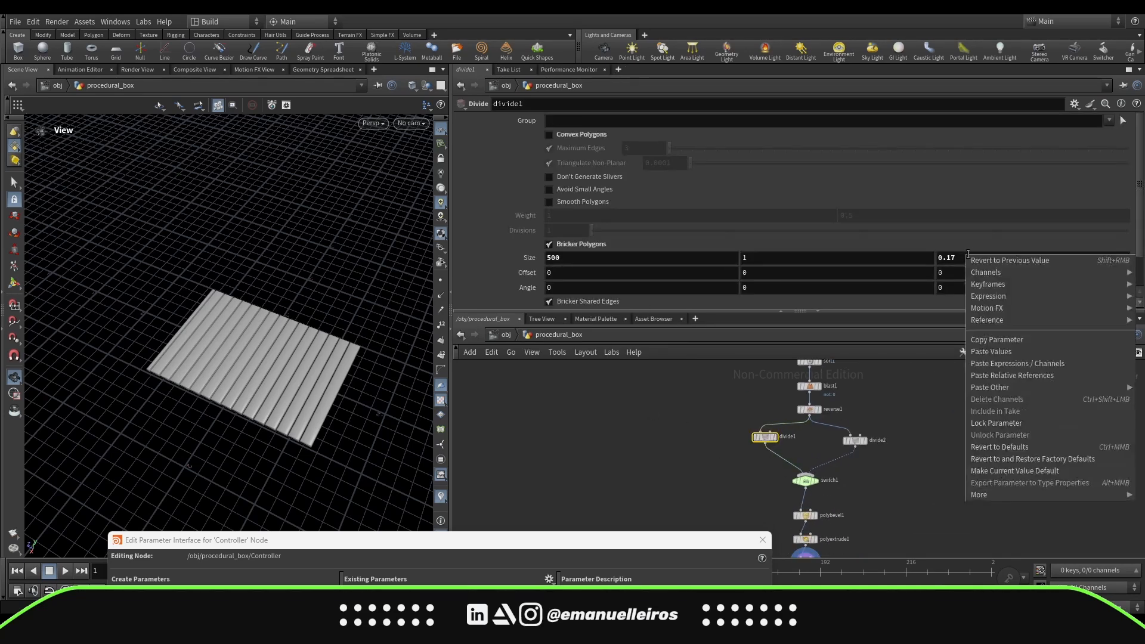
click(1035, 377)
click(527, 258)
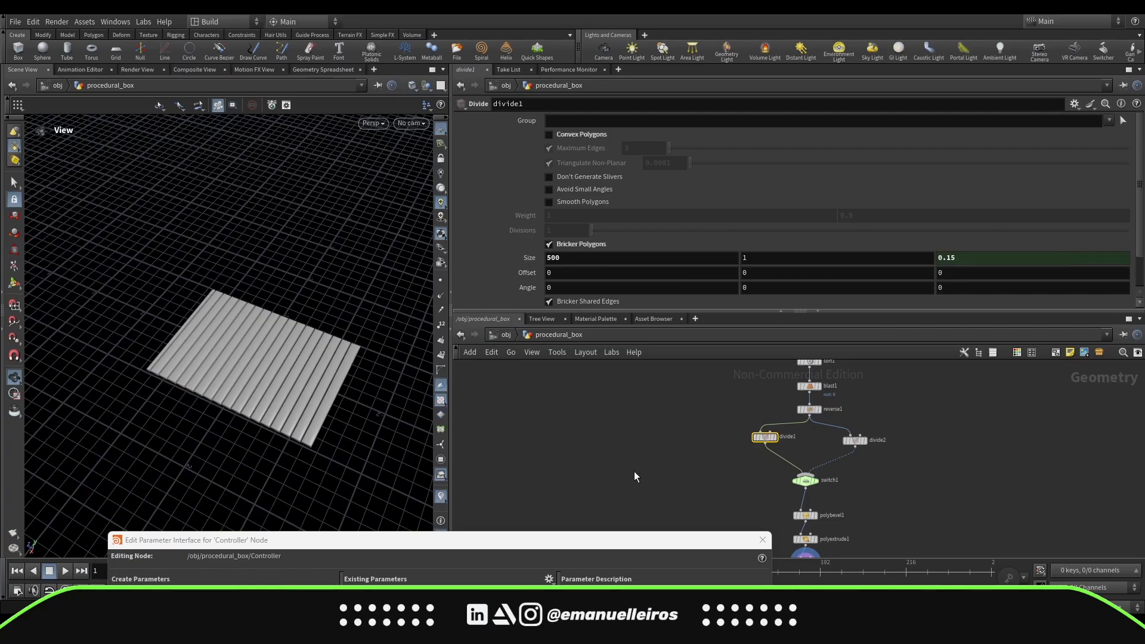
Step: Raise the Plank Number range minimum to 0.05 and set the Controller's Plank Number to 0.1831
middle_drag(634, 471, 687, 499)
scroll(752, 440, up, 1)
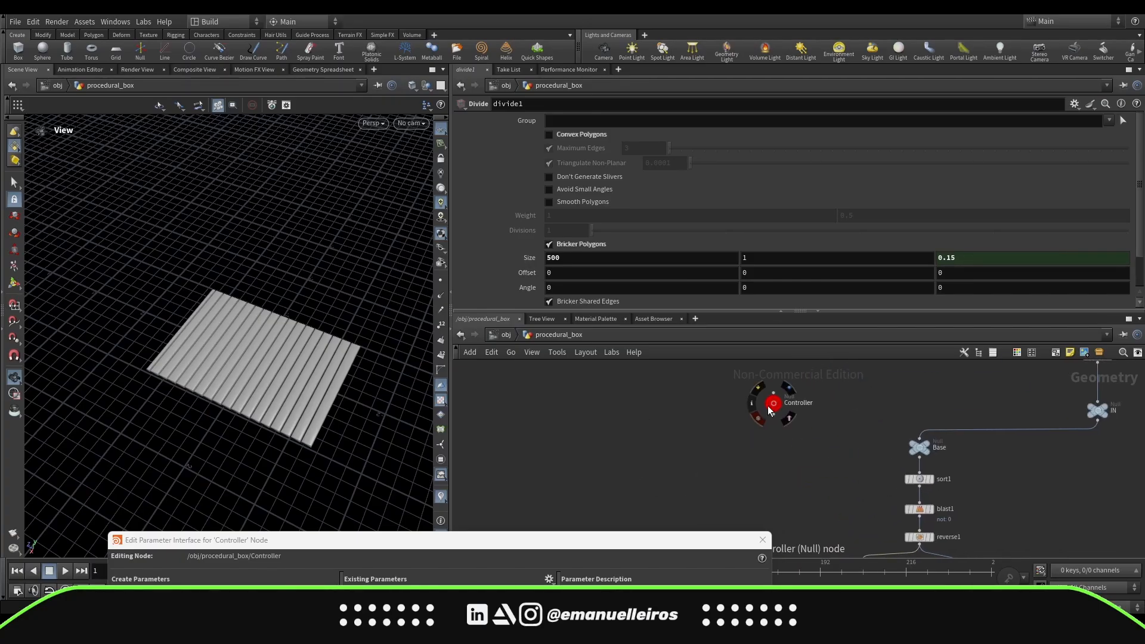
click(773, 403)
scroll(244, 366, up, 2)
right_drag(245, 366, 304, 457)
drag(304, 457, 289, 391)
drag(750, 184, 687, 182)
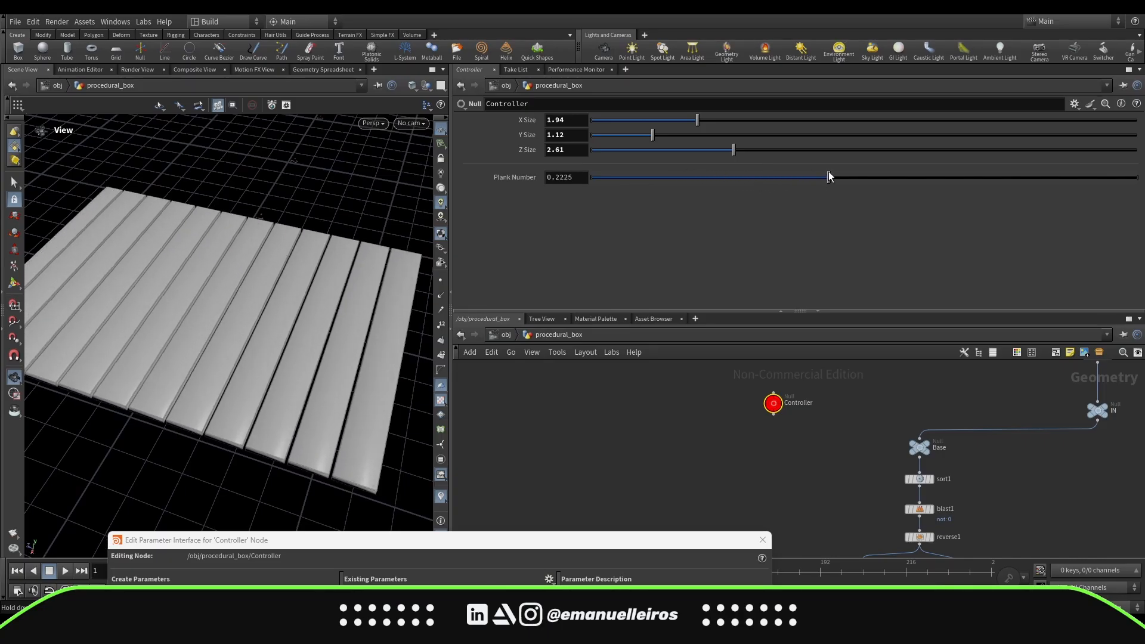
drag(685, 177, 653, 208)
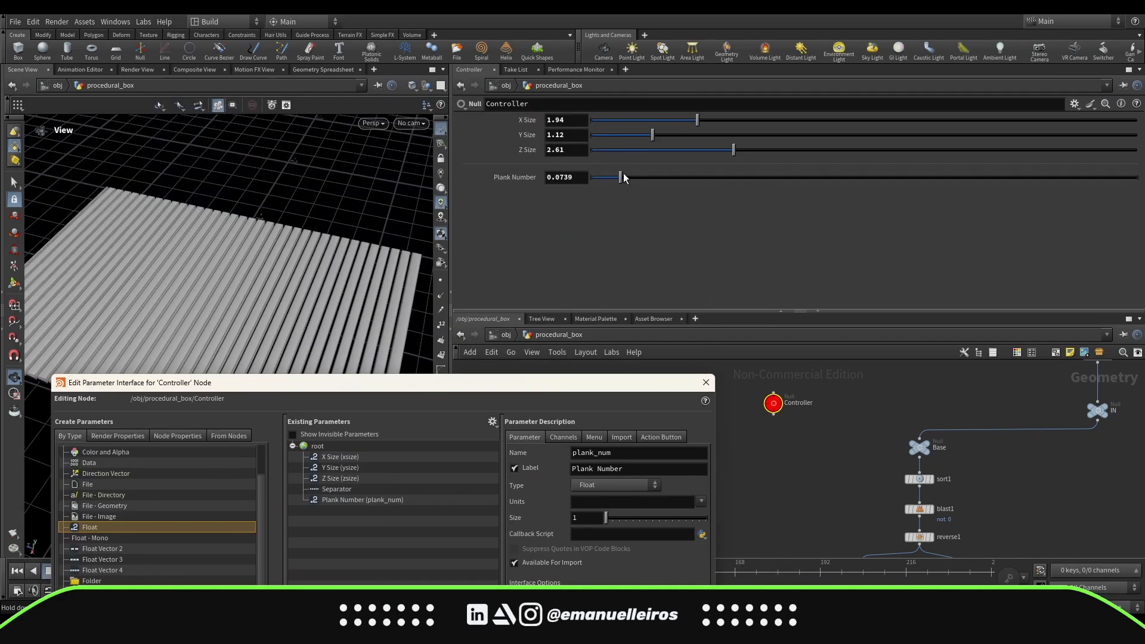
drag(606, 384, 642, 273)
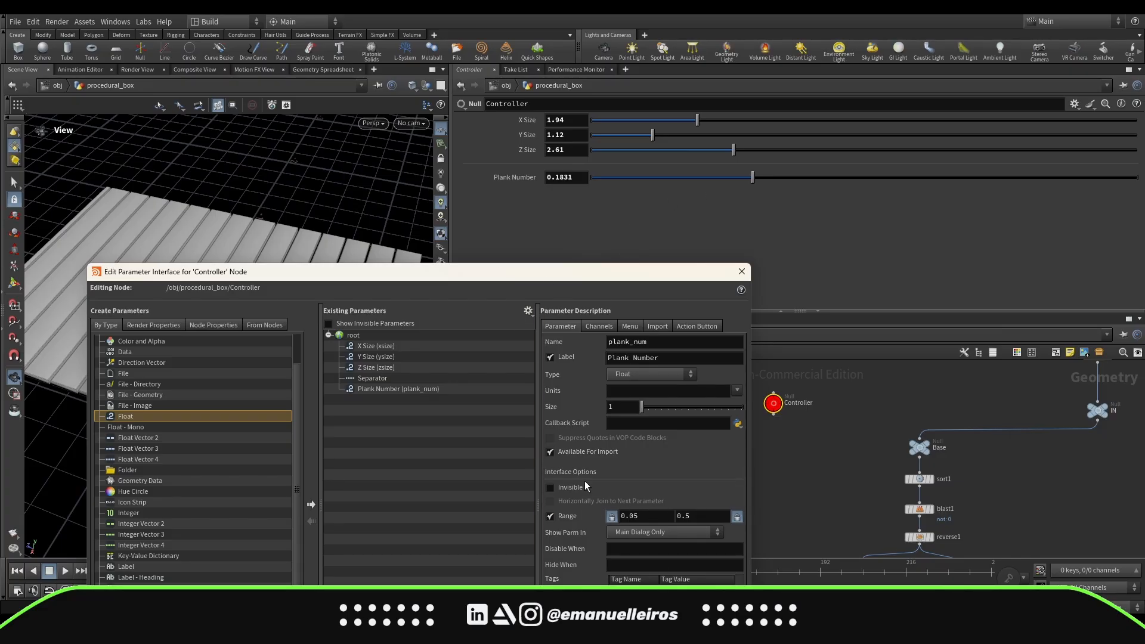
drag(572, 275, 570, 492)
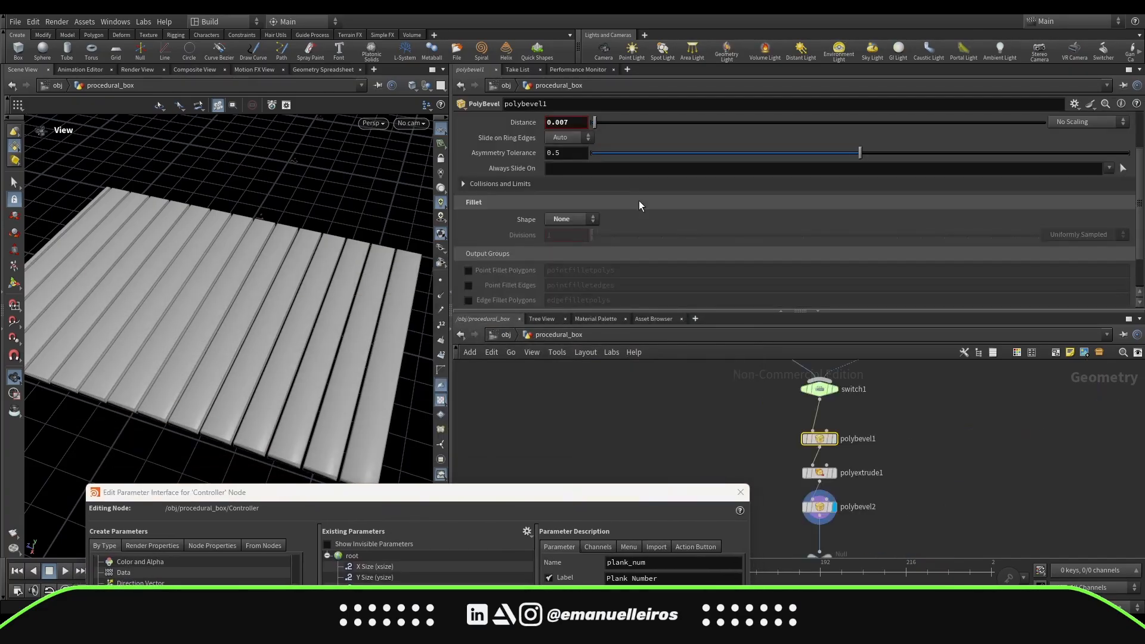
Step: Add a Float parameter below Plank Number, labelled Plank Distance and named plank_dist
scroll(541, 185, up, 2)
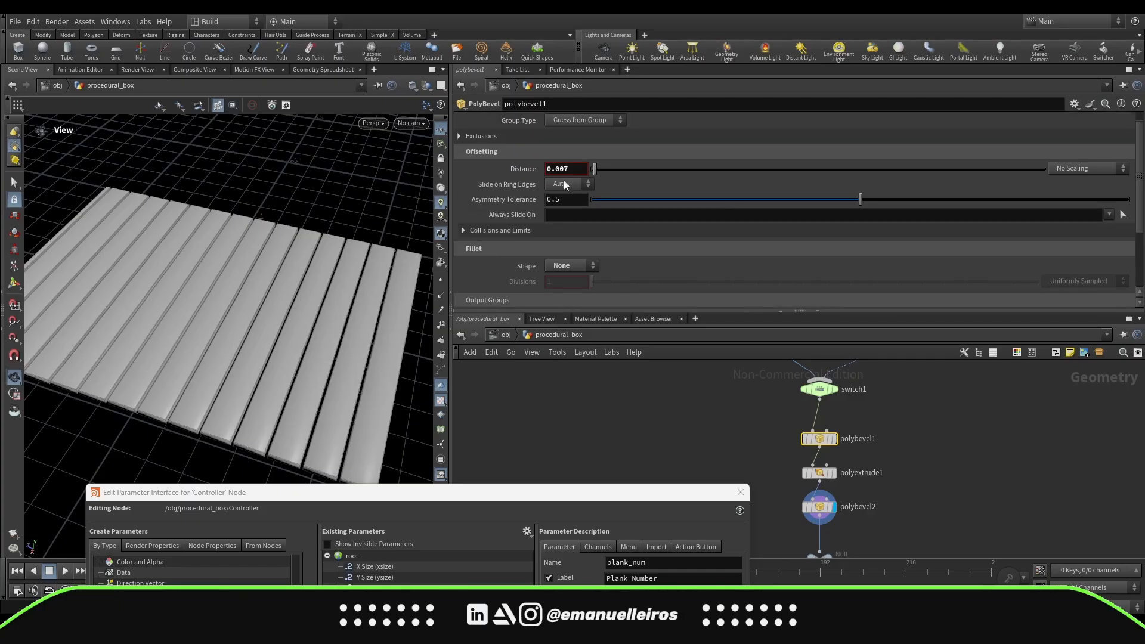
drag(593, 494, 635, 196)
scroll(268, 375, up, 2)
drag(165, 377, 453, 319)
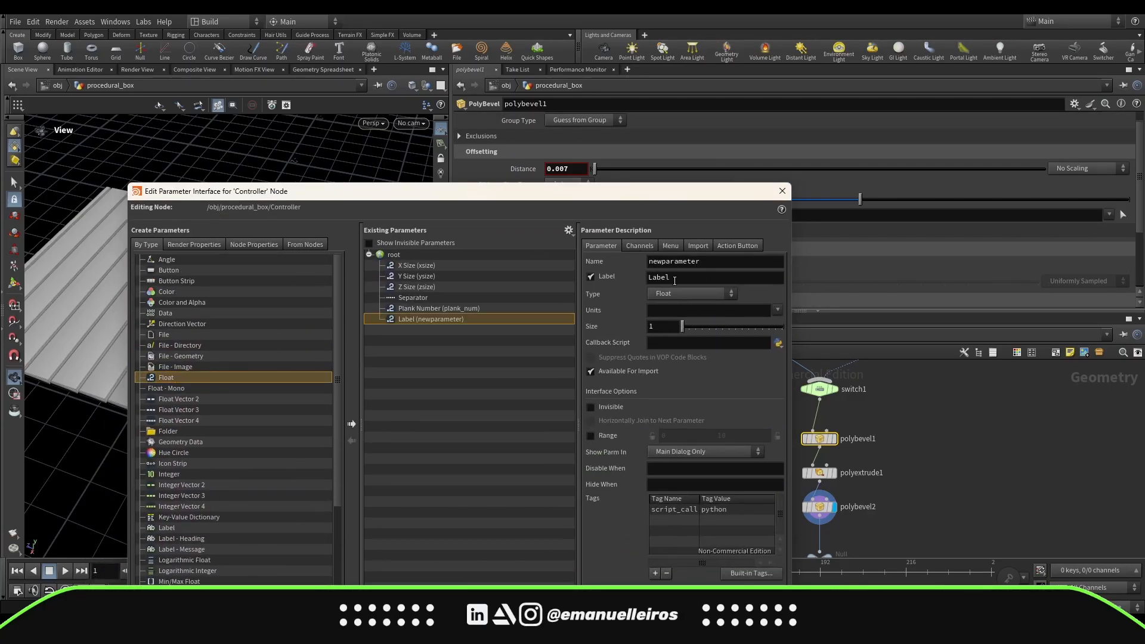
double_click(656, 277)
text(Plank Distance)
key(Return)
double_click(686, 261)
text(plank_dist)
key(Return)
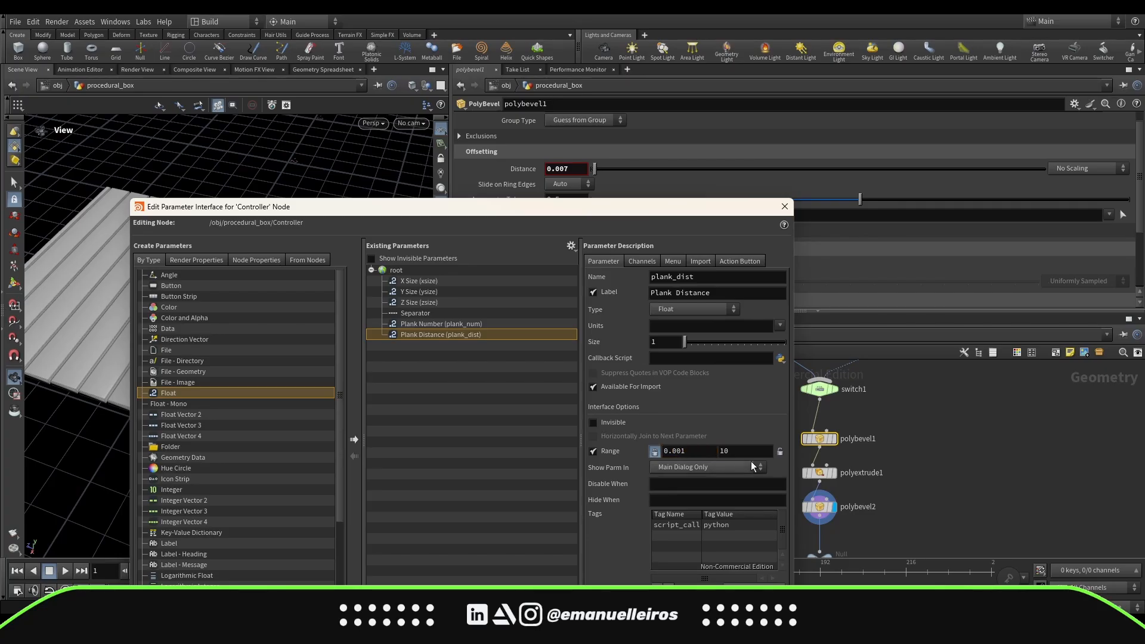
Step: Give Plank Distance a range starting at 0.001 and a default of 0.007, and apply the interface changes
double_click(725, 451)
text(0.)
click(641, 261)
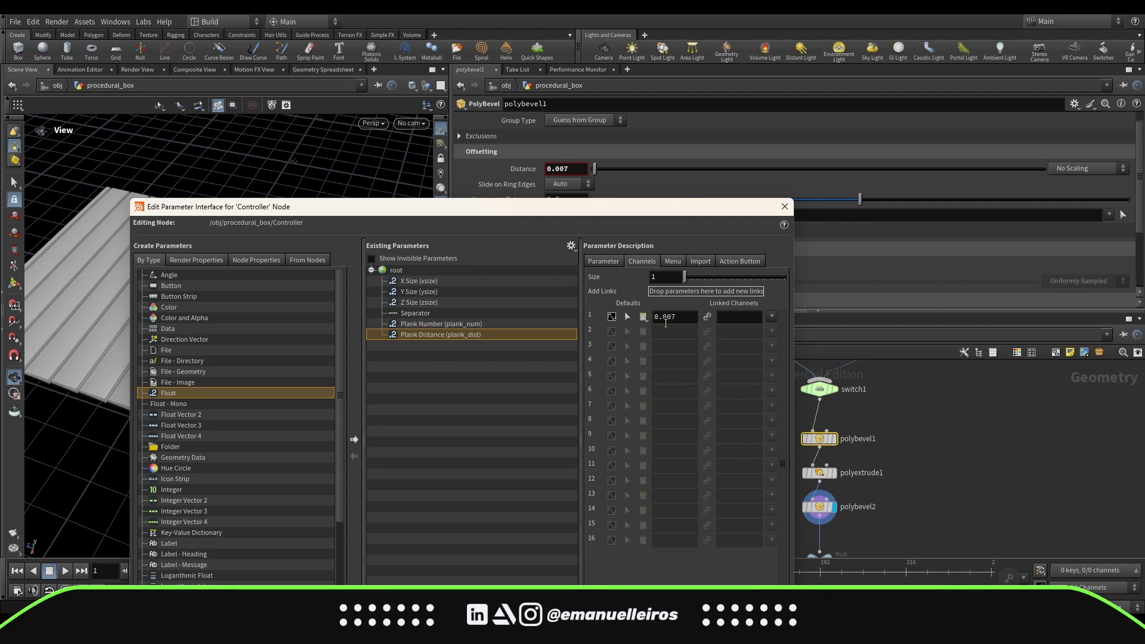
click(603, 261)
drag(709, 210, 689, 591)
click(601, 552)
Step: Copy the Controller's Plank Distance parameter and paste it as a relative reference into polybevel1's Distance
scroll(673, 477, down, 3)
middle_drag(620, 369, 666, 417)
click(719, 376)
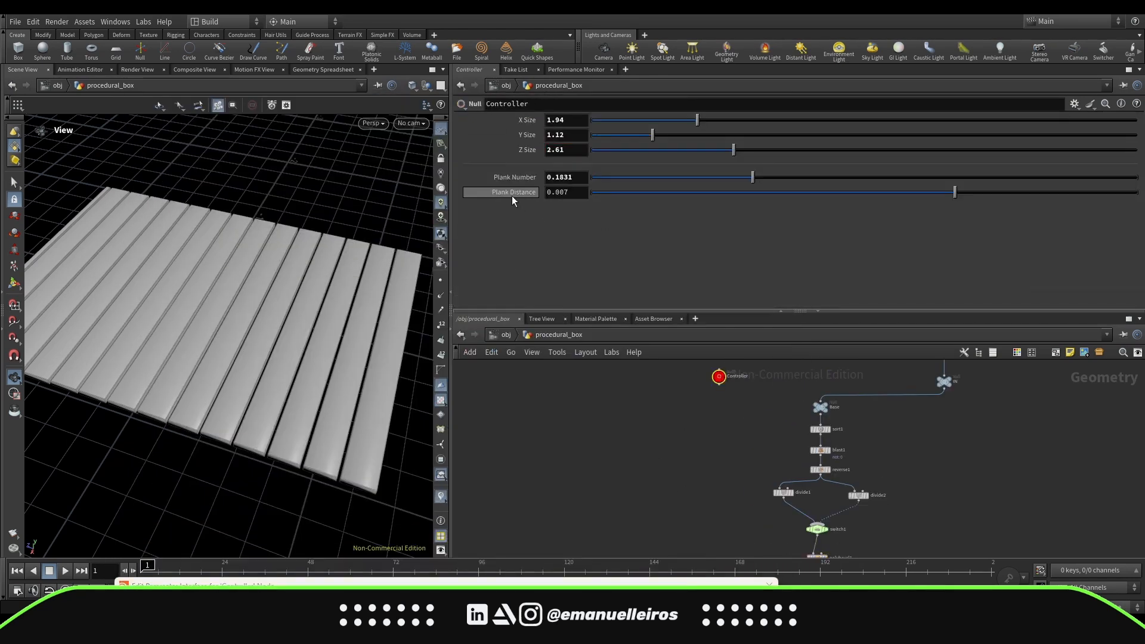
right_click(512, 195)
click(573, 280)
click(748, 518)
right_click(520, 169)
click(602, 289)
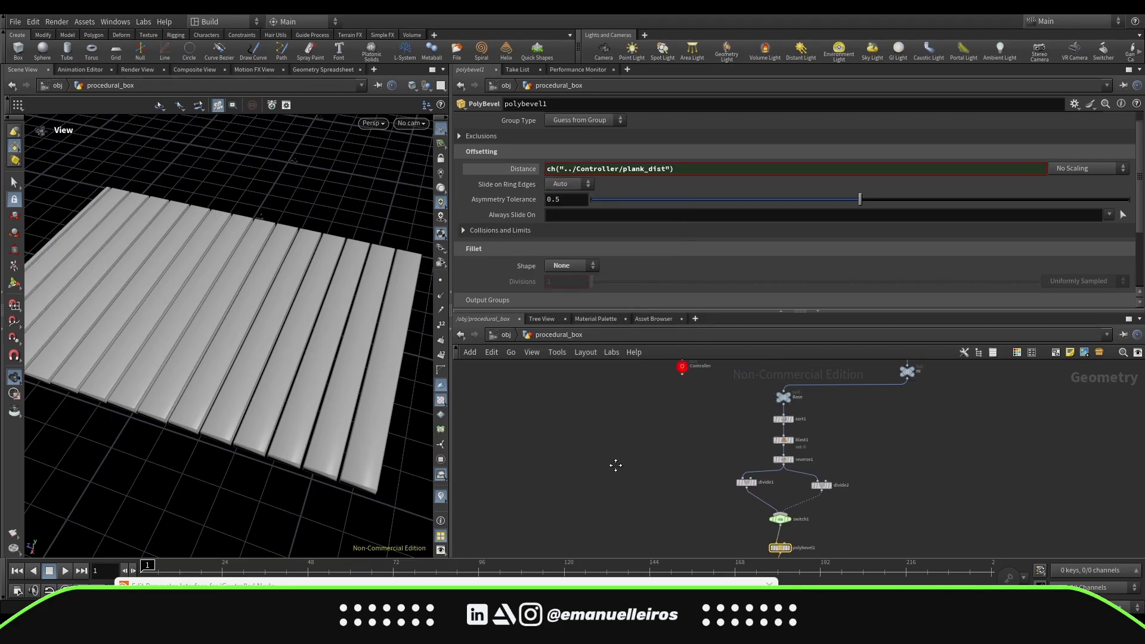
Step: Raise the Plank Distance range maximum to 0.05 and set the Controller's Plank Distance to 0.0142
middle_drag(615, 465, 634, 529)
click(702, 431)
drag(971, 194, 1138, 244)
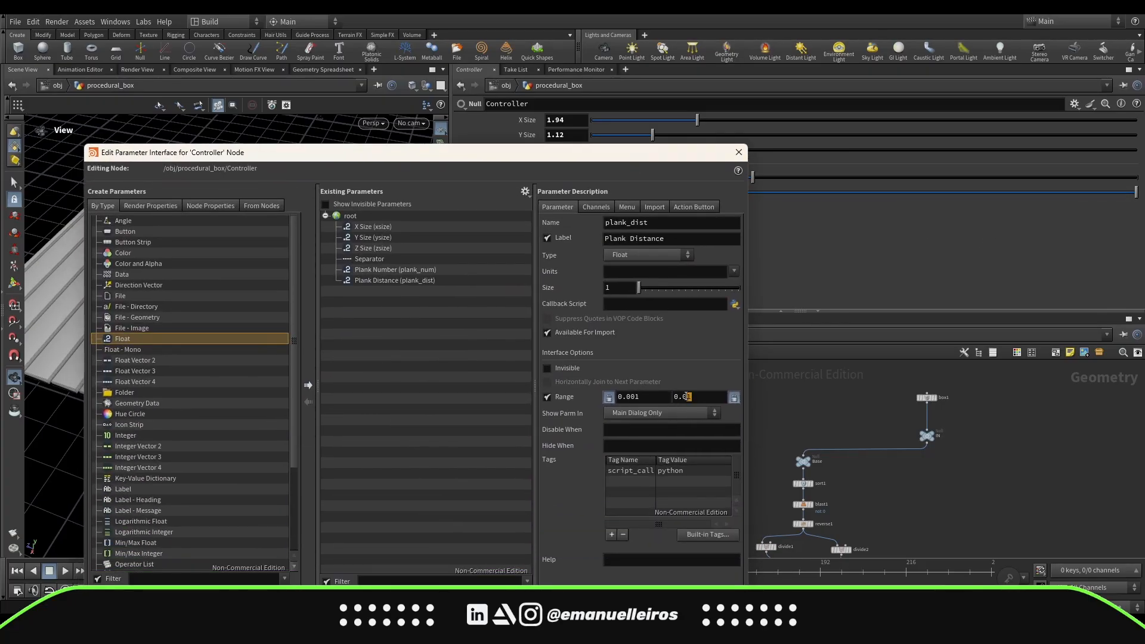
key(Return)
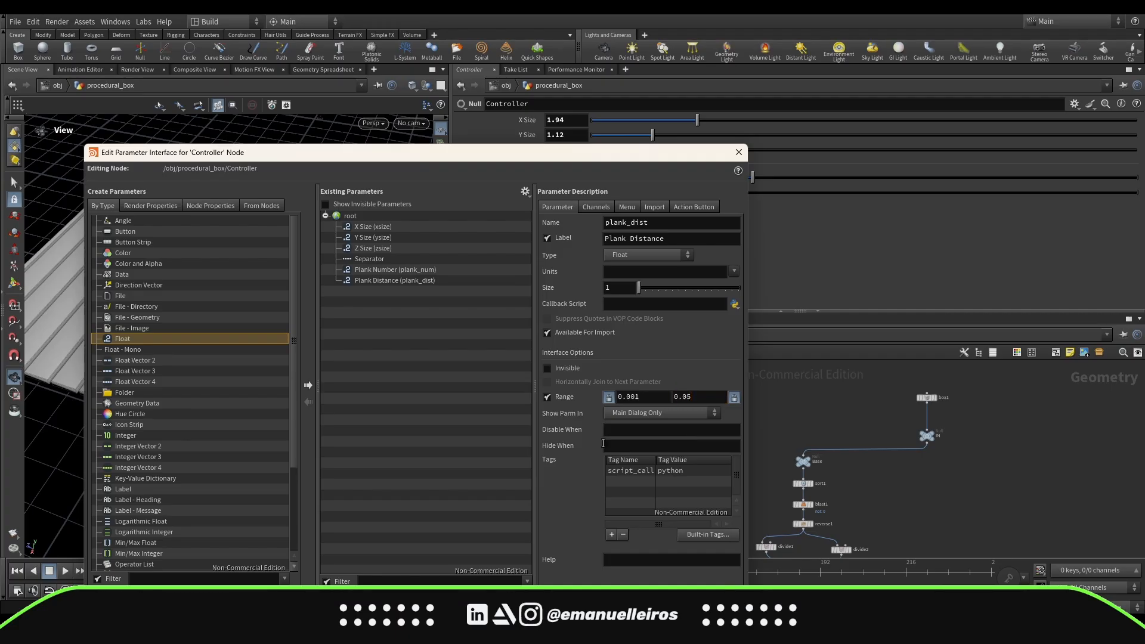
drag(418, 152, 424, 397)
drag(742, 192, 678, 378)
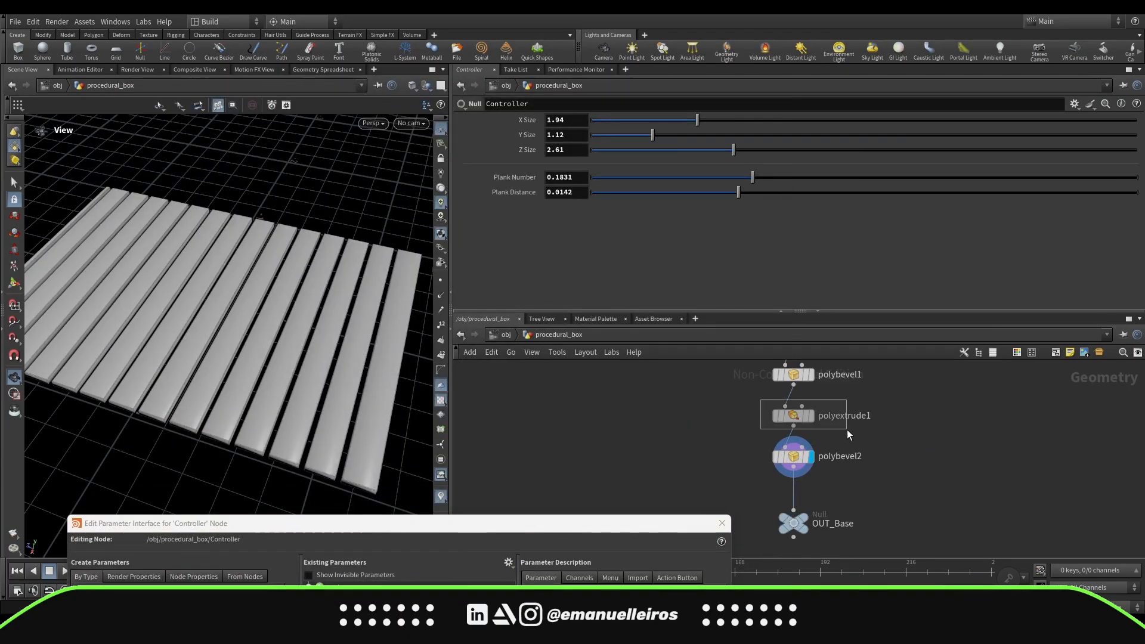
Step: Add a Float parameter below Plank Distance in the Controller's interface, labelled Plank Height and named plank_height
drag(848, 432, 848, 432)
scroll(650, 238, up, 6)
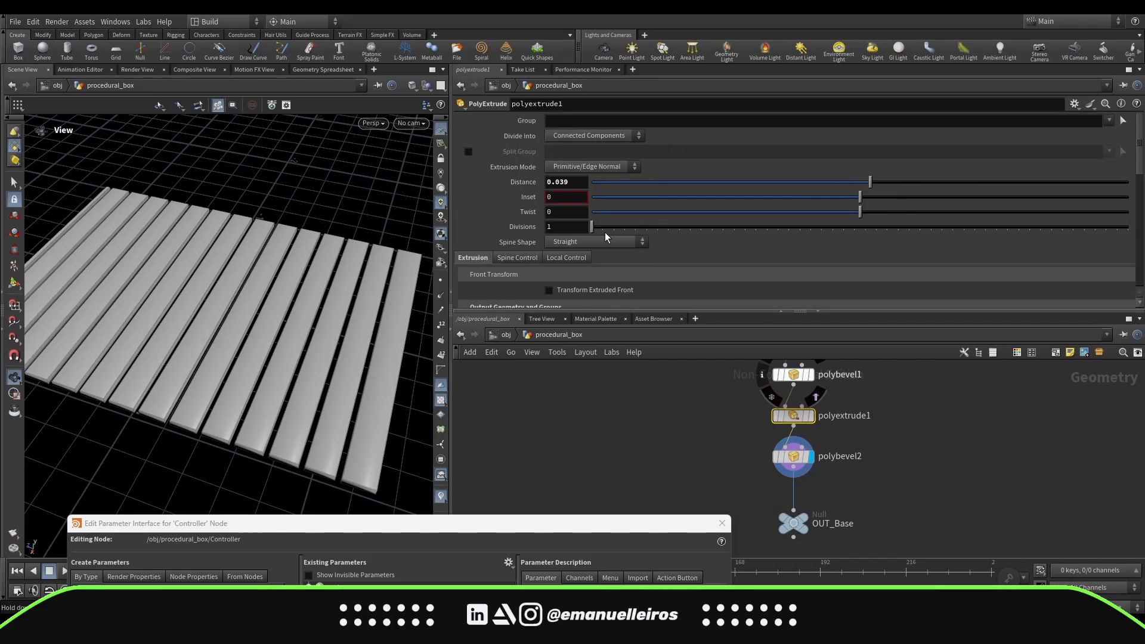
drag(596, 522, 660, 136)
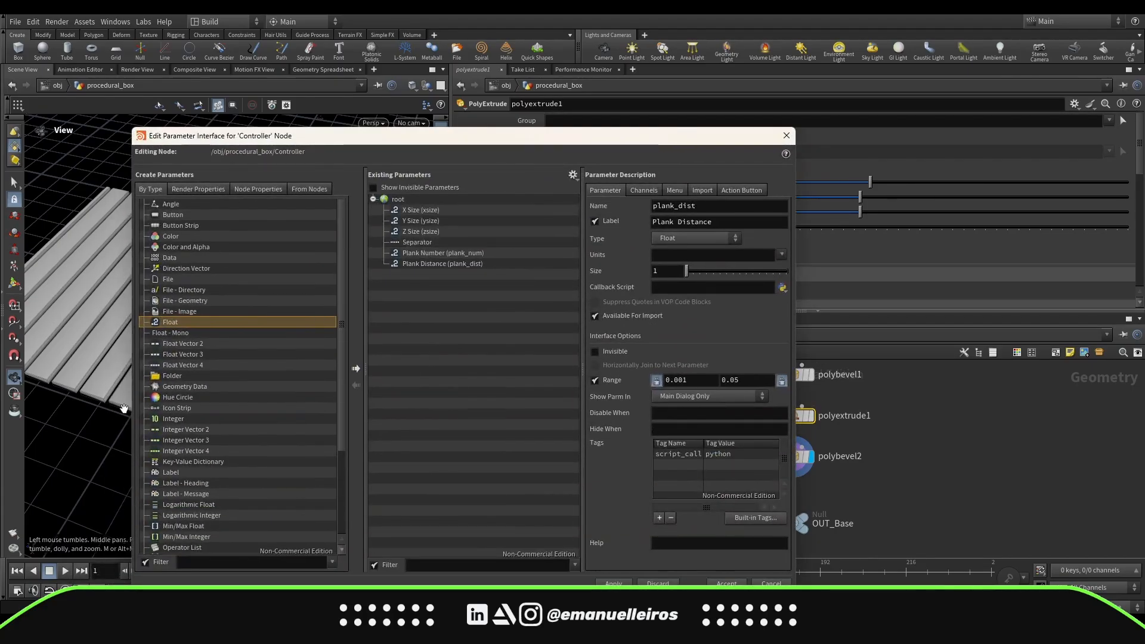
drag(165, 331, 460, 349)
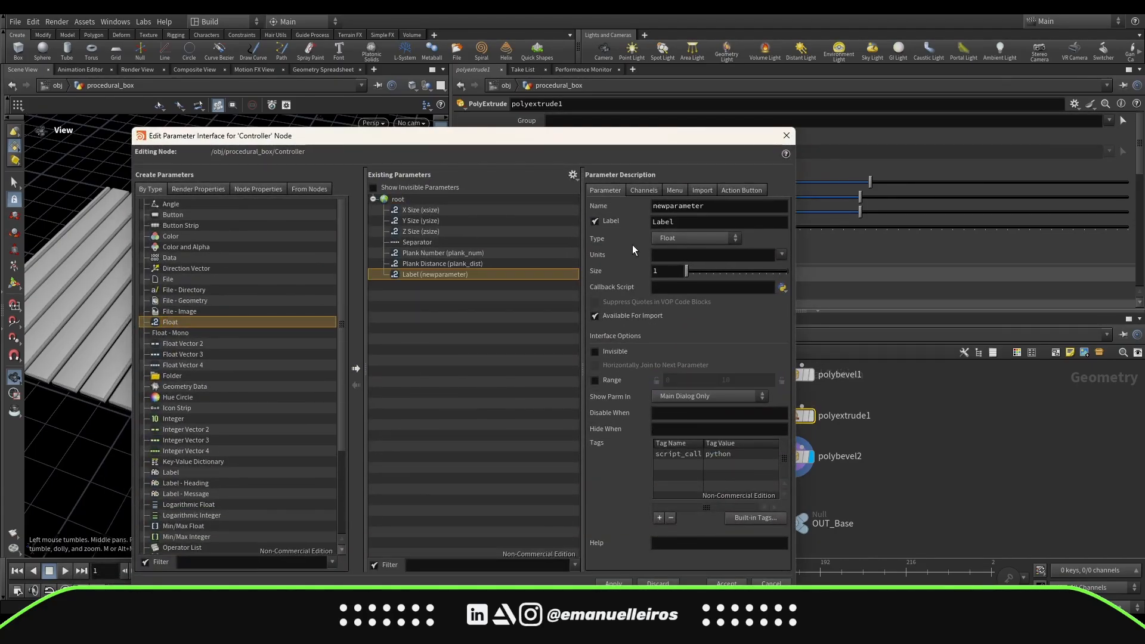
key(Tab)
text(Plank He)
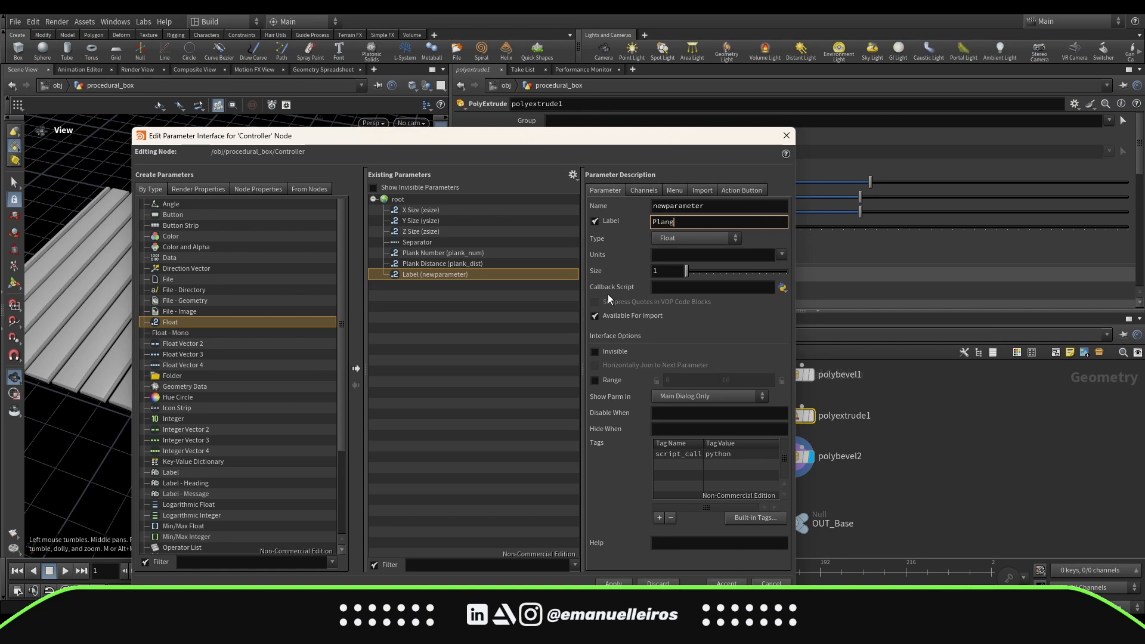
text(ight)
key(shift+Tab)
text(plank_)
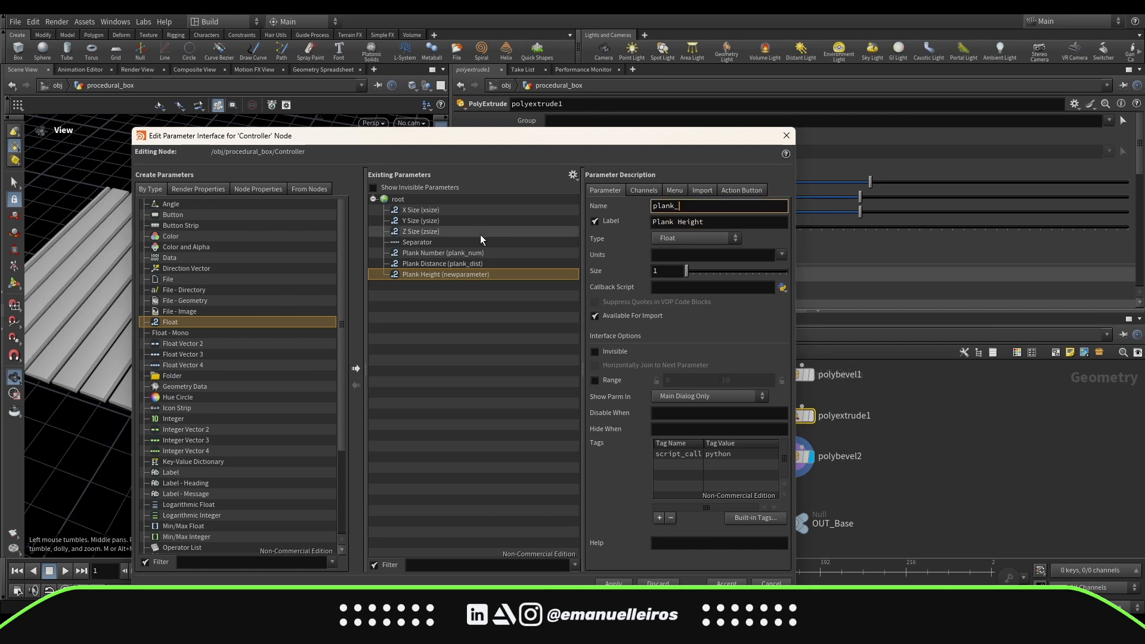
text(height)
key(Return)
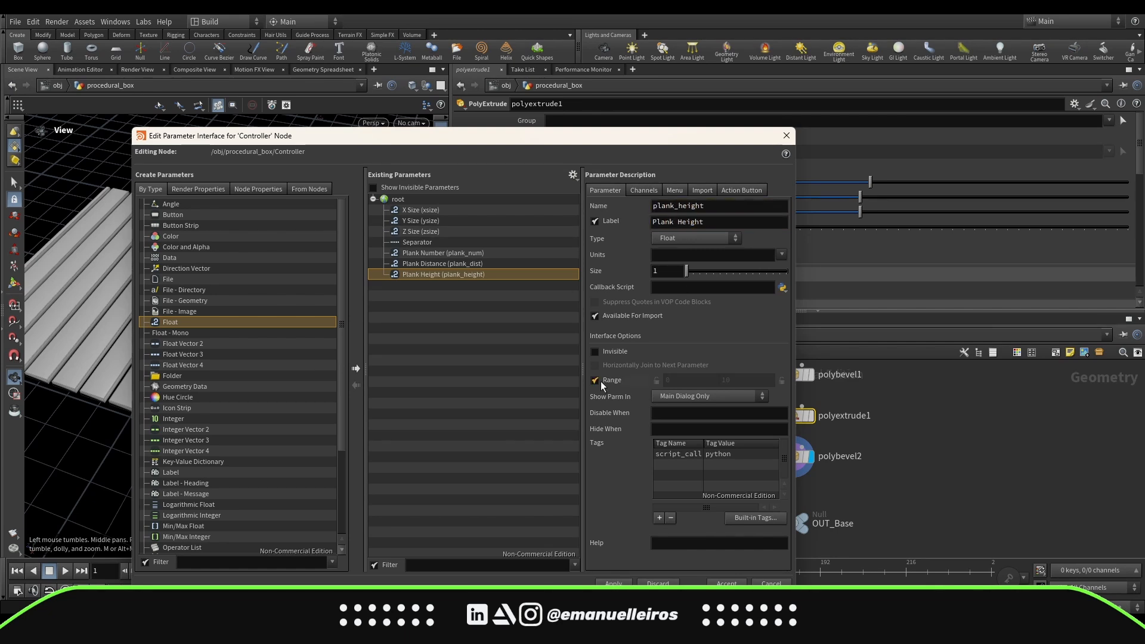
Step: Give Plank Height a locked range of 0.01 to 0.1 and a nonzero default, and accept the interface changes
drag(682, 139, 755, 207)
click(757, 449)
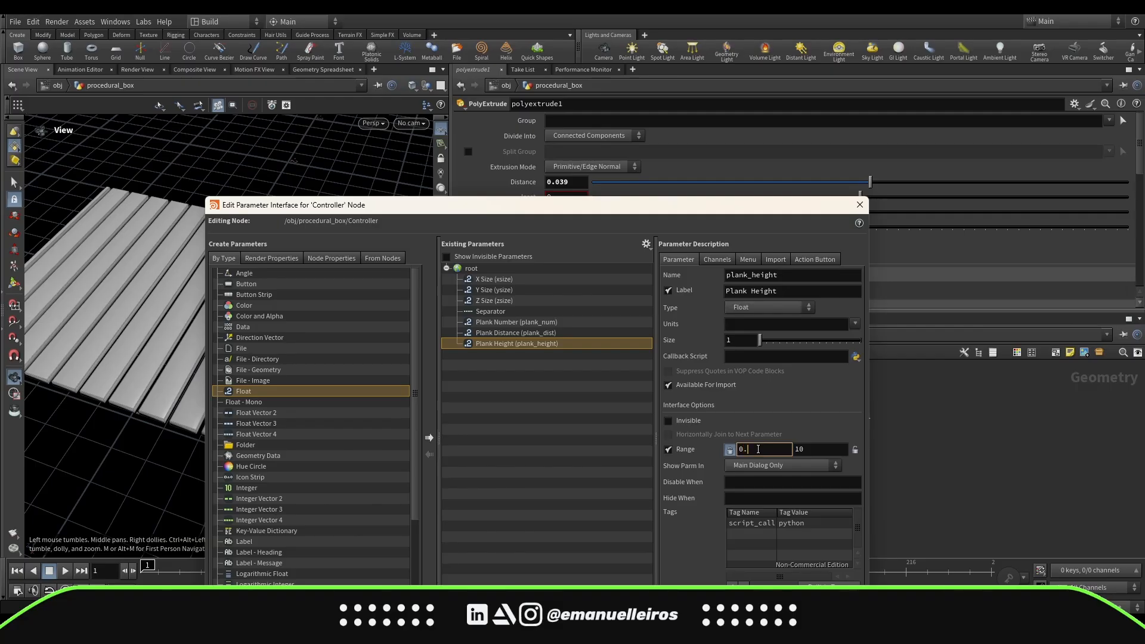
key(Tab)
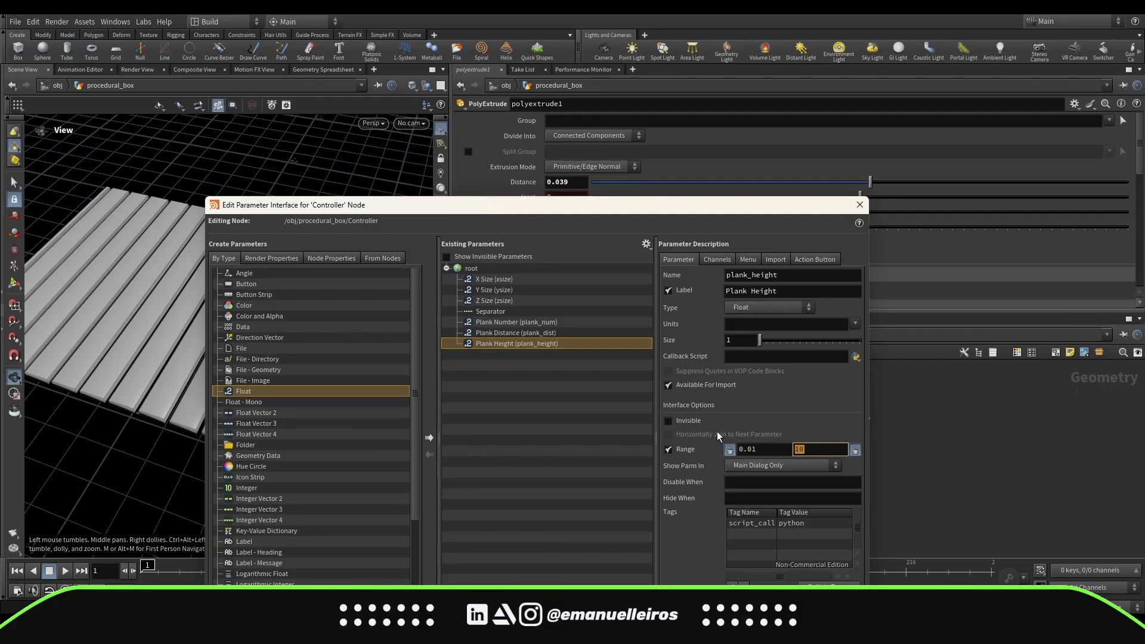
click(717, 259)
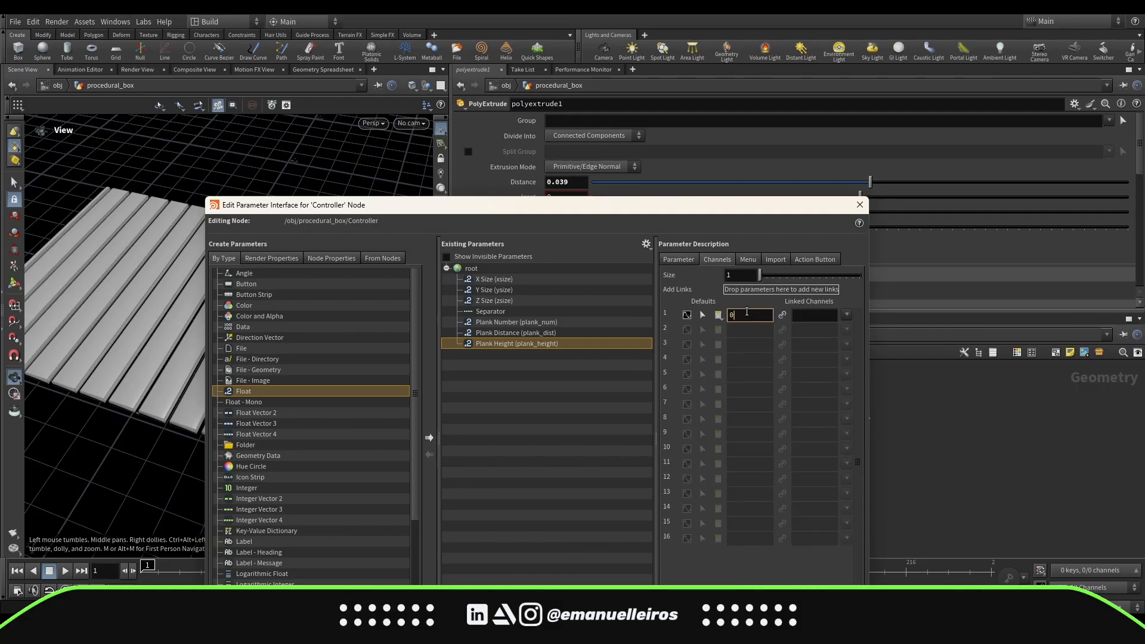
key(Return)
drag(634, 206, 619, 114)
click(792, 560)
Step: Copy the Plank Height parameter from the Controller for use as a reference
middle_drag(627, 471, 662, 551)
scroll(662, 507, down, 3)
drag(657, 397, 698, 436)
right_click(524, 205)
click(585, 291)
middle_drag(754, 531, 694, 396)
scroll(699, 456, up, 3)
click(700, 460)
right_click(516, 168)
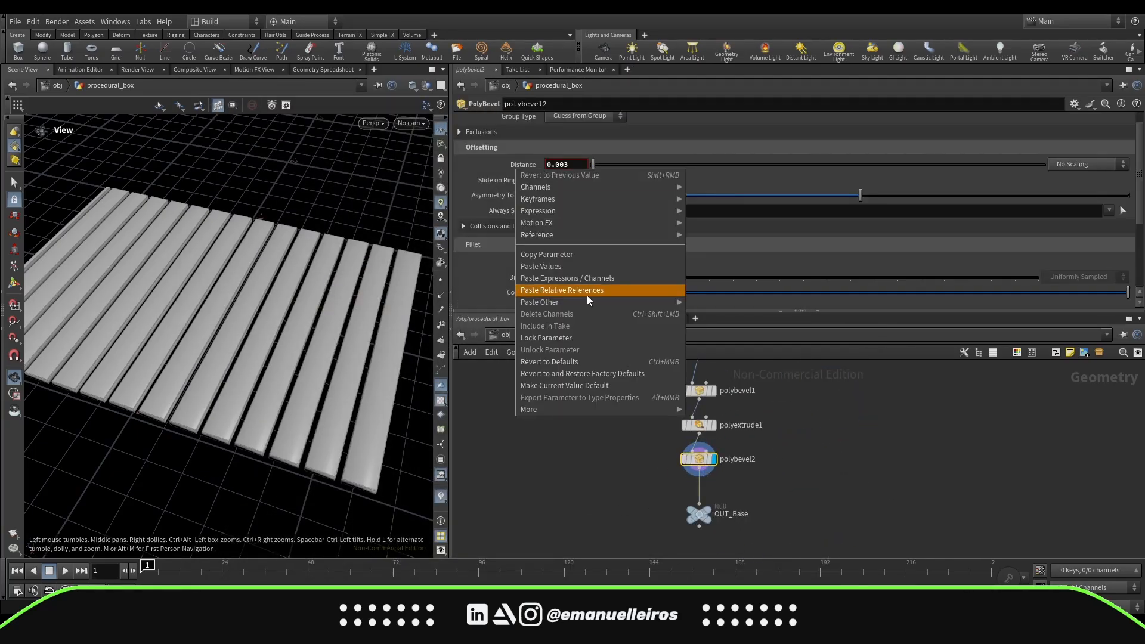
click(586, 293)
scroll(567, 409, down, 3)
middle_drag(584, 434, 606, 464)
key(ctrl+z)
Step: Paste the copied Plank Height parameter as a relative reference into polyextrude1's Distance
scroll(608, 465, up, 3)
click(700, 419)
right_click(522, 181)
click(587, 306)
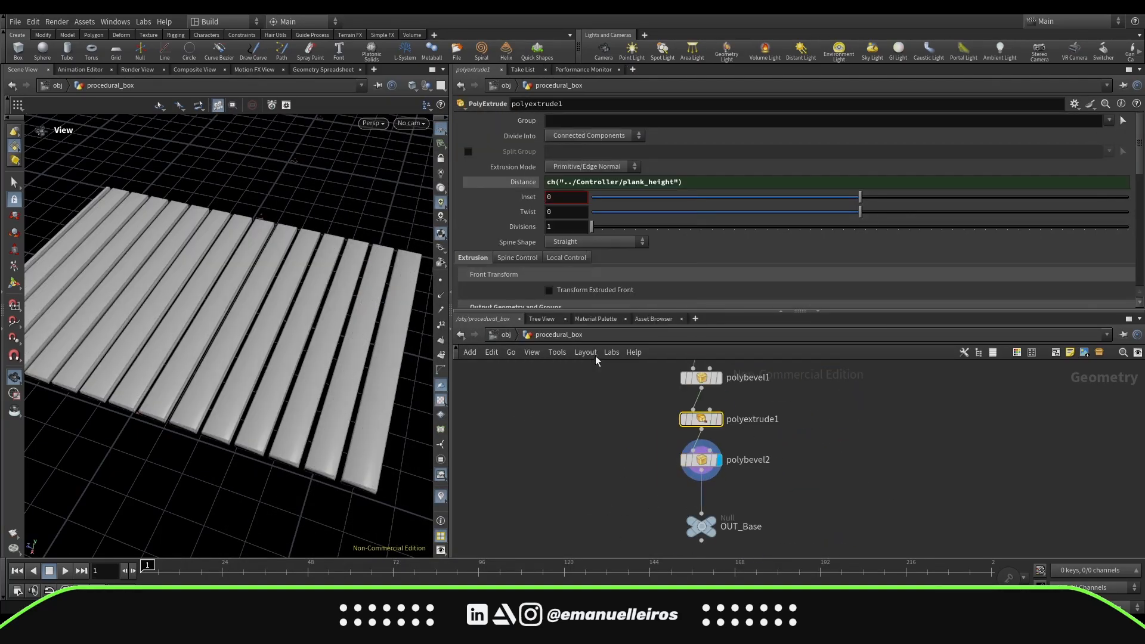
Step: Test the Controller's Plank Height up to 0.1 and set it to 0.02893
scroll(596, 388, down, 3)
middle_drag(596, 388, 641, 525)
click(638, 425)
drag(647, 208, 1136, 210)
drag(319, 524, 353, 460)
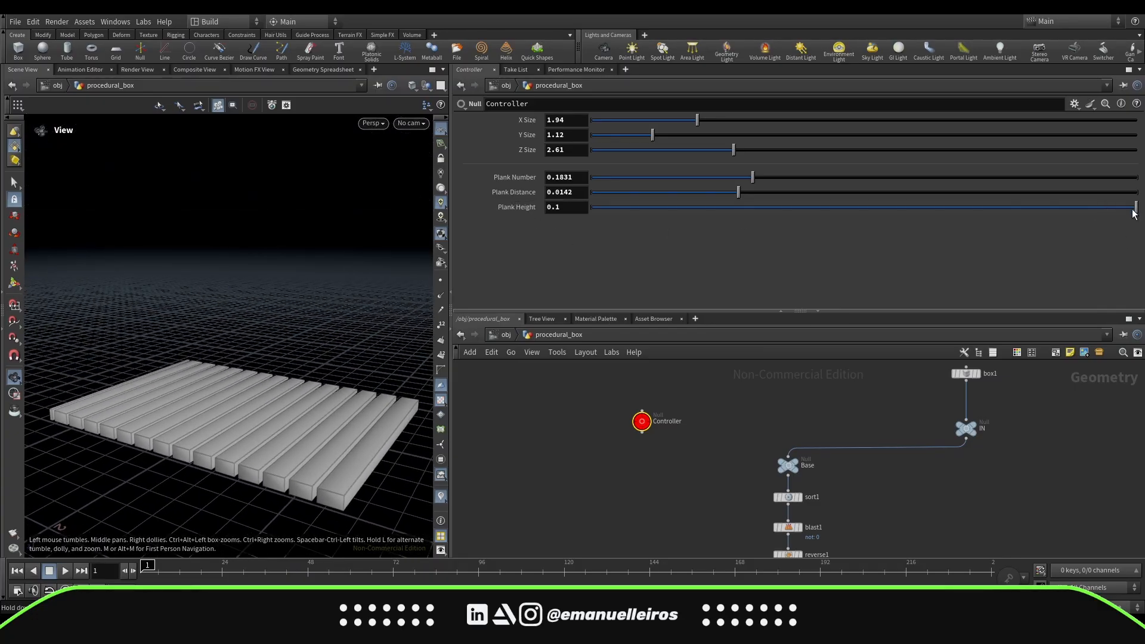
drag(1136, 210, 705, 206)
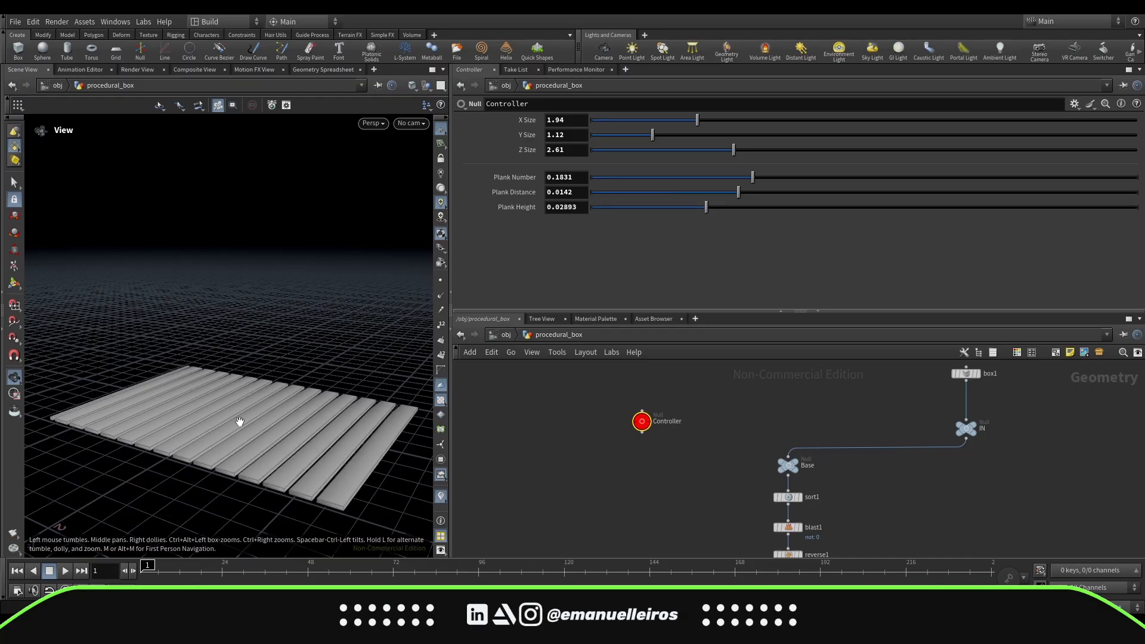
Step: Enlarge the plank base by setting the Controller's Z Size to 3.25 and X Size to 3.35
drag(238, 422, 303, 424)
scroll(628, 480, down, 3)
drag(311, 480, 322, 477)
drag(733, 150, 768, 155)
drag(697, 119, 775, 123)
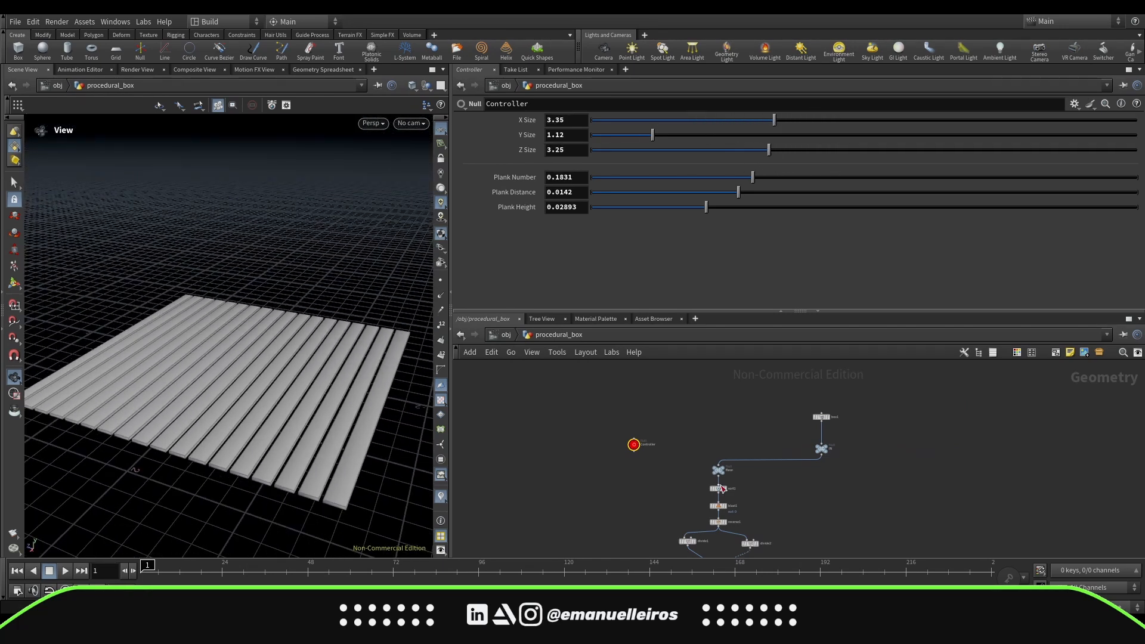
Step: Add a Toggle parameter labelled Plank Direction and named plank_direction to the Controller's parameter interface
middle_drag(644, 505, 635, 409)
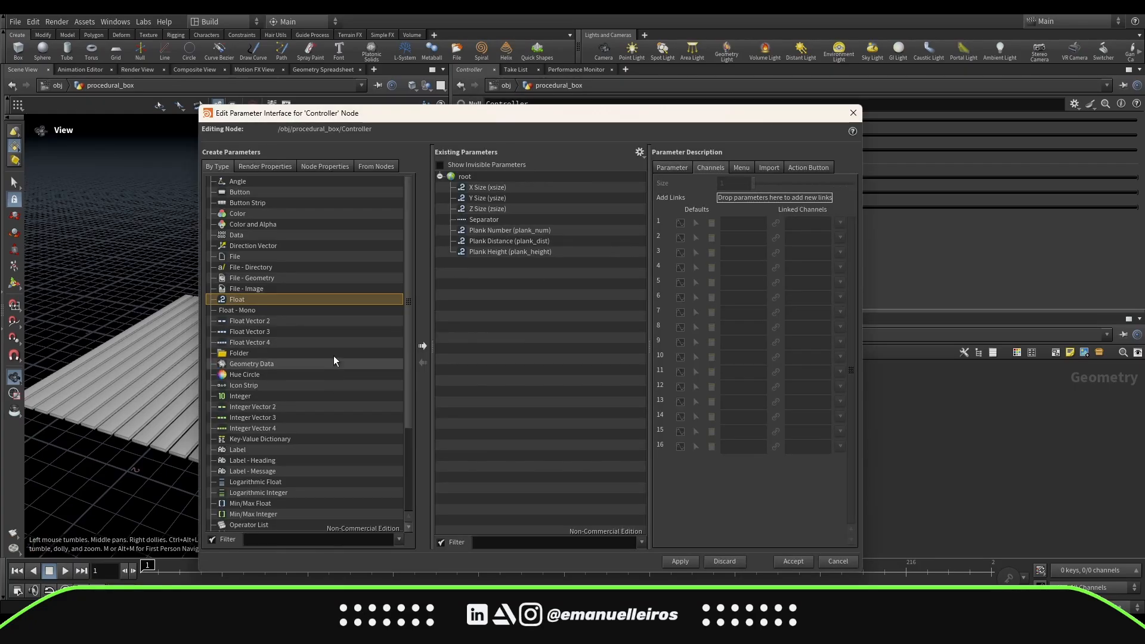
scroll(249, 419, down, 5)
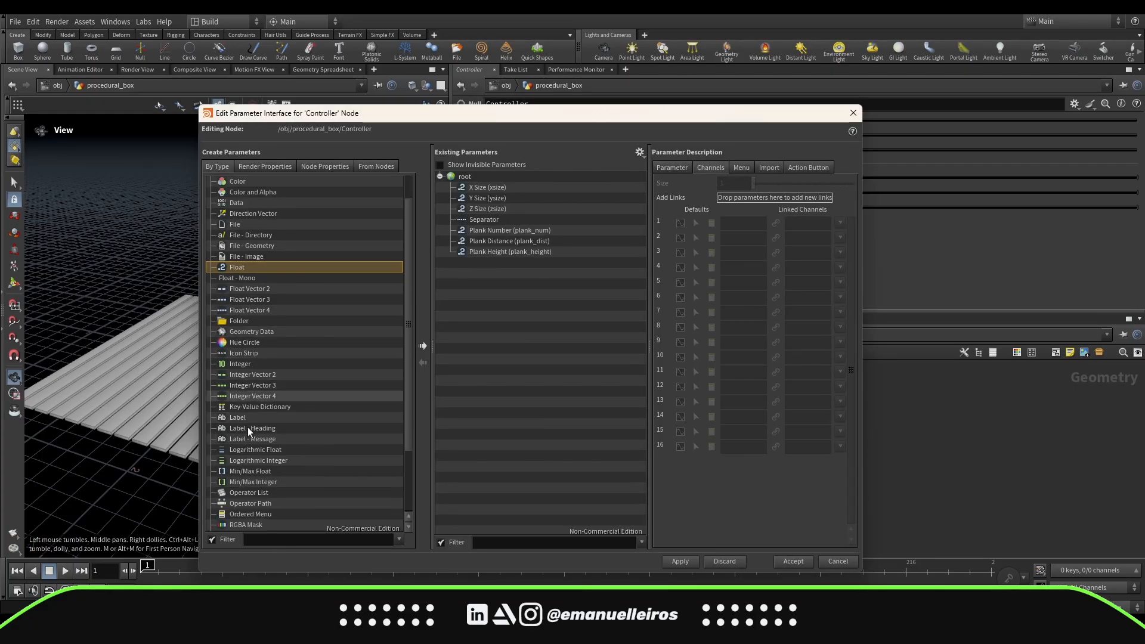
drag(237, 515, 478, 177)
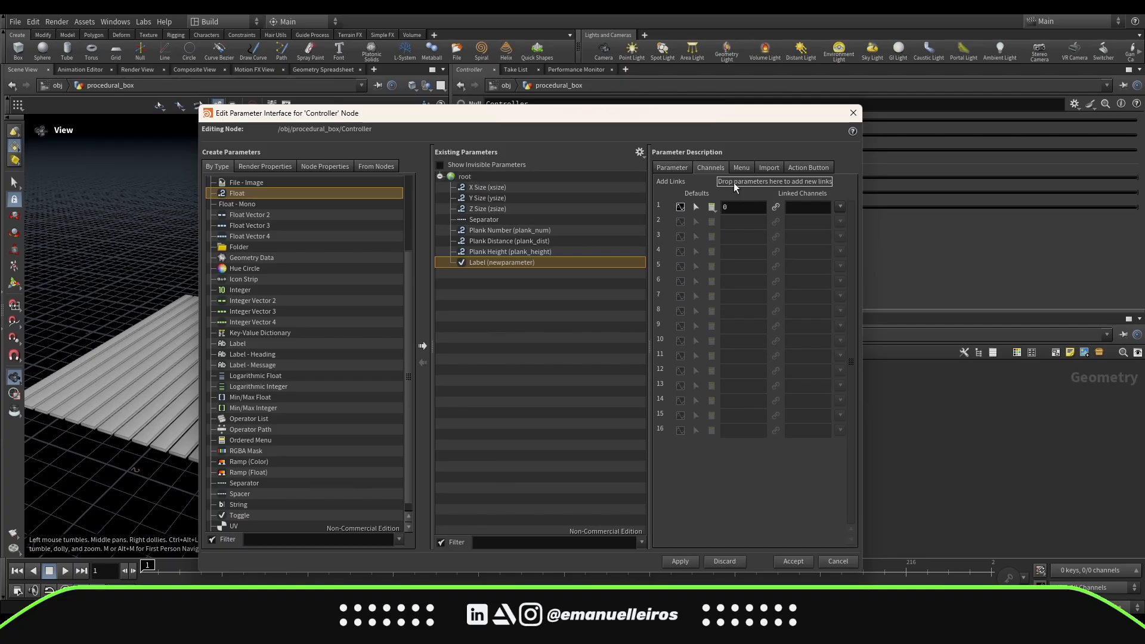
click(686, 170)
double_click(760, 201)
text(Plank)
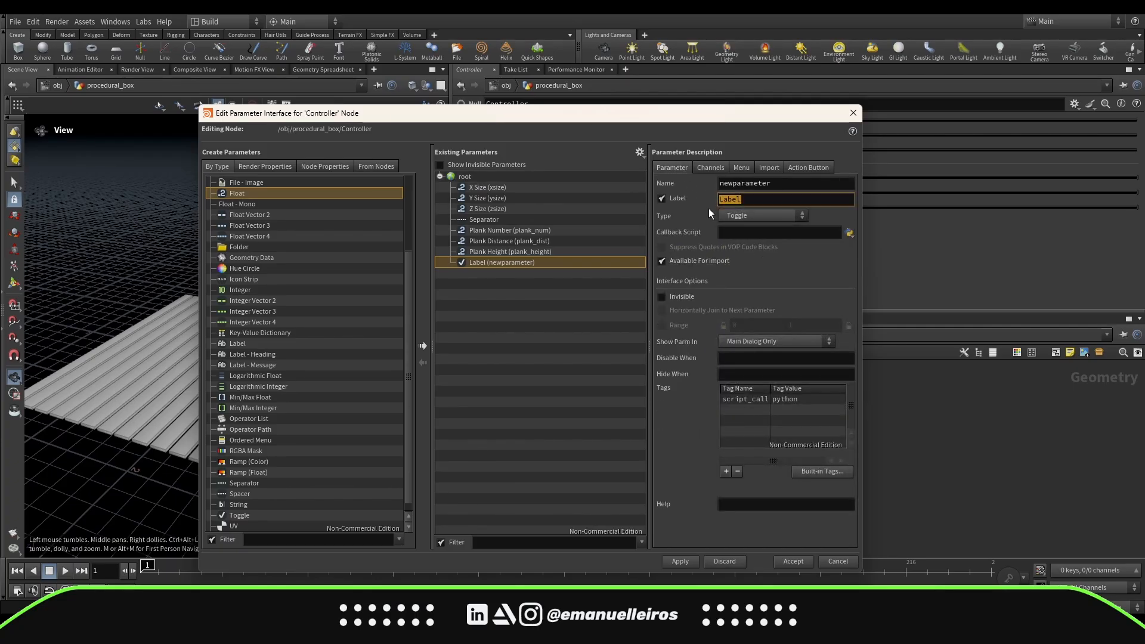
text( Direction)
key(shift+Tab)
text(plank_direction)
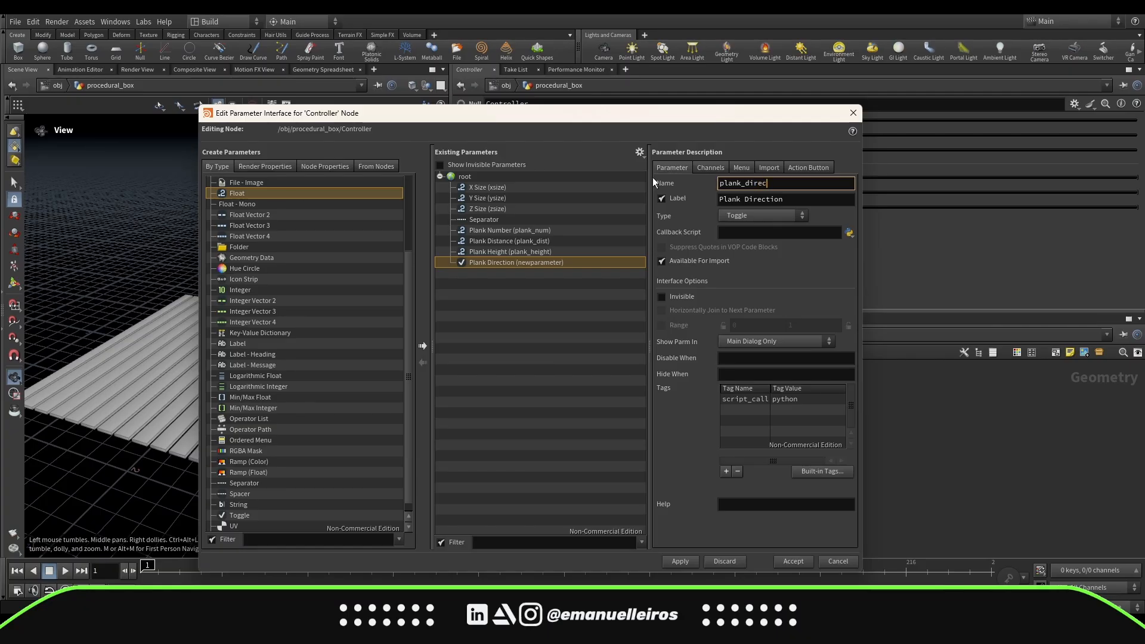
key(Return)
click(792, 561)
Step: Copy the Controller's Plank Direction parameter and paste it as a relative reference into switch1's Select Input
right_click(549, 220)
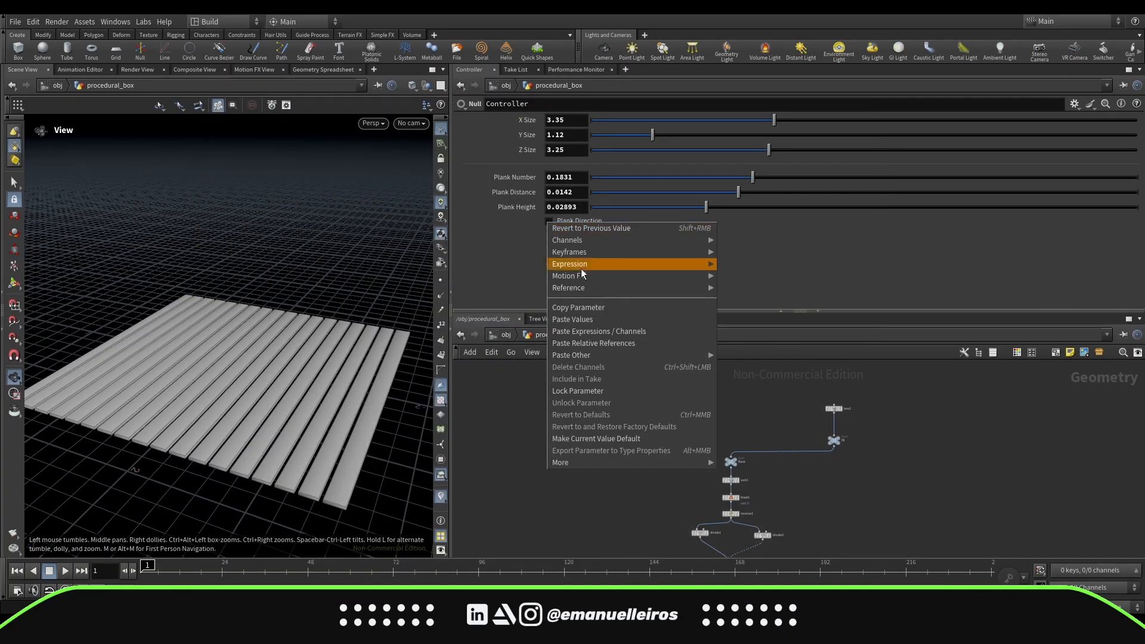
click(588, 308)
scroll(655, 489, up, 2)
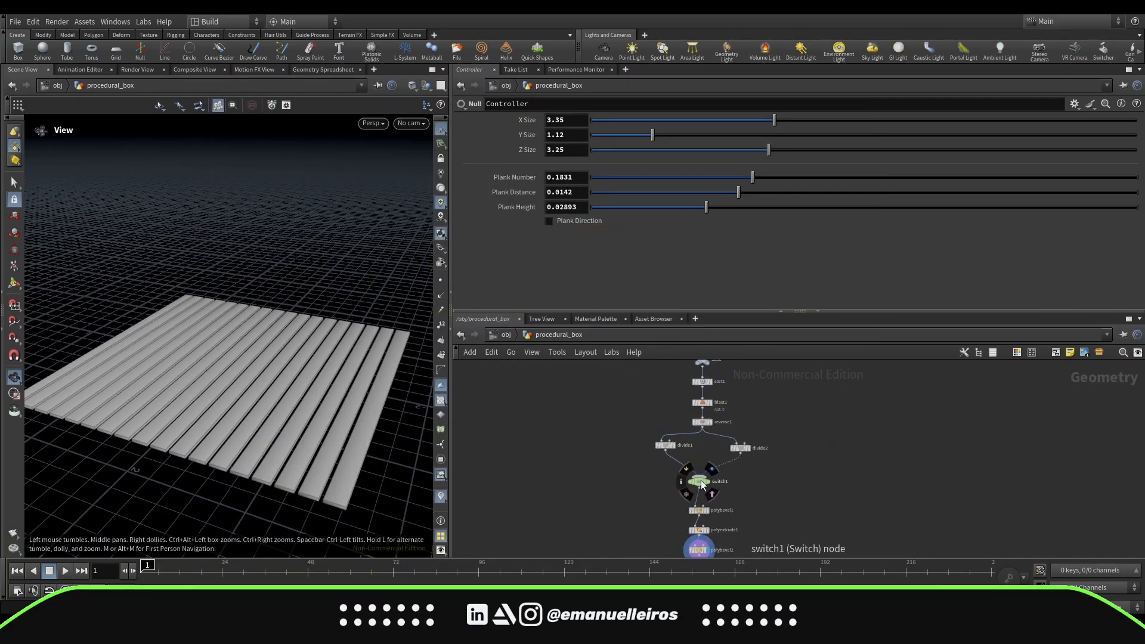
click(697, 481)
right_click(546, 122)
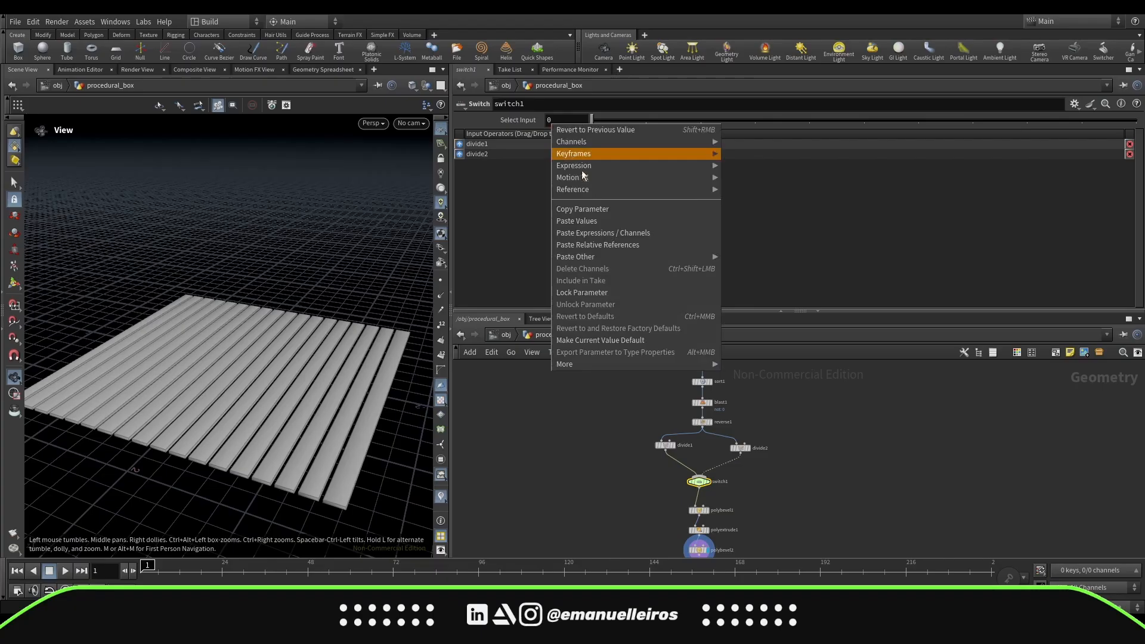
click(630, 242)
Step: Test the Controller's Plank Direction toggle by switching it on and off, and inspect the planks from several angles
middle_drag(643, 453, 672, 550)
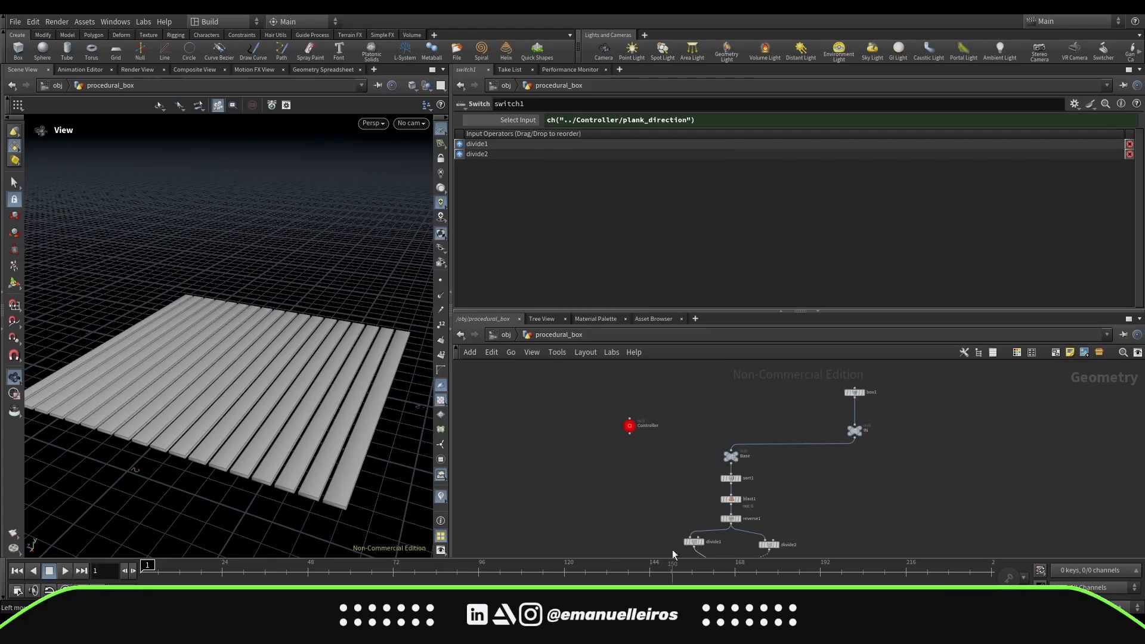
click(630, 425)
click(547, 224)
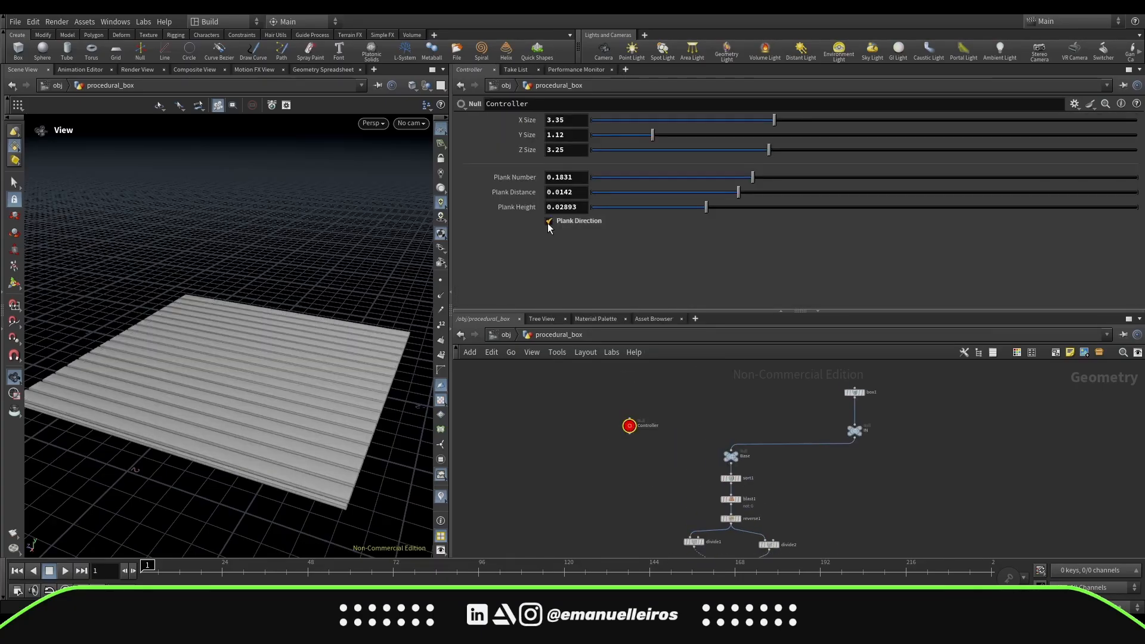
drag(212, 401, 186, 432)
scroll(186, 432, down, 3)
click(550, 224)
click(549, 223)
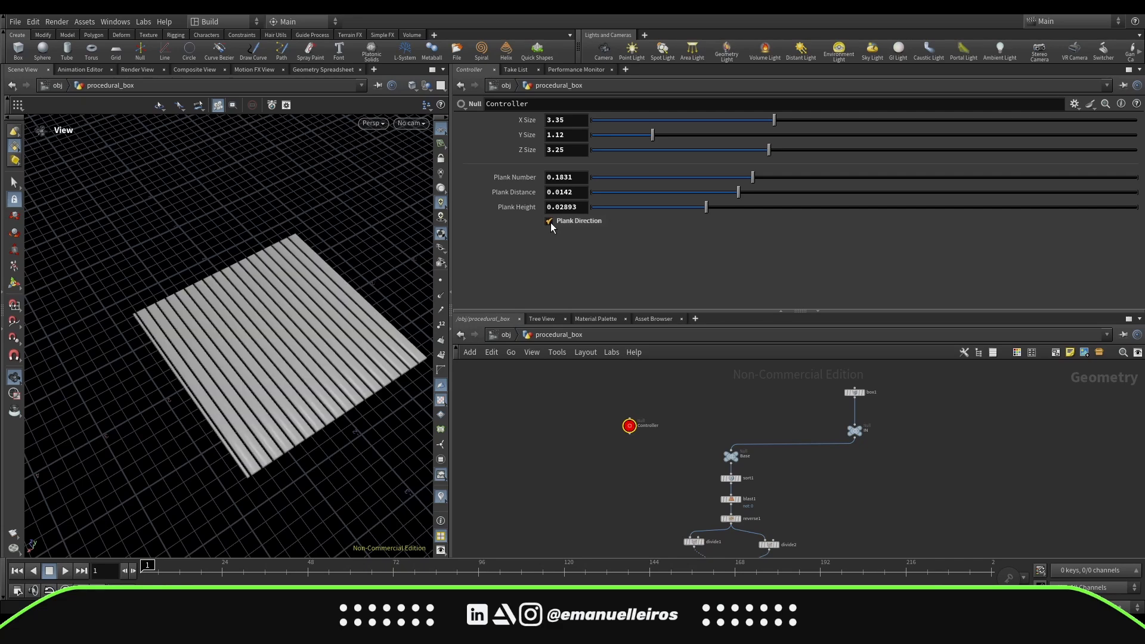
click(550, 223)
click(550, 223)
drag(322, 463, 299, 427)
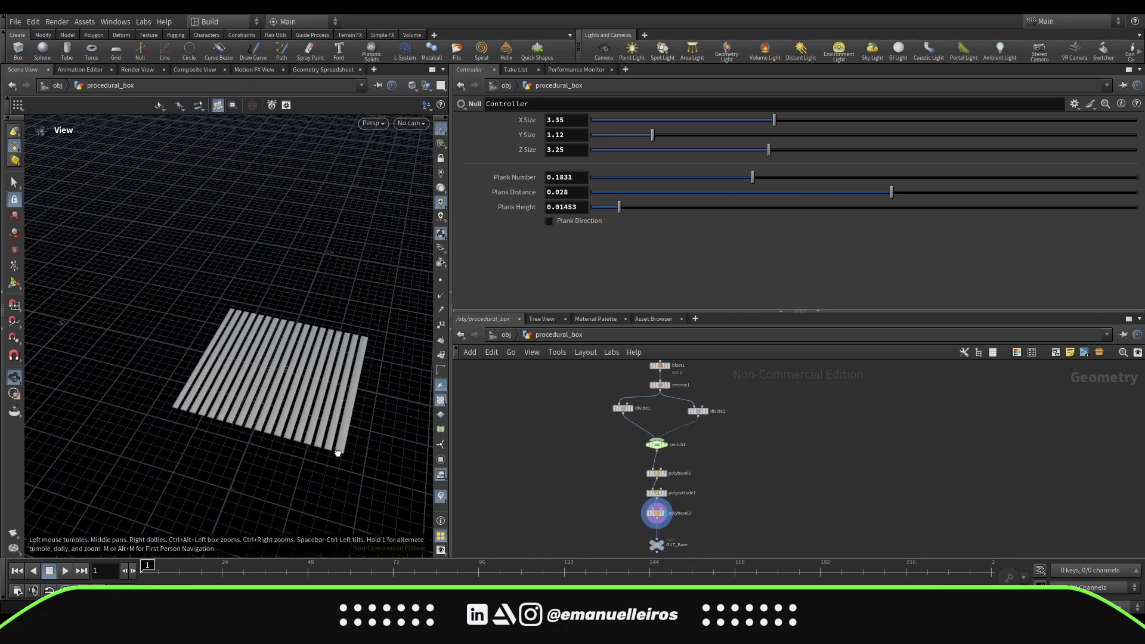
drag(338, 453, 333, 439)
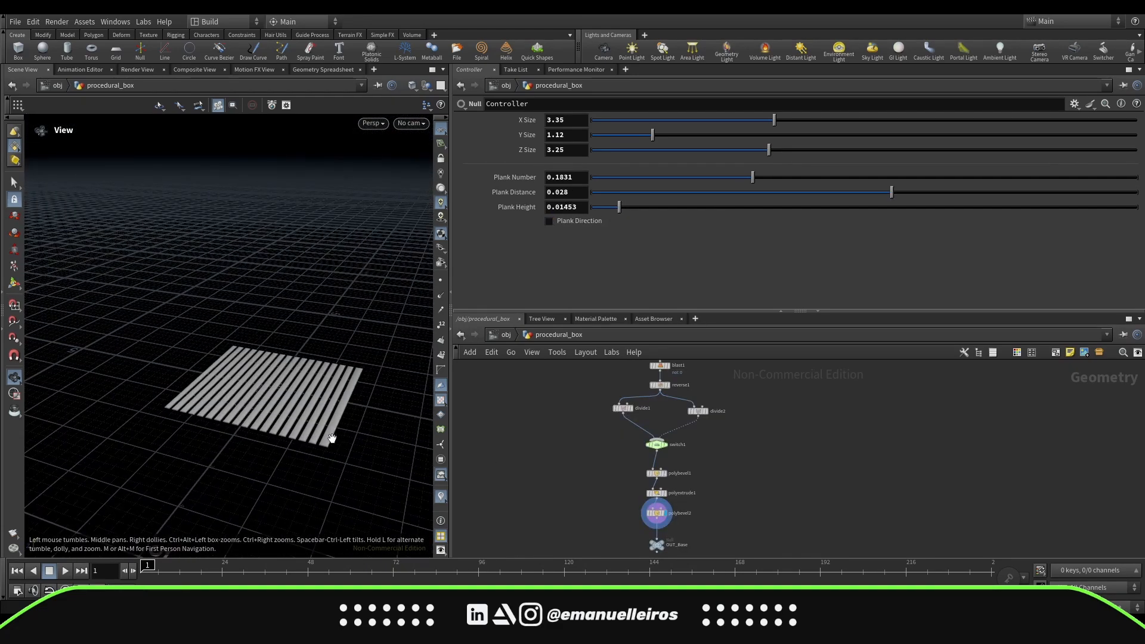
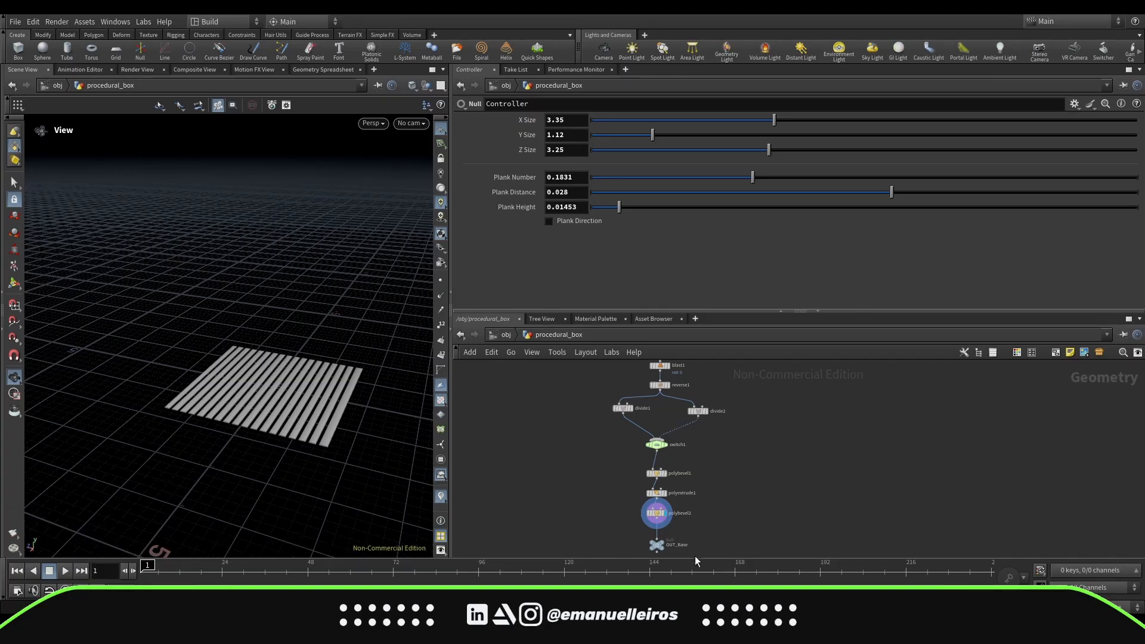
Step: Select all nodes of the plank base's chain, from Base down to OUT_Base
scroll(695, 557, down, 4)
scroll(744, 505, up, 2)
scroll(723, 471, down, 2)
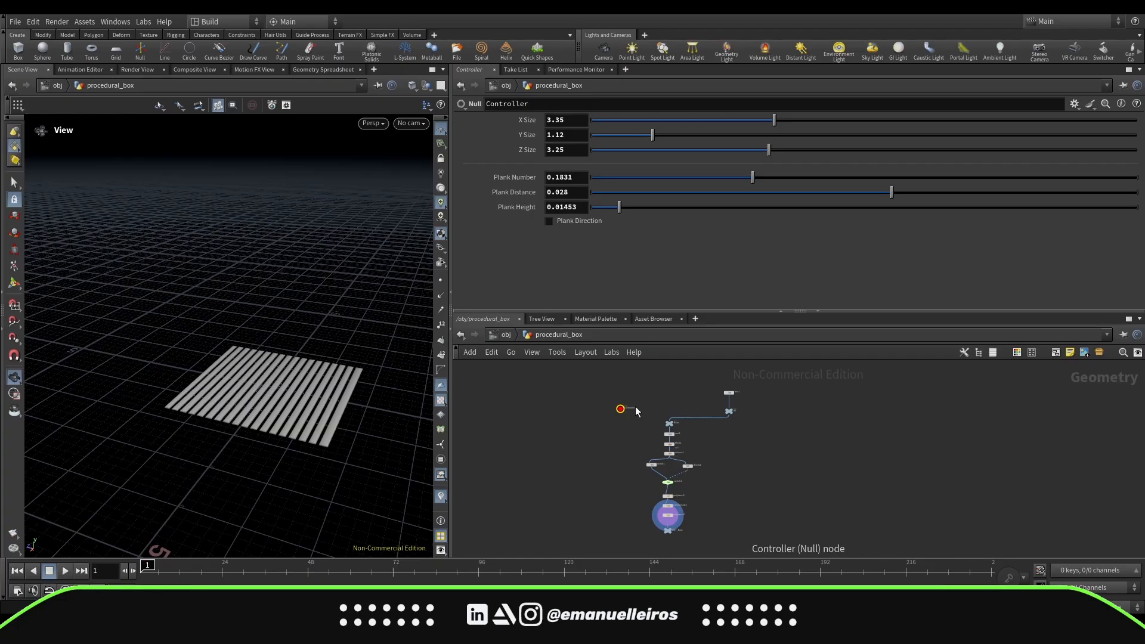
drag(634, 418, 697, 531)
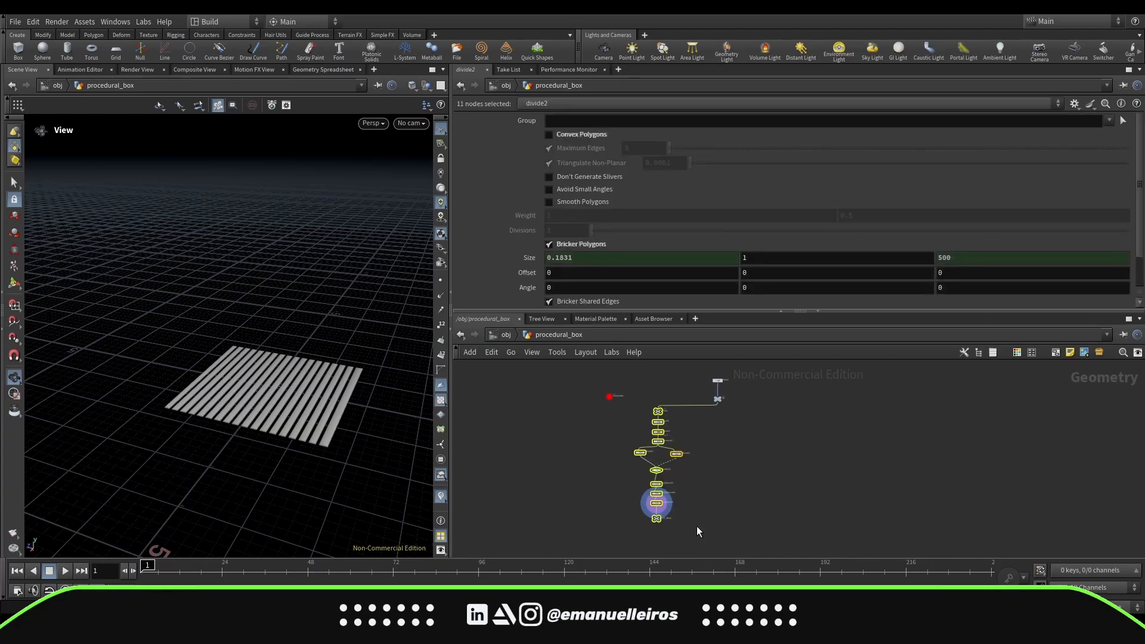
Step: Duplicate the Base node branch beside the original, naming the copy's starting null Top and its ending null OUT_Top
alt+drag(658, 422, 722, 438)
click(766, 456)
scroll(752, 432, up, 4)
click(713, 421)
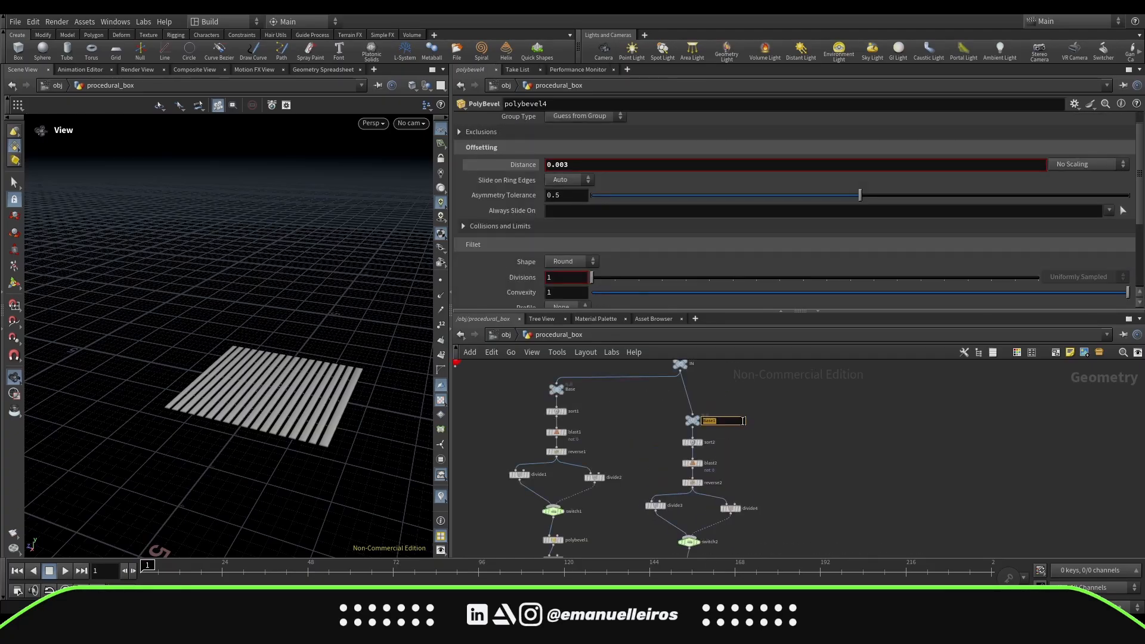
scroll(730, 501, up, 3)
click(705, 531)
middle_drag(777, 482, 794, 522)
text(Top)
key(Return)
scroll(782, 473, down, 1)
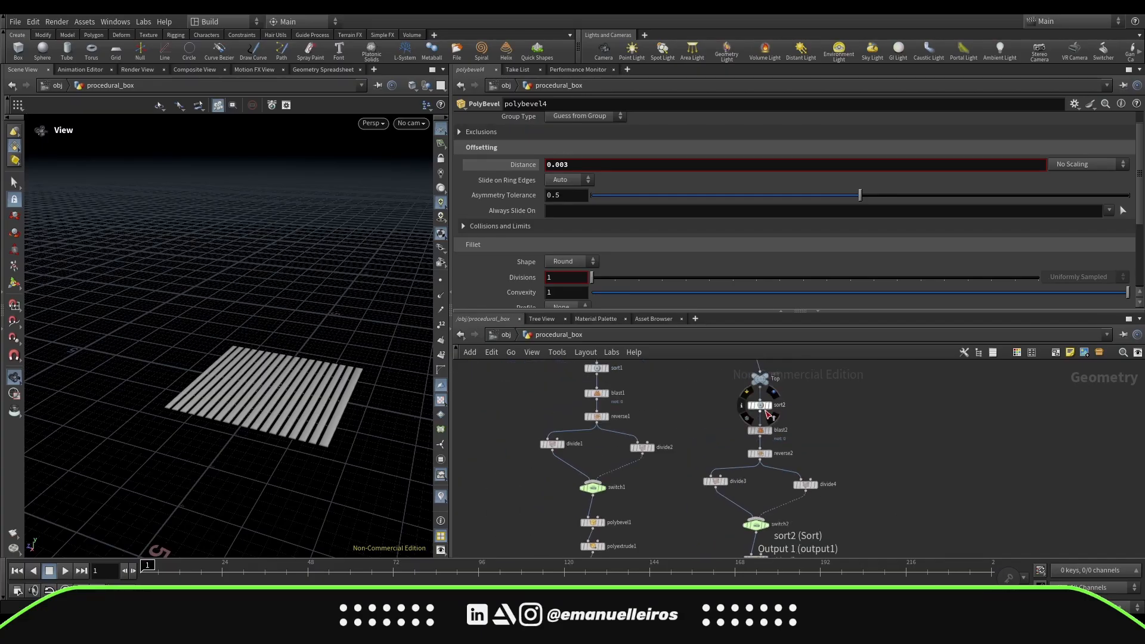
scroll(875, 480, down, 4)
scroll(835, 439, up, 3)
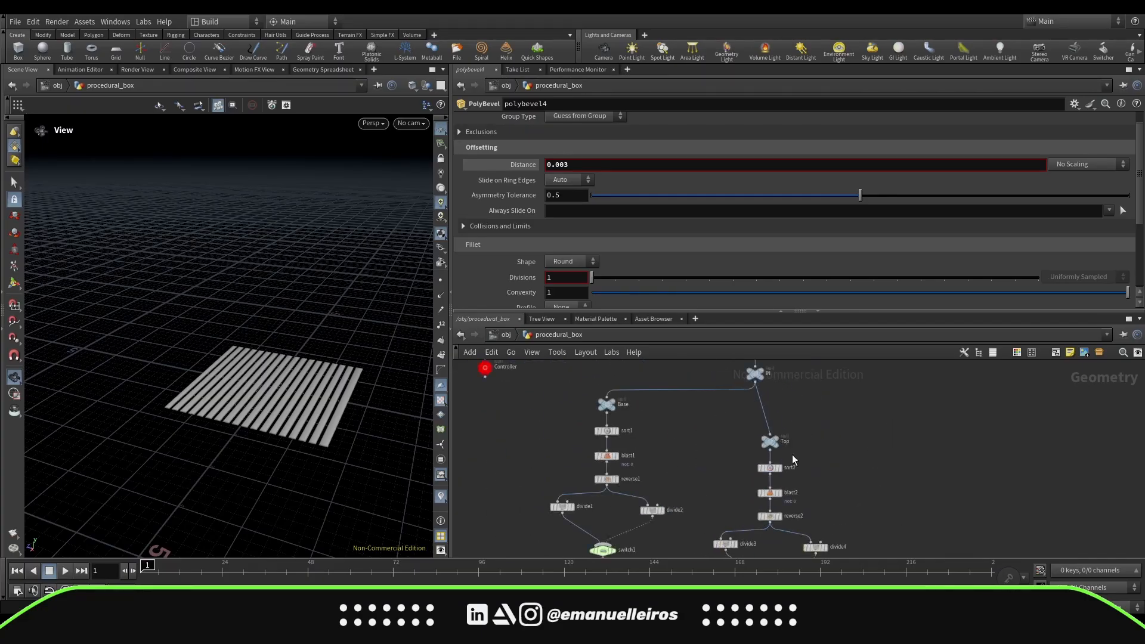
Step: Enable Reverse Primitive Sort on the Top branch's sort node
click(769, 468)
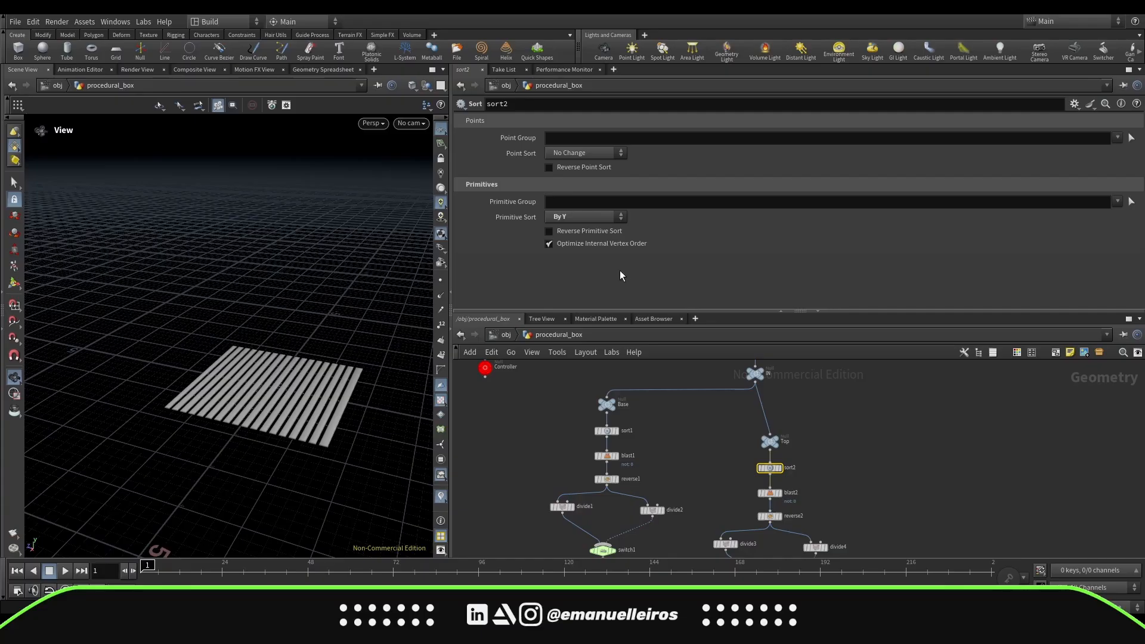
click(549, 232)
drag(350, 365, 358, 418)
scroll(715, 462, down, 3)
Step: Merge the OUT_Base and OUT_Top nulls into one new node and display the merged result
middle_drag(707, 537, 692, 440)
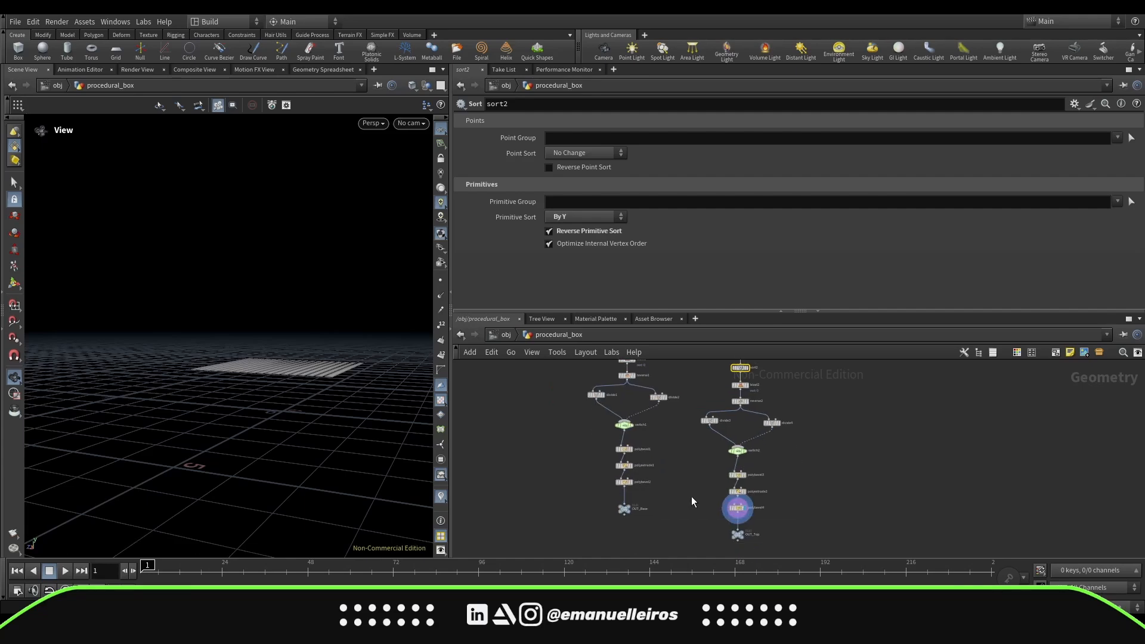
middle_drag(685, 520, 637, 462)
click(575, 457)
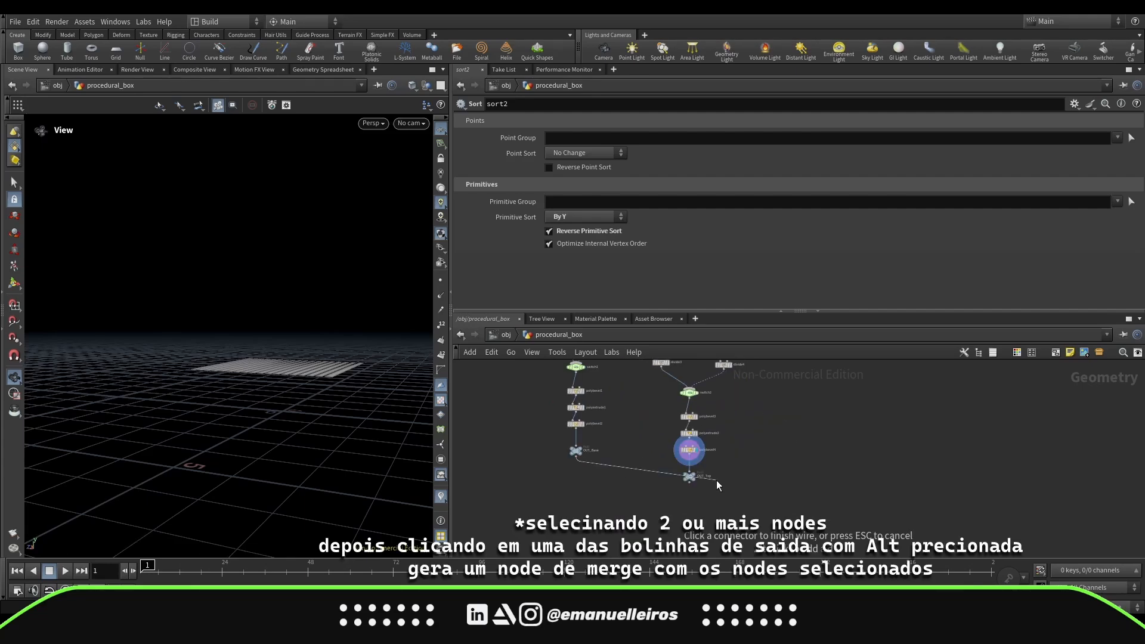
key(Escape)
click(576, 451)
shift+click(689, 476)
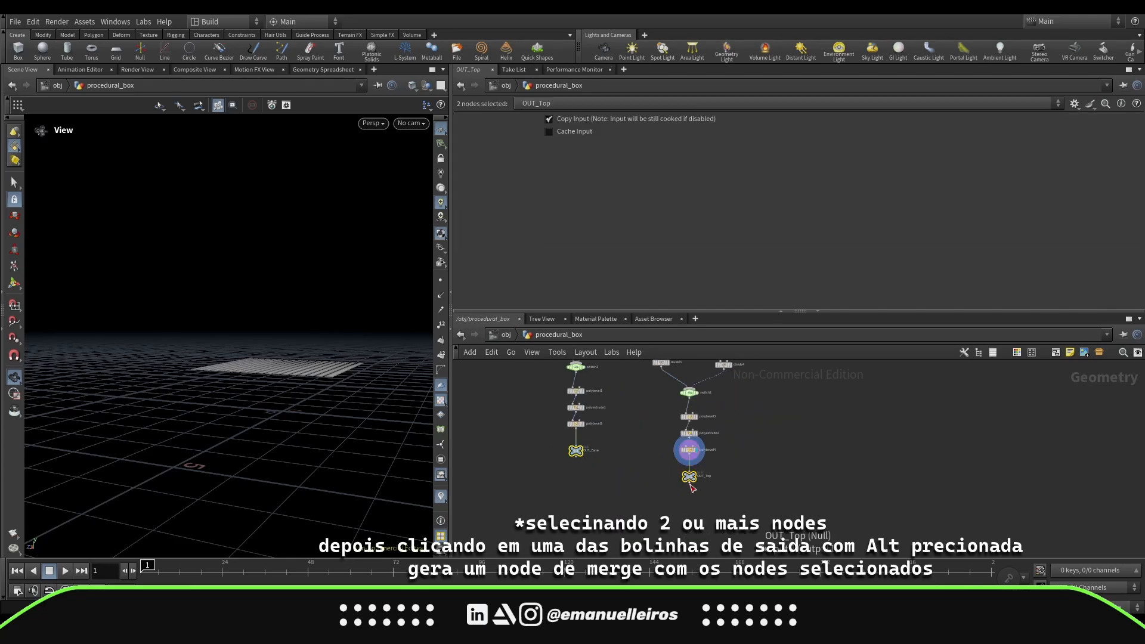
alt+drag(689, 482, 650, 512)
click(654, 520)
click(658, 511)
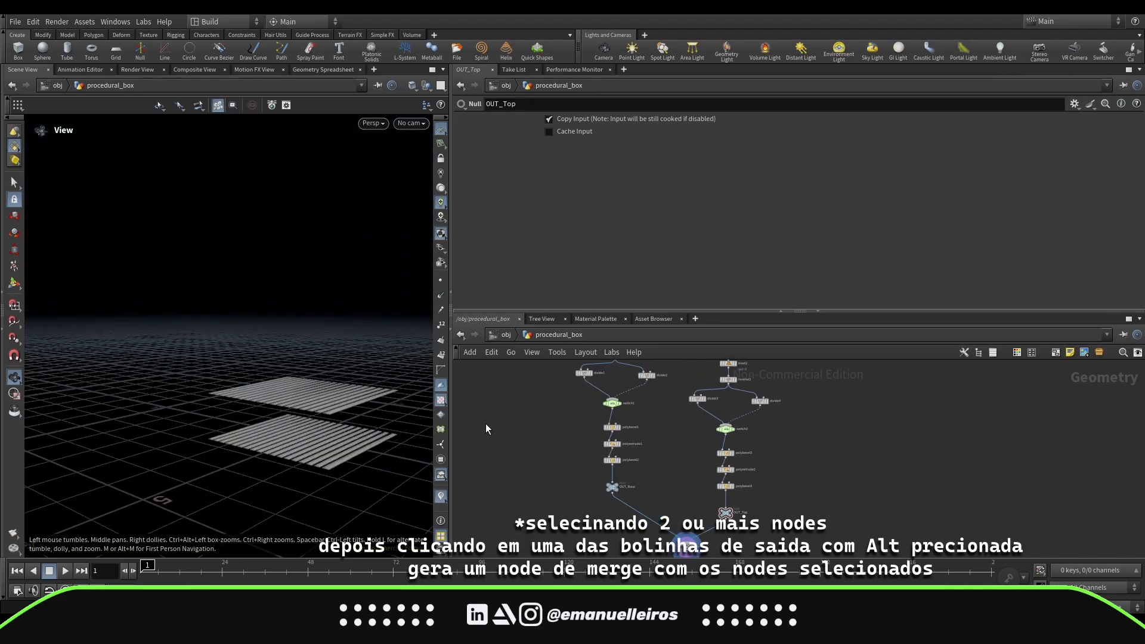
Step: On the Controller, set Y Size to 2.05, Plank Number to 0.22 and Plank Distance to 0.01871
drag(612, 409, 612, 405)
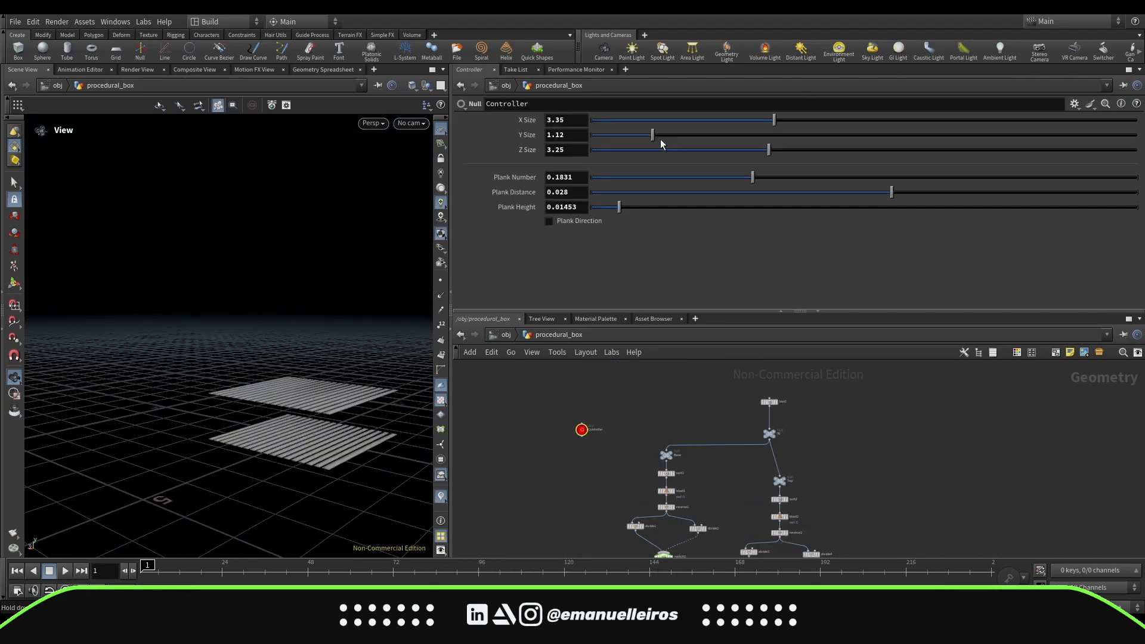
drag(652, 135, 705, 142)
drag(381, 370, 378, 413)
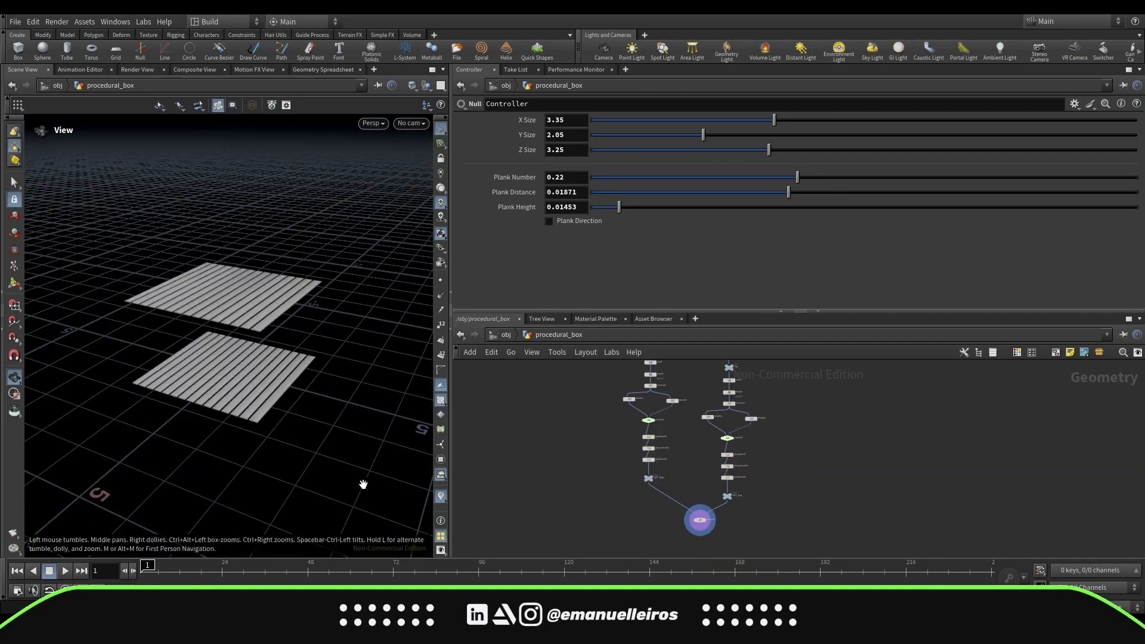
drag(363, 481, 310, 413)
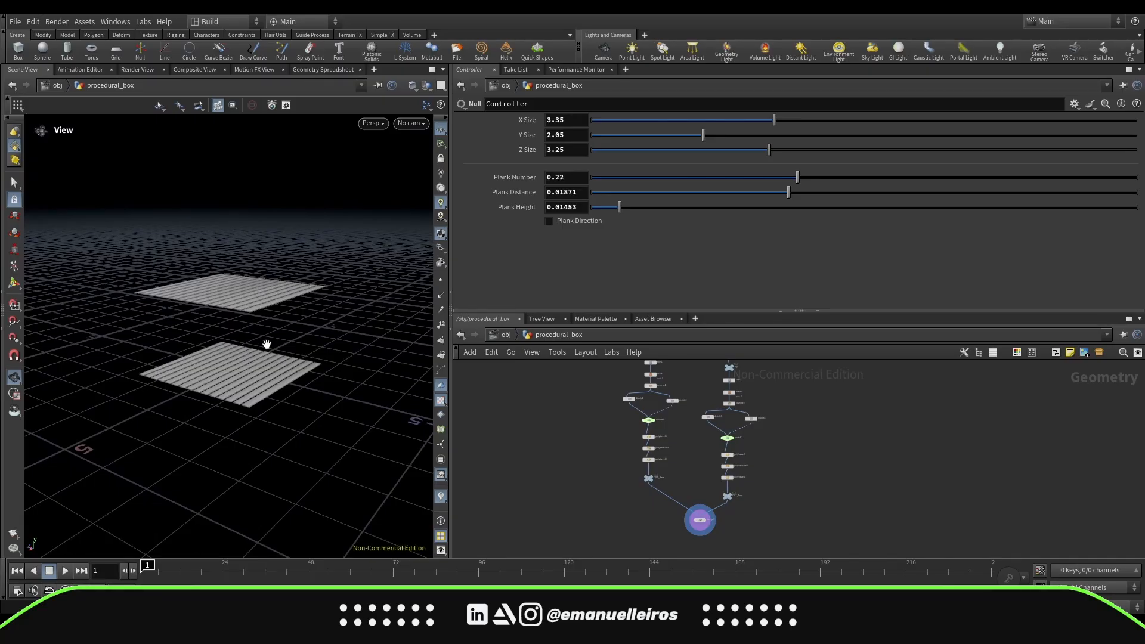
Step: Add a null beside the Top branch, wire it to the shared input null and name it Sides
mouse_move(801, 450)
middle_down()
mouse_move(775, 471)
mouse_move(722, 460)
middle_up()
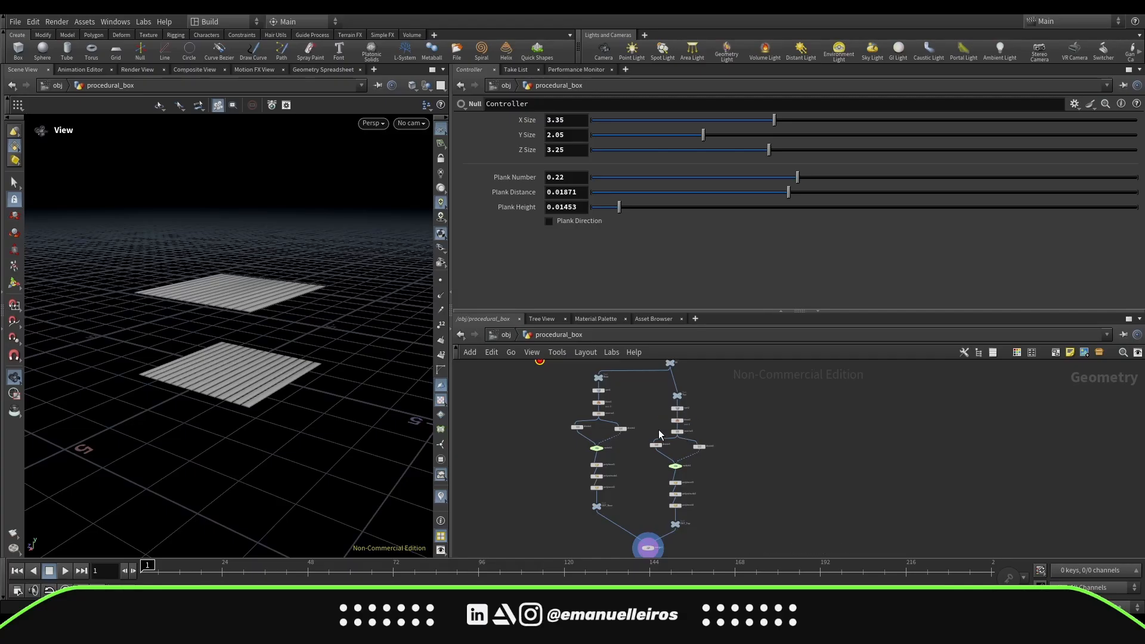
scroll(602, 453, up, 5)
key(Tab)
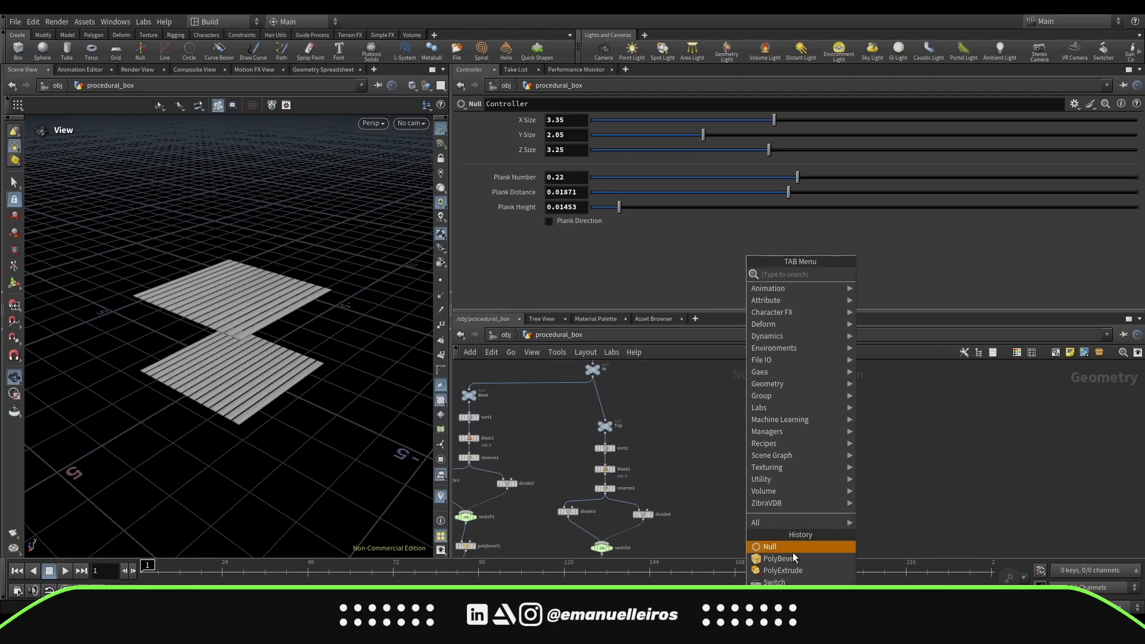
click(792, 550)
click(740, 434)
middle_drag(692, 471, 714, 512)
scroll(726, 464, up, 3)
drag(561, 397, 777, 470)
click(797, 480)
text(Sides)
key(Return)
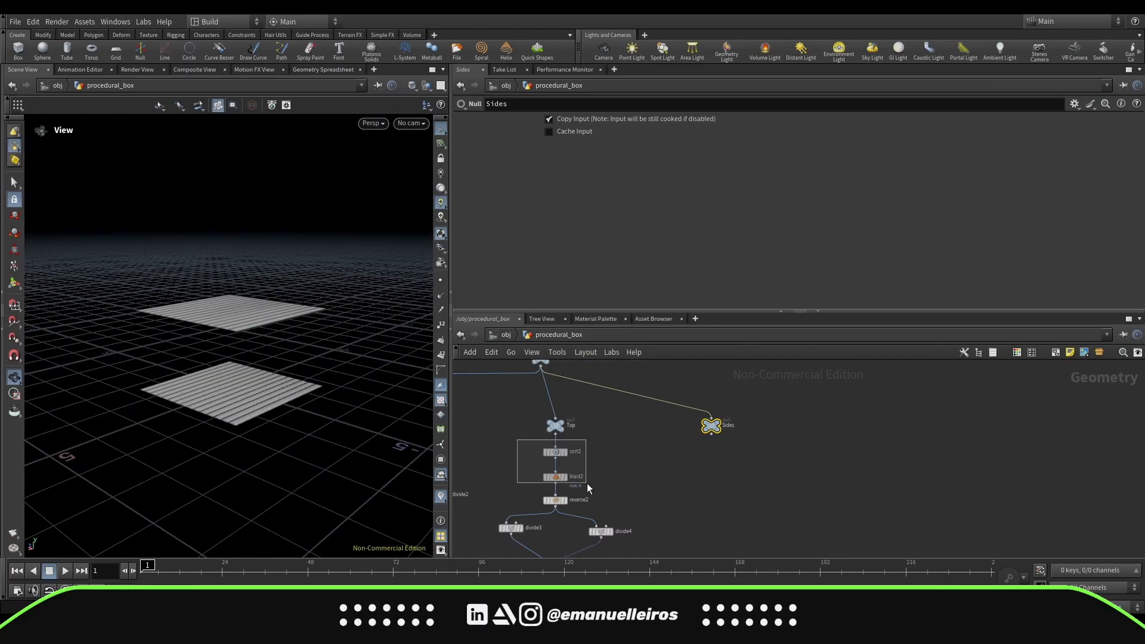
Step: Add a Group Create node connected below the Sides null and display its output
drag(586, 483, 600, 494)
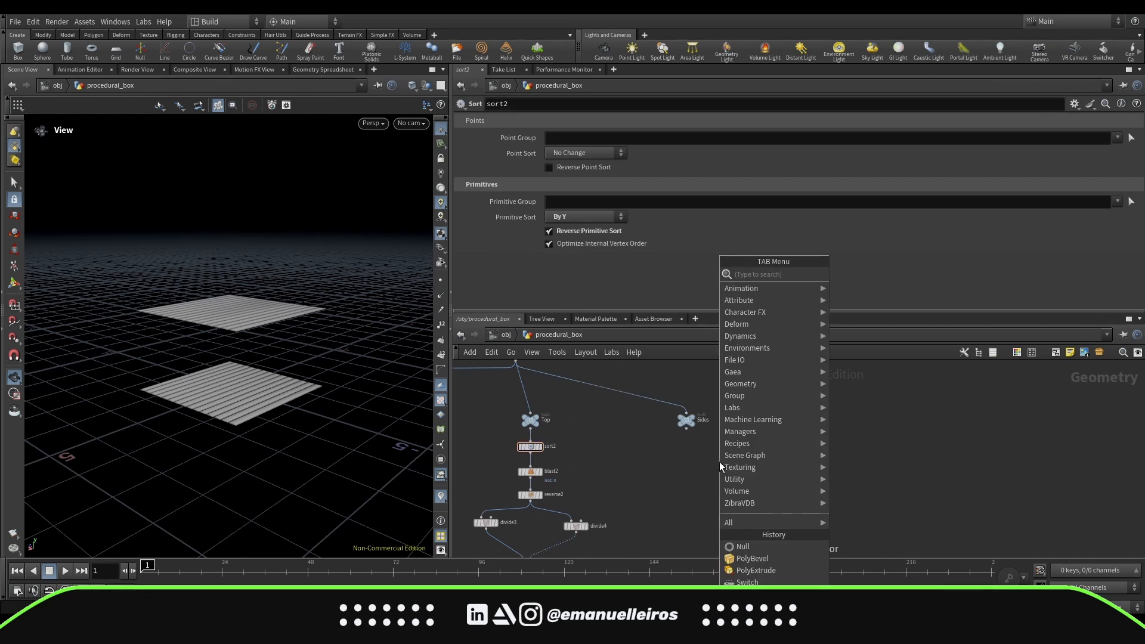
text(g)
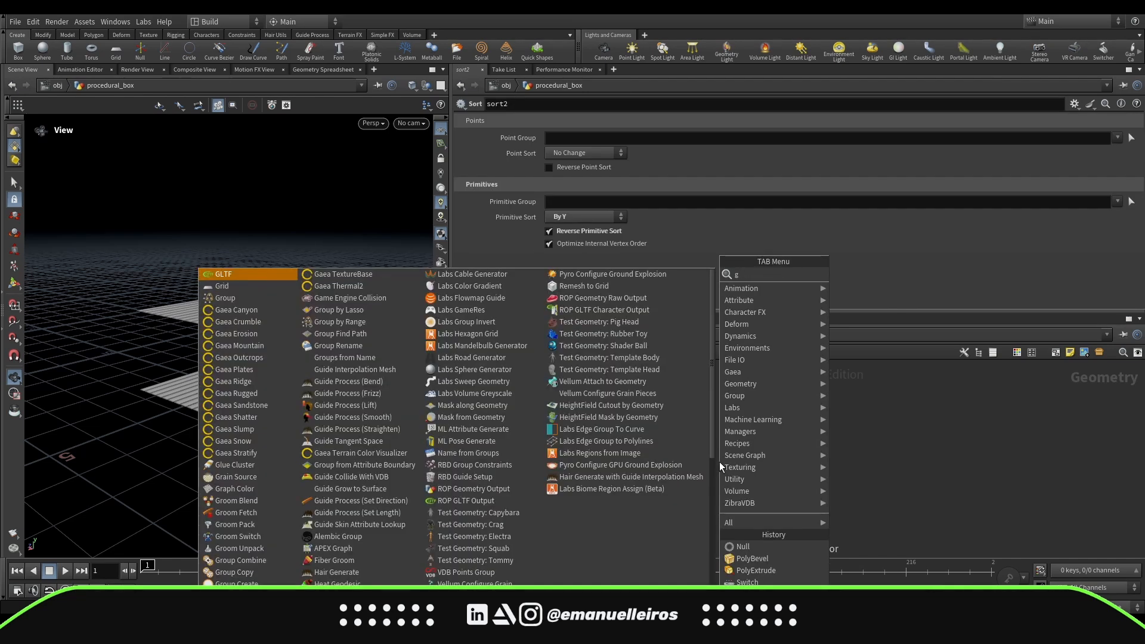
text(cre)
key(Return)
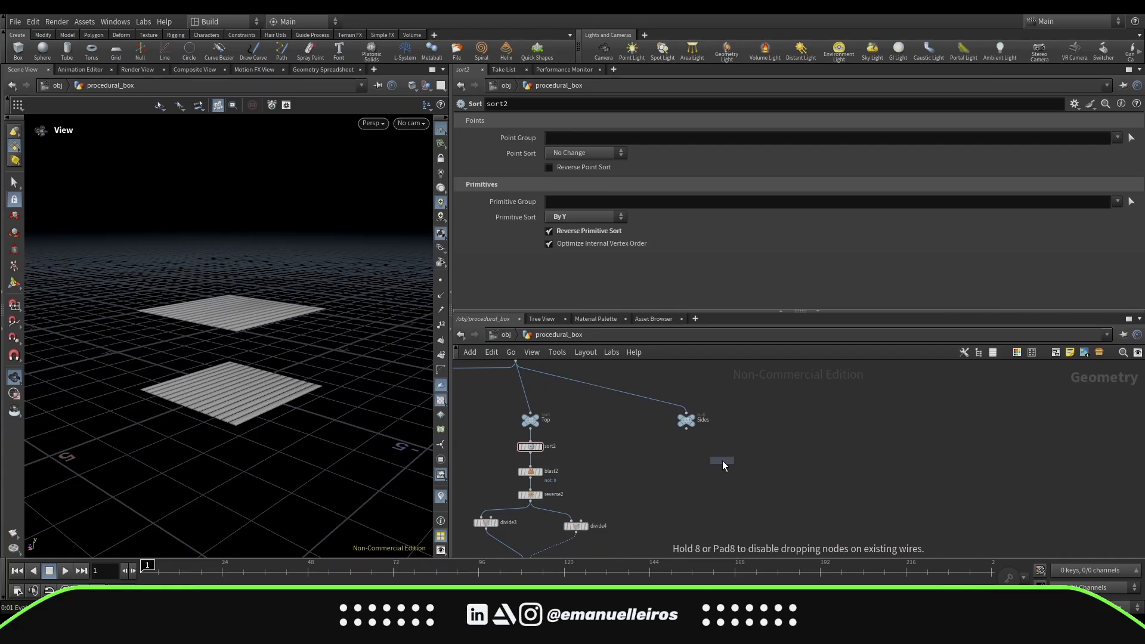
click(722, 460)
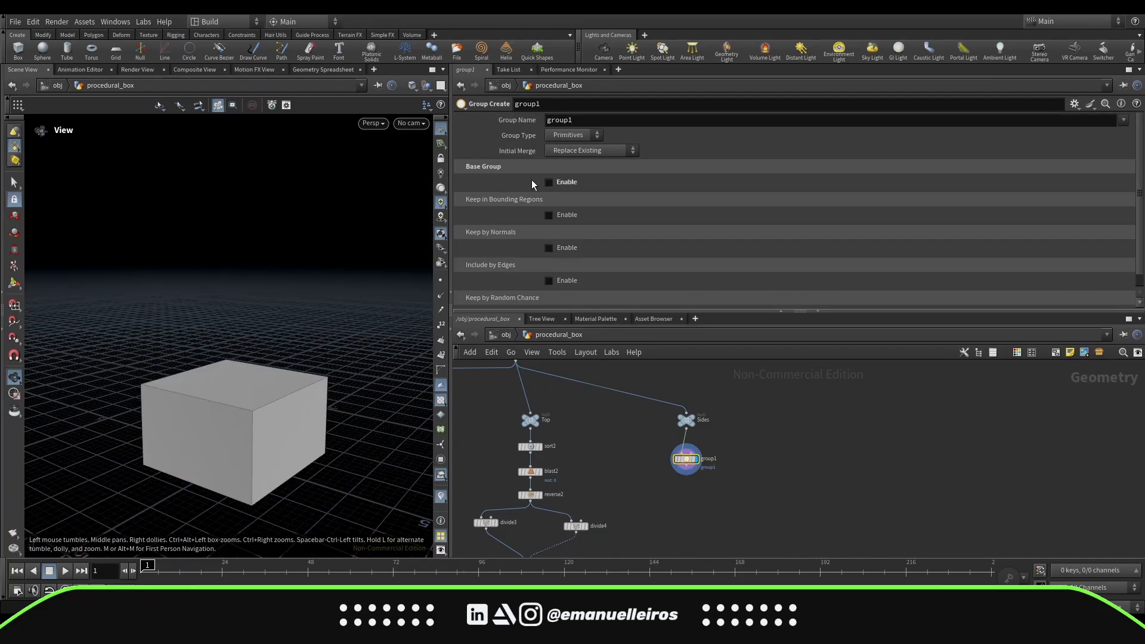
Step: Keep group primitives by normals with direction 0, 1, 0 and spread angle 0, including normals matching the opposite direction
click(548, 248)
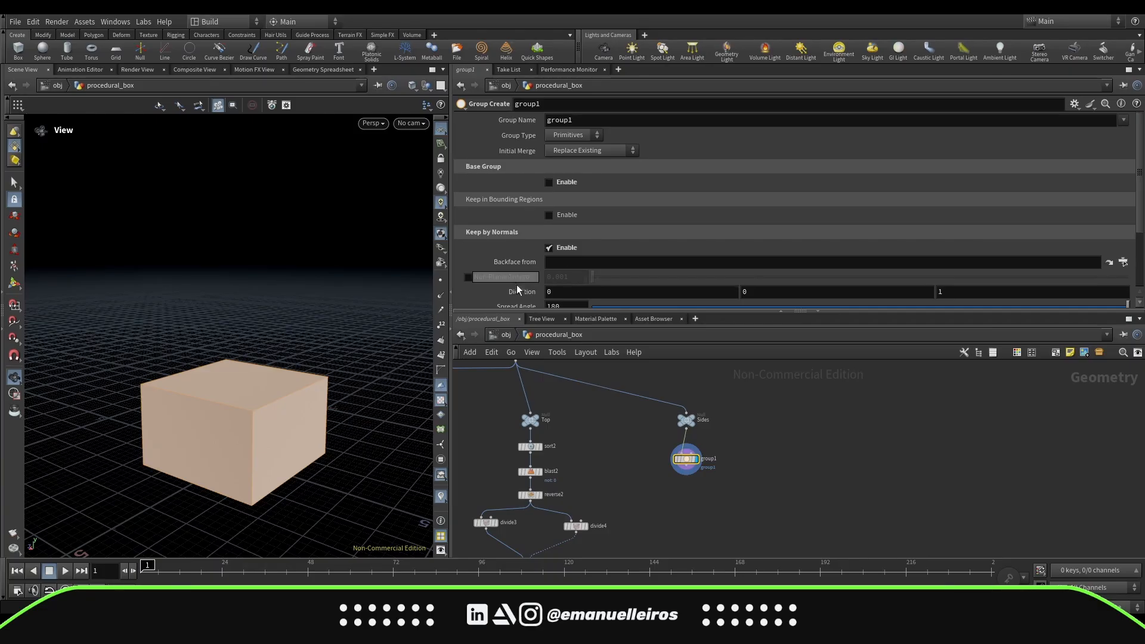
scroll(555, 237, down, 3)
click(762, 232)
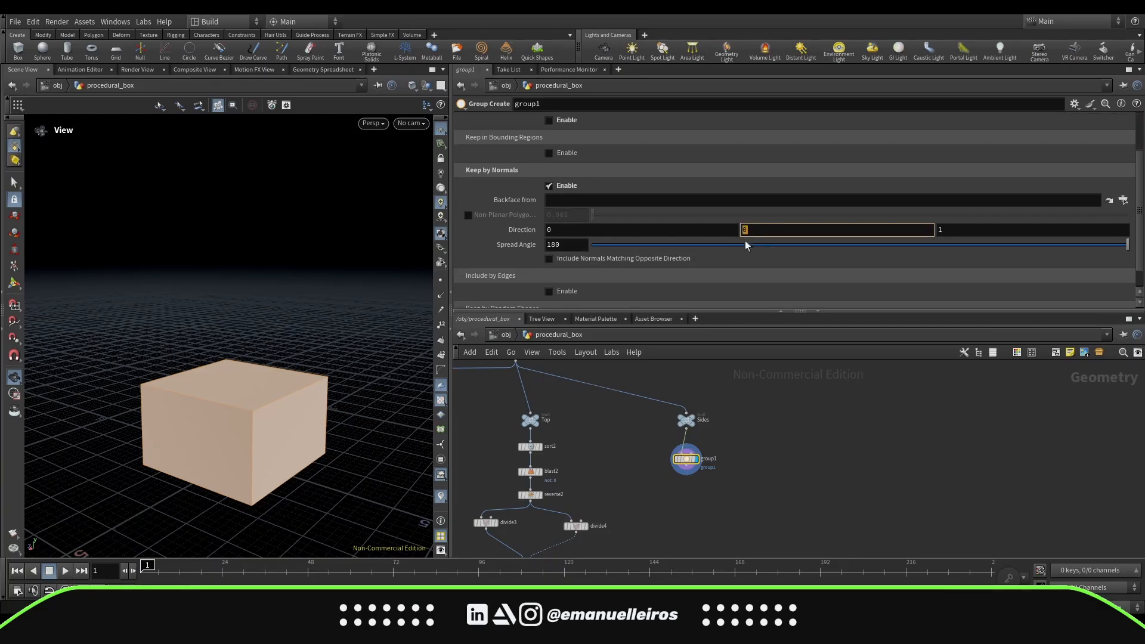
text(1)
click(951, 232)
text(0)
key(Return)
drag(996, 248, 570, 241)
drag(325, 322, 603, 283)
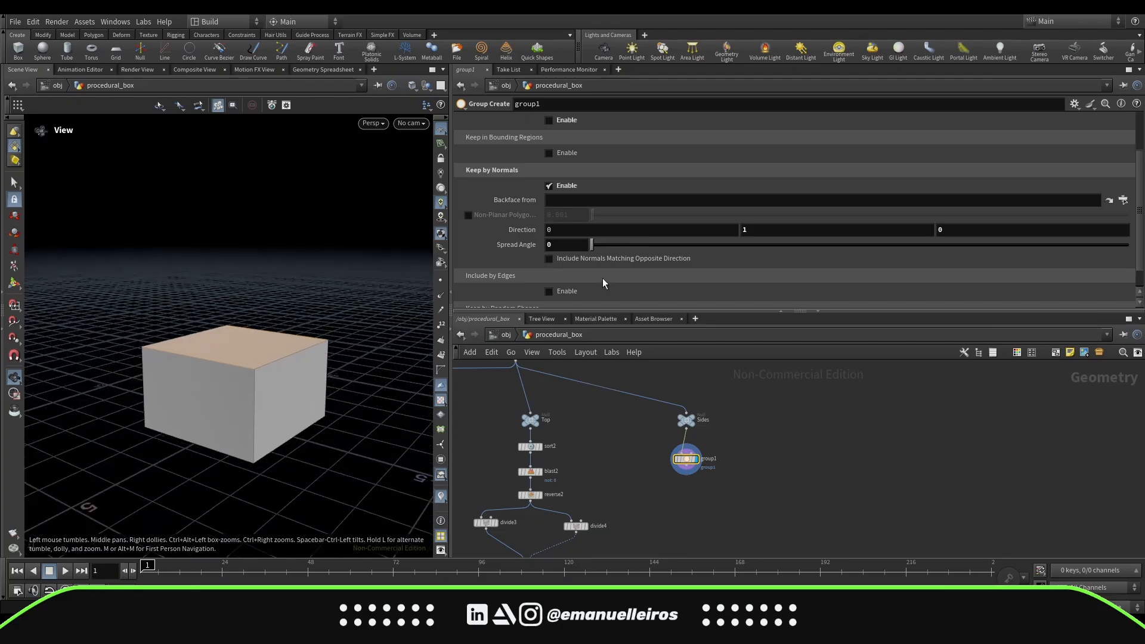
click(549, 258)
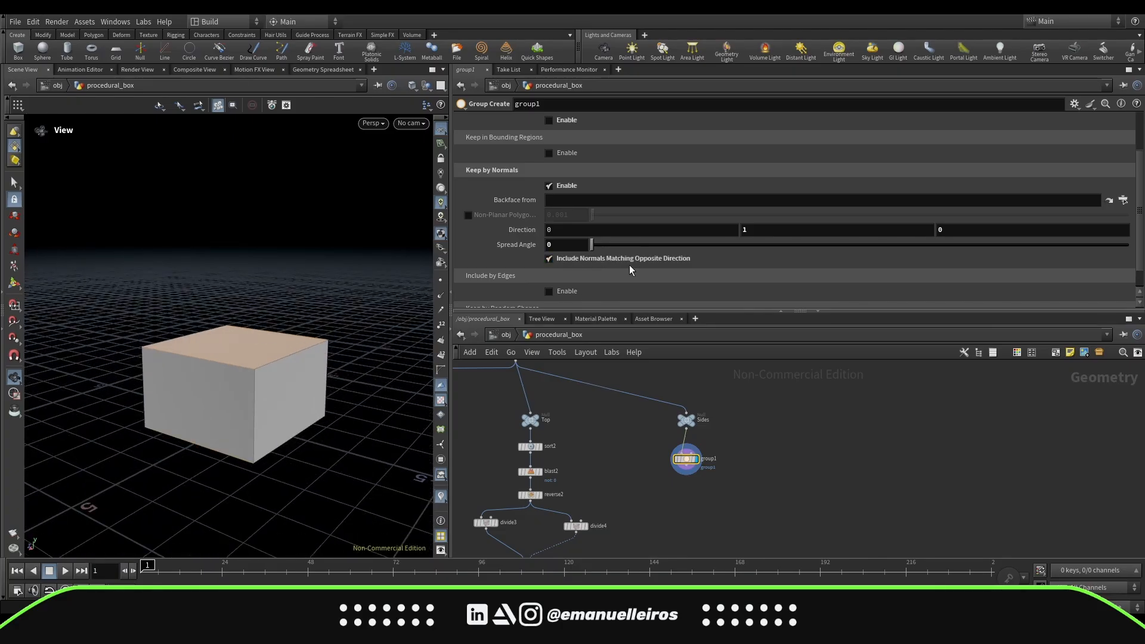
mouse_move(304, 451)
mouse_down()
mouse_move(288, 364)
mouse_move(316, 453)
mouse_up()
Step: Set the group name of the Sides branch's Group Create node to to_delete
scroll(477, 137, up, 3)
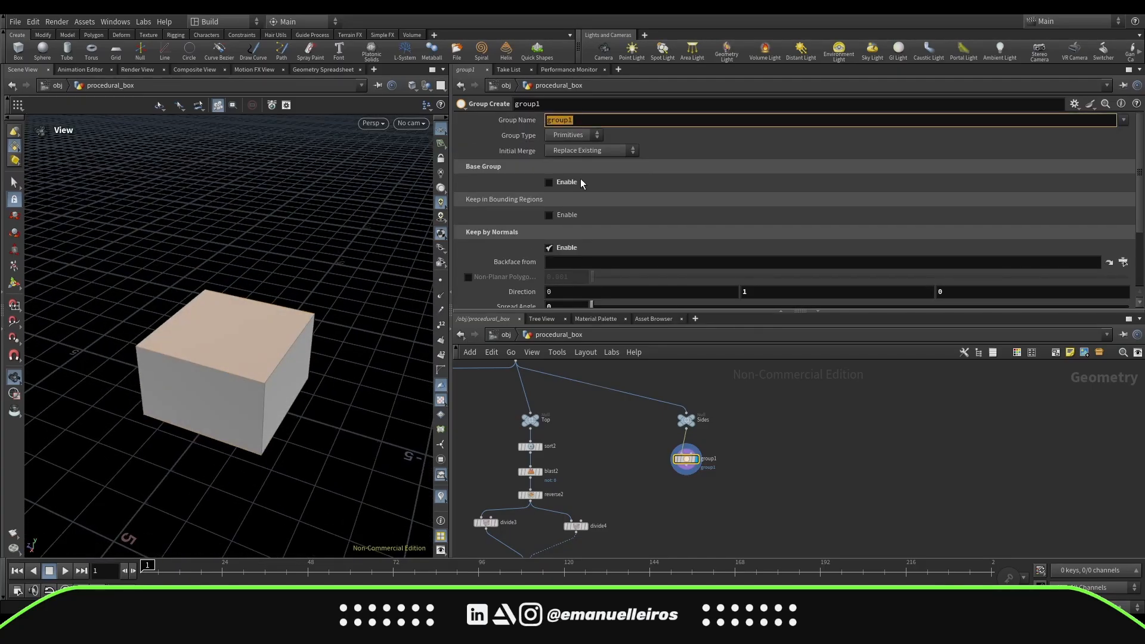
text(to)
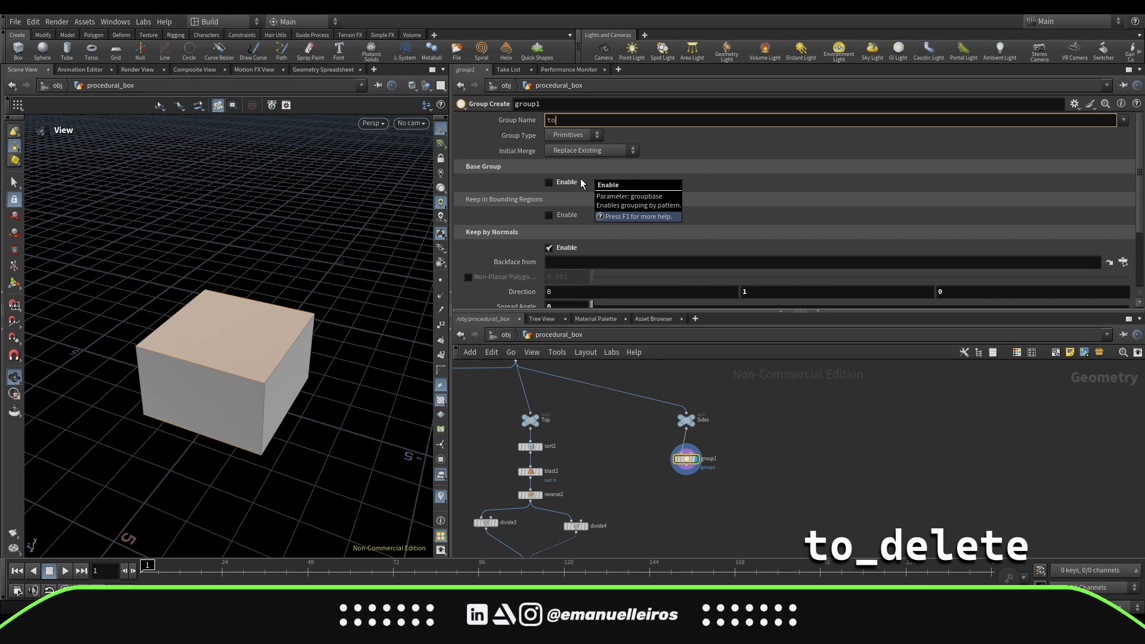
text(_delete)
key(Return)
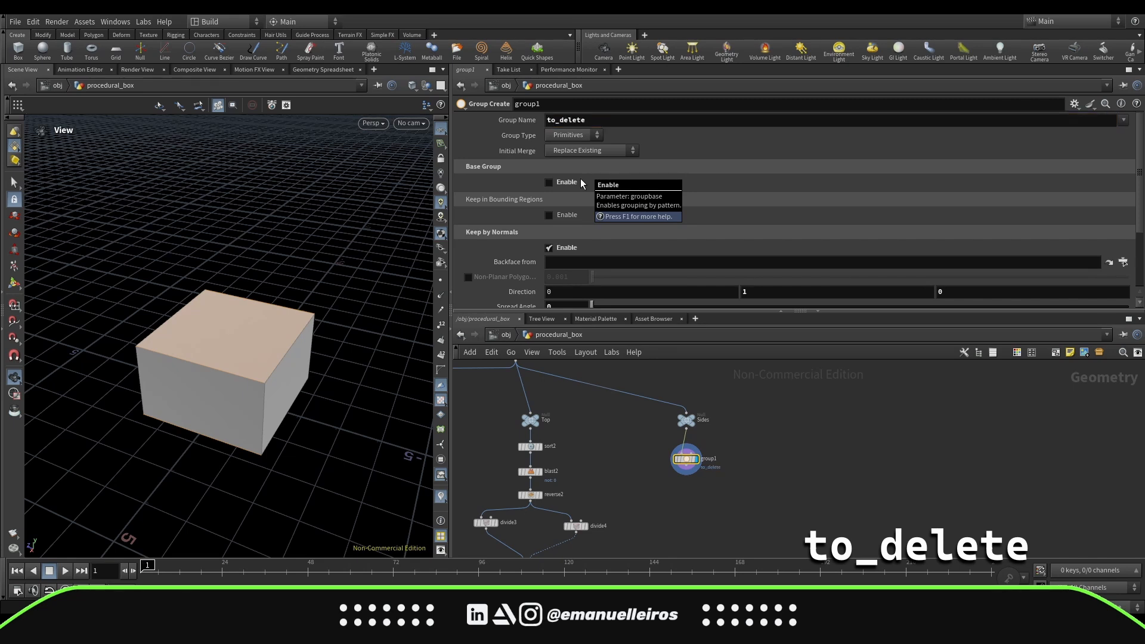
Step: Add a Blast node after the Sides branch's group node and make it delete the to_delete group
key(Tab)
text(blast)
key(Return)
click(689, 494)
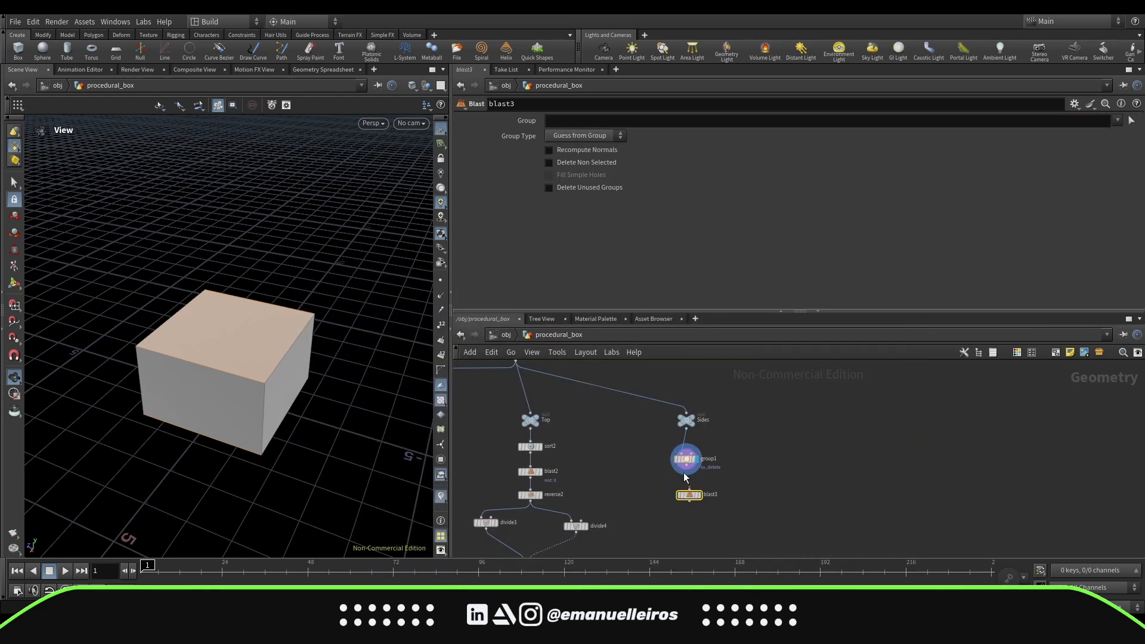
click(1116, 120)
click(1102, 133)
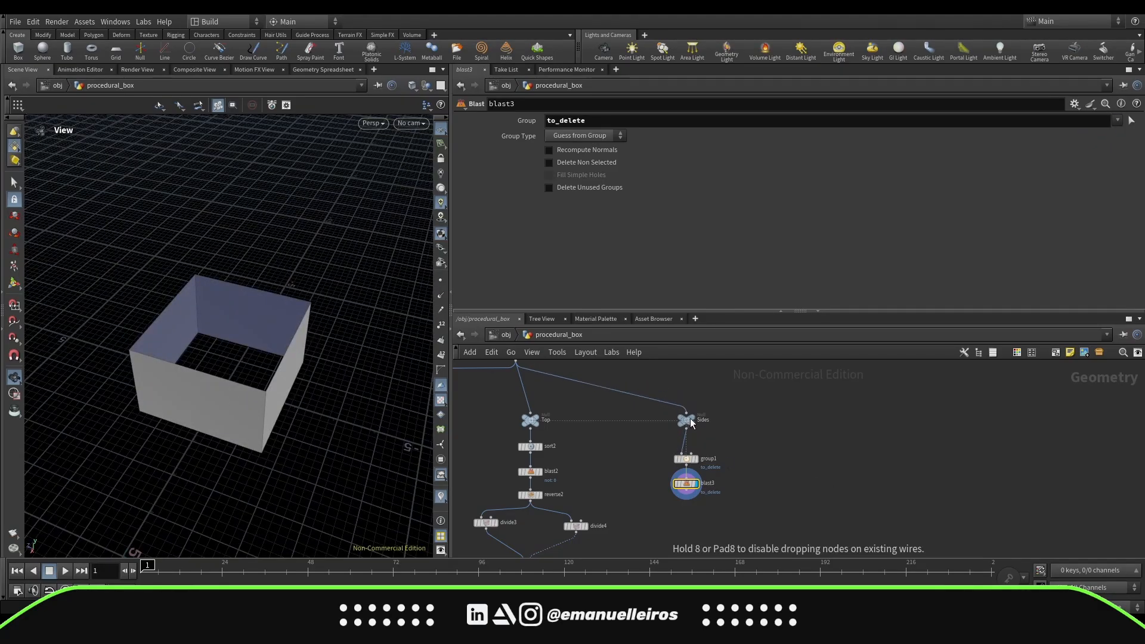
Step: Line up the group and blast nodes directly beneath the Sides null
drag(707, 502, 707, 500)
drag(686, 458, 686, 446)
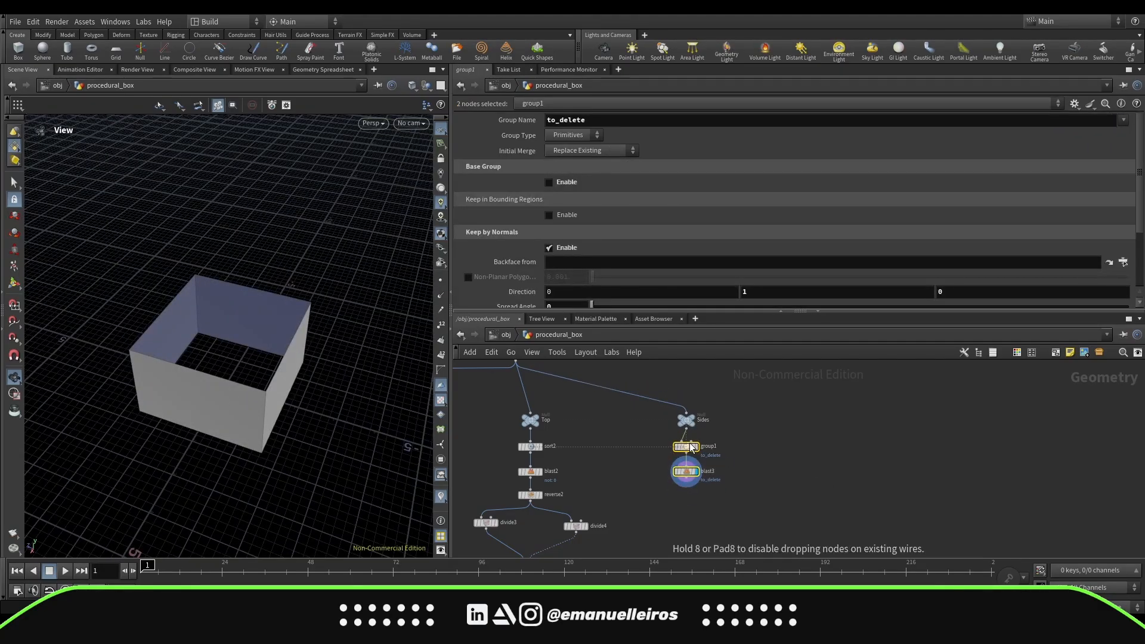
drag(173, 418, 286, 426)
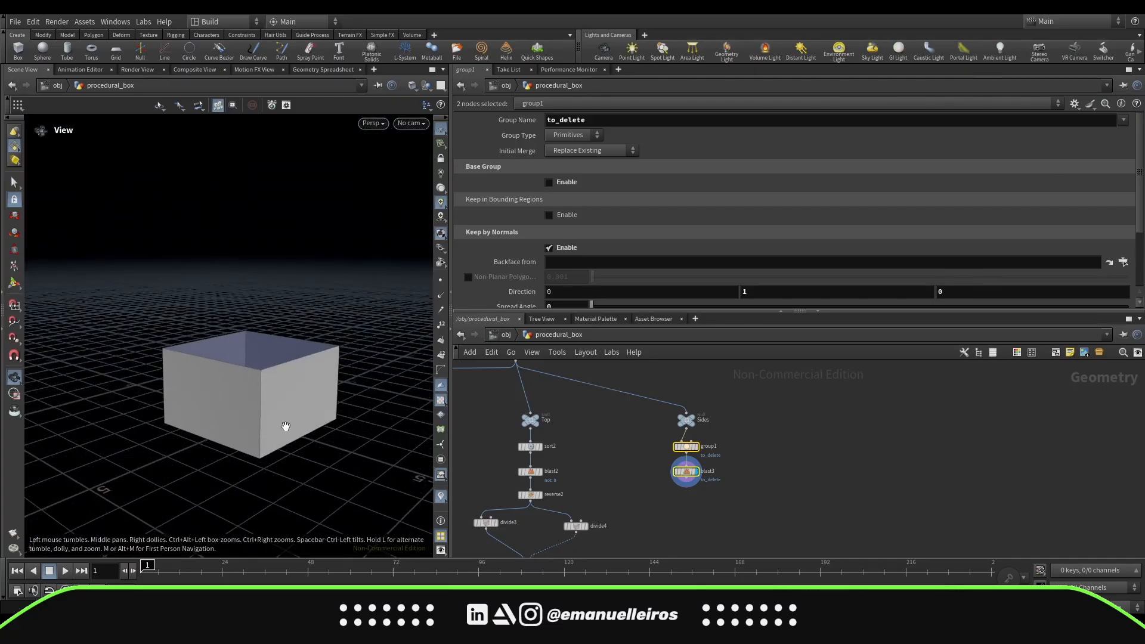
drag(342, 344, 239, 334)
Step: Add a second Group Create node after the Sides branch's blast and name its group x_side
middle_drag(661, 470, 667, 428)
key(Tab)
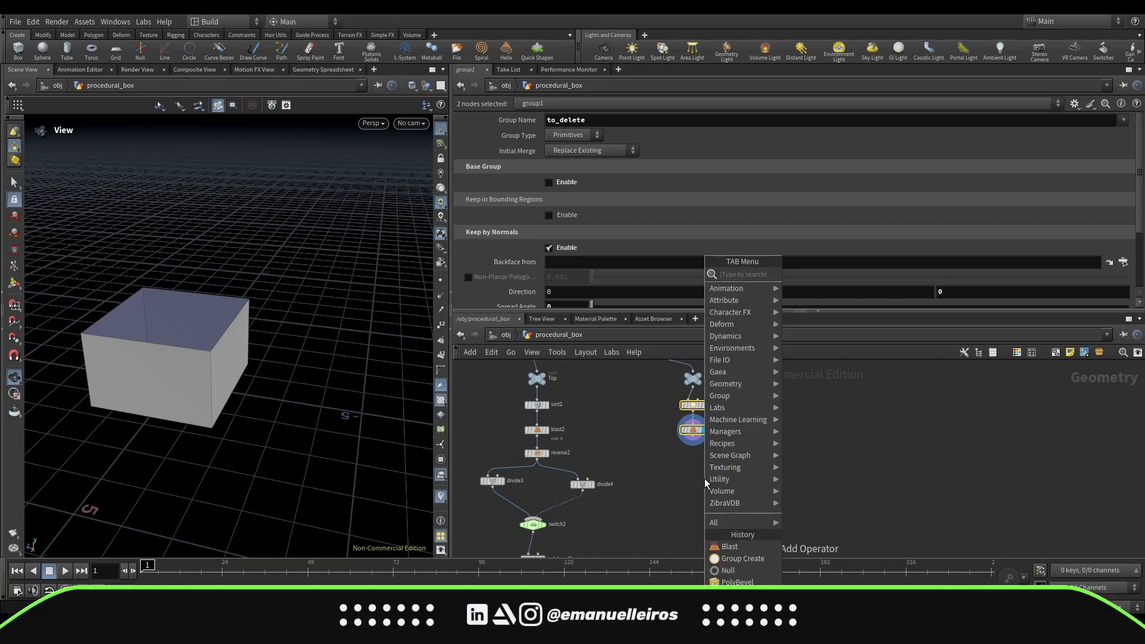
click(740, 558)
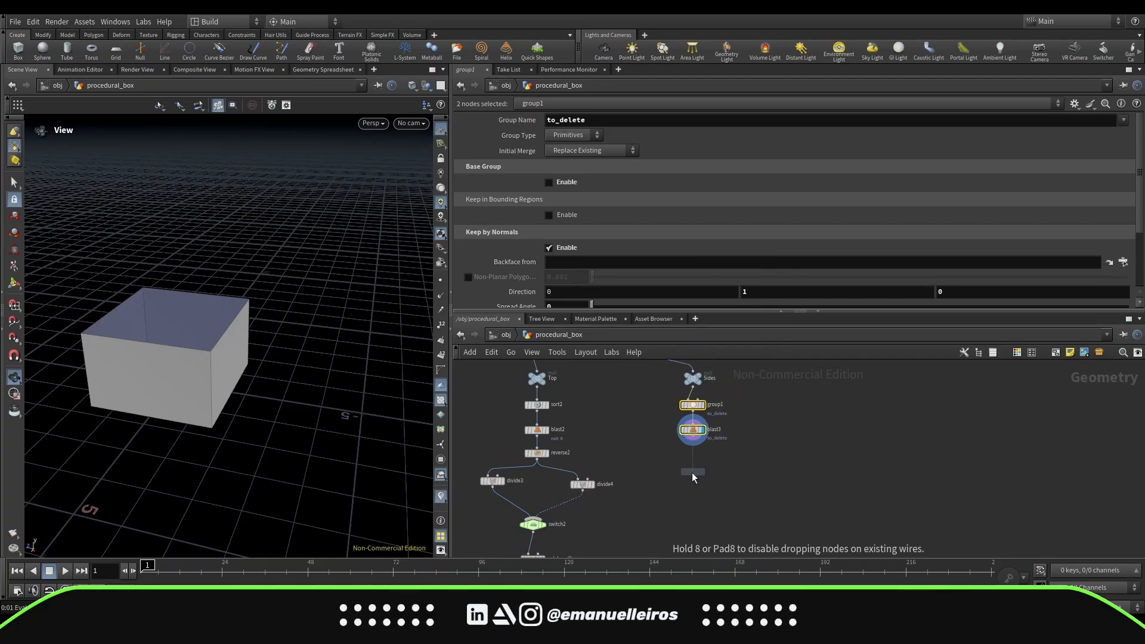
scroll(693, 477, up, 4)
click(693, 476)
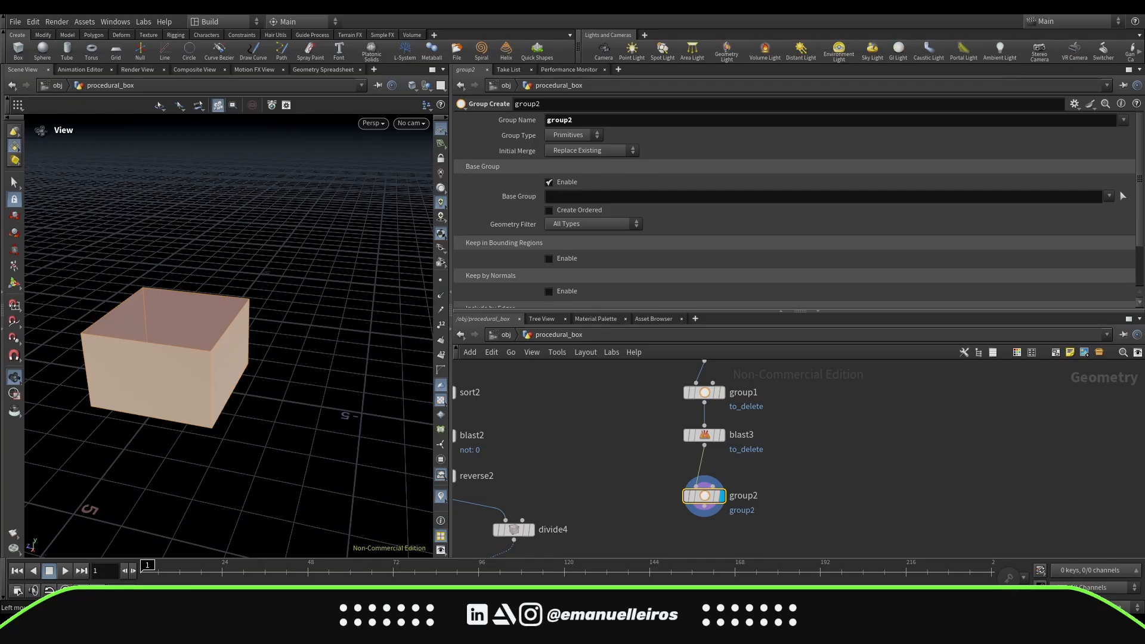
double_click(548, 120)
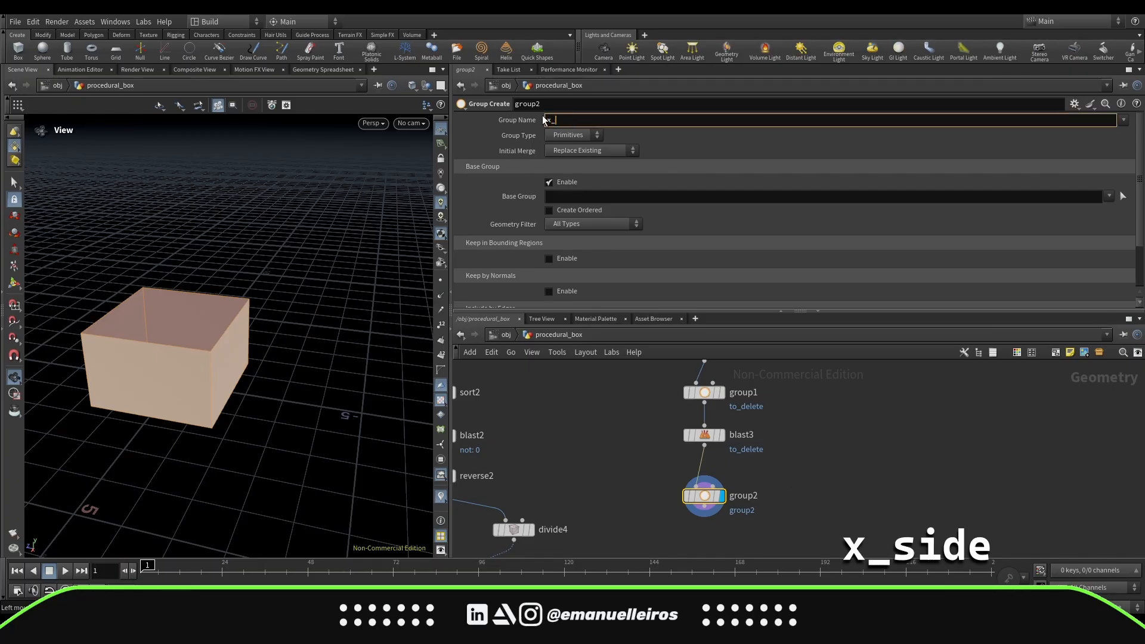
text(x_side)
key(Return)
Step: Turn off x_side's base group and keep primitives by normals with direction 1, 0, 0, spread angle 0 and opposite normals included
click(548, 181)
click(549, 247)
scroll(548, 247, down, 3)
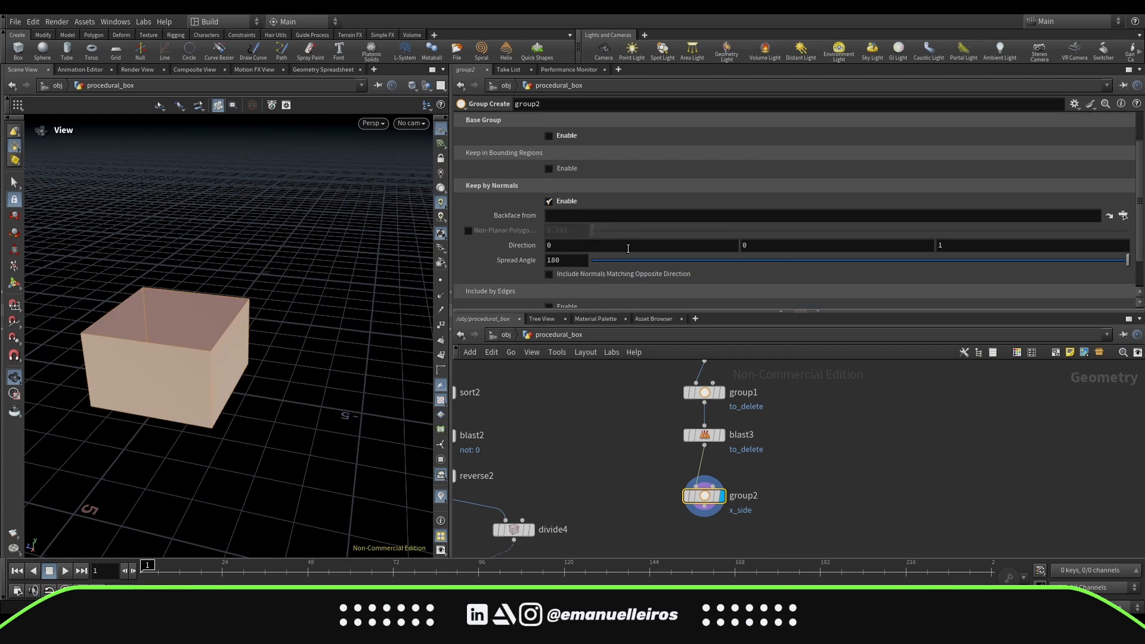
text(1)
key(Tab)
key(Tab)
text(0)
key(Tab)
text(0)
key(Return)
click(548, 273)
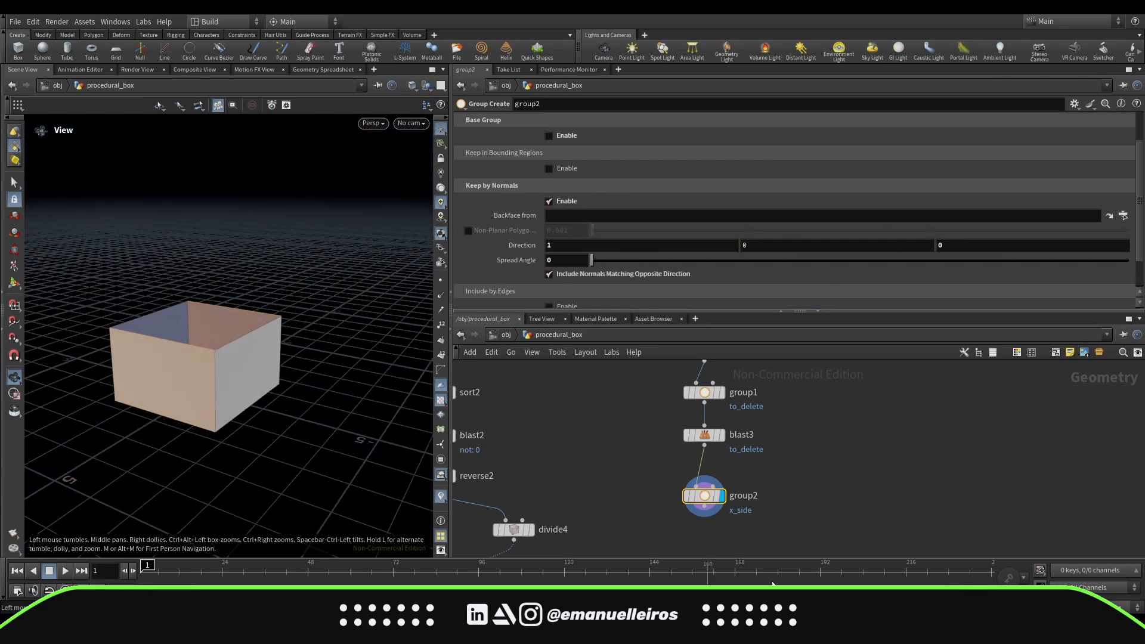
Step: Add a Split node directly beneath the Sides branch's x_side group node and set its group to x_side
middle_drag(813, 533, 825, 459)
key(Tab)
text(split)
key(Return)
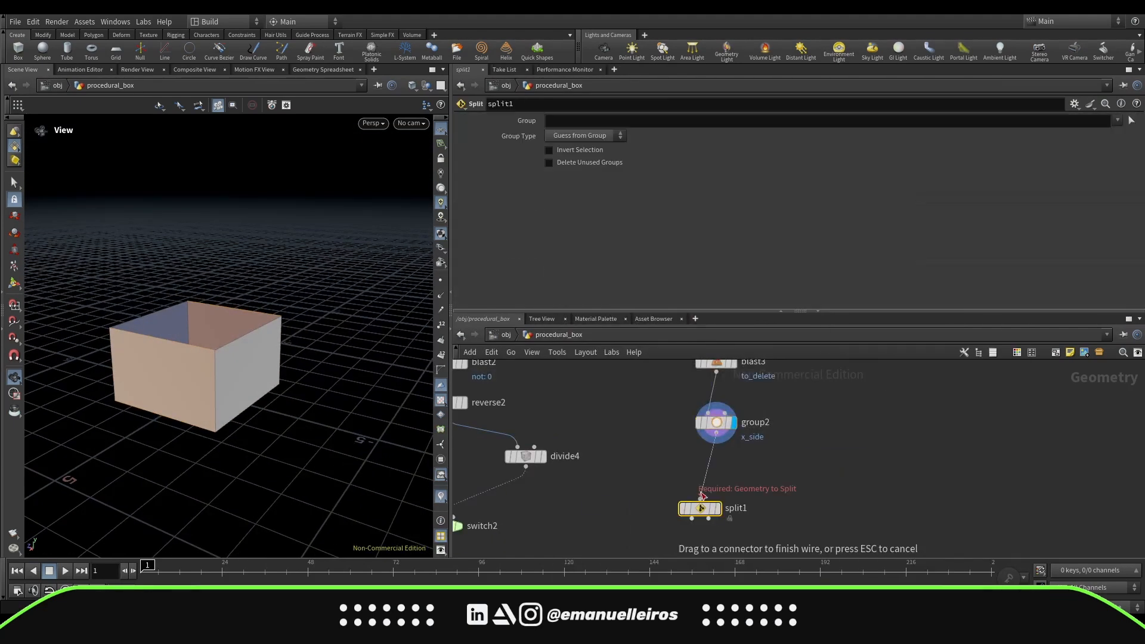
click(700, 508)
click(1118, 121)
click(1115, 133)
drag(286, 358, 284, 378)
drag(700, 508, 715, 466)
Step: Add a Null on the Split's first output and rename it X_Side
middle_drag(729, 545, 772, 464)
key(Tab)
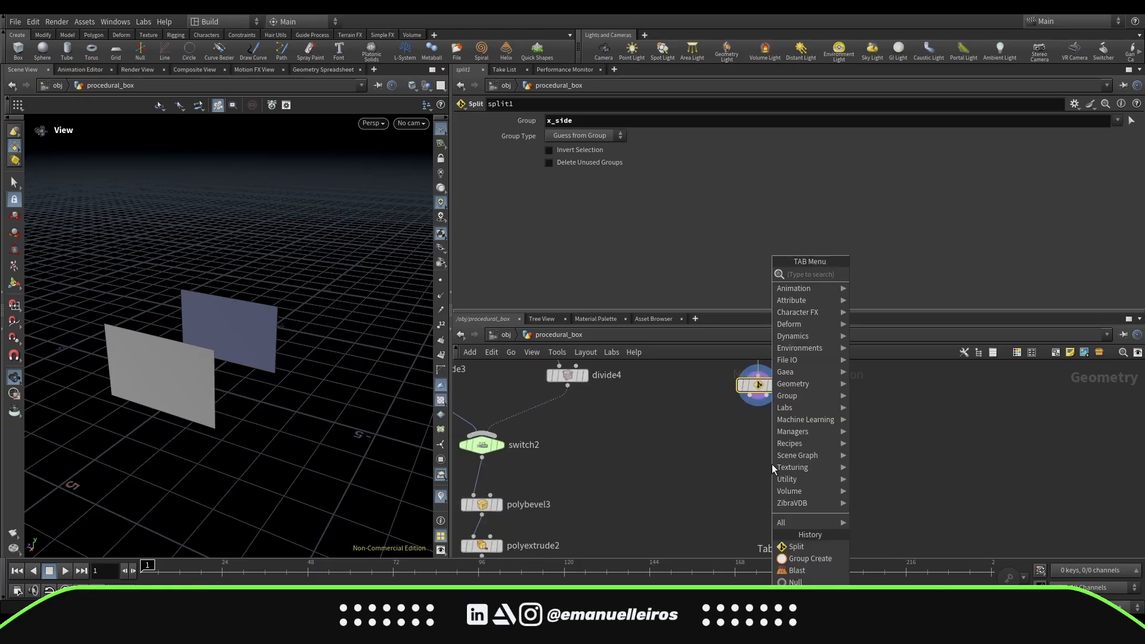
text(null)
key(Return)
click(725, 460)
double_click(752, 461)
text(X_Sid)
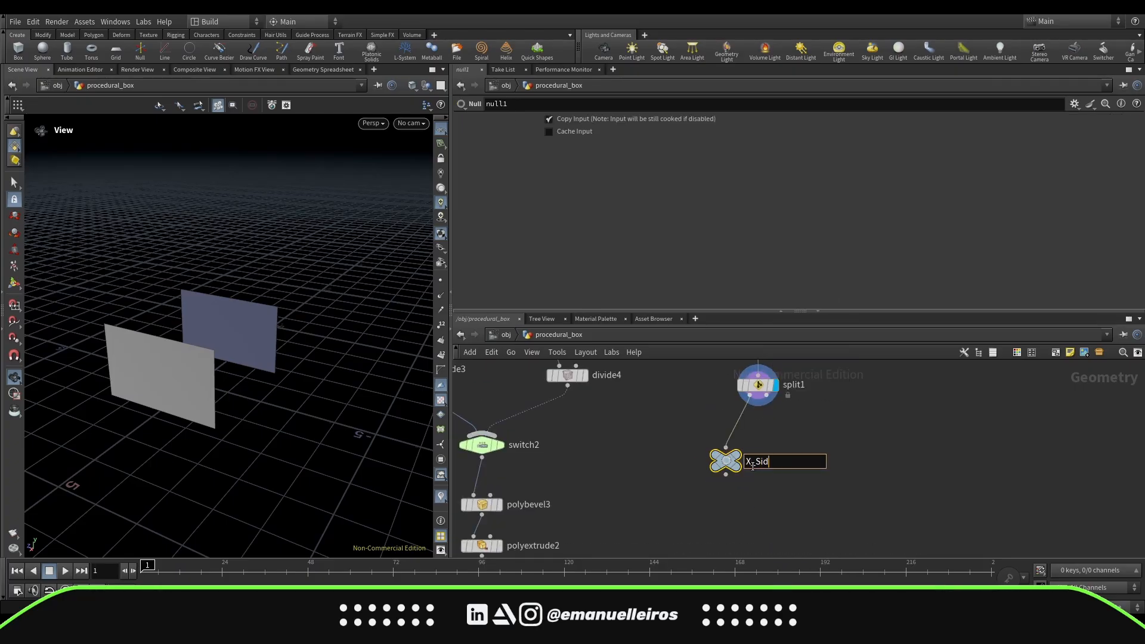
text(e)
key(Return)
Step: Duplicate the X_Side null for the Split's second output, rename it Z_Side, and display it
alt+drag(726, 461, 811, 464)
double_click(841, 465)
text(Z_Side)
key(Return)
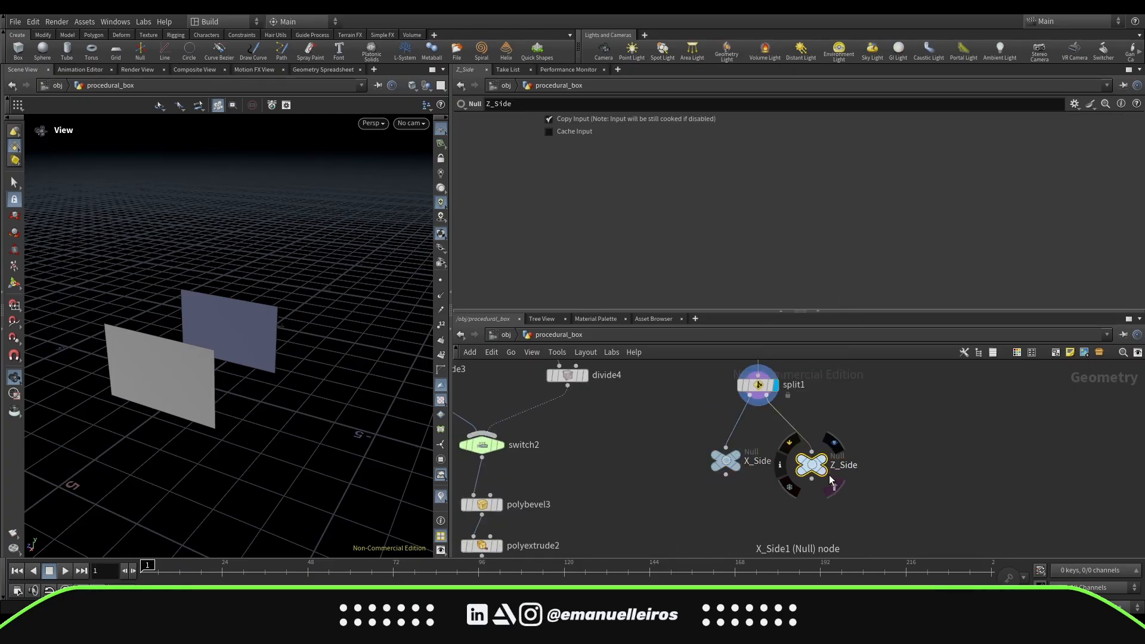
click(832, 484)
key(h)
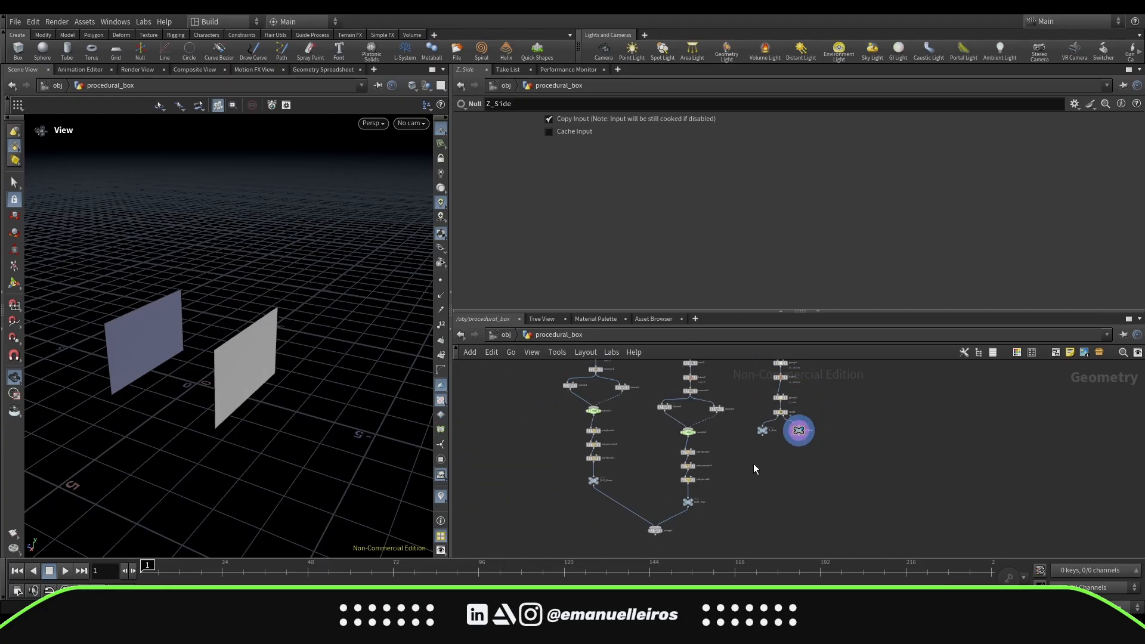
Step: Move the whole Sides branch so its top null lines up with the first branch's starting null
middle_drag(700, 404, 689, 425)
scroll(688, 423, up, 2)
scroll(859, 442, down, 1)
middle_drag(859, 441, 855, 479)
drag(762, 369, 865, 530)
middle_drag(814, 387, 811, 423)
drag(807, 439, 818, 414)
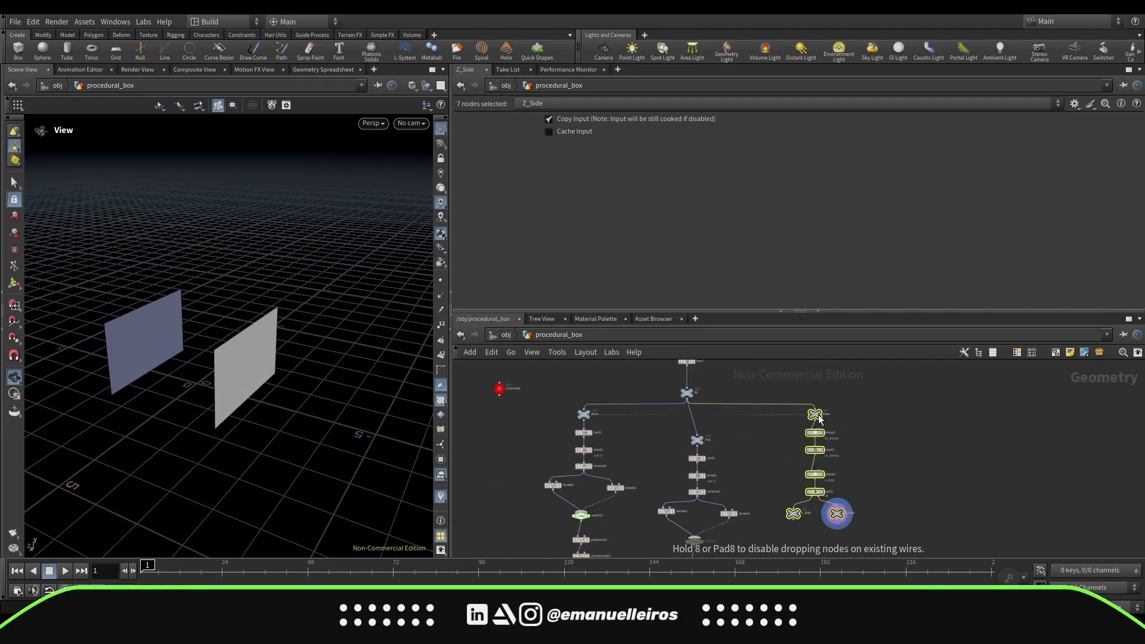
click(863, 418)
Step: Review the direction settings of the to_delete and x_side group nodes against the open box in the viewport
scroll(847, 449, up, 3)
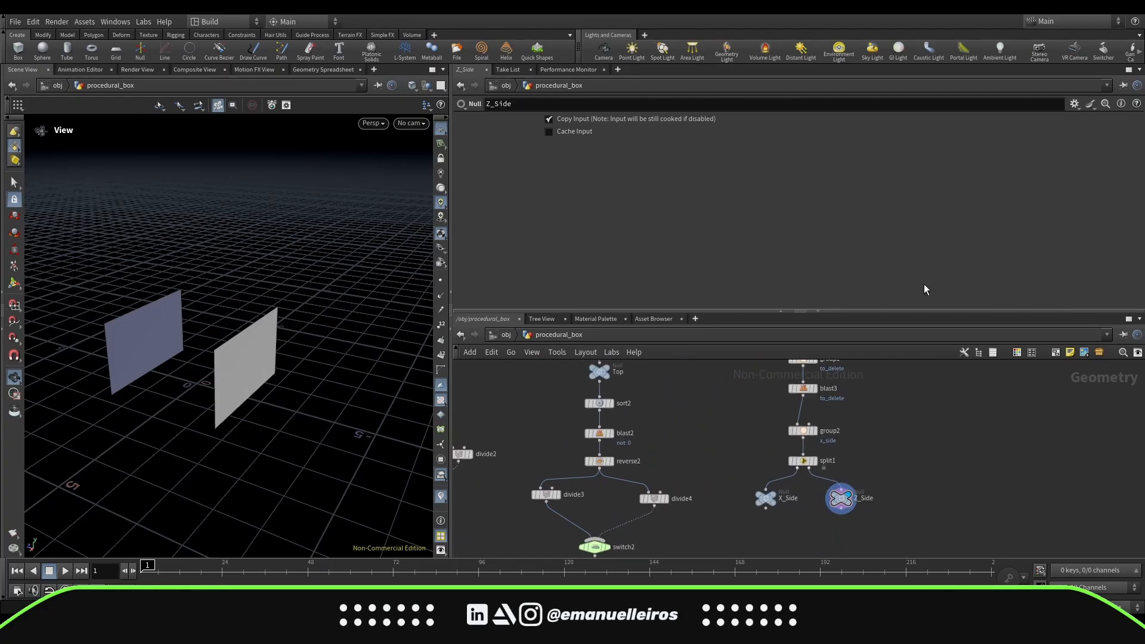
scroll(867, 457, up, 3)
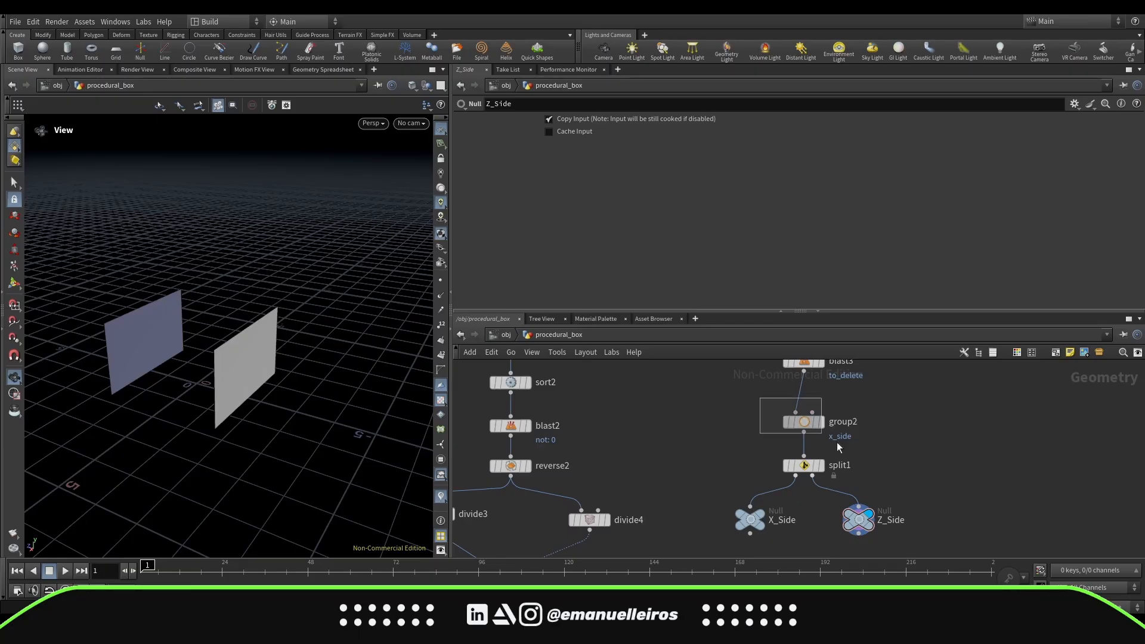
click(803, 421)
click(820, 422)
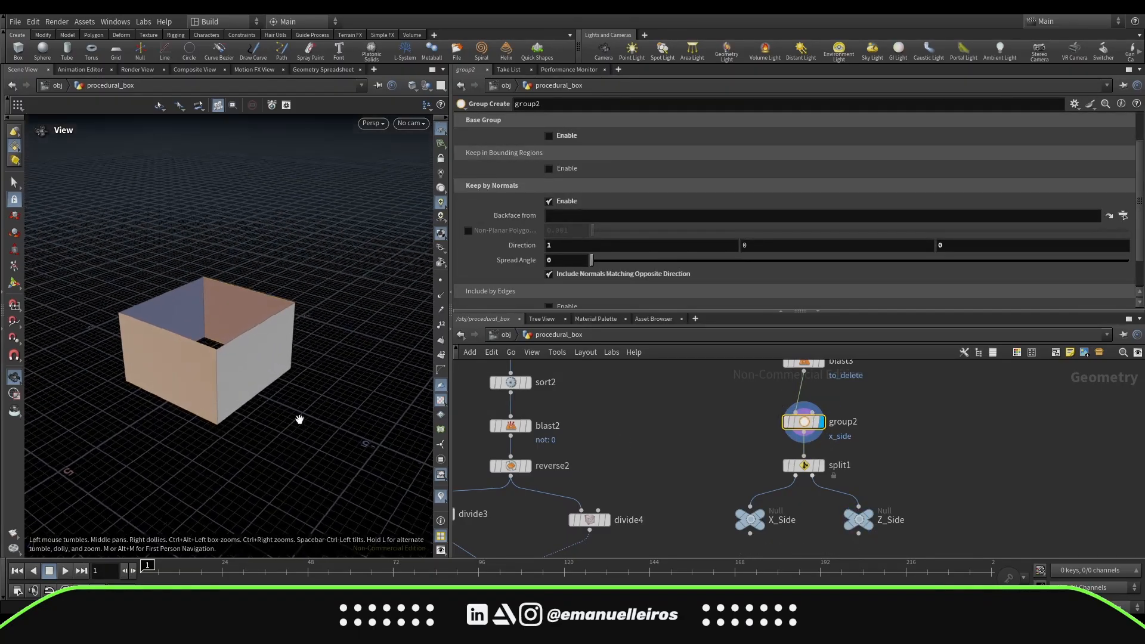
middle_drag(835, 420, 844, 492)
click(813, 390)
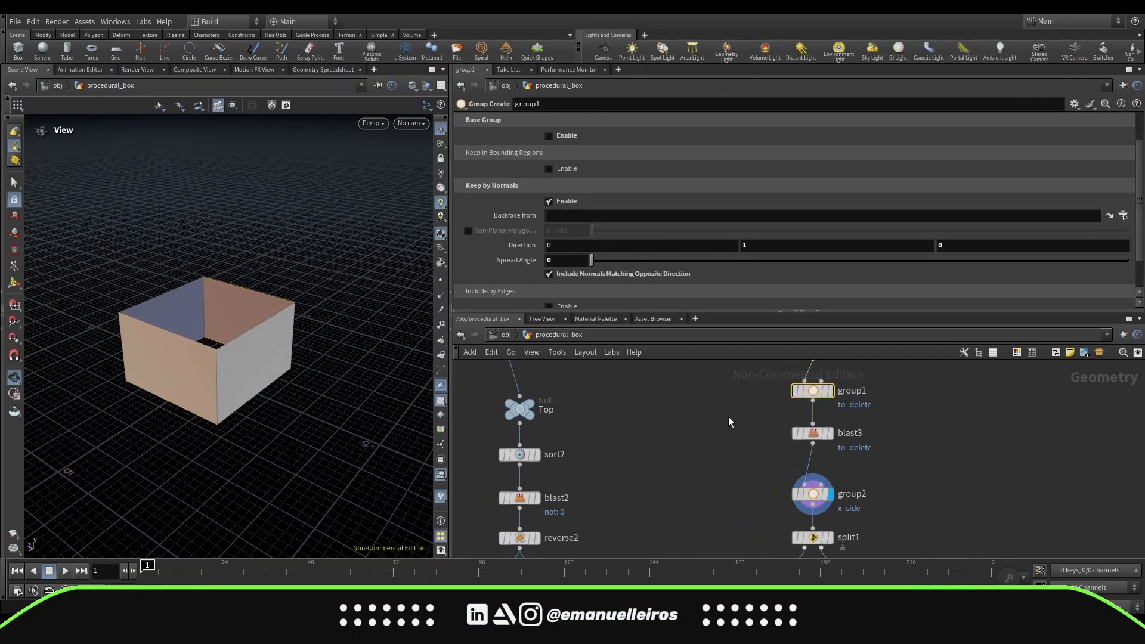
drag(350, 434, 343, 414)
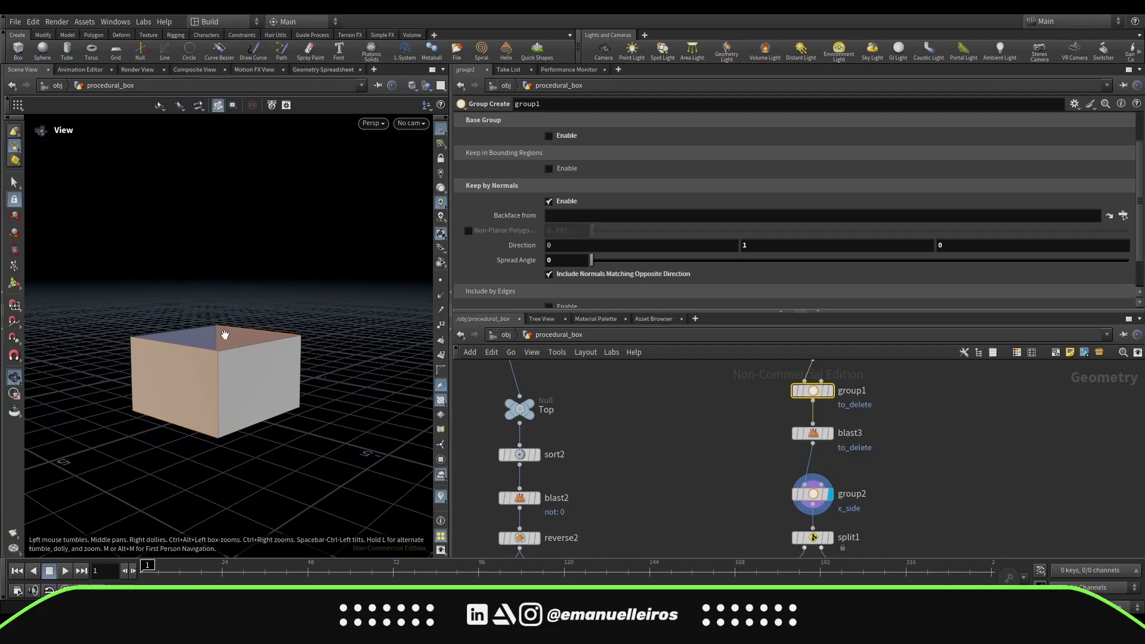
mouse_move(226, 335)
mouse_down()
mouse_move(242, 427)
mouse_move(215, 318)
mouse_up()
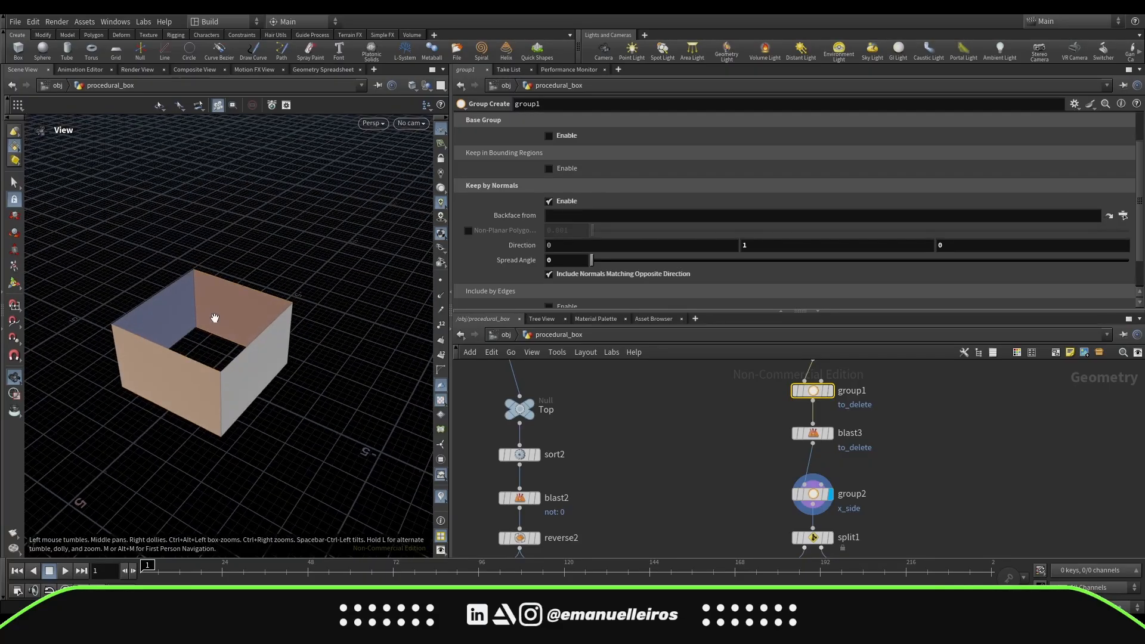
mouse_move(245, 427)
mouse_down()
mouse_move(222, 322)
mouse_move(249, 425)
mouse_up()
middle_drag(916, 481, 909, 421)
drag(735, 430, 858, 482)
drag(258, 380, 175, 368)
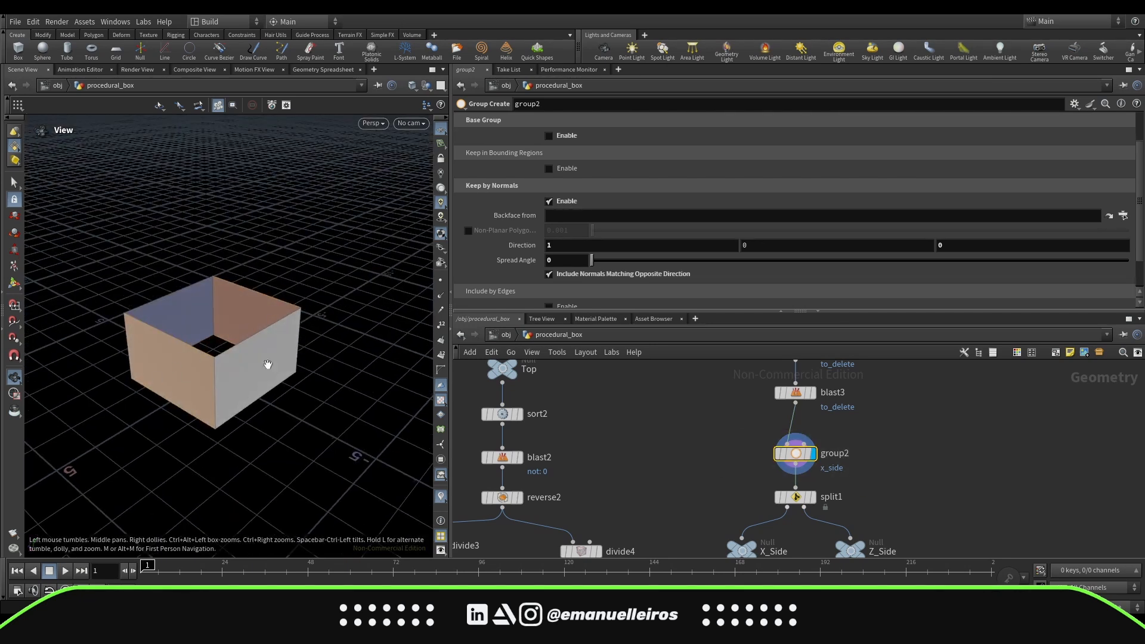
Step: Examine the Split node and display the X_Side and Z_Side nulls in turn to check which faces each outputs
middle_drag(859, 470, 883, 431)
drag(753, 447, 869, 471)
click(835, 458)
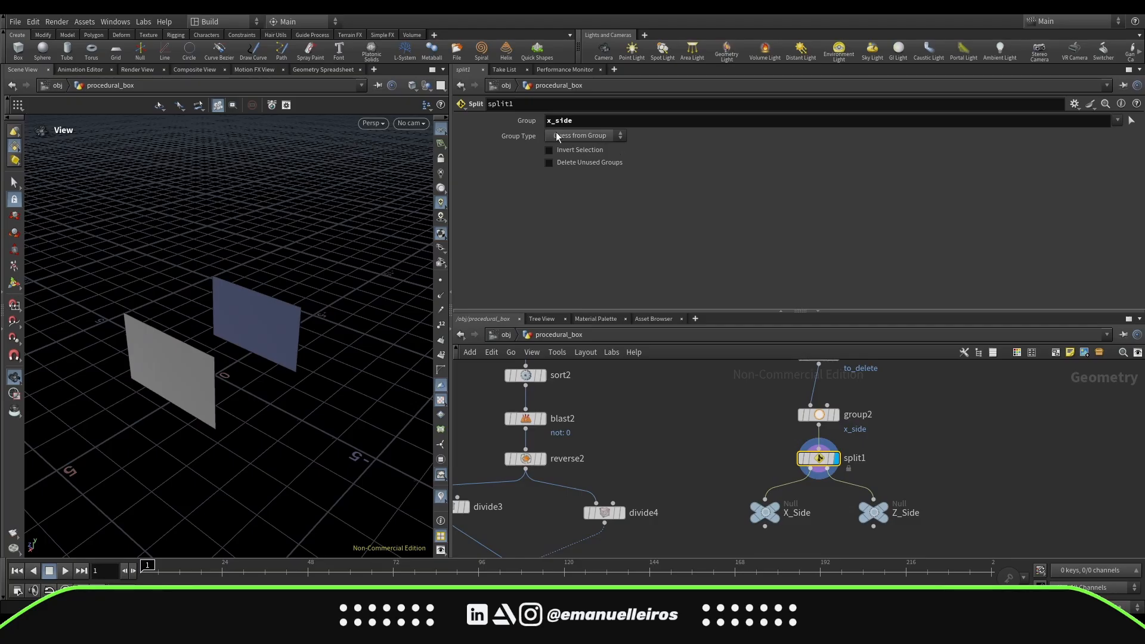
middle_drag(633, 493, 635, 465)
click(777, 482)
drag(237, 449, 204, 394)
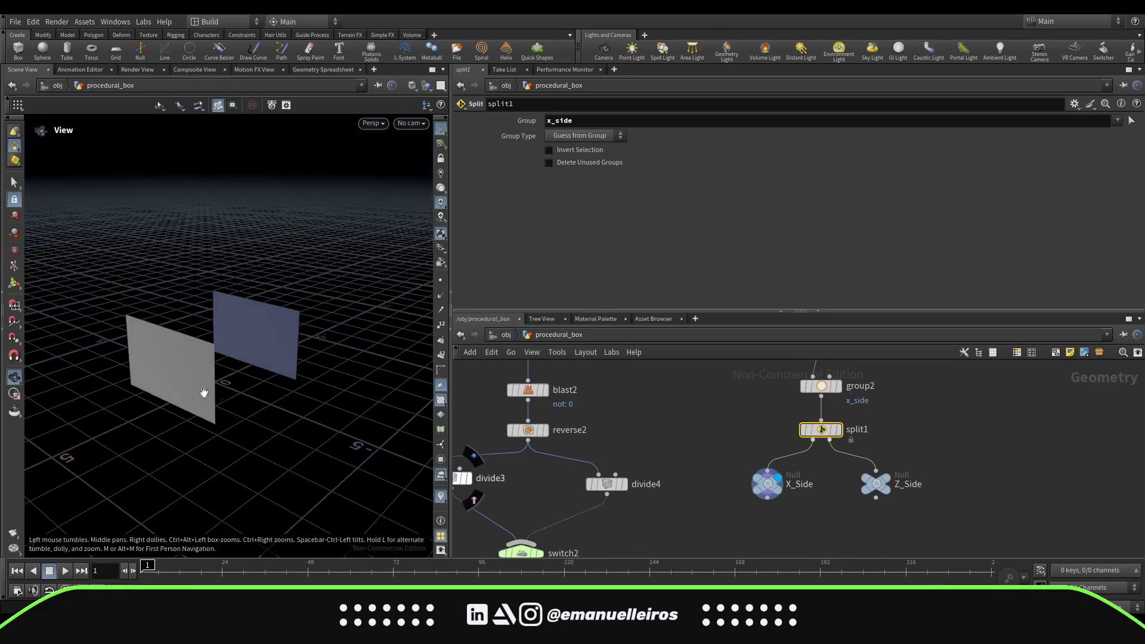
click(891, 483)
drag(212, 376, 241, 393)
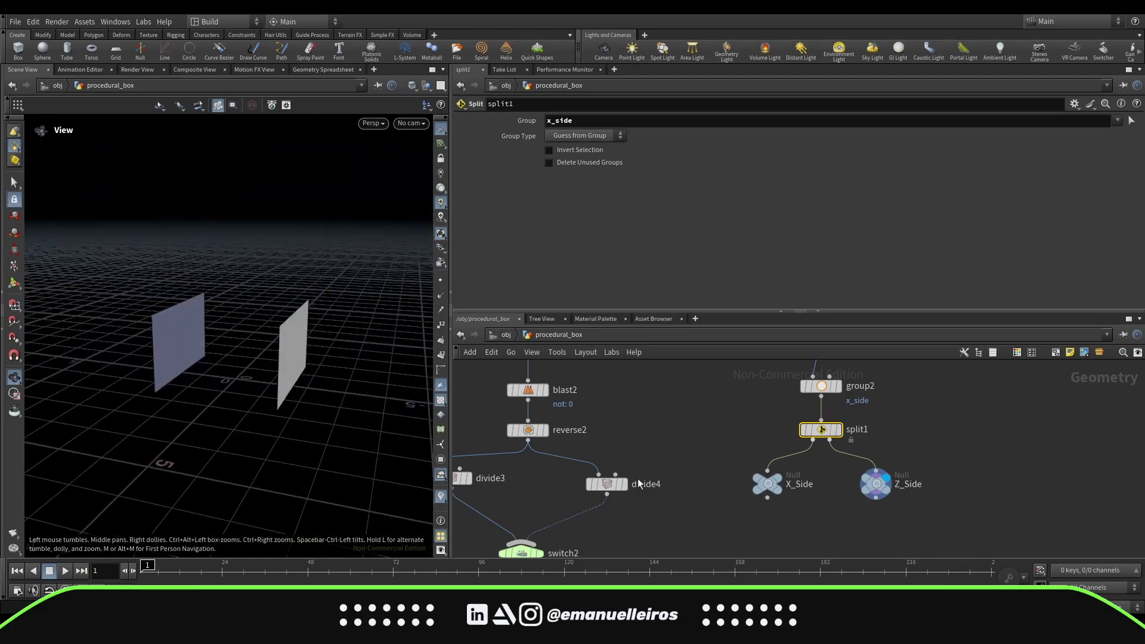
Step: Duplicate the Top branch's divide, switch, bevel and extrude nodes beneath the Sides branch and feed the first divide from X_Side
scroll(664, 528, down, 3)
middle_drag(664, 528, 671, 460)
scroll(667, 472, down, 2)
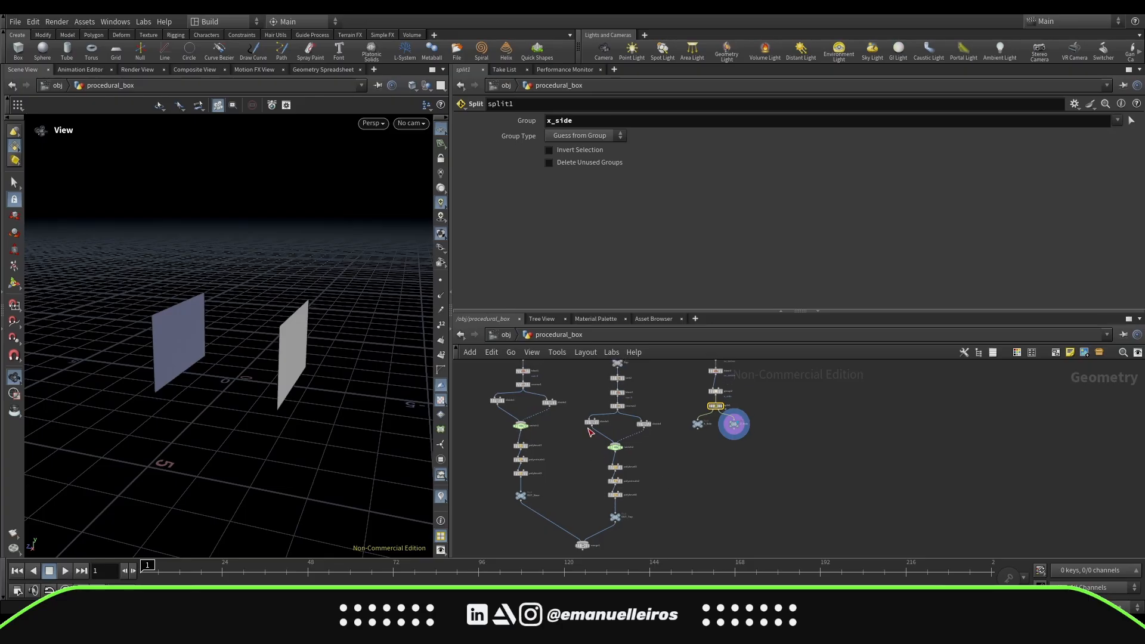
drag(581, 416, 668, 497)
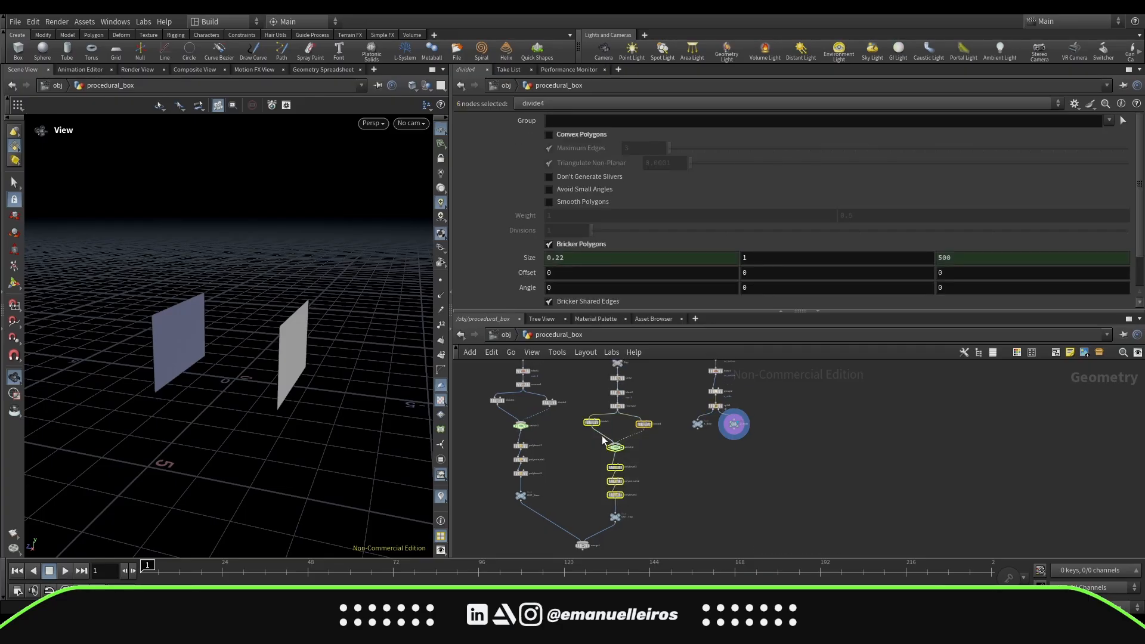
alt+drag(595, 421, 695, 450)
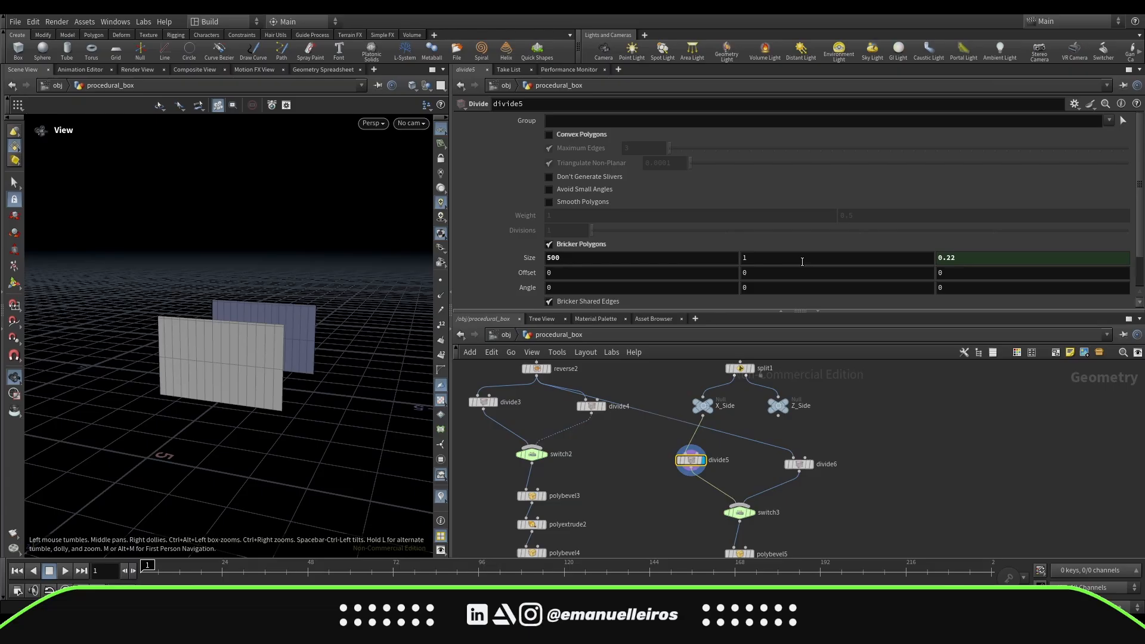
Step: Set the bricker size of the divide node under X_Side to 1 in X and 500 in Y
click(802, 261)
text(500)
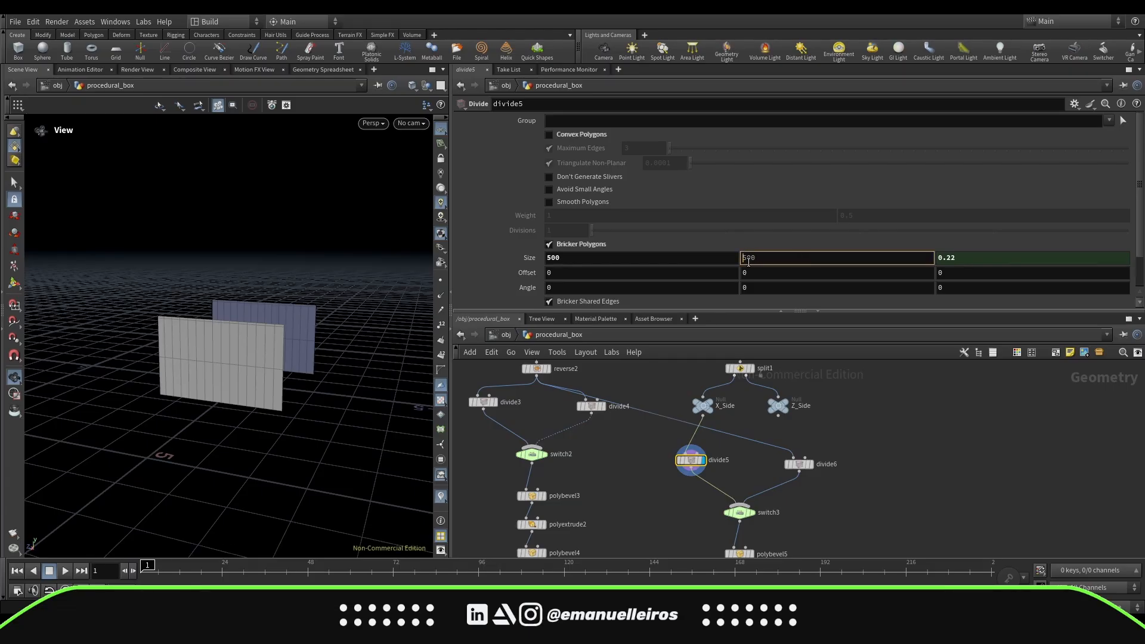
key(Return)
text(1)
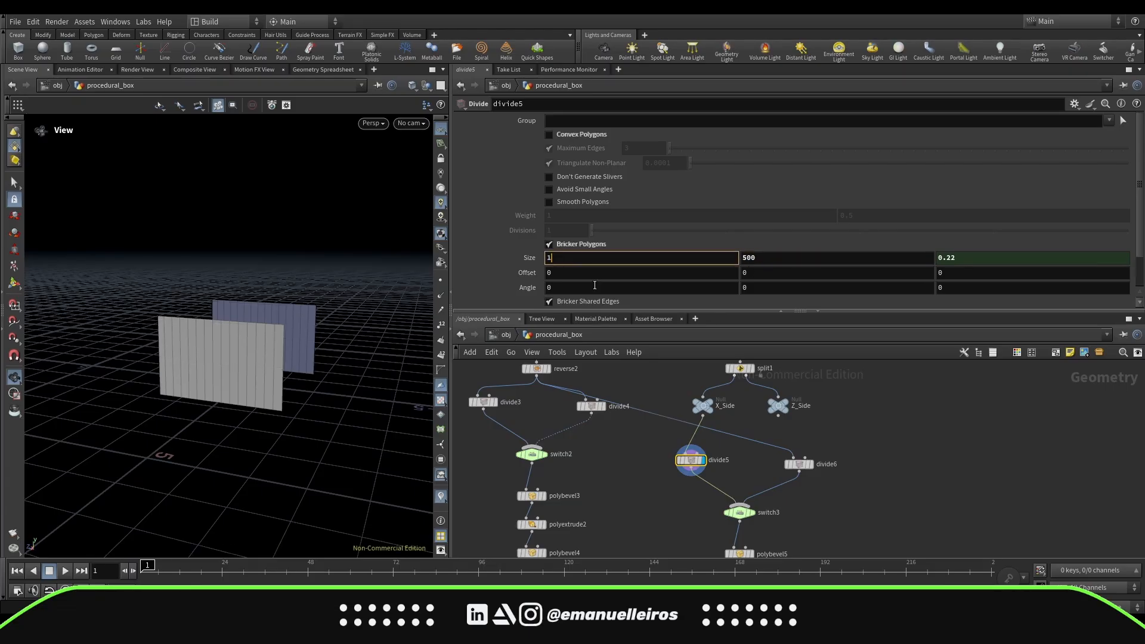
key(Return)
drag(286, 366, 276, 430)
Step: Connect Z_Side to the second duplicated divide node, display it, and set its bricker Y size to 500
drag(777, 415, 793, 457)
click(811, 464)
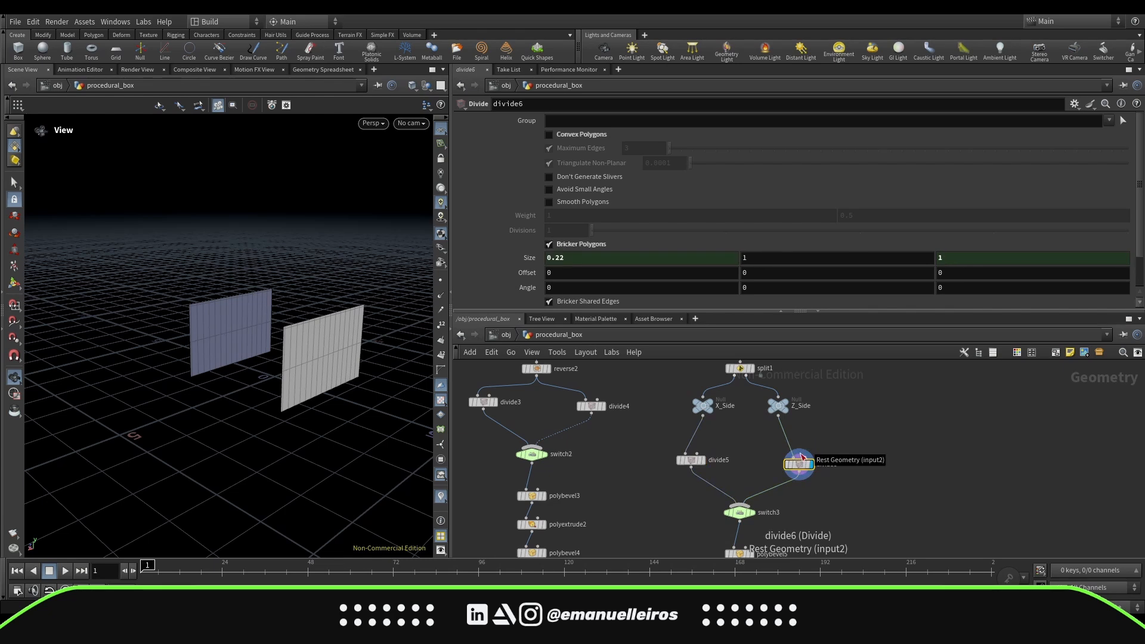
click(748, 258)
text(000)
click(748, 257)
key(BackSpace)
key(Return)
Step: Compare the displayed results of divide5 and divide6, and examine the final bevel and switch3's select input
drag(381, 453, 376, 420)
click(703, 460)
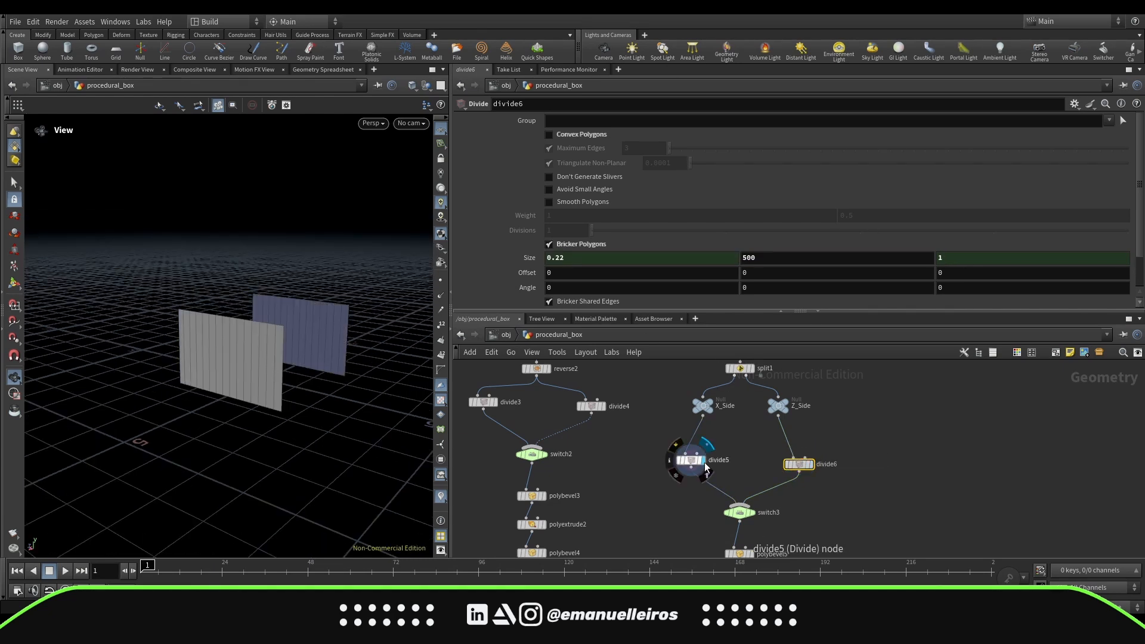
click(811, 464)
click(703, 460)
middle_drag(738, 472, 775, 453)
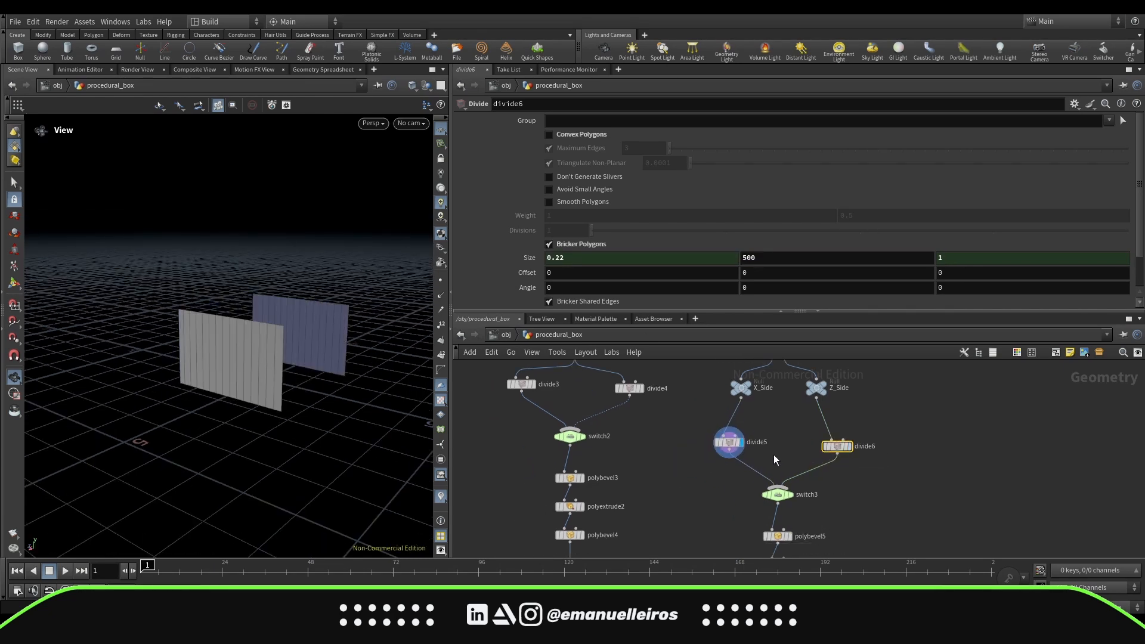
middle_drag(847, 530, 844, 425)
click(786, 487)
click(774, 388)
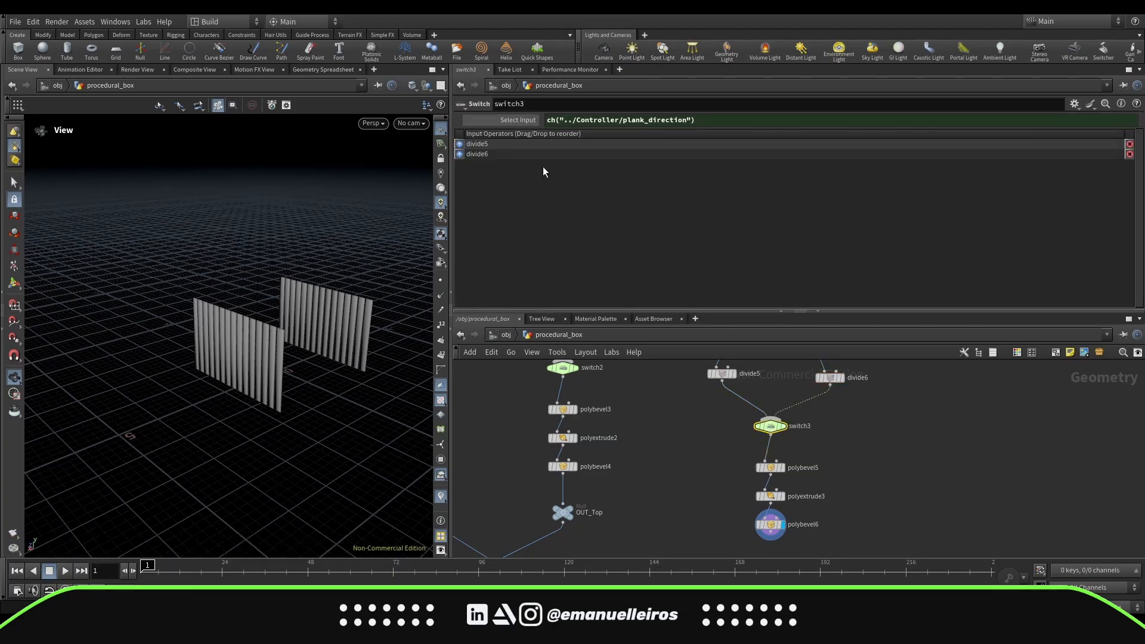
Step: Rearrange divide5 and switch3, and duplicate divide5 so that X_Side feeds both of the switch's inputs
middle_drag(764, 464, 780, 487)
drag(767, 482, 752, 482)
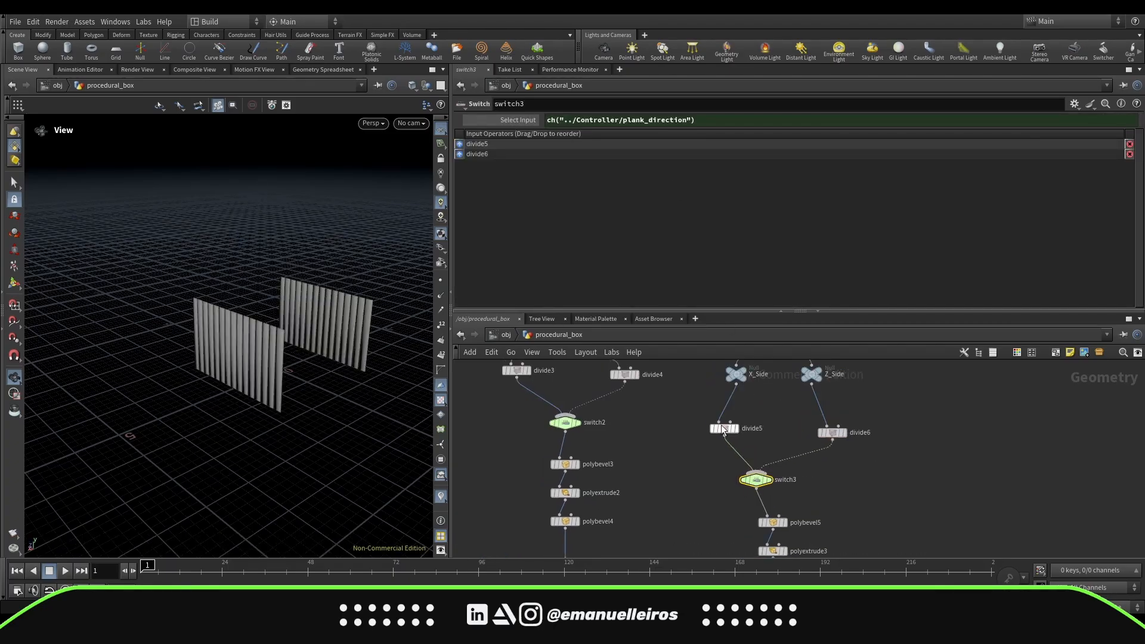
drag(721, 426, 683, 425)
drag(766, 482, 735, 465)
alt+drag(692, 429, 755, 440)
drag(713, 464, 729, 465)
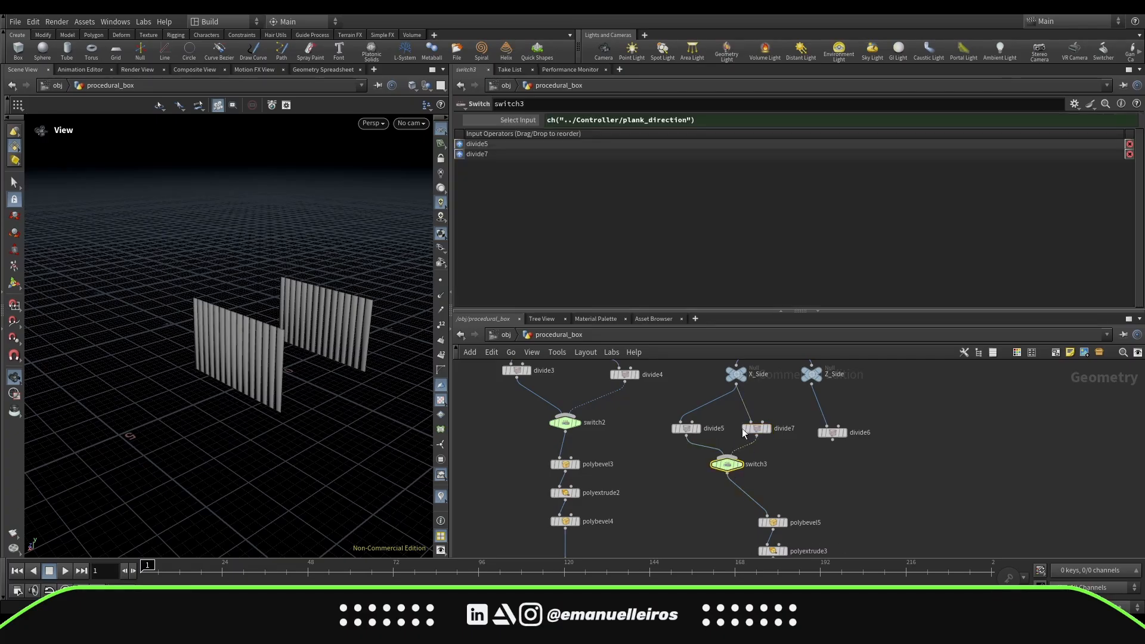
Step: Set divide7's bricker size to ch("../Controller/plank_num") in X and 1 in Z, removing the Z channel reference
click(690, 428)
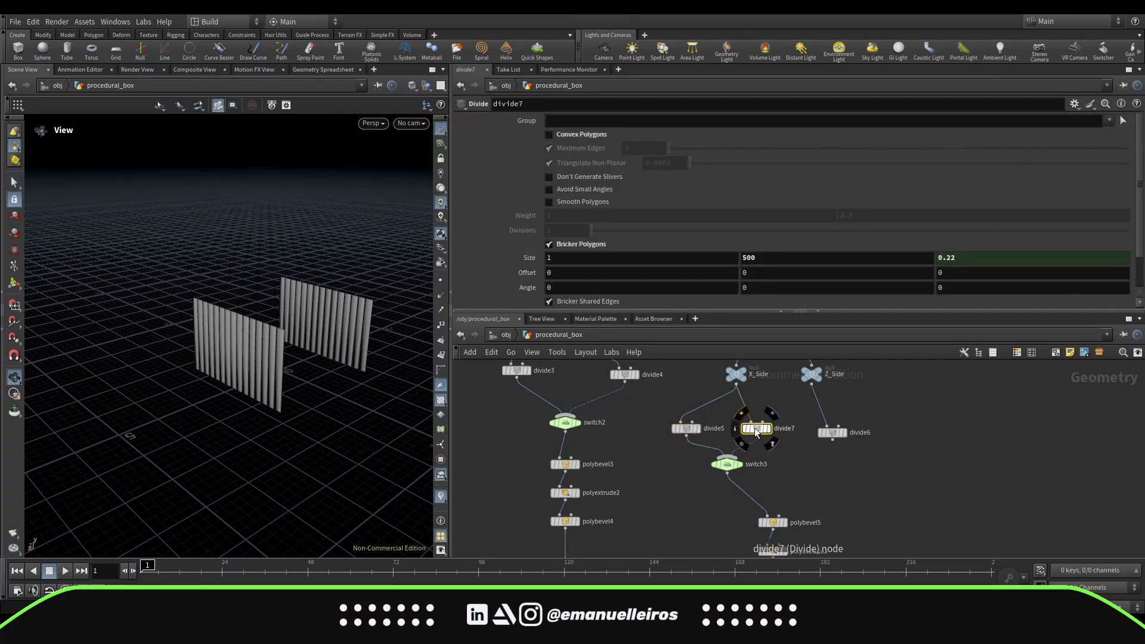
right_click(951, 255)
click(1012, 401)
drag(958, 260, 914, 284)
text(1)
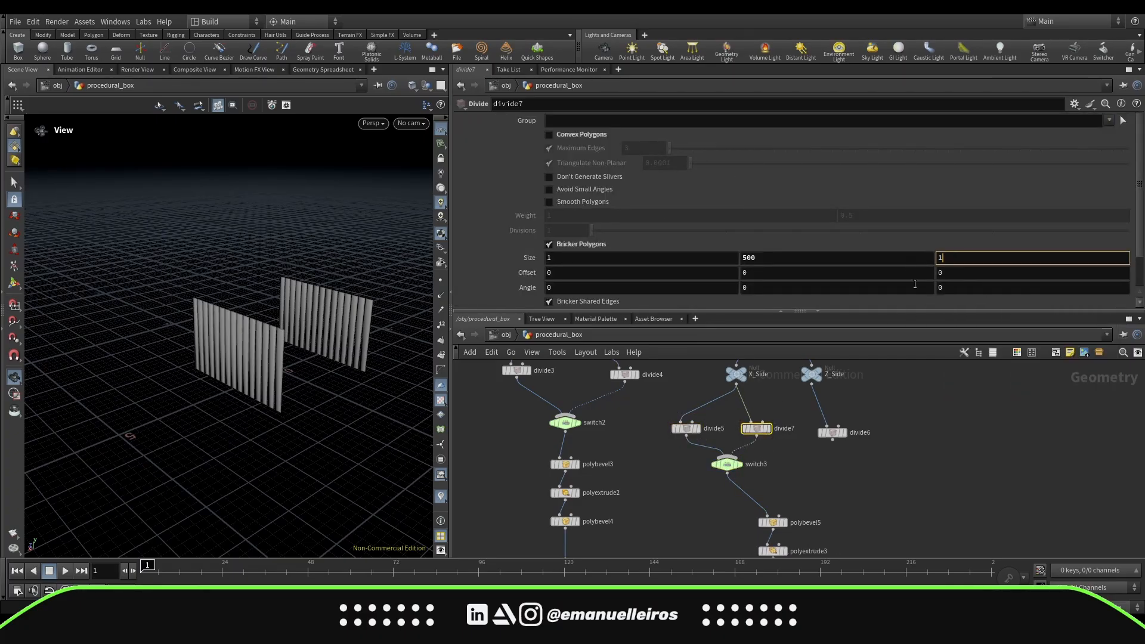
key(Return)
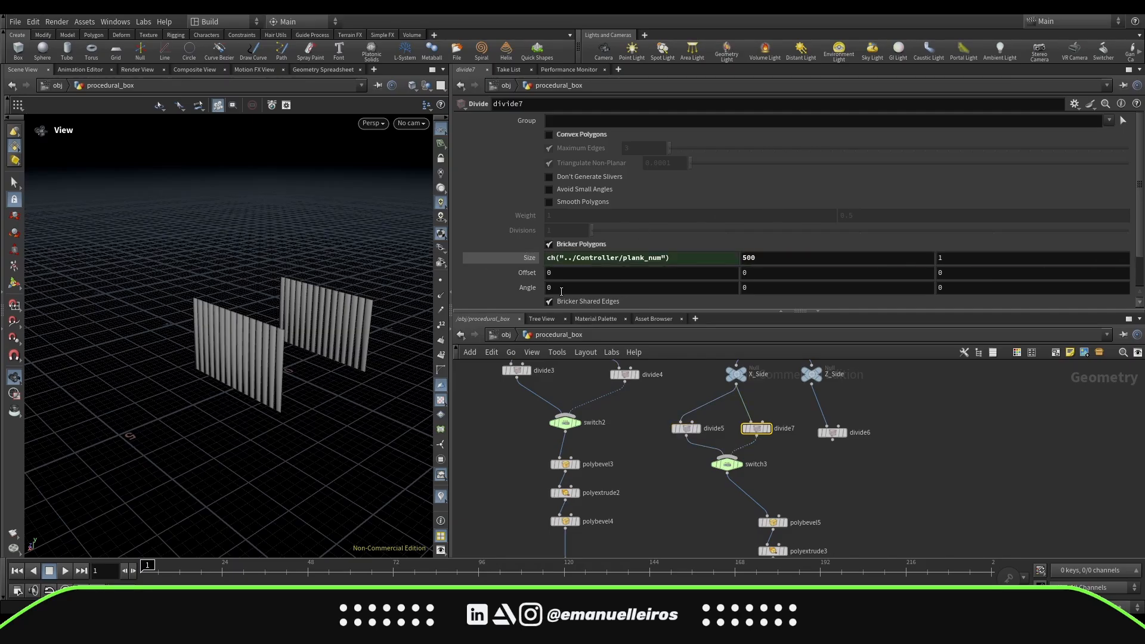
click(530, 258)
Step: Check switch3's output and compare the plank divisions and size settings of divide7 and divide5
click(740, 464)
click(525, 121)
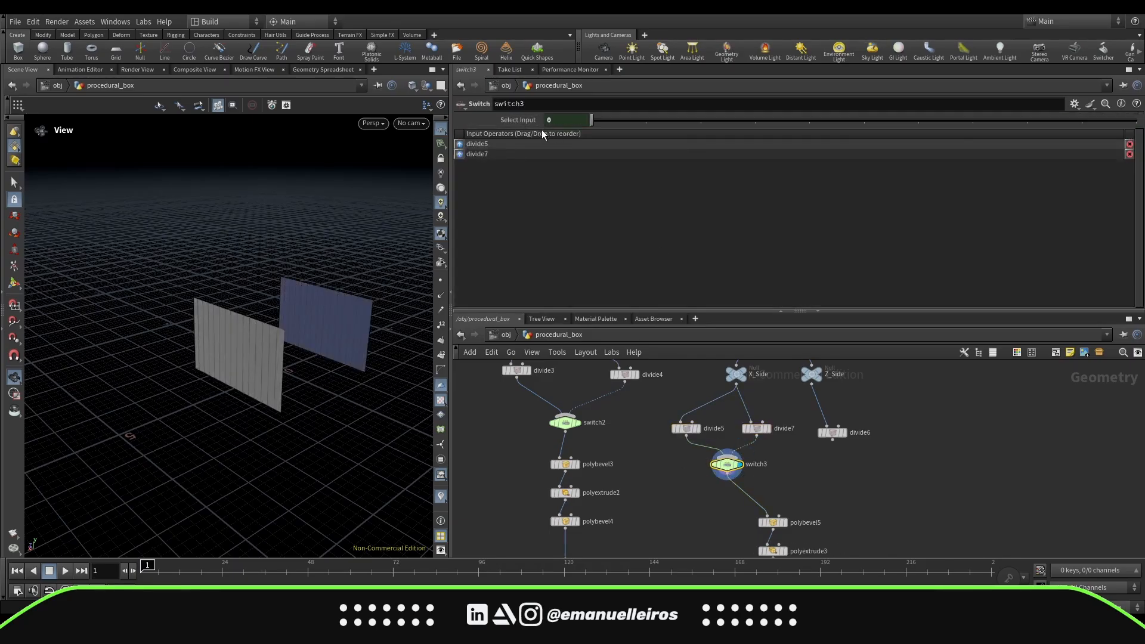
click(768, 428)
drag(222, 415, 316, 403)
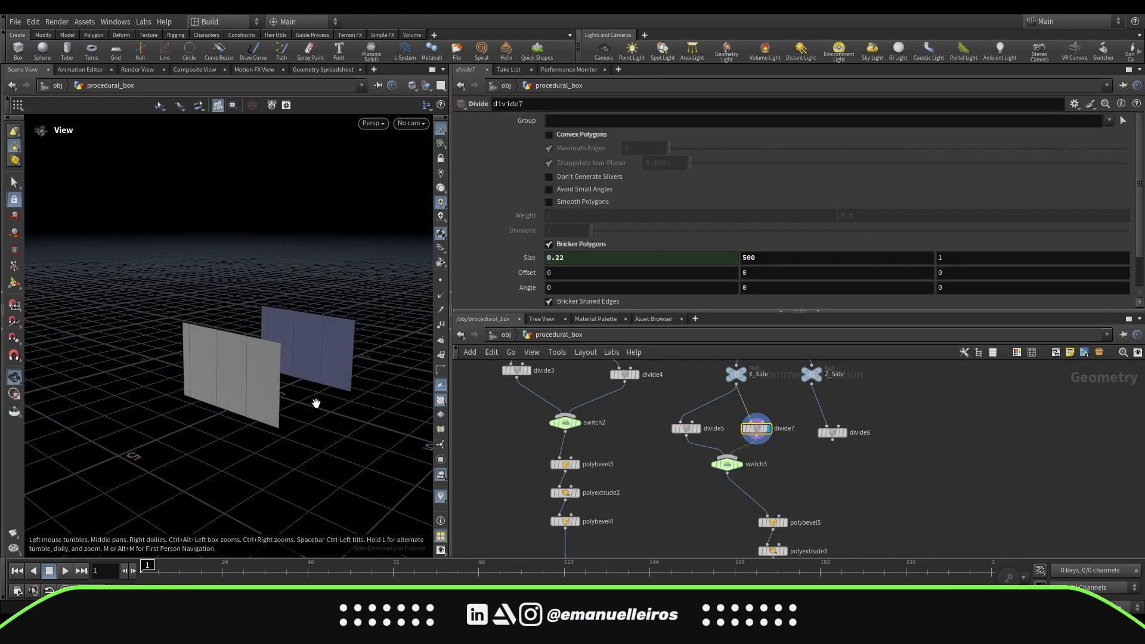
click(685, 428)
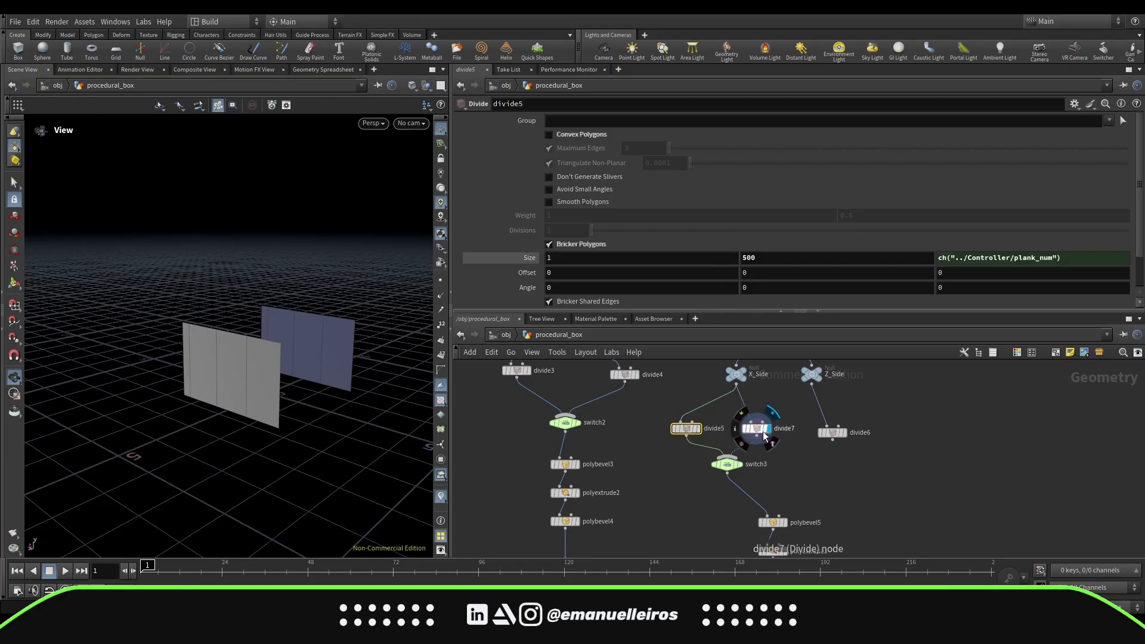
click(754, 432)
click(688, 429)
Step: Delete divide5 and the existing divide7, then add a fresh Divide node fed by X_Side and display it
middle_drag(692, 454, 696, 472)
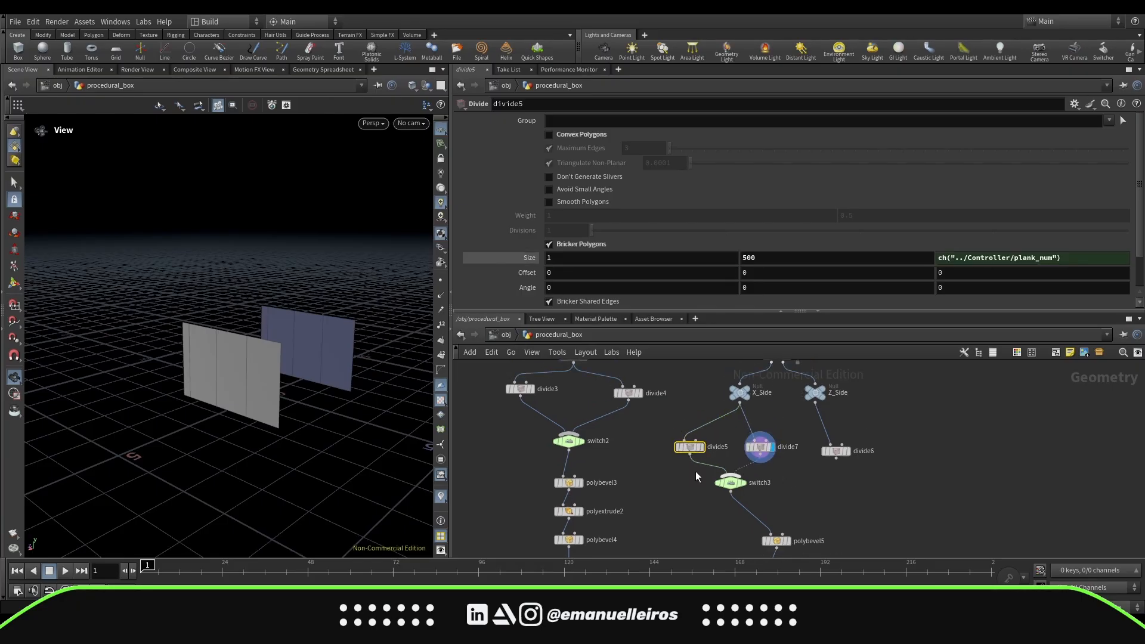
key(Delete)
key(Tab)
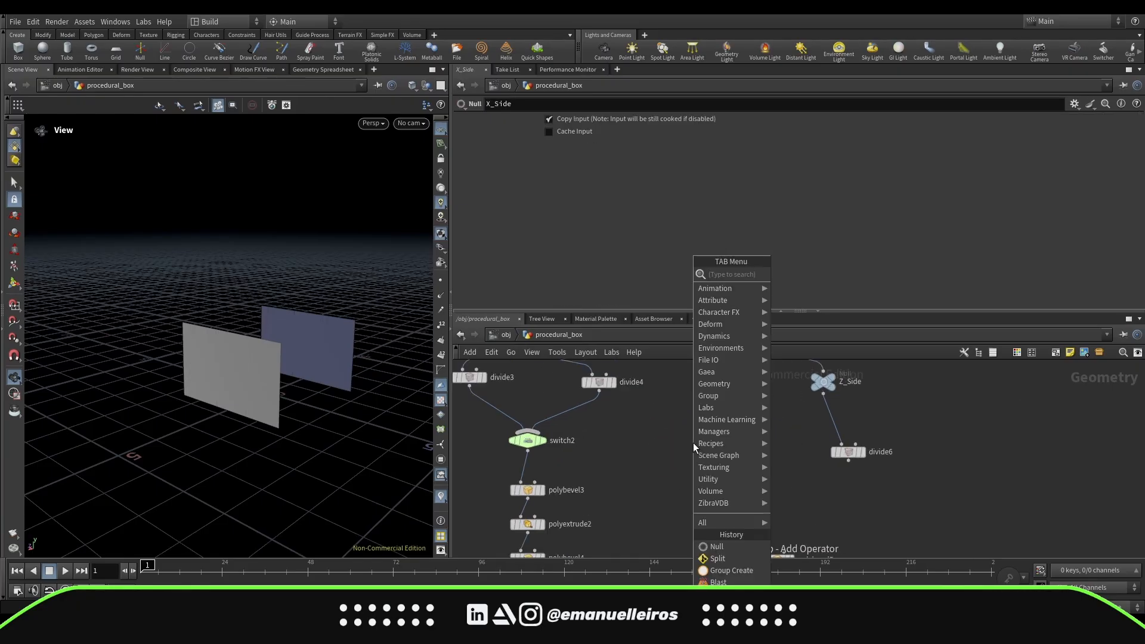
text(div)
key(Return)
click(682, 439)
click(698, 440)
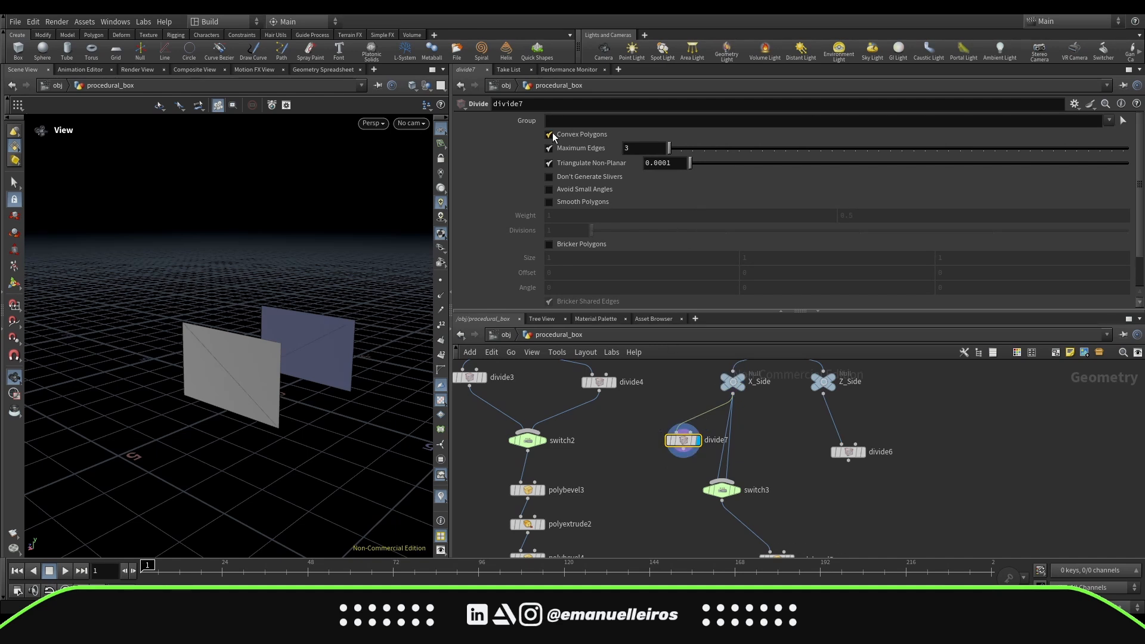
Step: Disable Convex Polygons and enable Bricker Polygons on the new divide7, with a Y size of 500
click(549, 136)
click(550, 244)
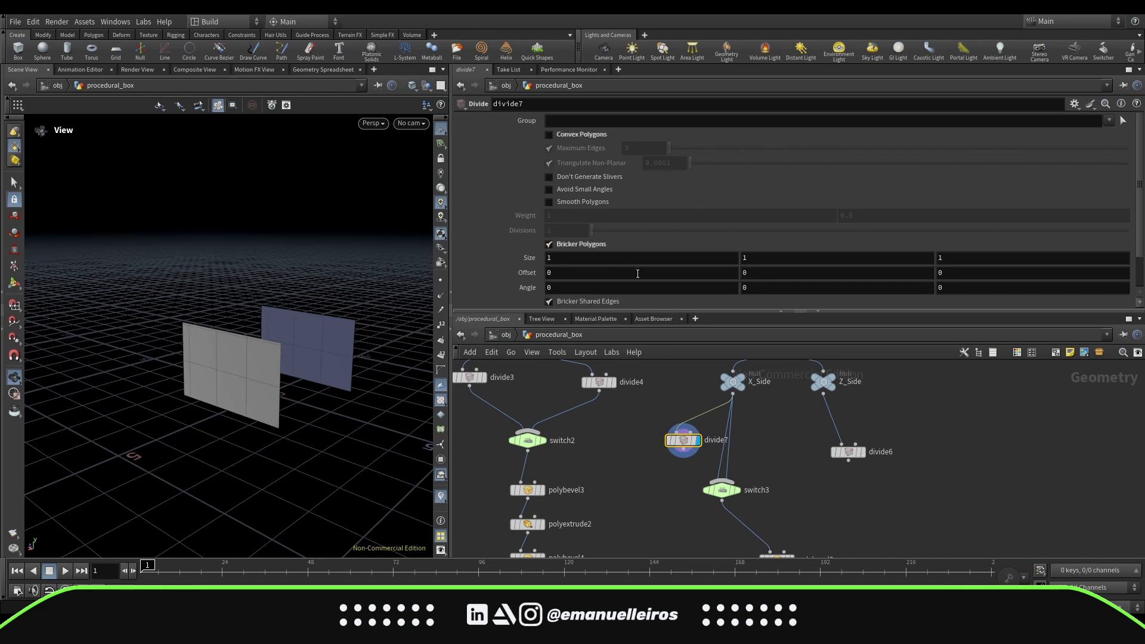
drag(766, 258, 695, 256)
text(500)
key(Return)
Step: Link divide7's Y bricker size to divide1's X size with the relative reference ch("../divide1/sizex")
scroll(587, 475, down, 2)
middle_drag(587, 475, 763, 505)
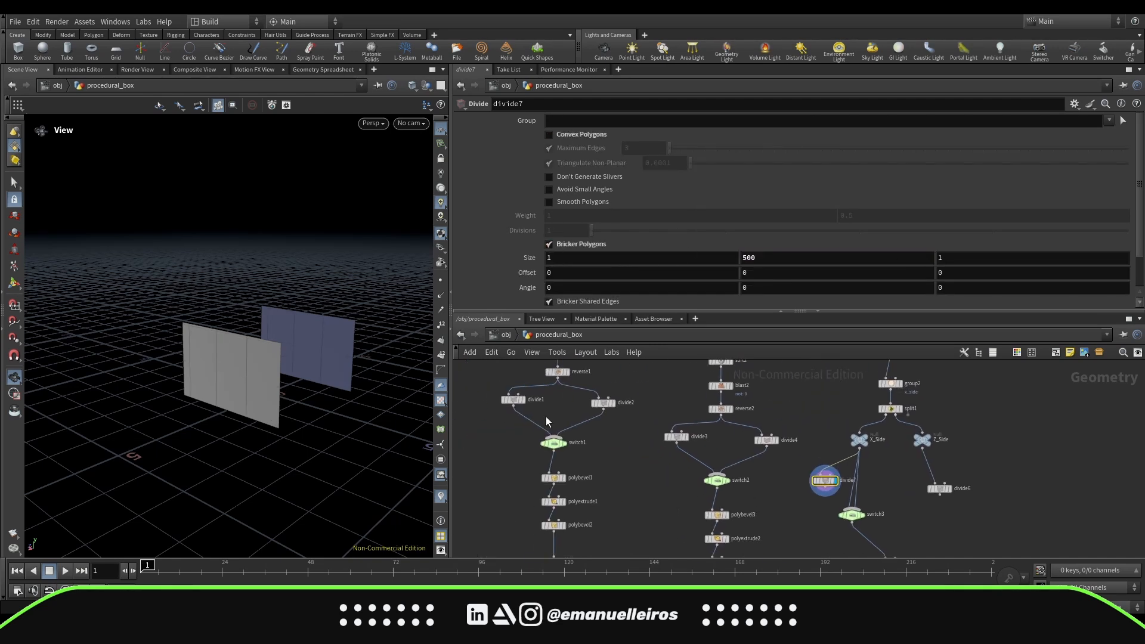
click(513, 399)
right_click(558, 259)
click(623, 346)
click(825, 480)
right_click(756, 259)
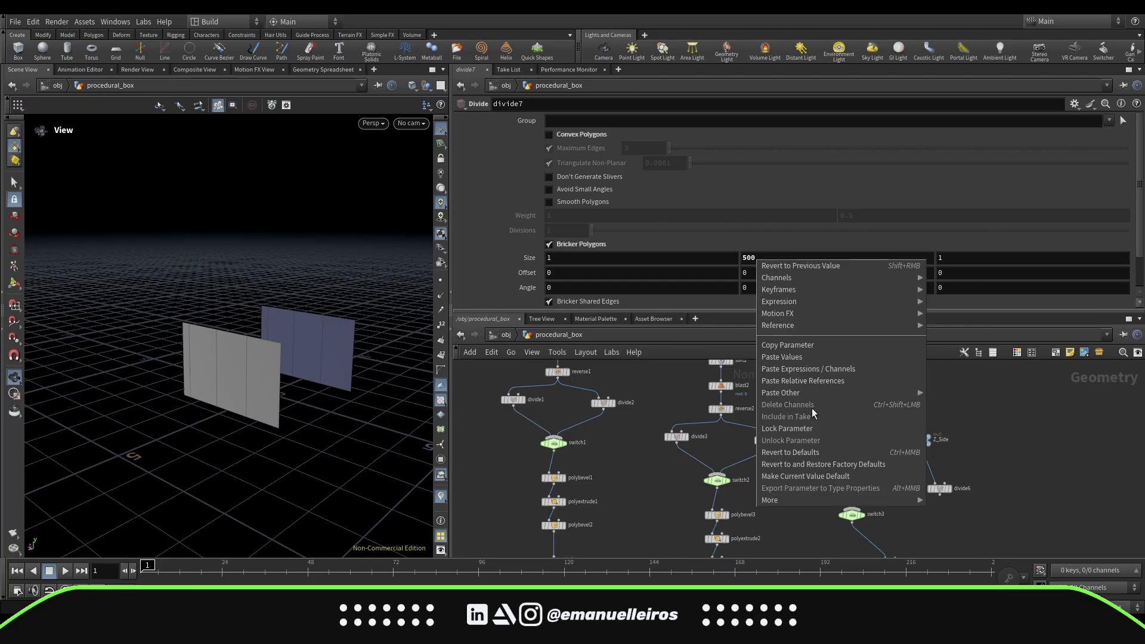
click(604, 403)
Step: Link divide7's X bricker size to the Controller's Plank Number as ch("../Controller/plank_num")
middle_drag(616, 468, 662, 480)
middle_drag(500, 371, 618, 510)
click(599, 414)
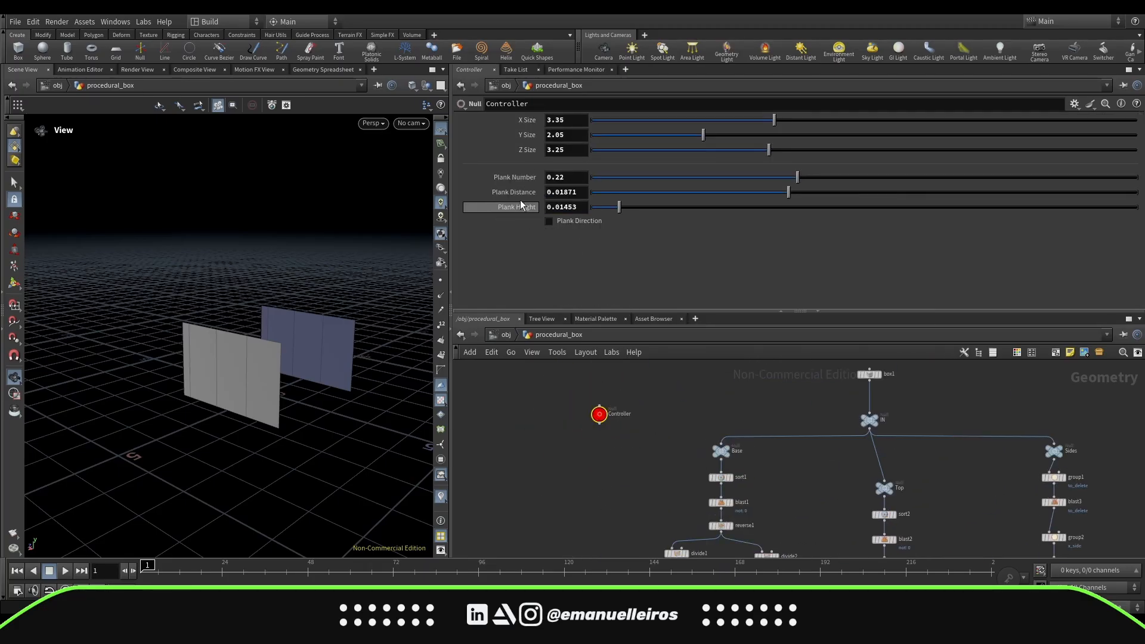
right_click(516, 175)
click(558, 261)
middle_drag(924, 543, 746, 376)
scroll(745, 376, up, 2)
click(831, 496)
right_click(588, 258)
click(668, 377)
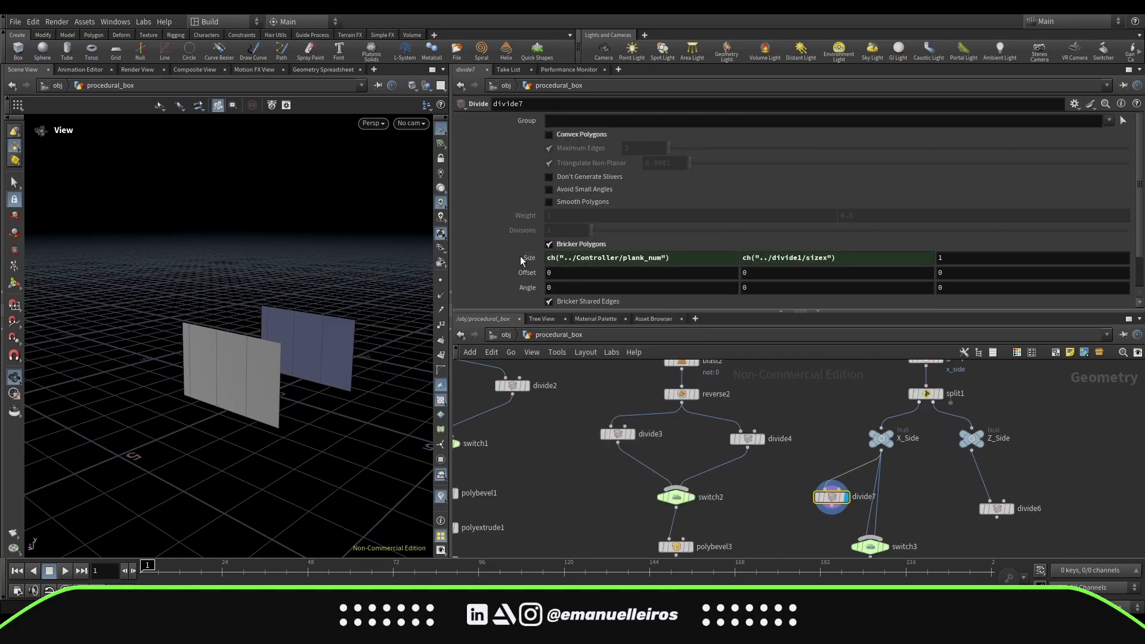
click(520, 257)
Step: Reposition divide7 slightly and lower the Controller's Plank Number to 0.1427
middle_drag(803, 521, 743, 476)
drag(771, 451, 757, 440)
middle_drag(567, 428, 857, 608)
scroll(566, 457, down, 3)
click(649, 424)
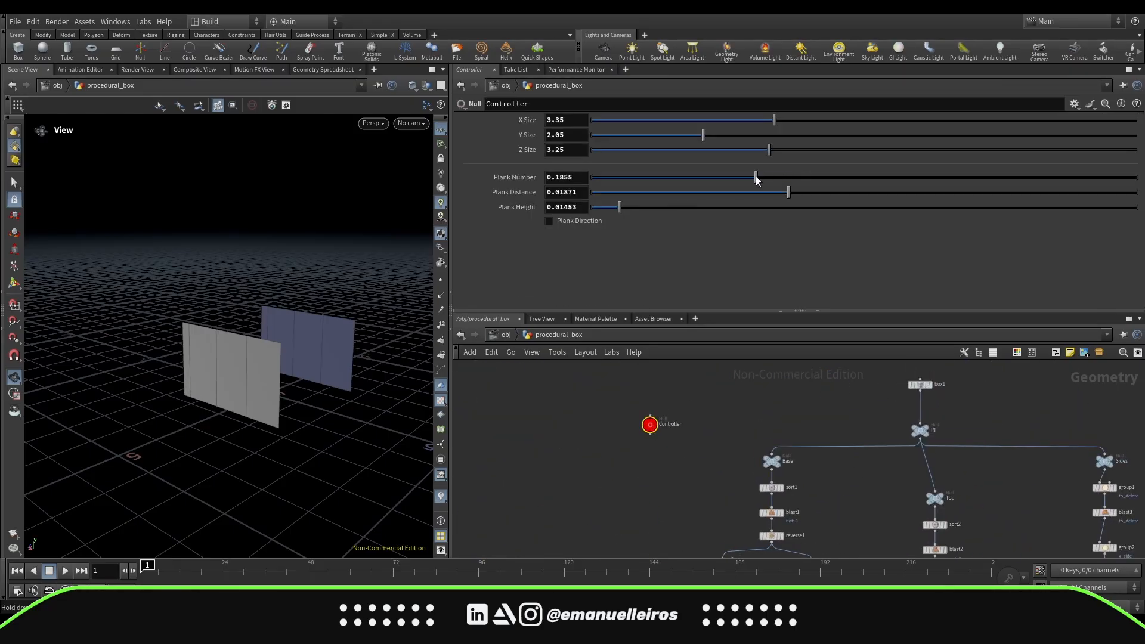
middle_drag(978, 536, 751, 381)
scroll(751, 381, up, 3)
click(792, 425)
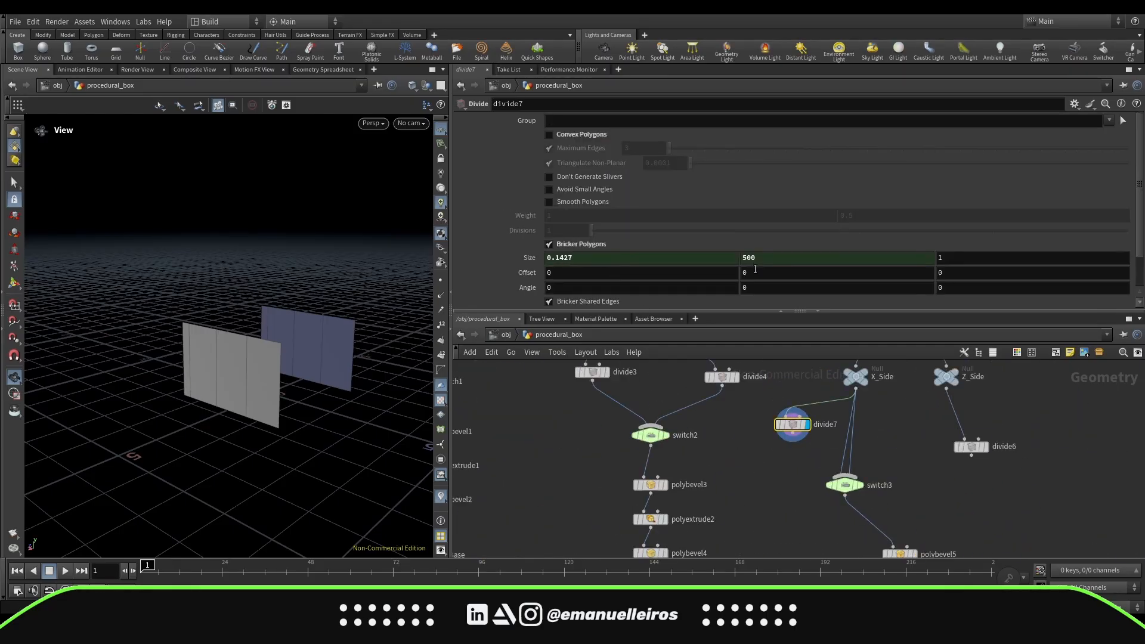
middle_drag(966, 258, 920, 253)
key(ctrl+z)
key(ctrl+z)
Step: Remove divide7's X size reference, set X to 1, and reference the Controller's plank_num in Z instead
click(792, 424)
right_click(570, 262)
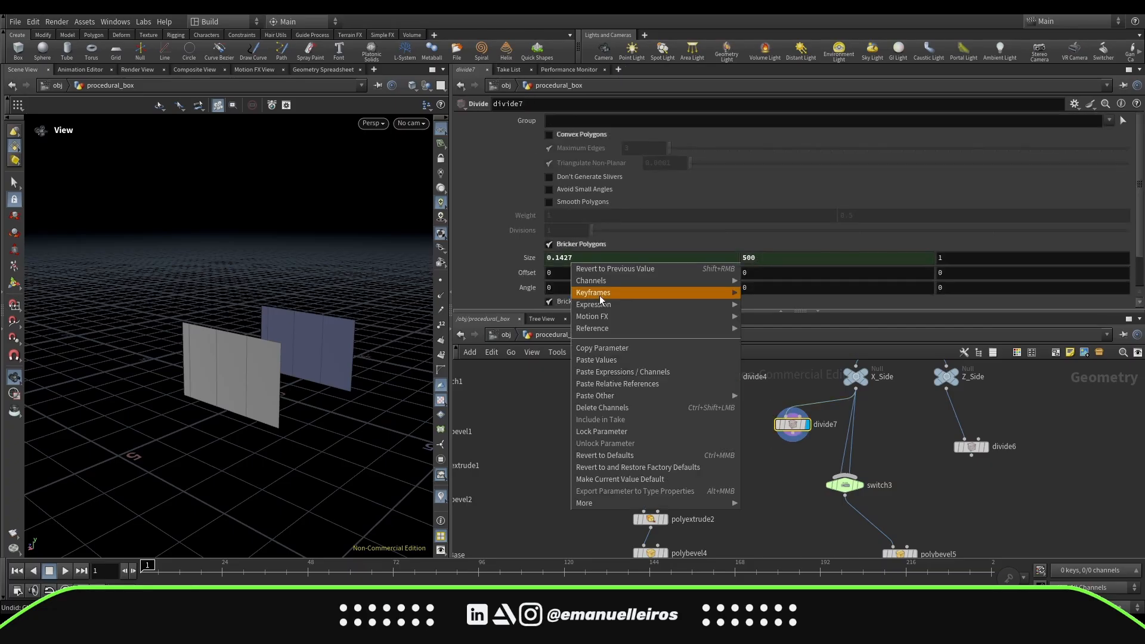
click(634, 387)
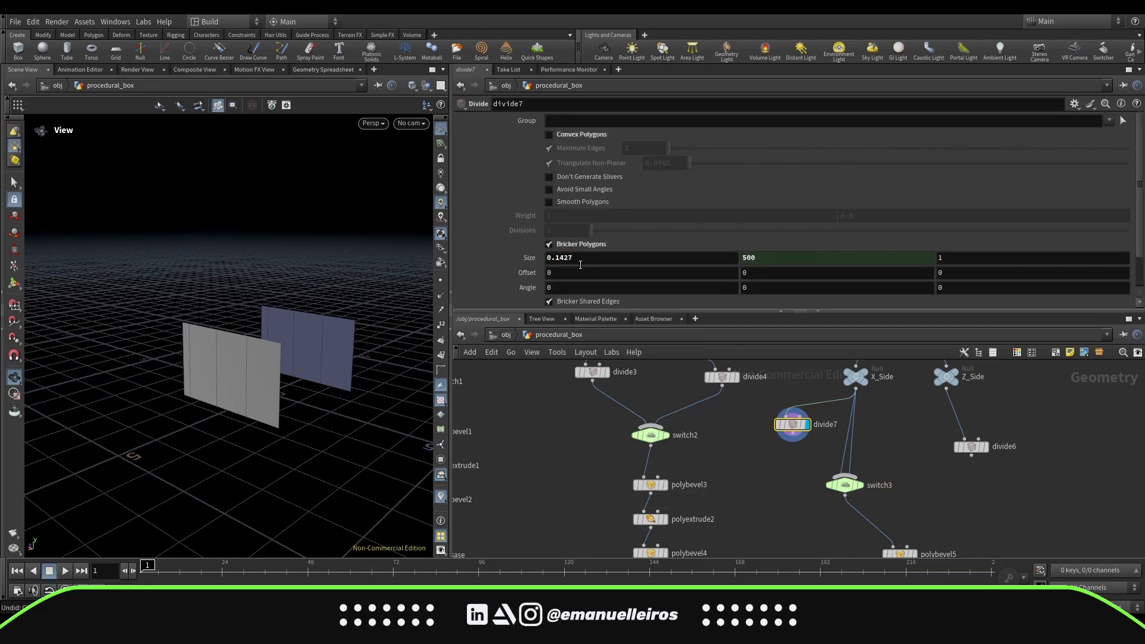
click(532, 260)
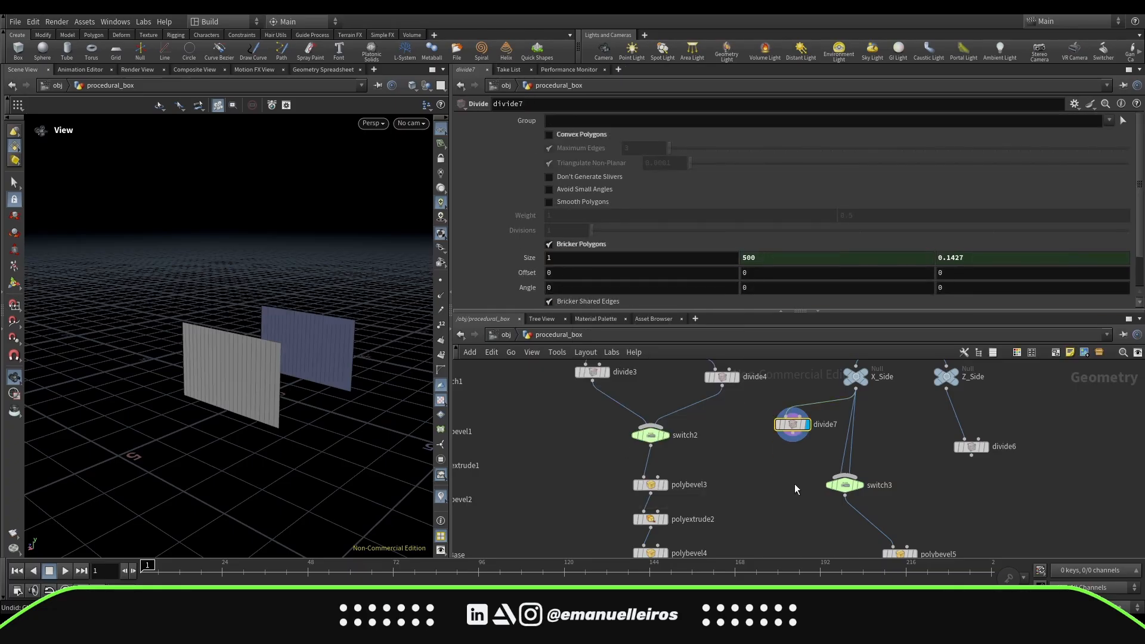
Step: Duplicate divide7 under X_Side and remove the copy's Y size reference
alt+drag(794, 427, 896, 428)
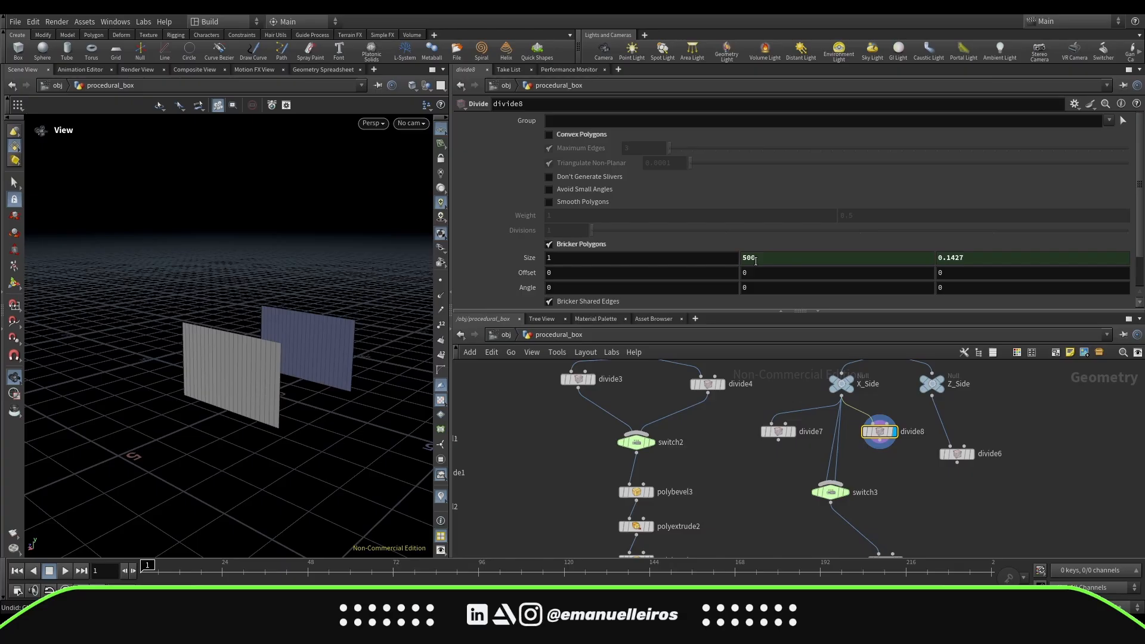
right_click(823, 257)
click(850, 401)
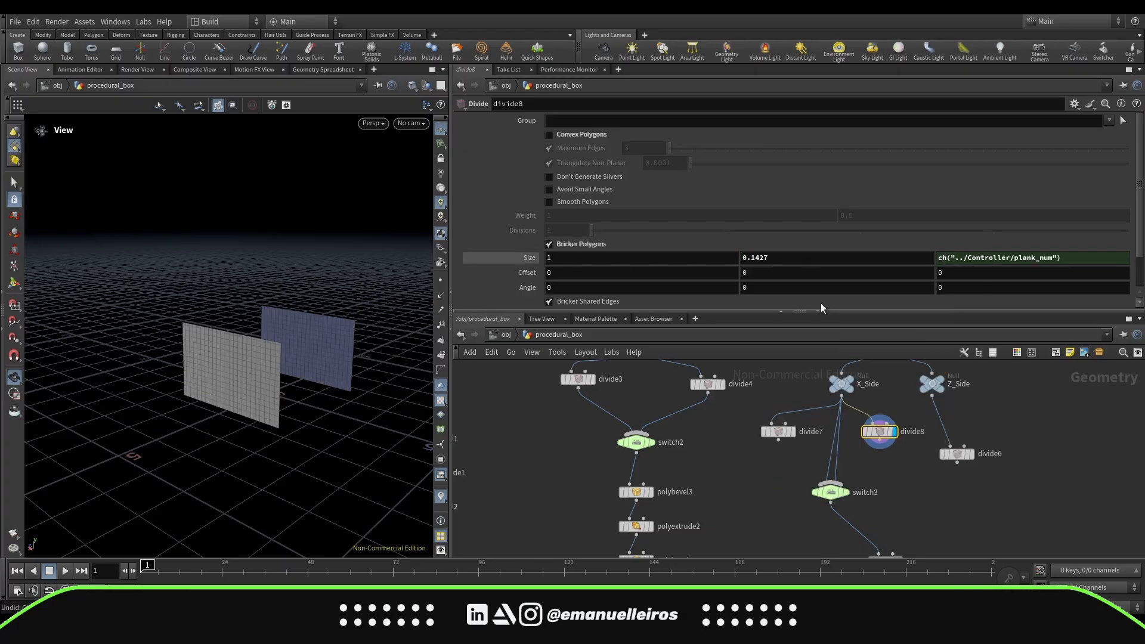
drag(781, 258, 700, 260)
text(1427)
key(Return)
Step: Remove divide8's Z size reference and set its Z bricker size to 500
right_click(971, 257)
click(1011, 404)
drag(978, 257, 888, 262)
text(500)
key(Return)
Step: Set divide8's Y bricker size to ch("../Controller/plank_num"), clearing the stray digit in front of the expression
right_click(765, 255)
key(Escape)
click(769, 258)
right_click(769, 258)
click(839, 381)
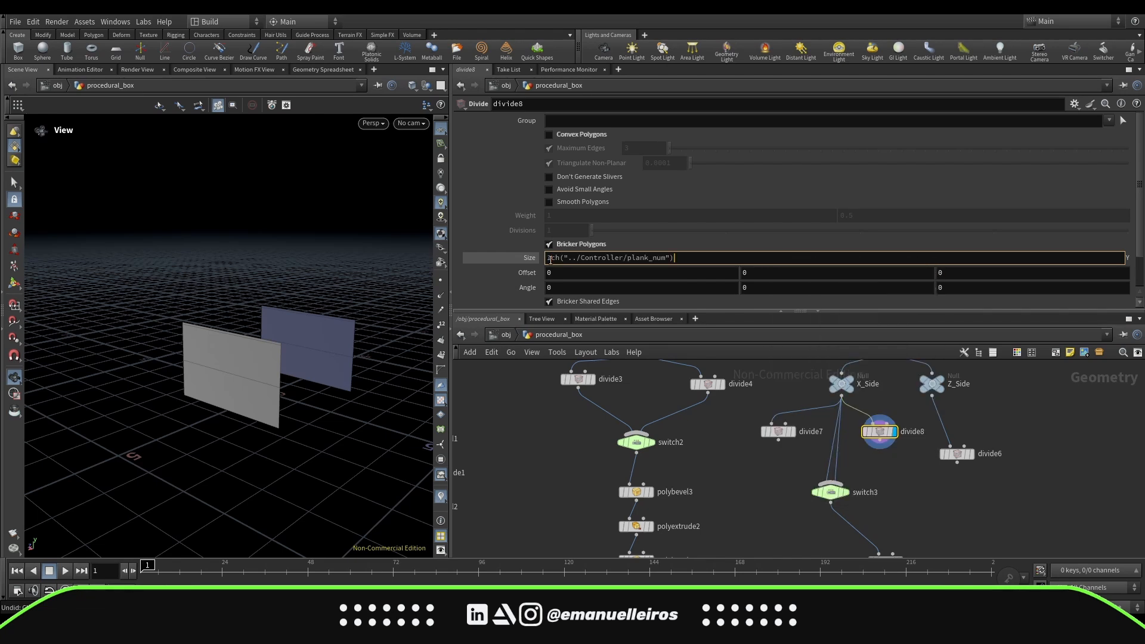
click(550, 260)
key(BackSpace)
key(Return)
click(528, 259)
Step: Link divide8's Z bricker size to divide1's X size as ch("../divide1/sizex")
middle_drag(699, 480, 918, 574)
click(574, 423)
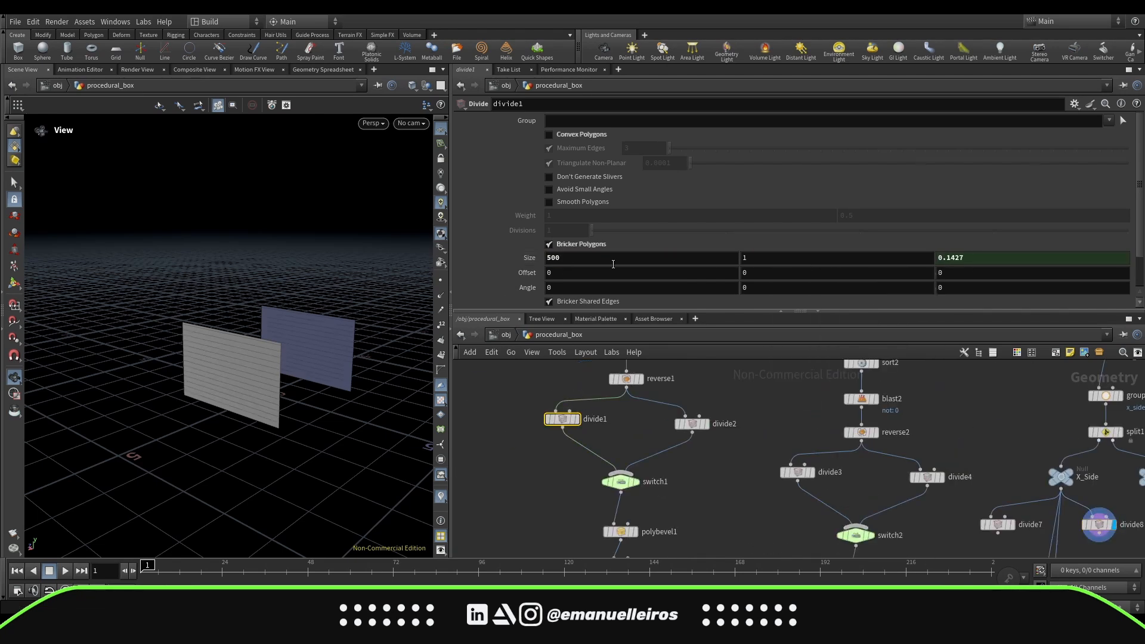
right_click(607, 260)
click(684, 347)
middle_drag(954, 495, 715, 445)
click(859, 475)
right_click(951, 263)
click(1014, 383)
click(529, 259)
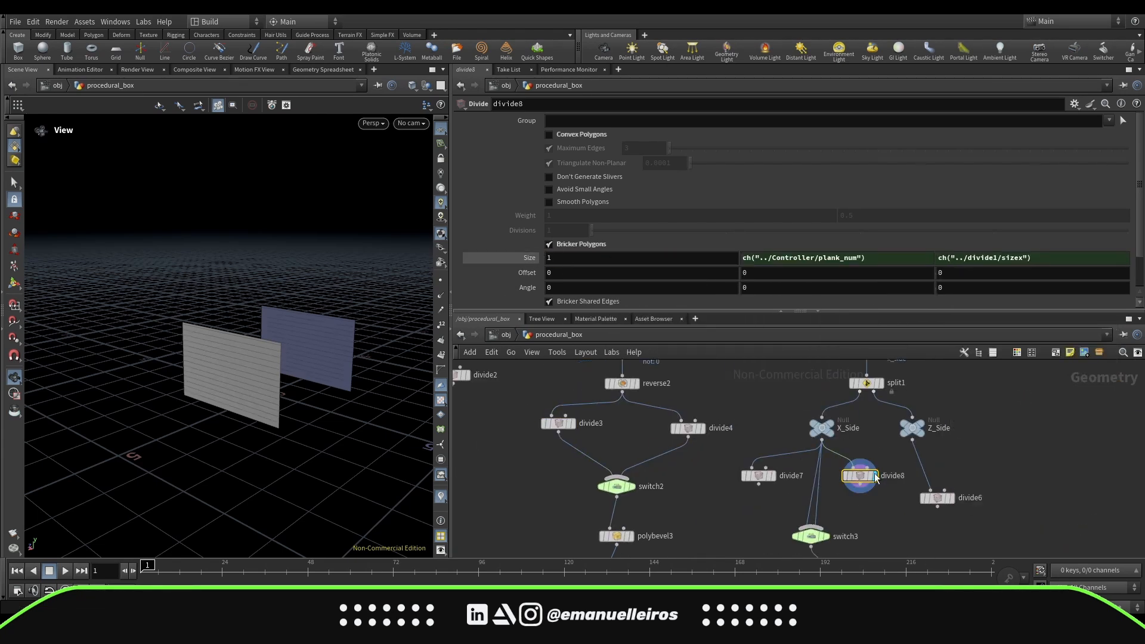
Step: Connect divide7 and divide8 as switch3's two inputs and align the nodes under X_Side
drag(813, 487, 759, 485)
drag(816, 495, 859, 484)
middle_drag(847, 507, 839, 473)
drag(814, 394, 807, 394)
drag(751, 441, 764, 441)
drag(852, 441, 856, 441)
drag(812, 502, 817, 497)
Step: Delete divide6 under Z_Side and check switch3's inputs with the finished X-side planks displayed
click(928, 464)
key(Delete)
click(811, 492)
middle_drag(859, 531, 775, 546)
click(823, 484)
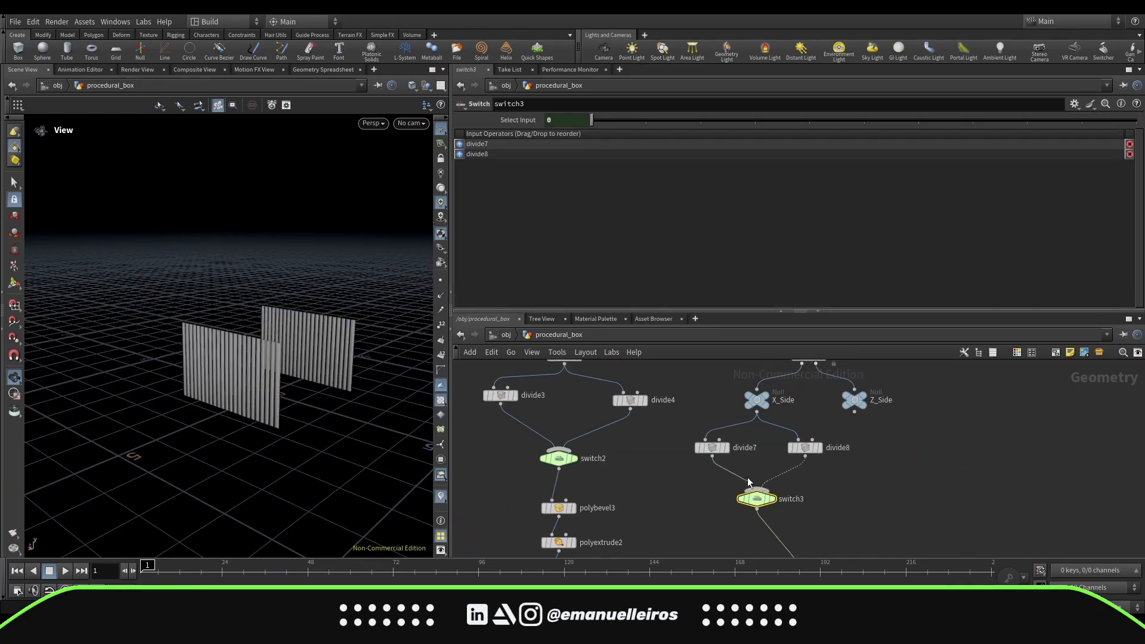
Step: Duplicate divide7, divide8 and switch3 beside the originals and feed both copied divides from Z_Side
drag(685, 437, 832, 514)
alt+drag(810, 448, 977, 453)
drag(854, 411, 871, 444)
drag(854, 411, 965, 443)
Step: Move divide10's plank_num reference from the Z size to the X size and set Z to 1
click(879, 452)
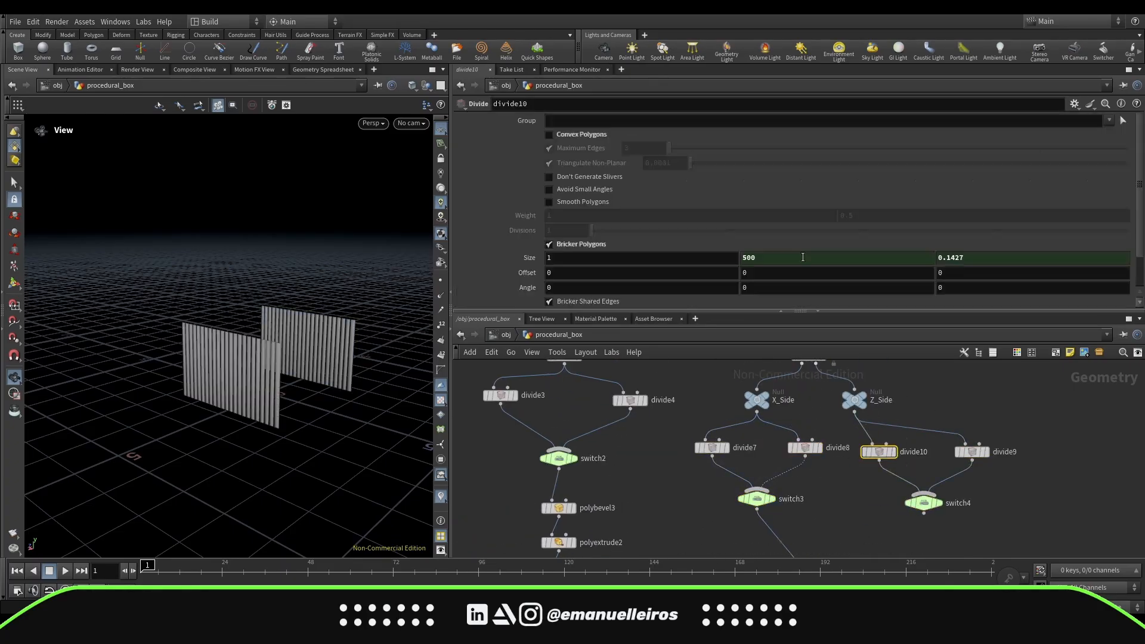
right_click(992, 263)
click(1035, 391)
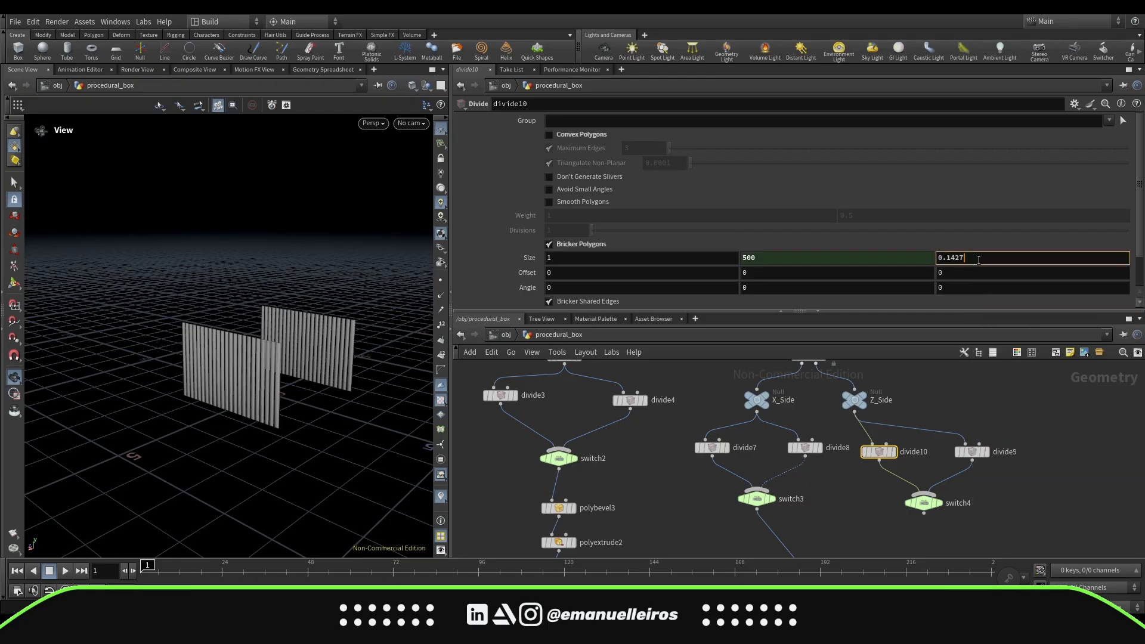
scroll(849, 532, down, 3)
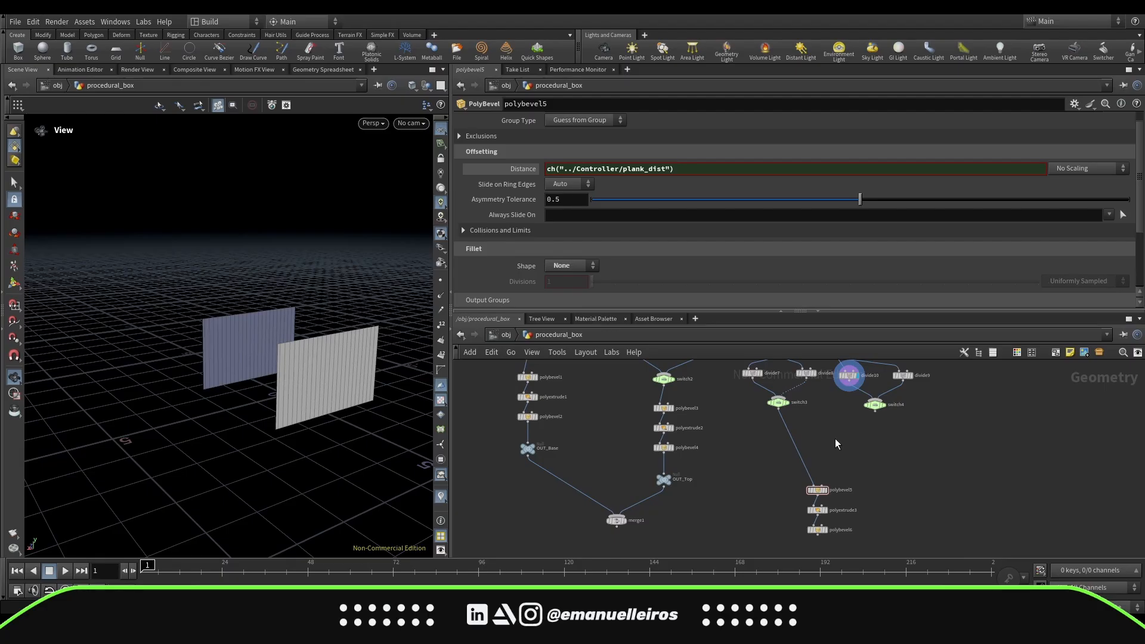
Step: Insert a Merge node combining switch3 and switch4 ahead of polybevel5, and display polybevel6's output
key(Tab)
text(merge)
key(Return)
click(801, 448)
drag(875, 412, 802, 447)
drag(800, 451, 818, 454)
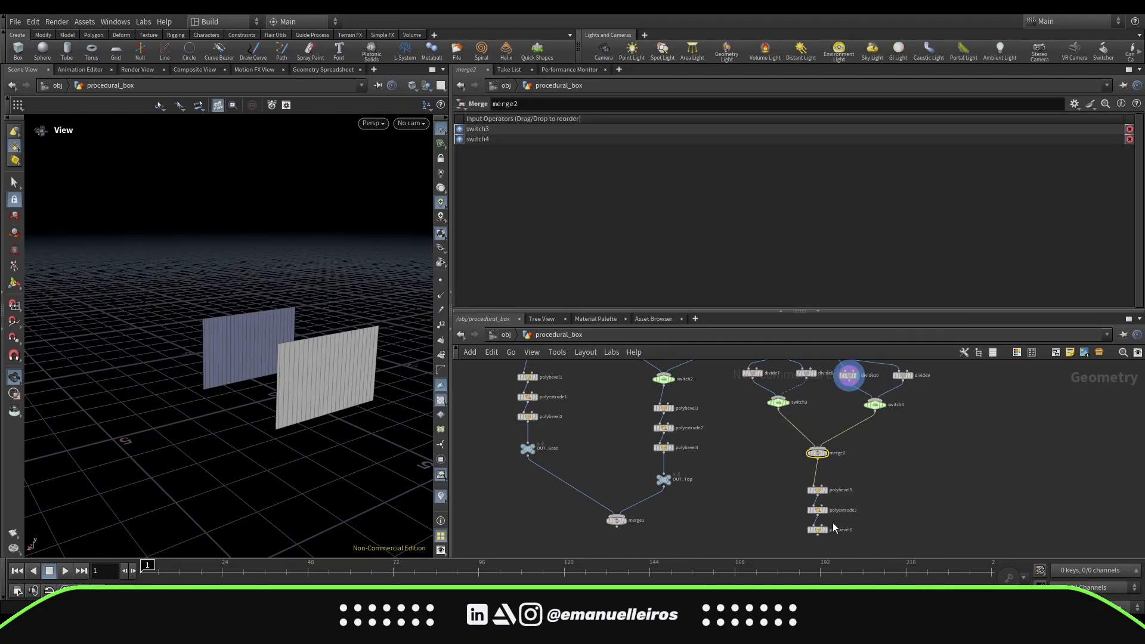
click(826, 530)
mouse_move(299, 495)
mouse_down()
mouse_move(314, 467)
mouse_move(299, 494)
mouse_up()
Step: Compare the bricker sizes of divide9 and divide10 and examine divide9's displayed division
scroll(850, 379, up, 4)
middle_drag(850, 379, 775, 444)
click(885, 438)
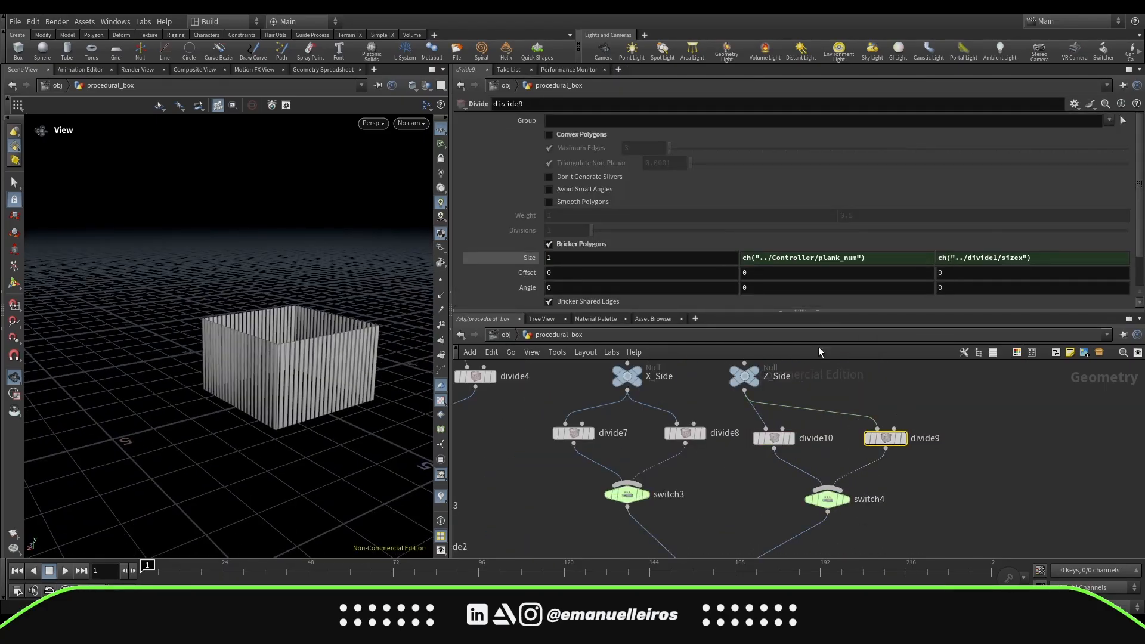
click(774, 438)
click(885, 438)
click(774, 439)
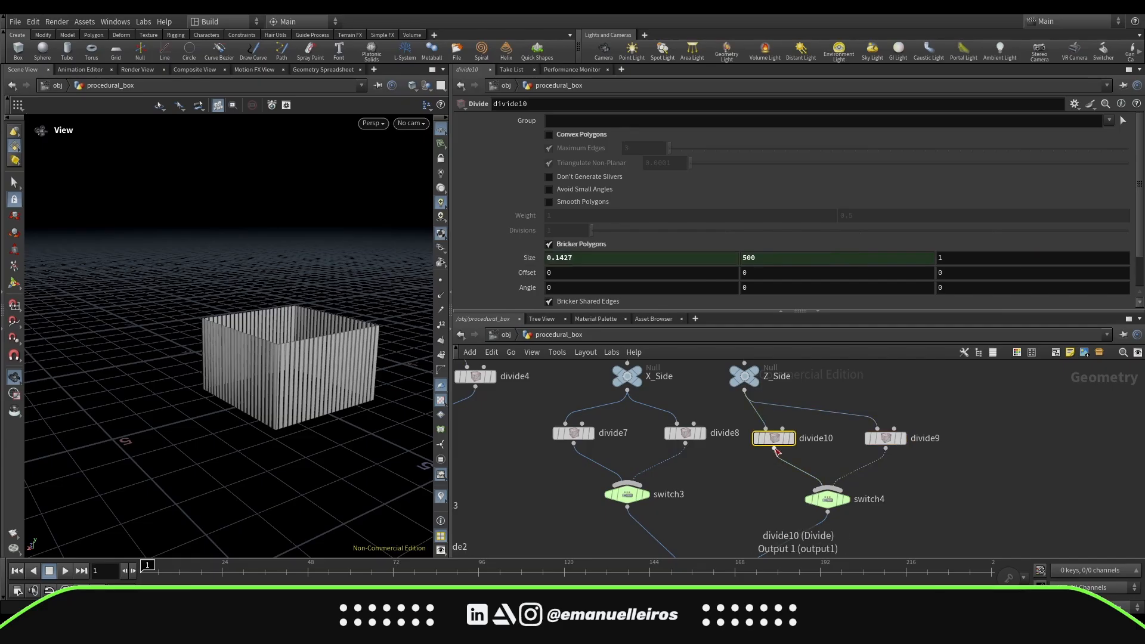
click(885, 438)
click(903, 438)
click(773, 438)
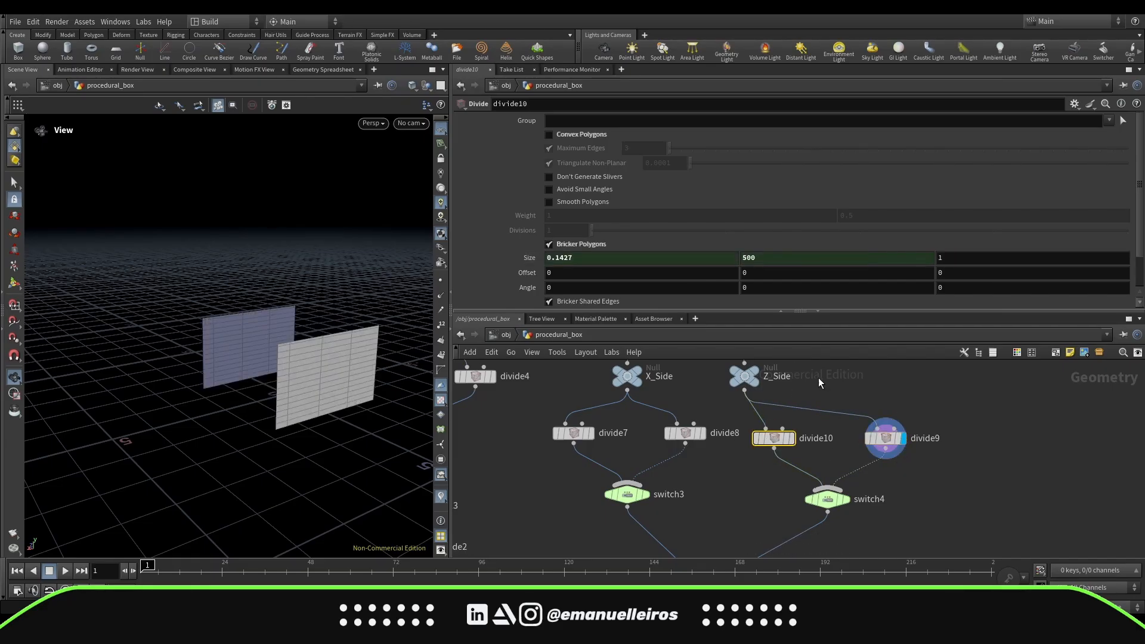
click(885, 438)
Step: Remove divide9's Z size reference and set its Z bricker size to 1
right_click(964, 261)
click(1012, 361)
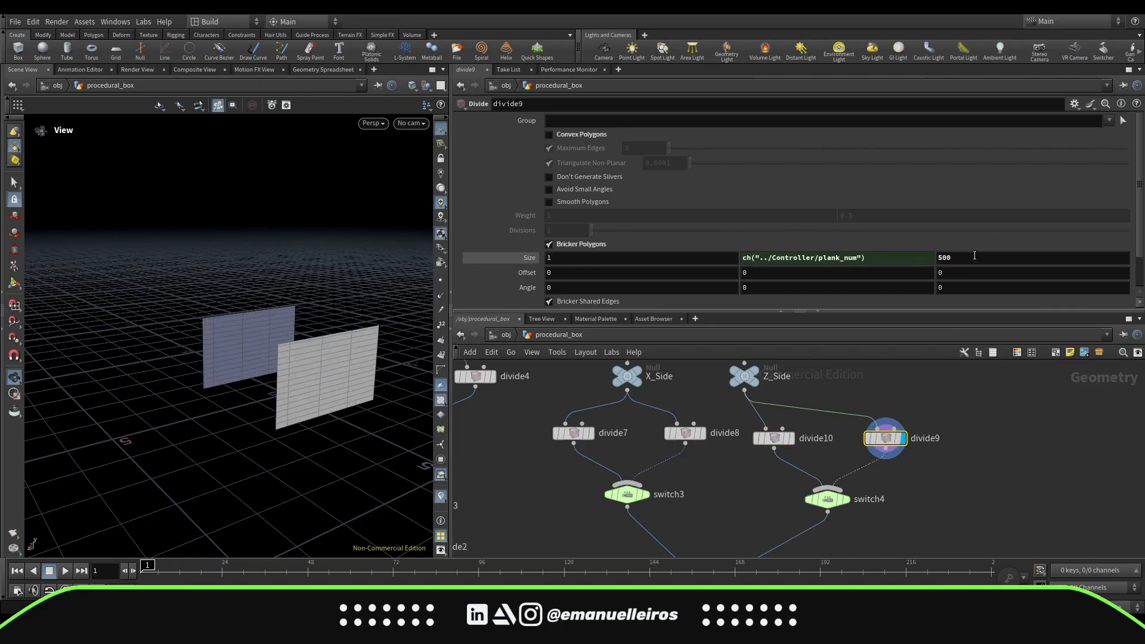
right_click(788, 261)
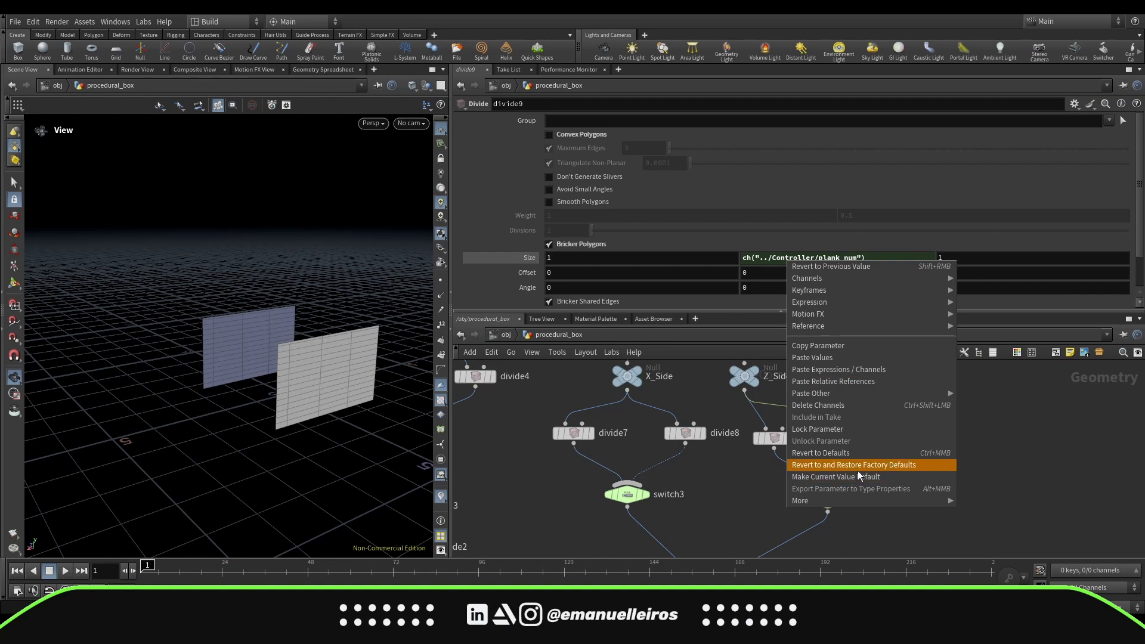
click(690, 437)
Step: Link divide9's X bricker size to divide1's X size with a relative reference
click(774, 438)
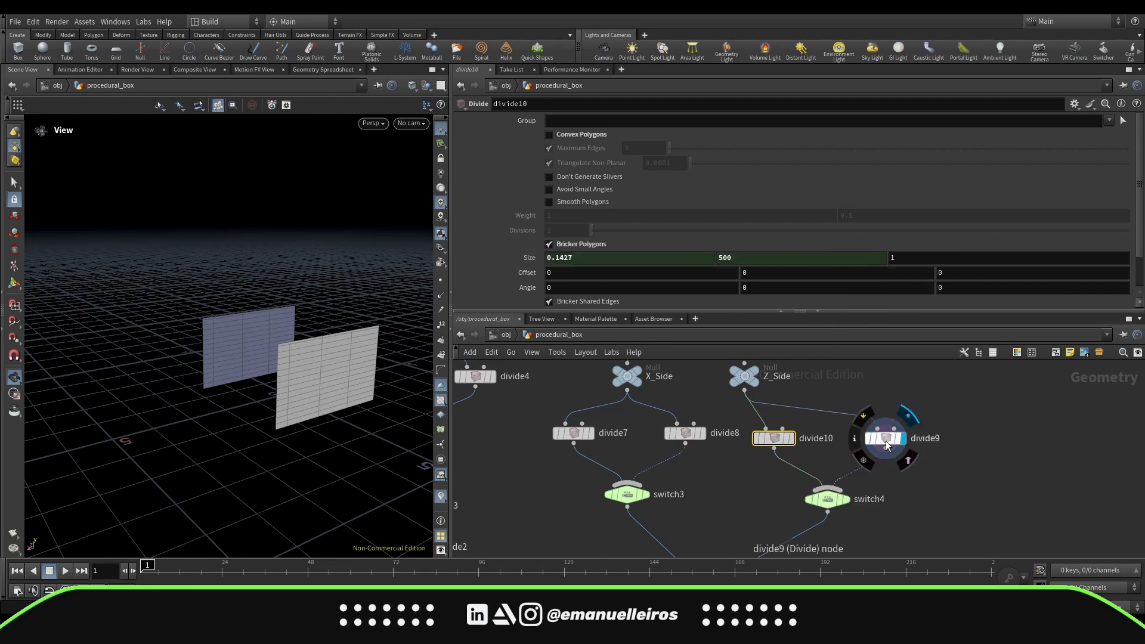
click(886, 438)
scroll(883, 437, down, 7)
scroll(697, 393, up, 5)
click(647, 458)
right_click(637, 260)
click(704, 348)
scroll(707, 385, down, 5)
scroll(883, 440, up, 5)
click(888, 441)
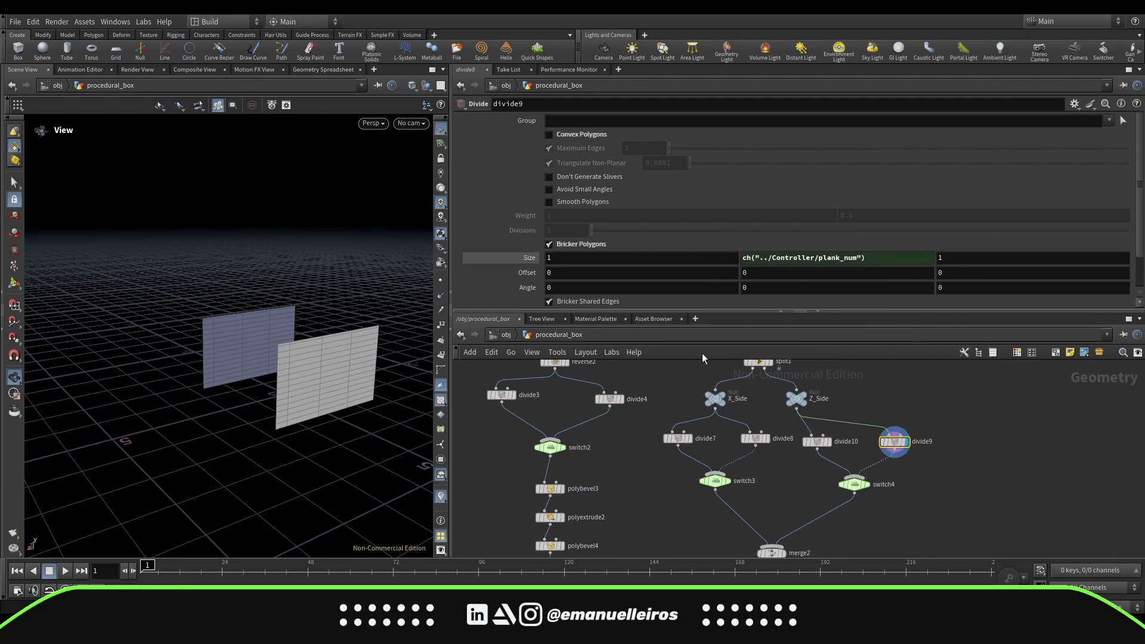
right_click(592, 260)
click(674, 384)
Step: Check switch4's output and select input, and display polybevel6's combined side planks
middle_drag(875, 522, 864, 445)
click(841, 407)
mouse_move(594, 124)
mouse_down()
mouse_move(628, 125)
mouse_move(576, 127)
mouse_up()
click(852, 410)
scroll(900, 486, down, 3)
middle_drag(900, 485, 891, 401)
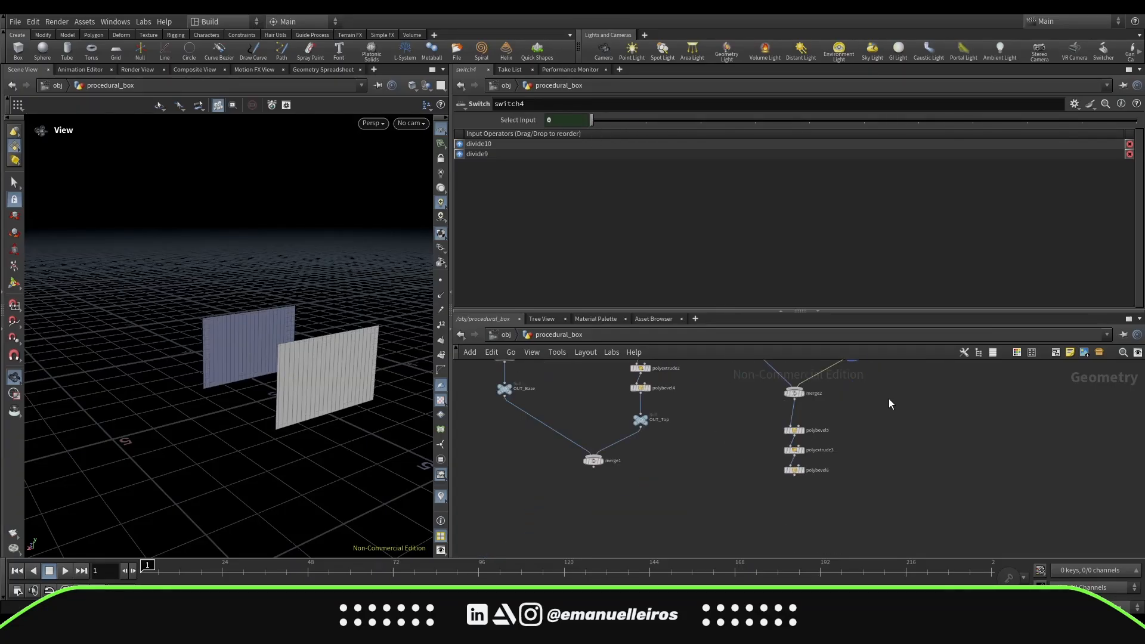
click(802, 470)
Step: Copy the OUT_Top null below polybevel6, rename it OUT_Sides, and move merge1 lower to make room
middle_drag(716, 473, 884, 465)
drag(762, 453, 762, 531)
middle_drag(945, 527, 890, 484)
key(Tab)
click(890, 484)
scroll(913, 431, up, 2)
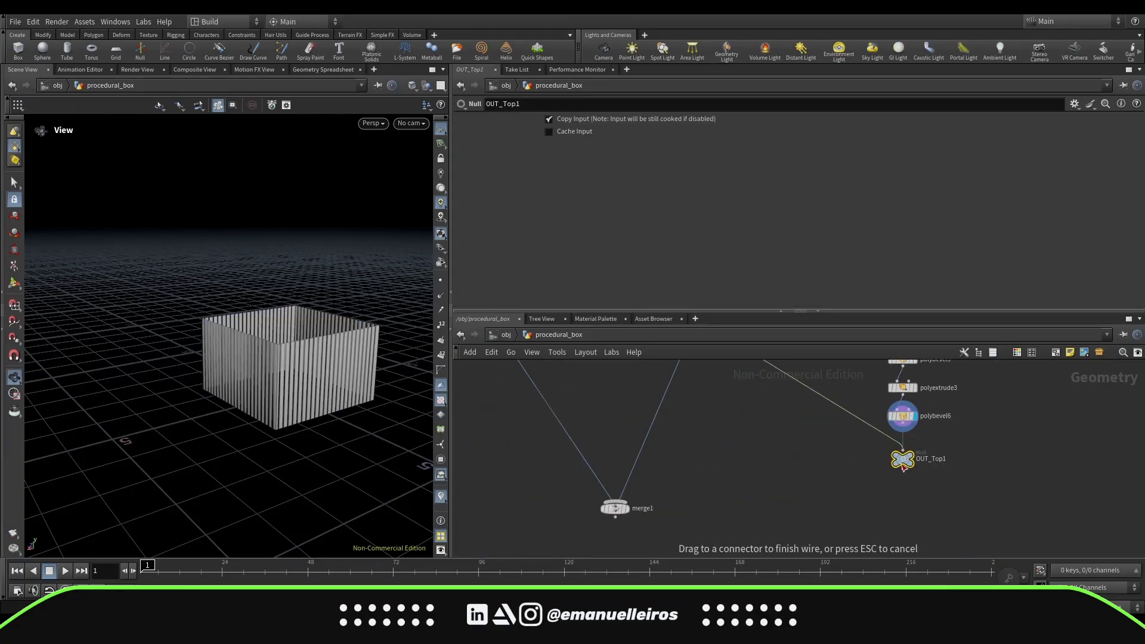
text(OUT_Sides)
key(Return)
Step: Connect OUT_Sides to merge1 and display the complete box
scroll(775, 435, down, 2)
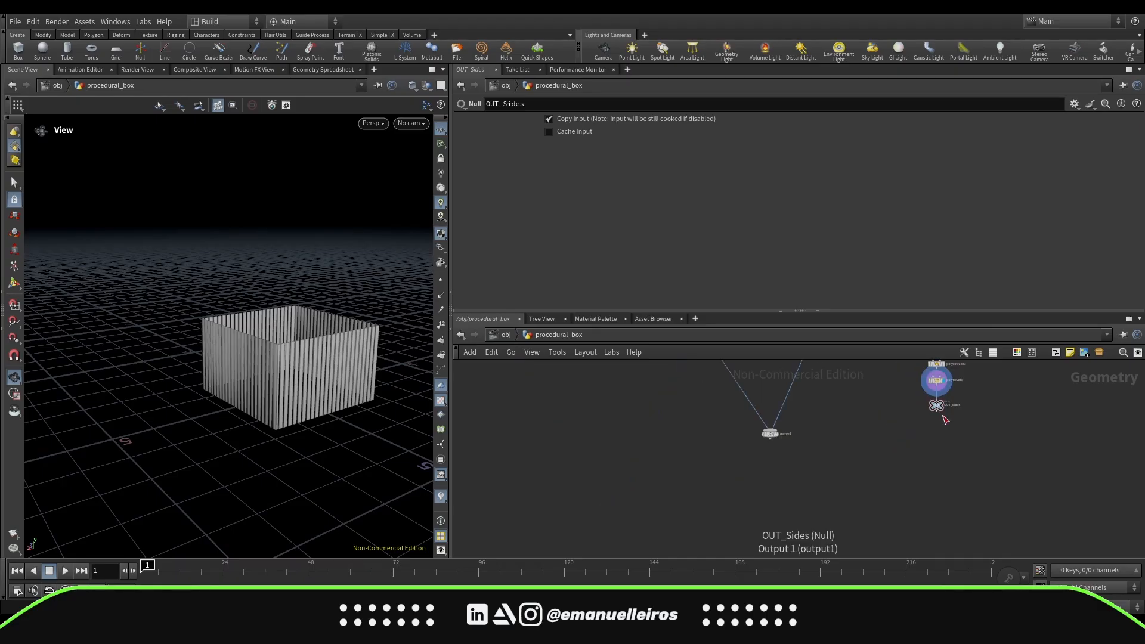
click(772, 435)
scroll(737, 481, down, 3)
scroll(744, 455, up, 2)
Step: Test the Controller by toggling Plank Direction on and off, with Plank Number at 0.2072 and Plank Distance at 0.00572
click(742, 417)
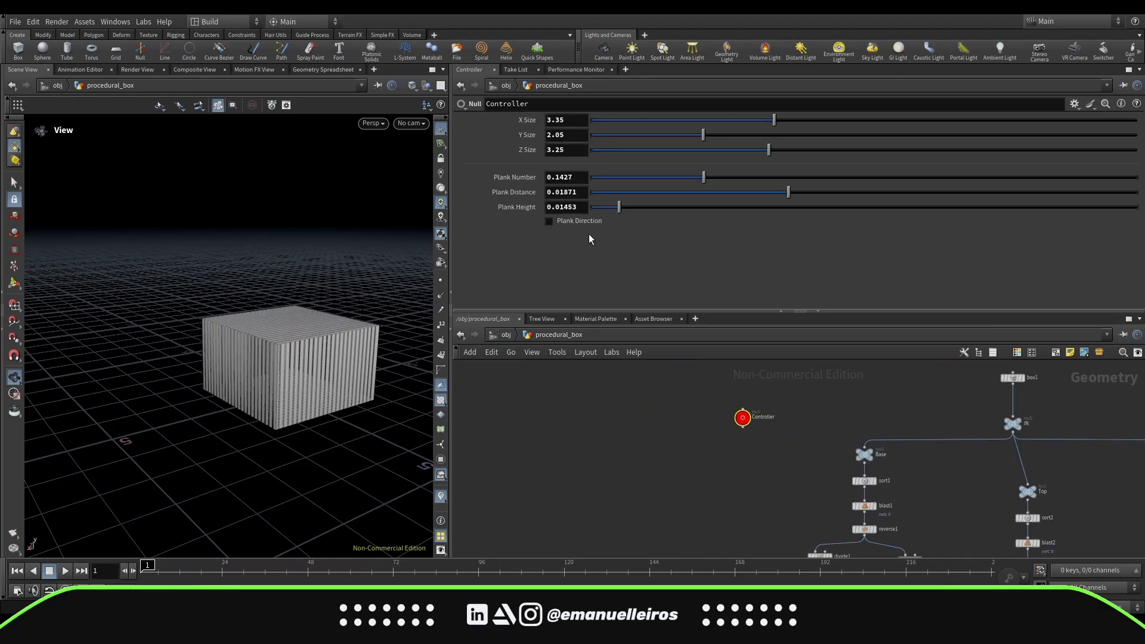
click(549, 221)
scroll(363, 356, up, 2)
drag(748, 177, 782, 179)
drag(364, 363, 336, 406)
click(644, 192)
click(548, 220)
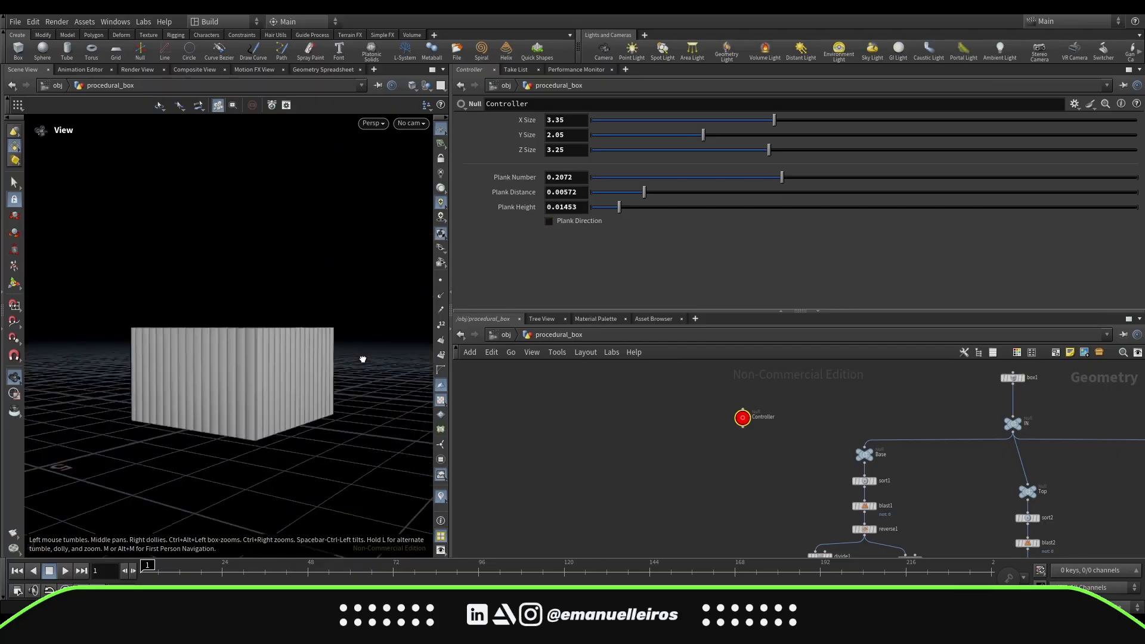
Step: Inspect the complete plank box from several angles and review the network's top, side and merge nodes
drag(360, 358, 674, 388)
drag(327, 406, 295, 397)
key(h)
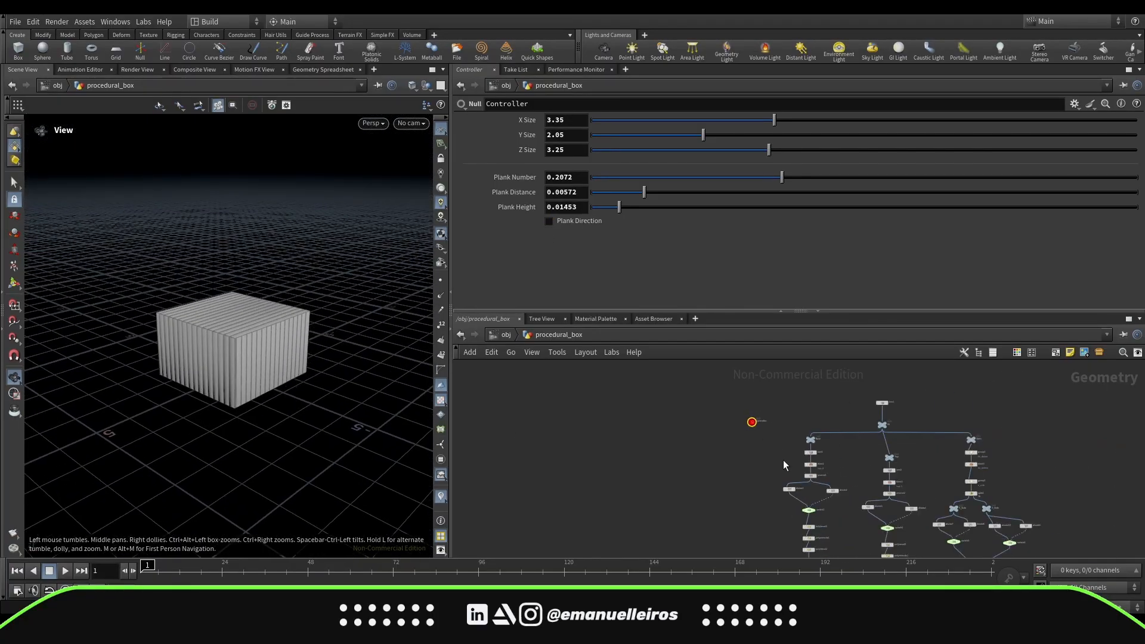
scroll(864, 453, up, 5)
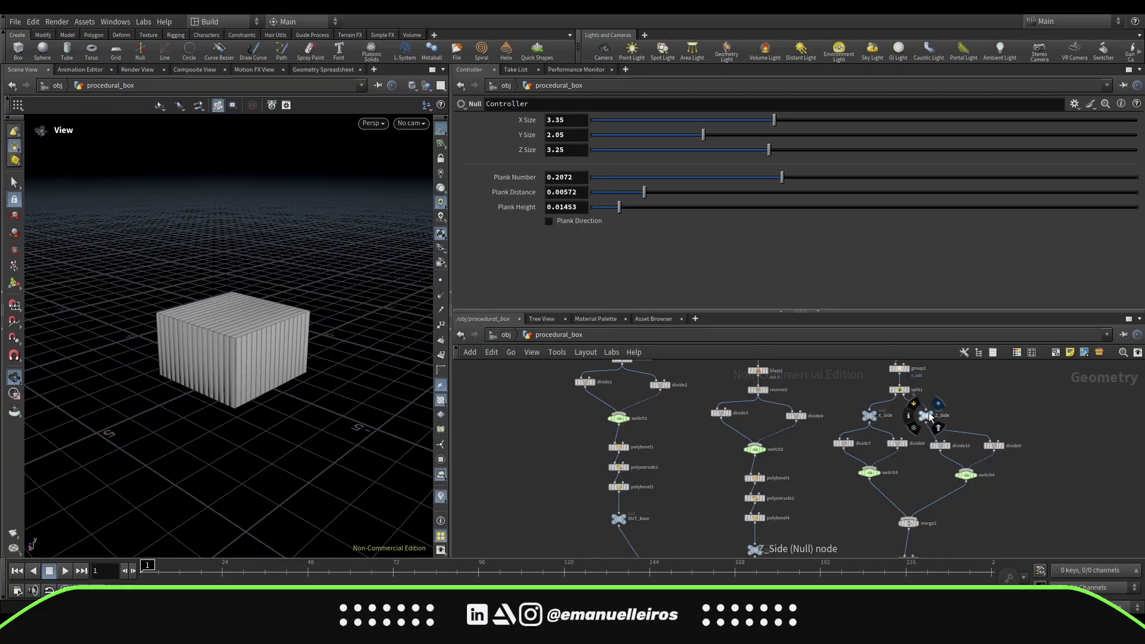
middle_drag(1019, 508, 1042, 481)
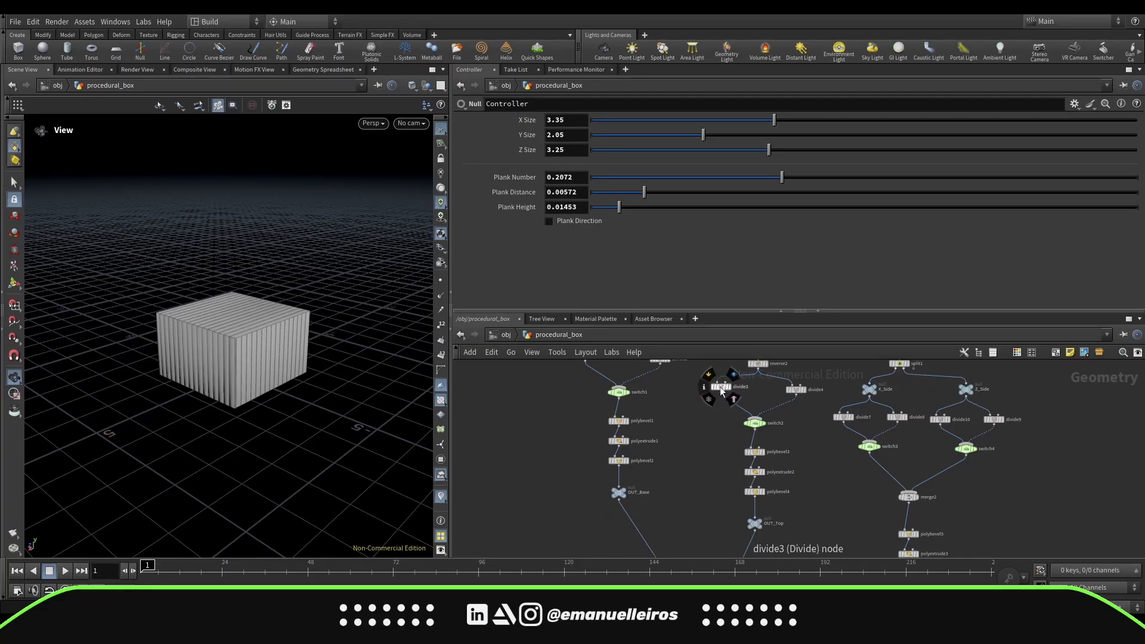
drag(720, 387, 726, 392)
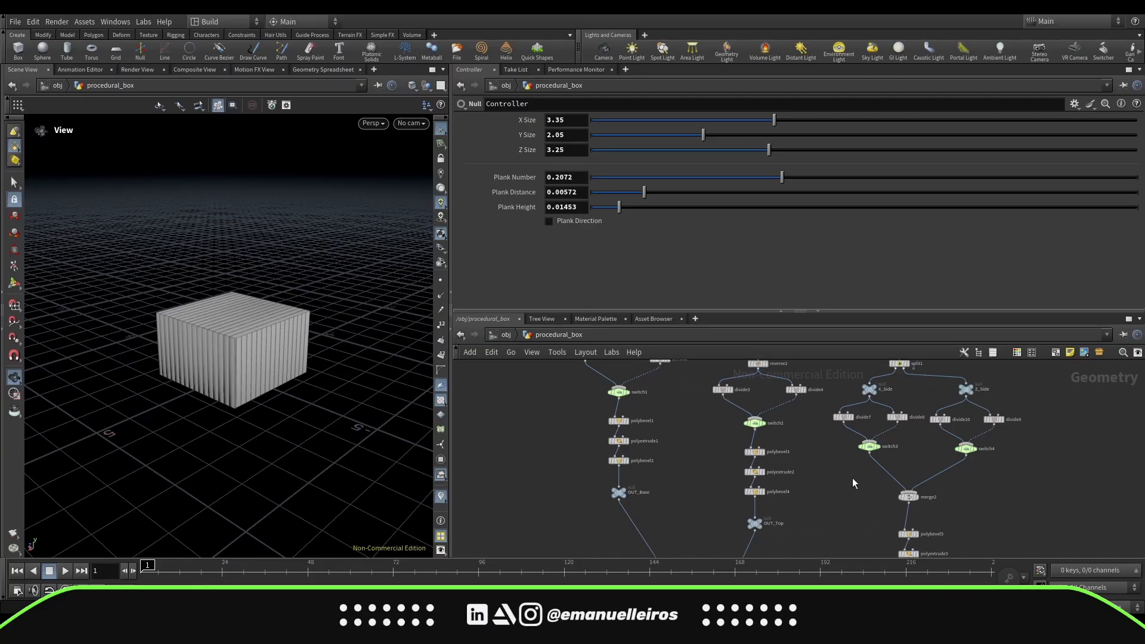
scroll(968, 441, down, 3)
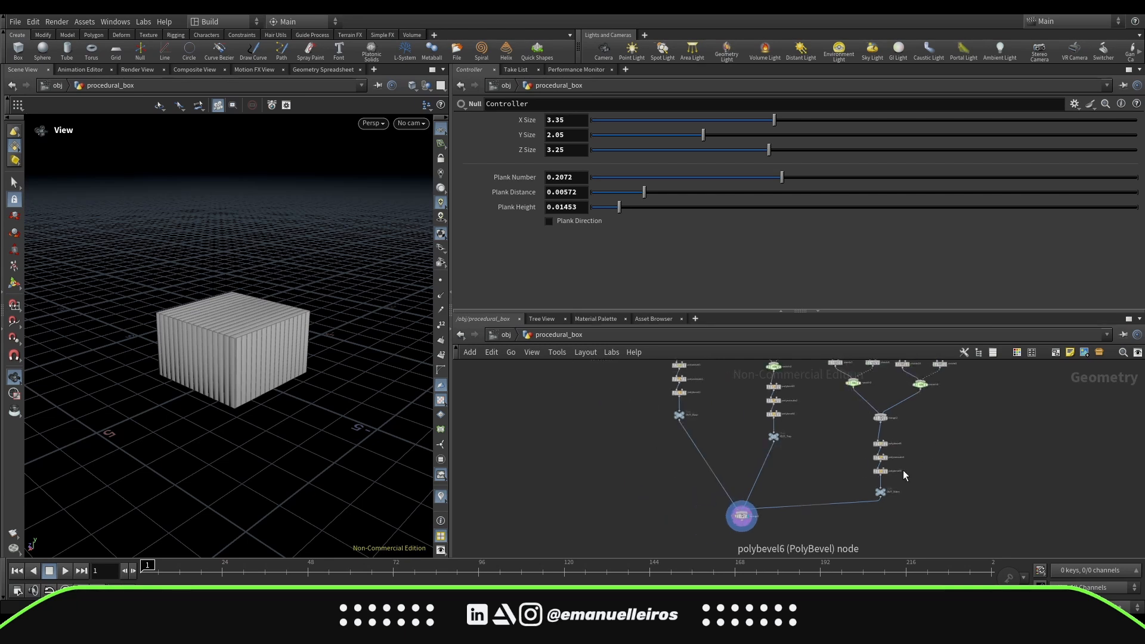
scroll(860, 453, up, 4)
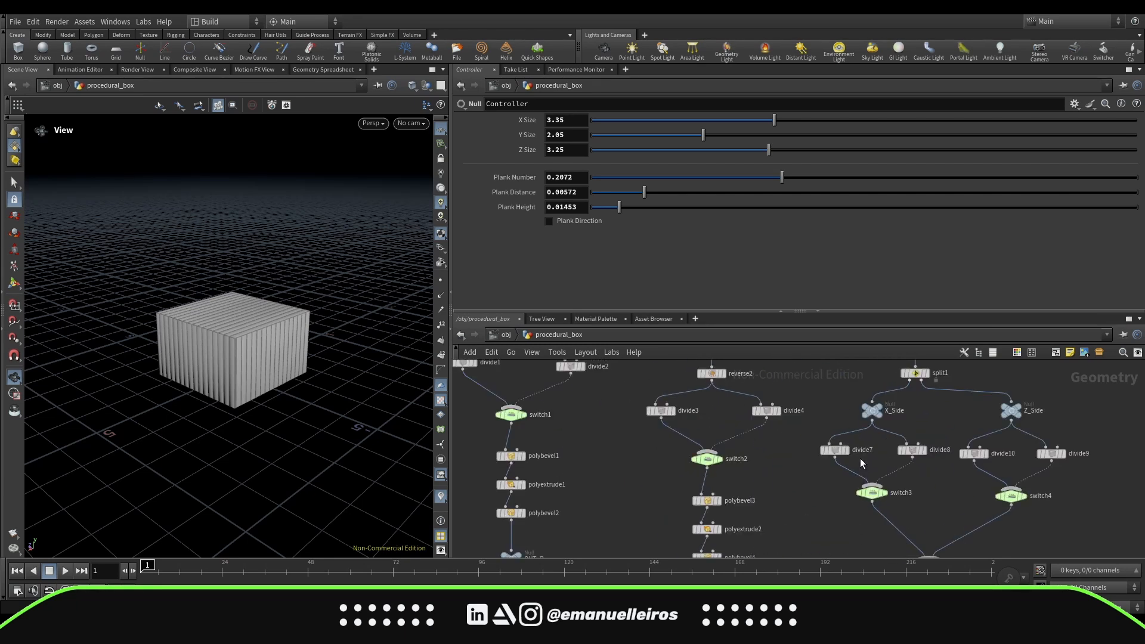
Step: Examine the Bricker Polygons size settings of divide7 and divide8 in the X_Side branch against the box's planks
click(834, 450)
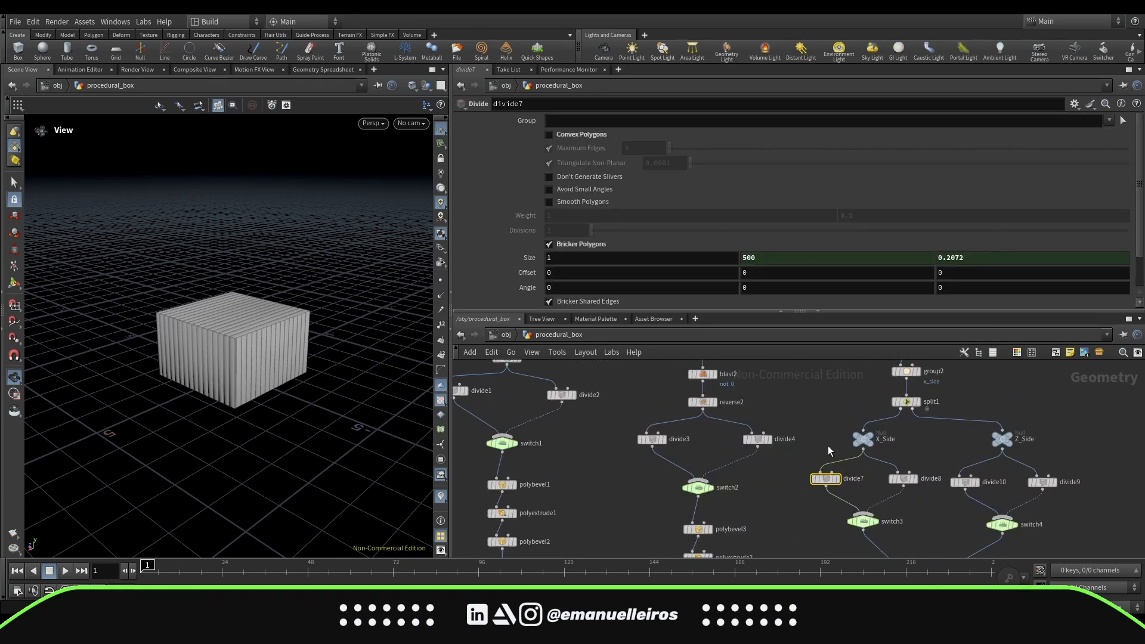
drag(314, 447, 292, 383)
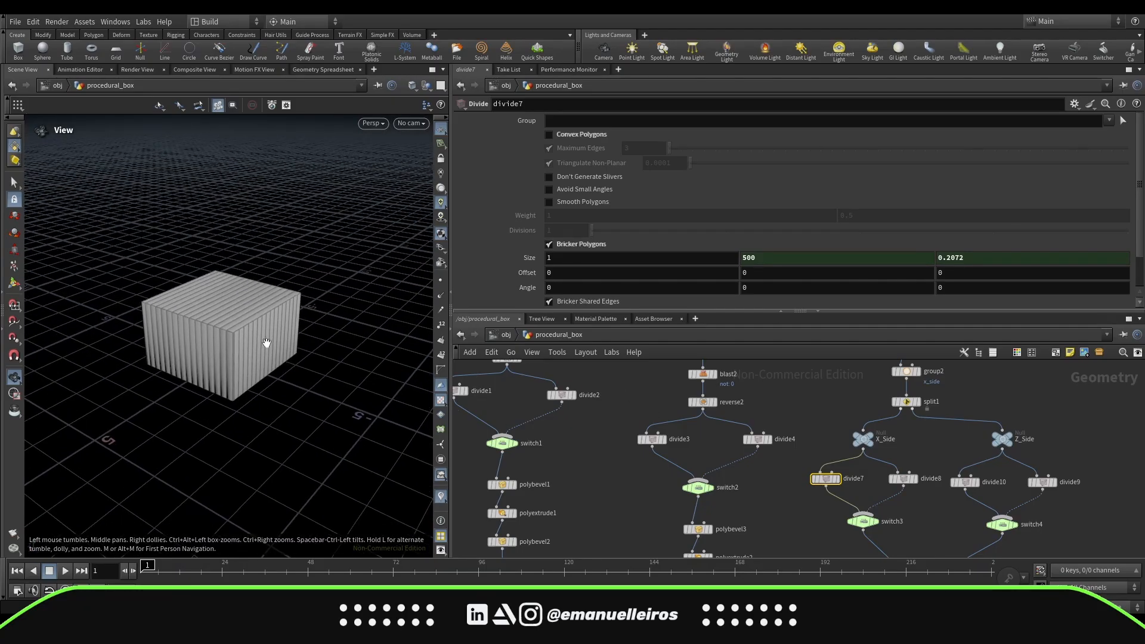
middle_drag(266, 342, 286, 360)
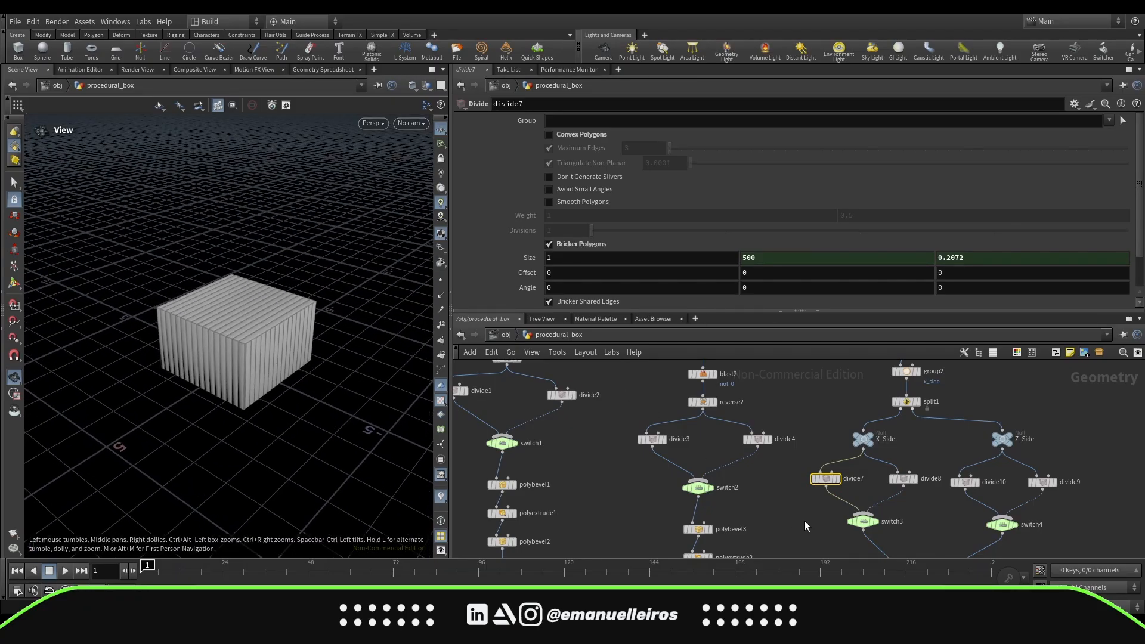
middle_drag(804, 520, 765, 481)
scroll(251, 442, up, 3)
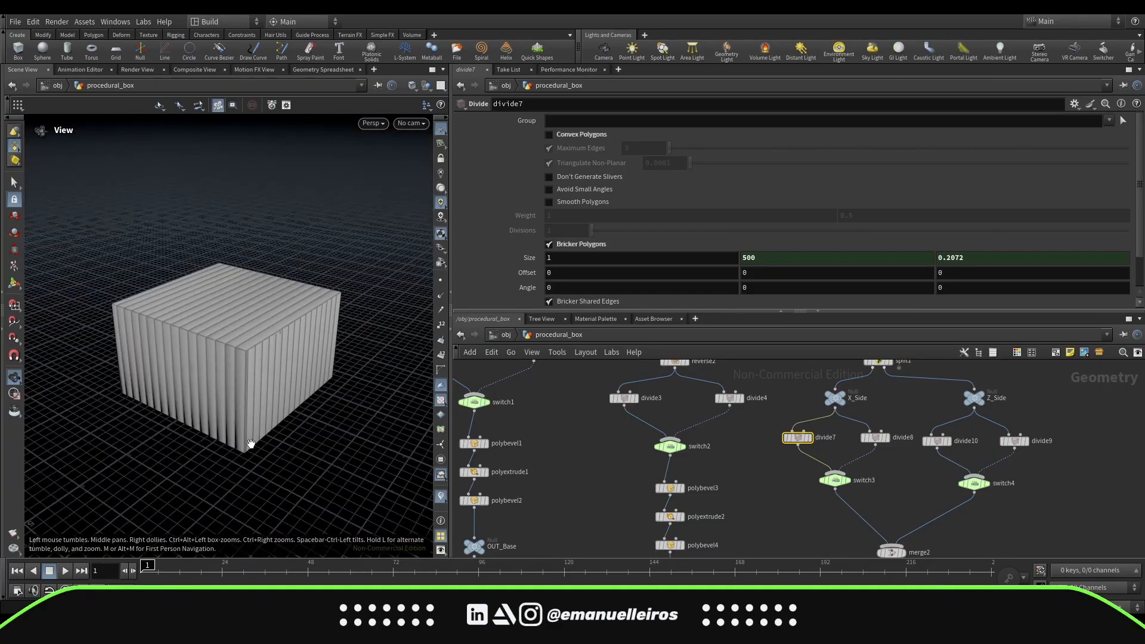
drag(251, 443, 280, 456)
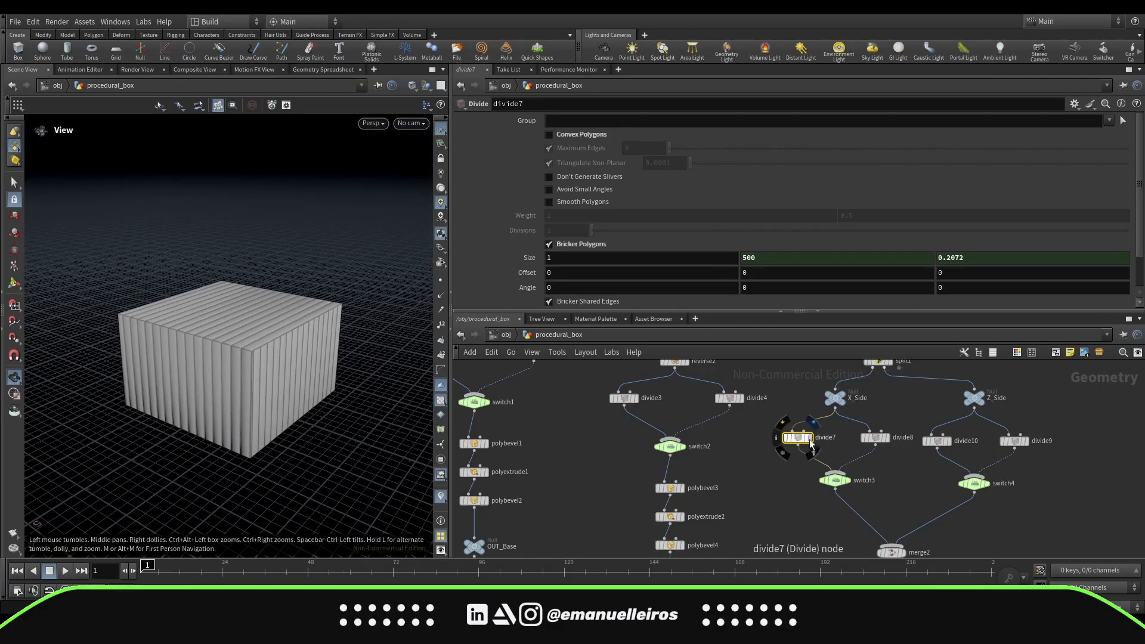
click(849, 402)
click(799, 437)
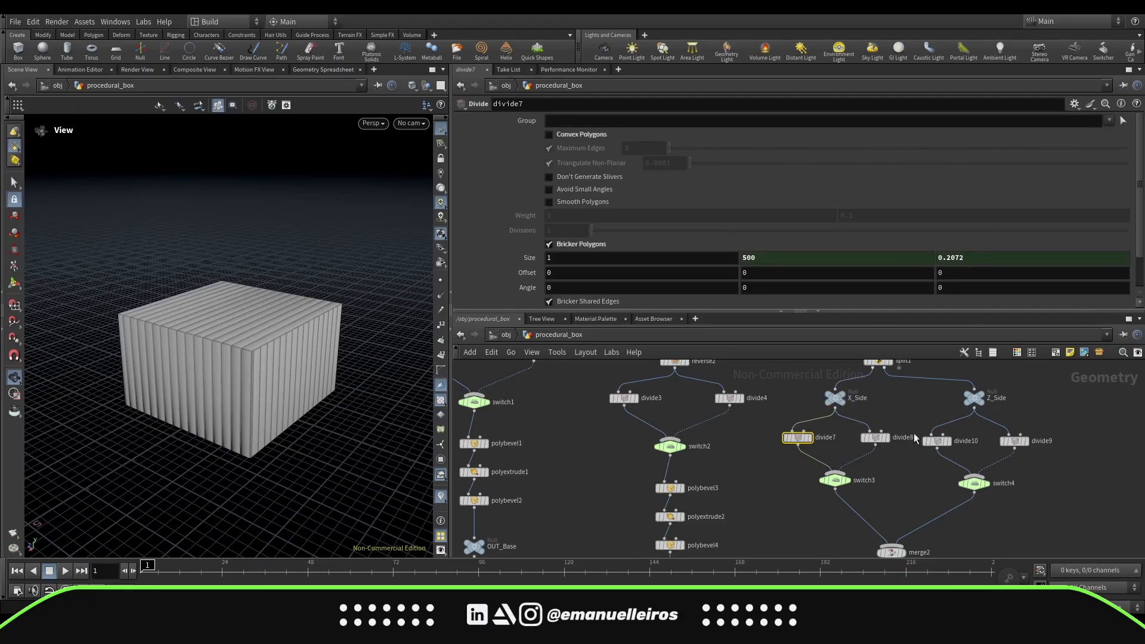
click(874, 438)
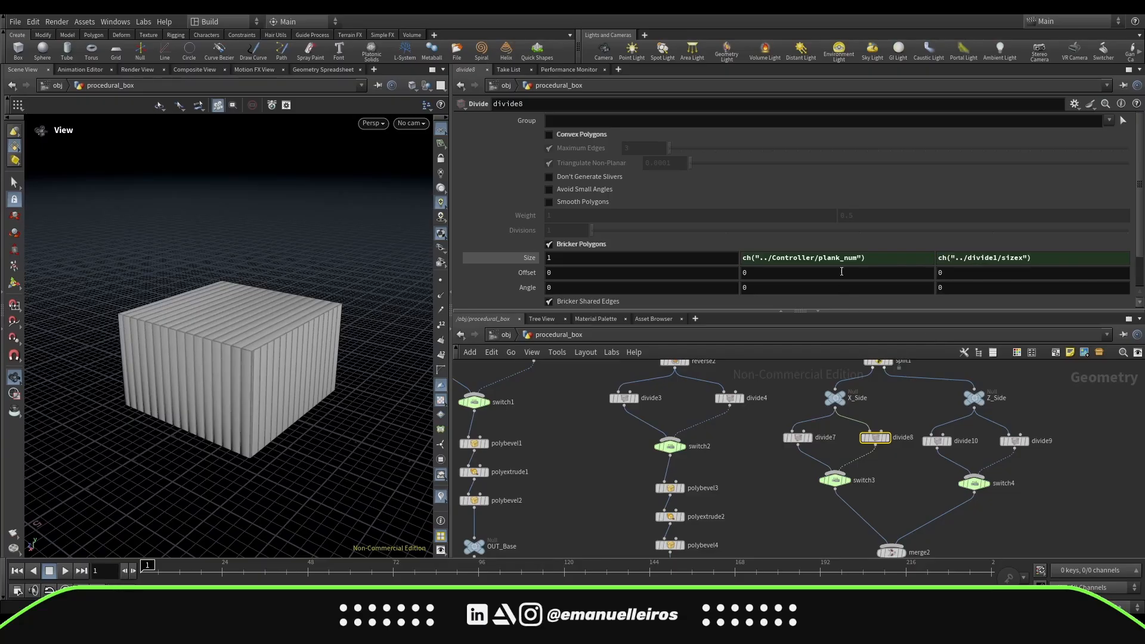
Step: Check the Bricker Polygons size settings of divide10 and divide9 in the Z_Side branch, including divide9's channel expressions
middle_drag(927, 385, 866, 378)
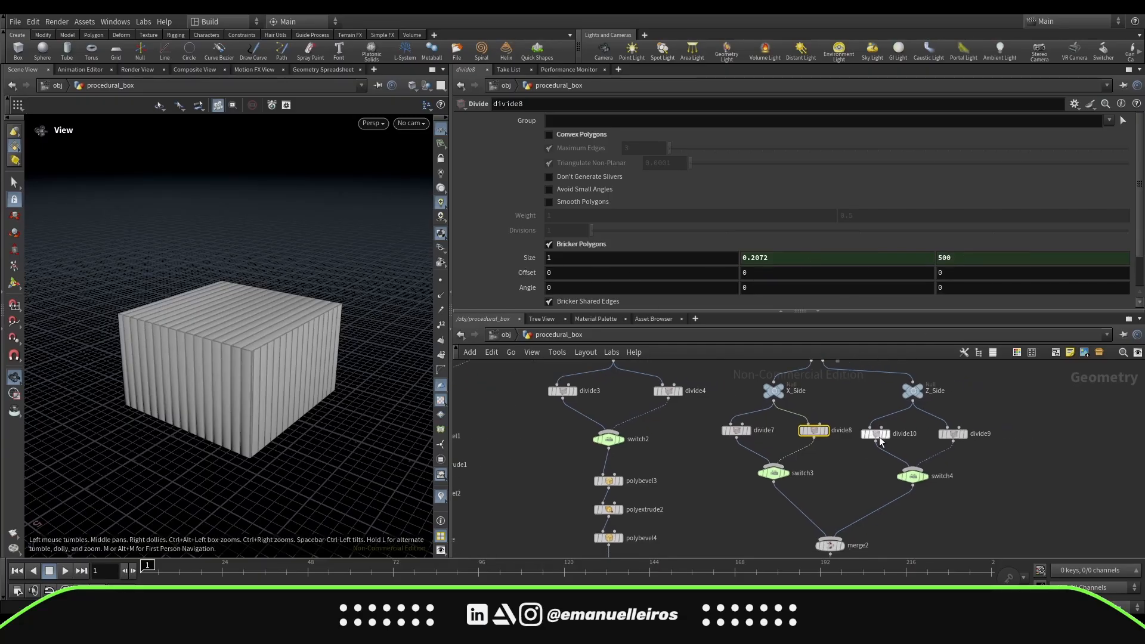
click(869, 431)
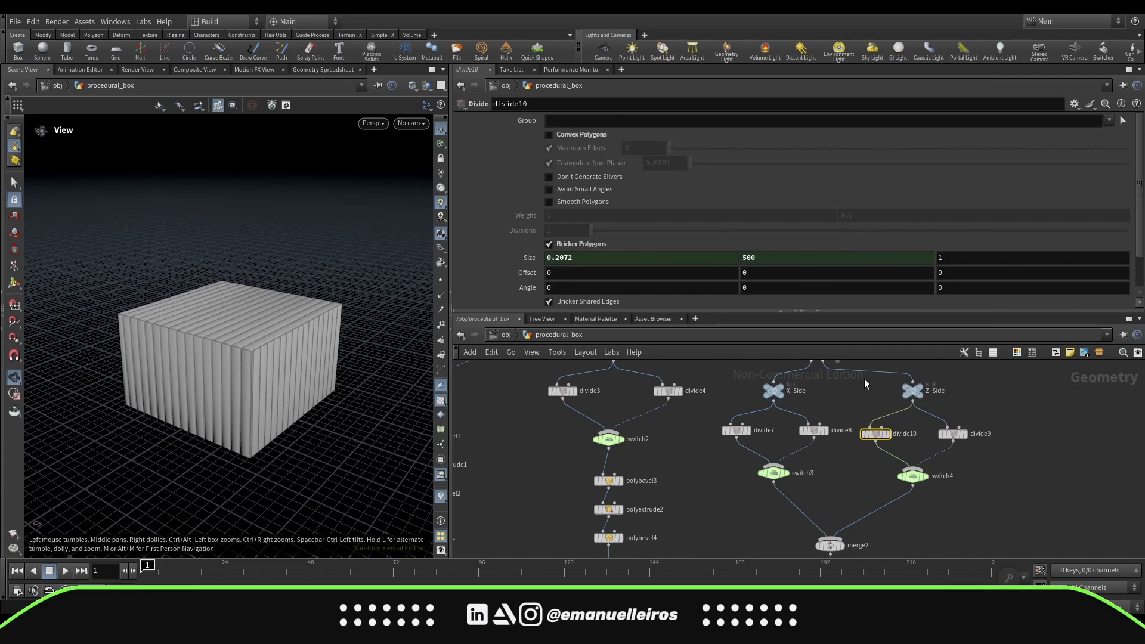
drag(929, 442, 929, 443)
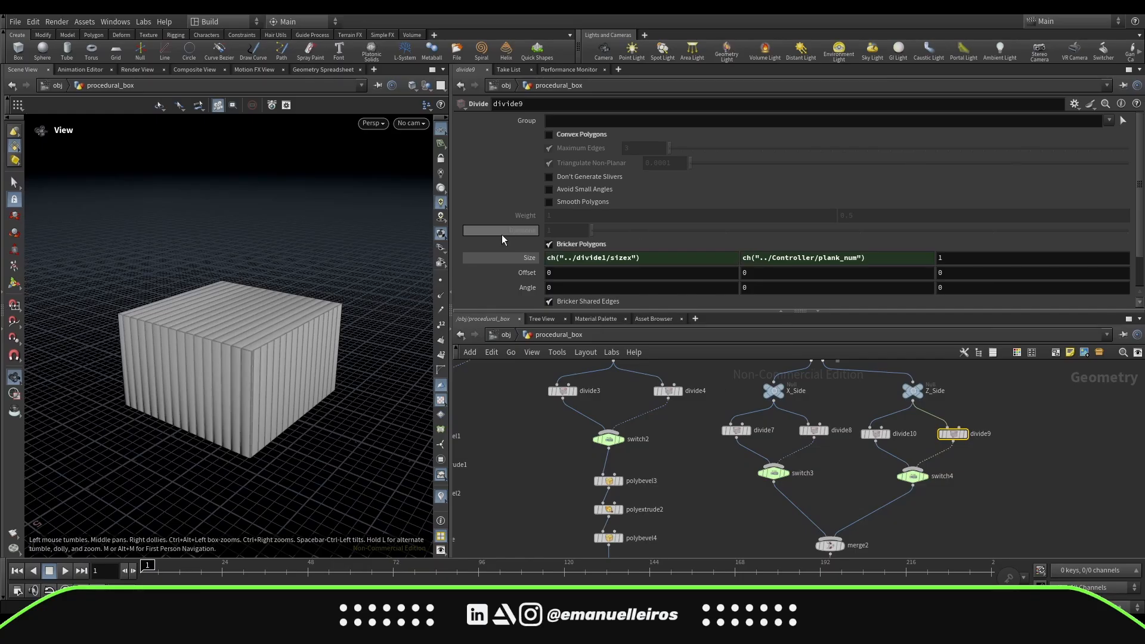
click(518, 259)
scroll(950, 503, down, 2)
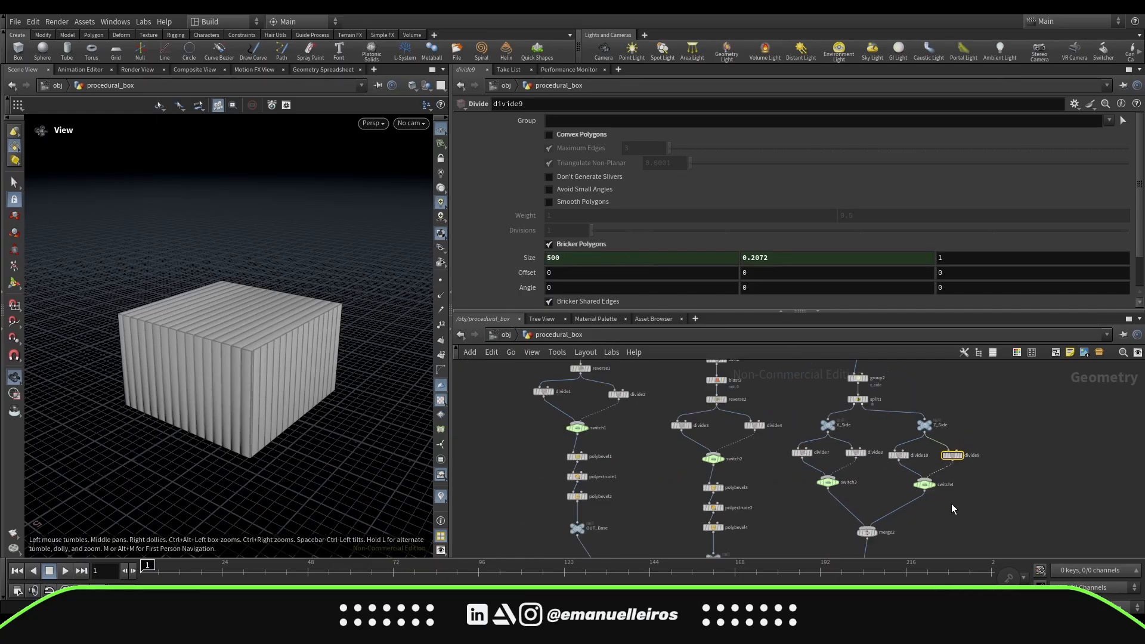
Step: Toggle Plank Direction on the Controller and leave it enabled
middle_drag(950, 504, 932, 462)
scroll(602, 453, down, 1)
scroll(602, 453, down, 3)
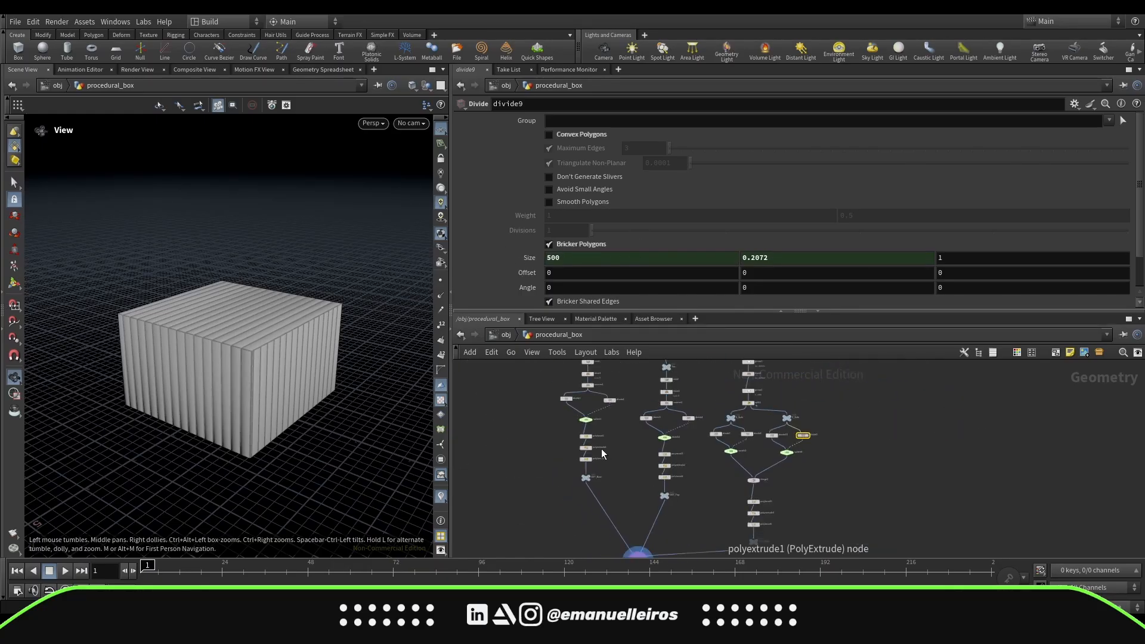
scroll(607, 404, up, 3)
click(609, 402)
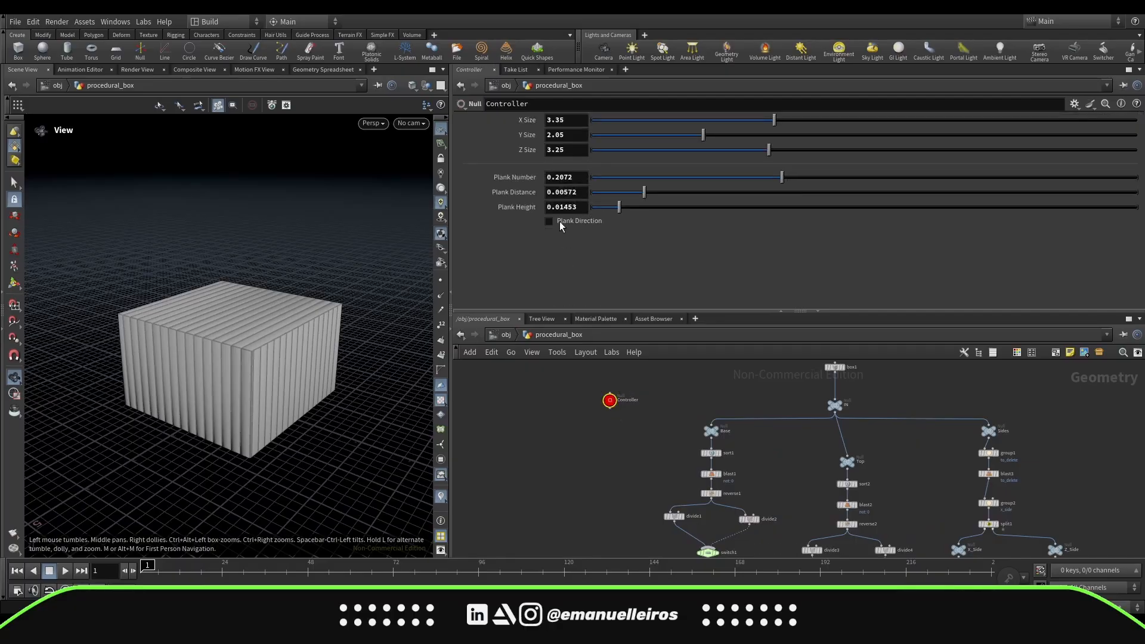
click(549, 221)
click(548, 222)
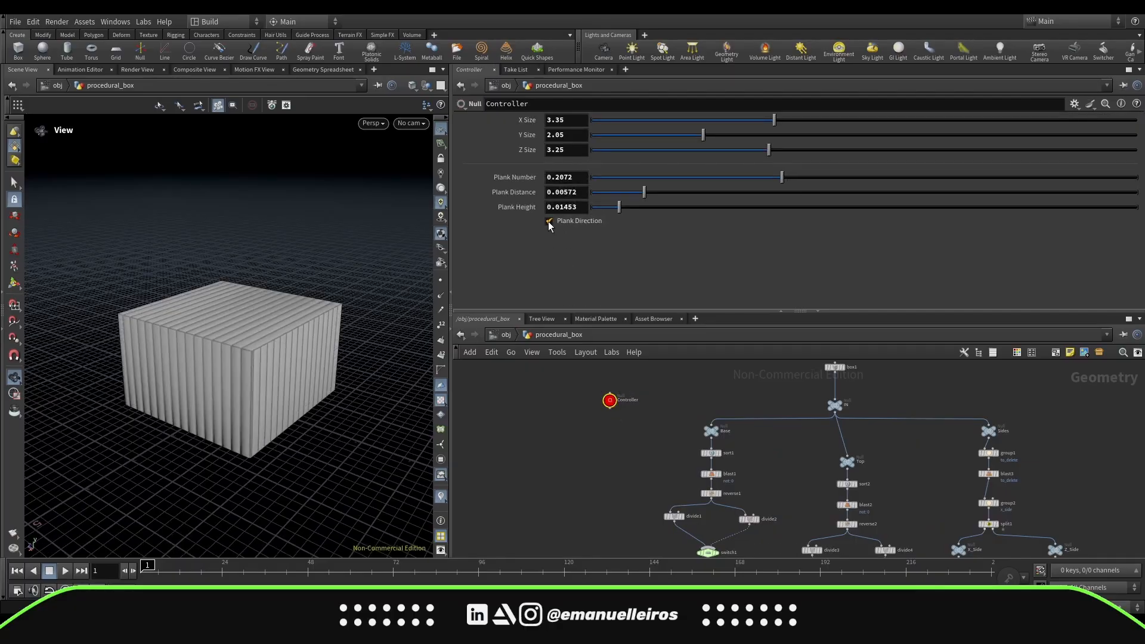
click(549, 222)
click(549, 222)
Step: Add a Switch node below OUT_Top with OUT_Top as its input
scroll(206, 420, down, 3)
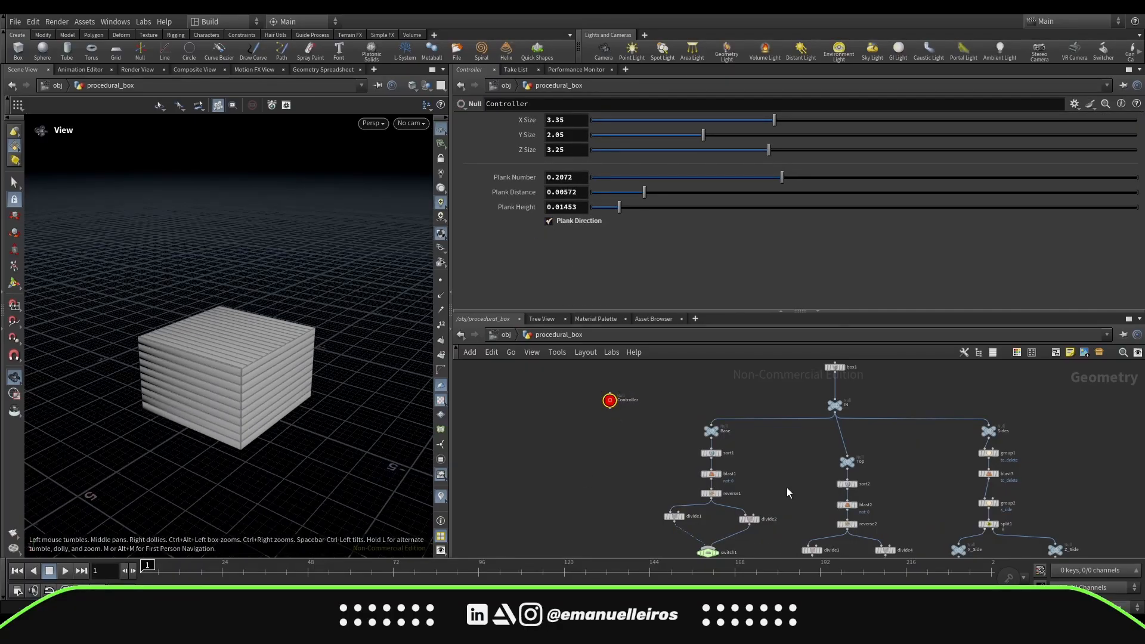
scroll(786, 487, down, 3)
scroll(982, 524, up, 6)
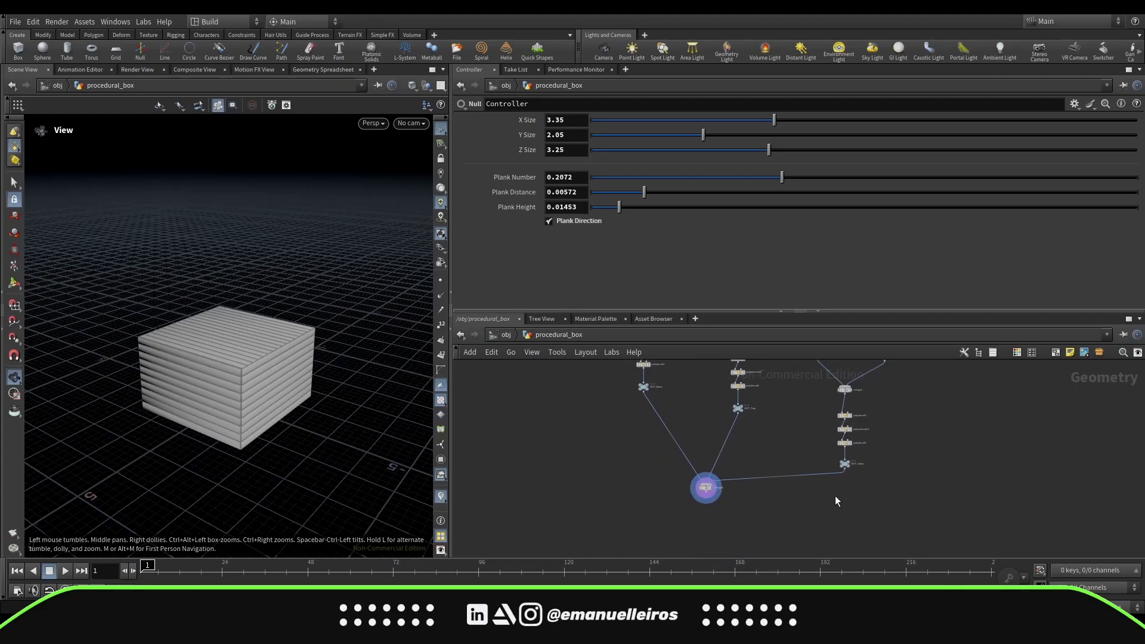
drag(852, 439, 850, 466)
drag(233, 446, 245, 415)
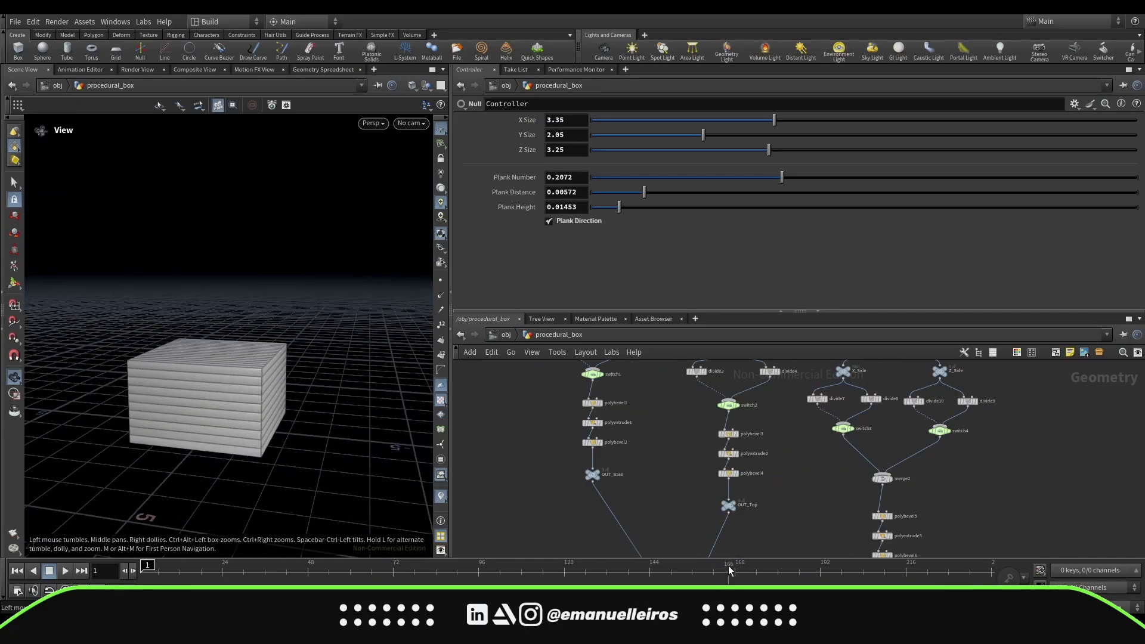
middle_drag(738, 532, 739, 481)
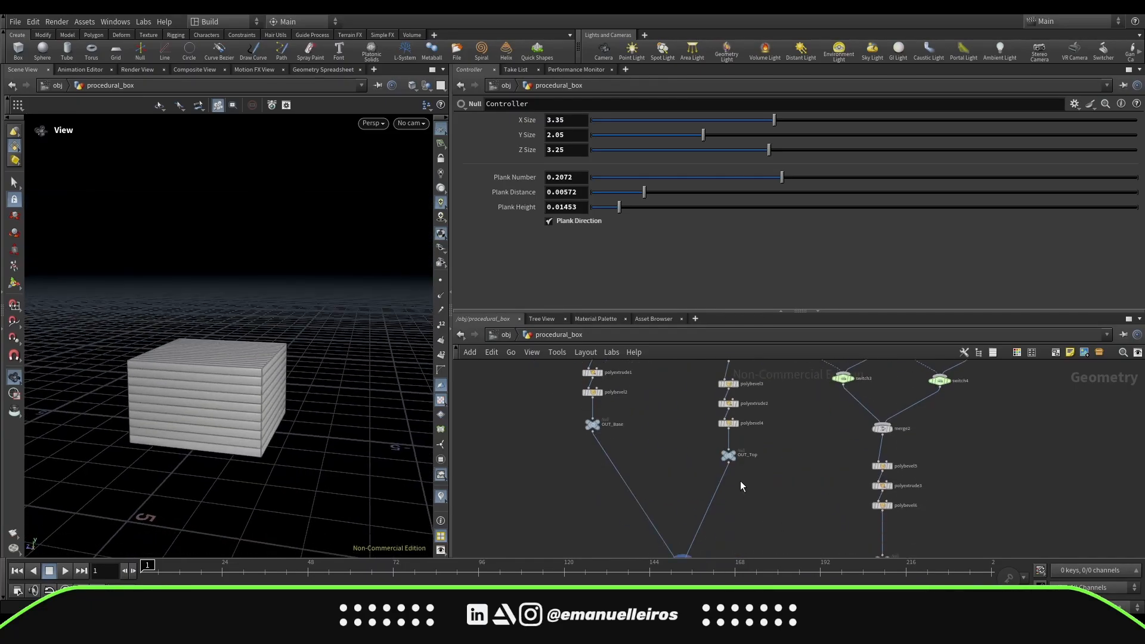
key(Tab)
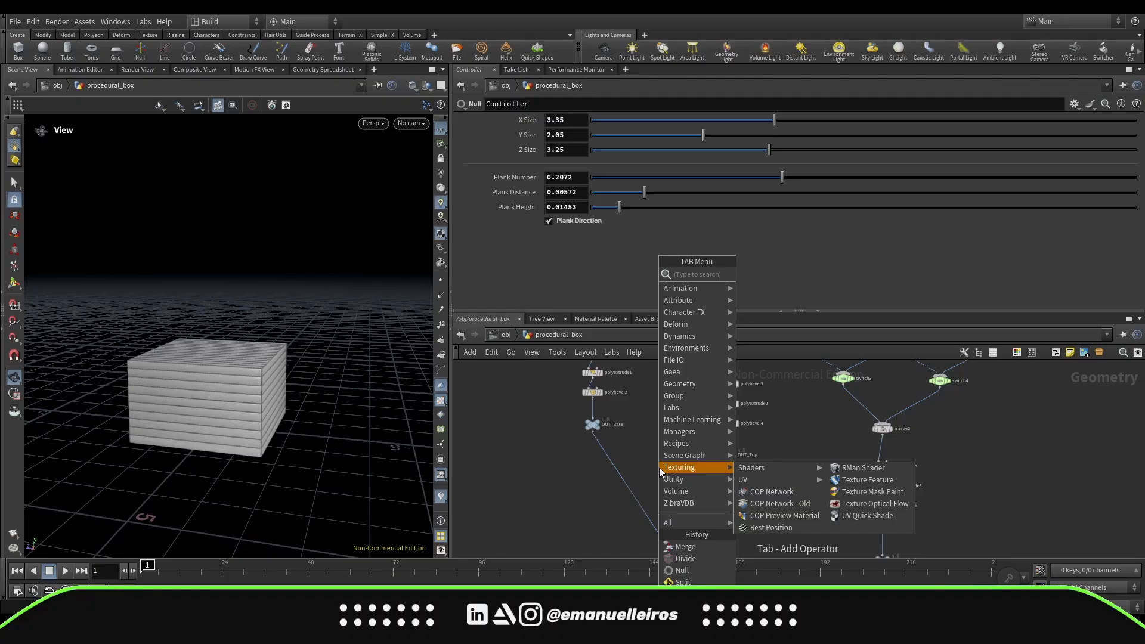
text(switch)
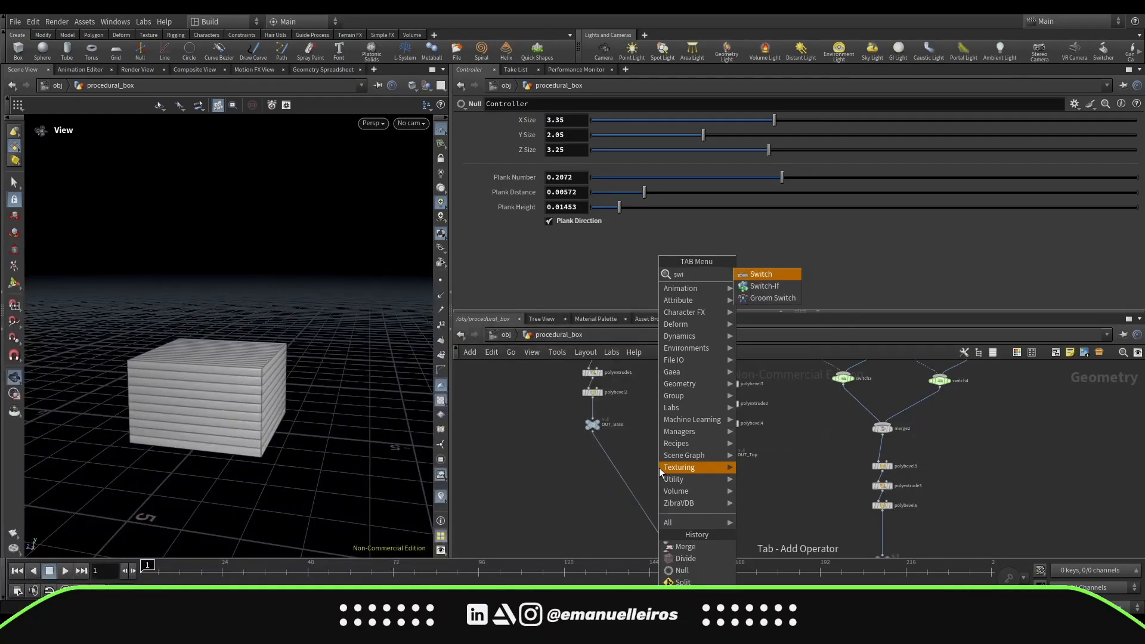
key(Return)
scroll(709, 480, up, 4)
Step: Add an unconnected Null node beside OUT_Top and name it OFF_Top
key(Tab)
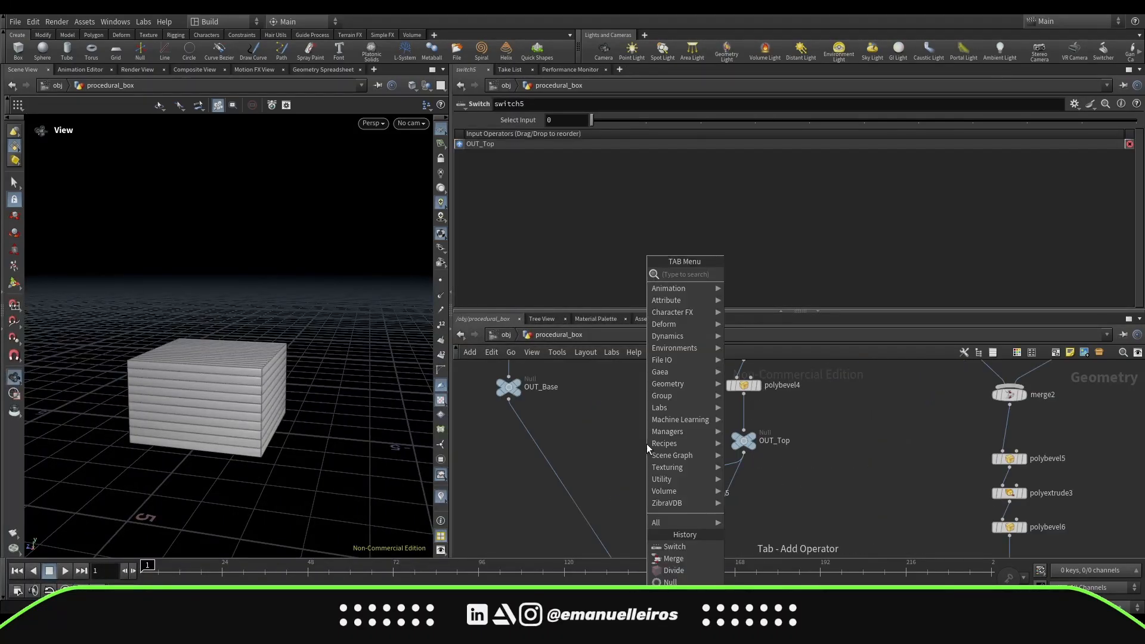
text(nul)
key(Return)
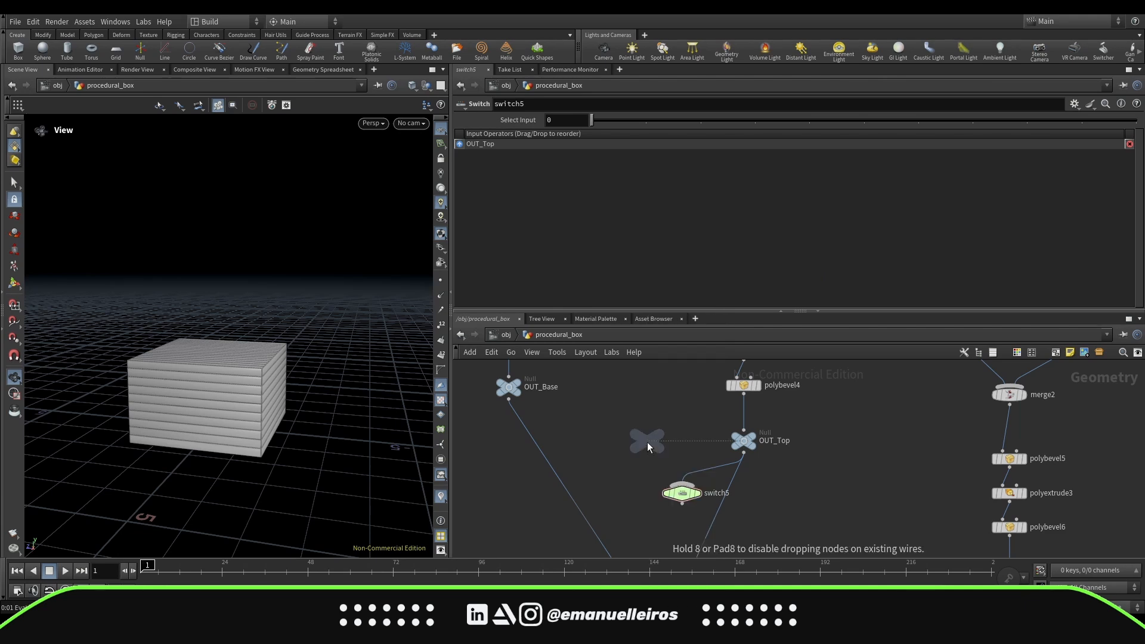
click(632, 411)
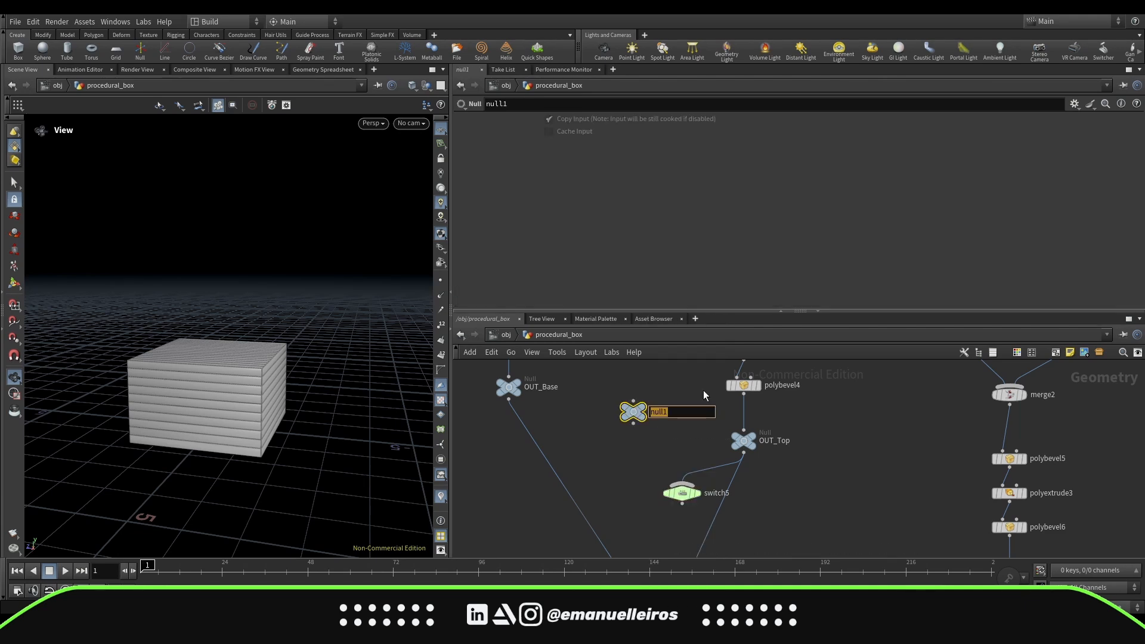
text(OFF_Top)
key(Return)
Step: Connect OFF_Top as the first input of switch5 and insert the switch between OUT_Top and merge1
drag(632, 424, 681, 484)
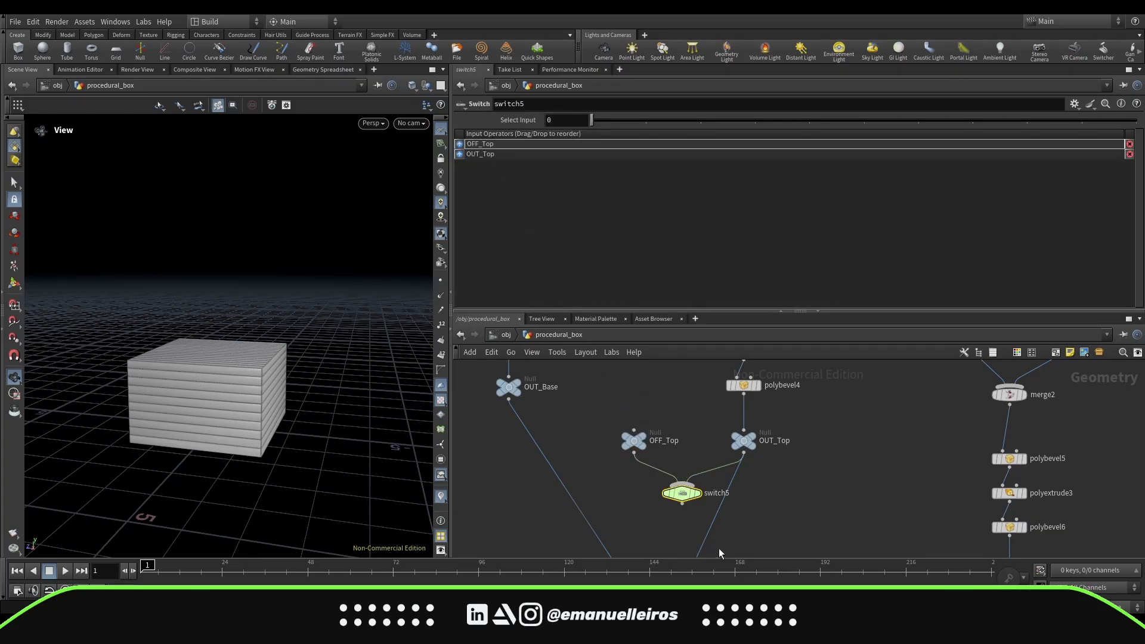
middle_drag(741, 494, 744, 445)
drag(686, 445, 741, 456)
scroll(595, 458, down, 3)
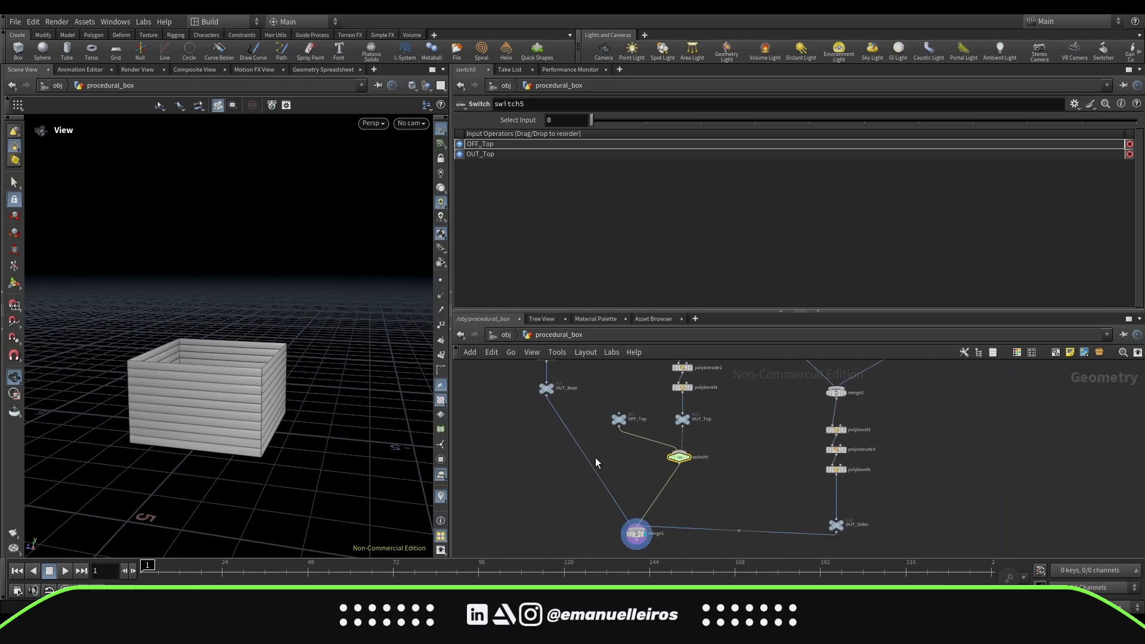
Step: Add a toggle parameter labelled Has Top and named has_top to the Controller node, below Plank Direction
scroll(595, 459, down, 2)
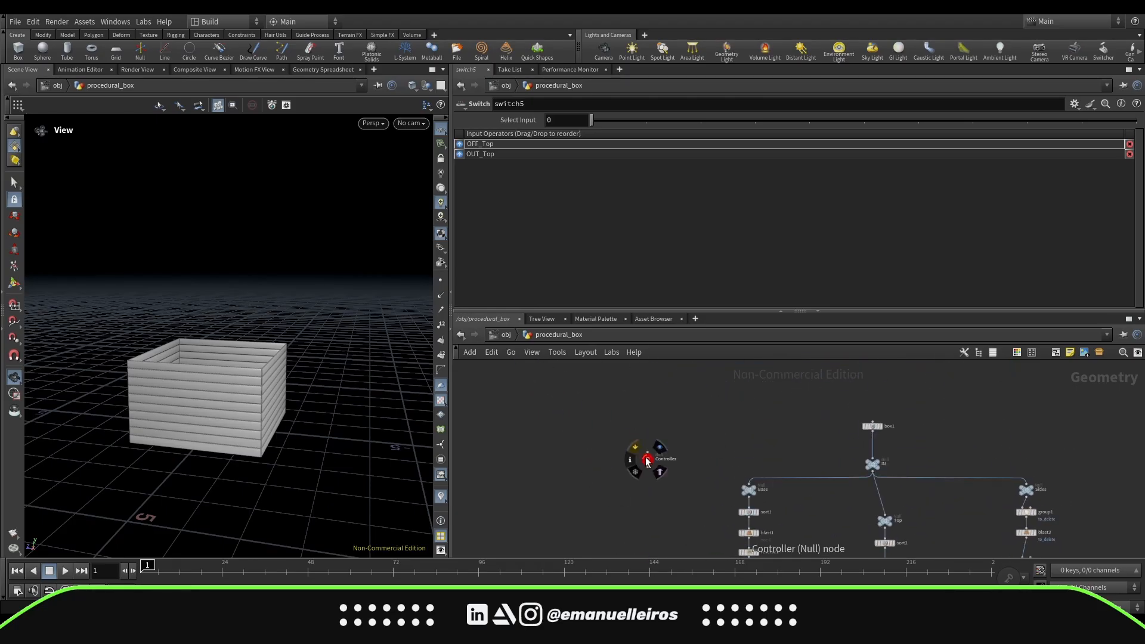
click(647, 460)
click(1073, 105)
click(1001, 117)
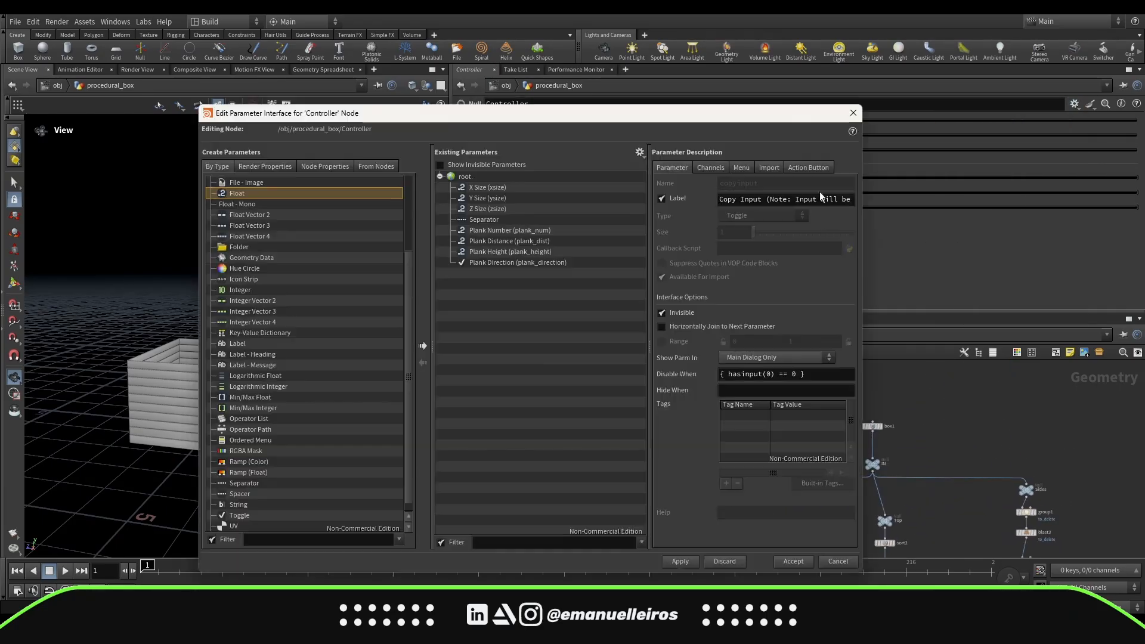
drag(239, 515, 507, 283)
click(733, 201)
double_click(733, 201)
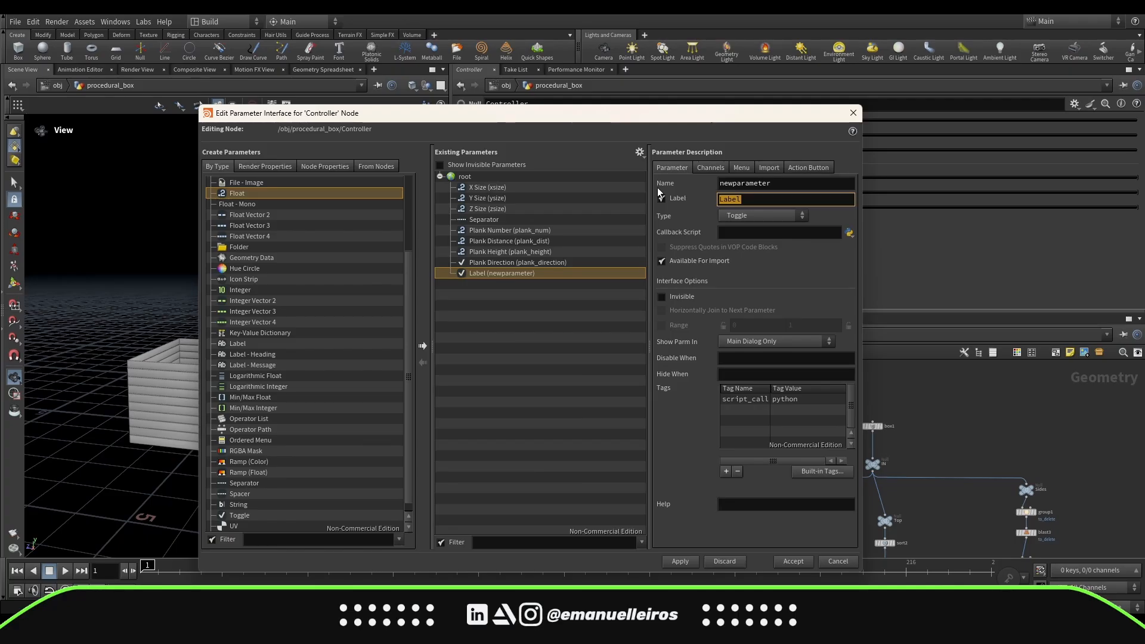
text(Has Top)
key(shift+Tab)
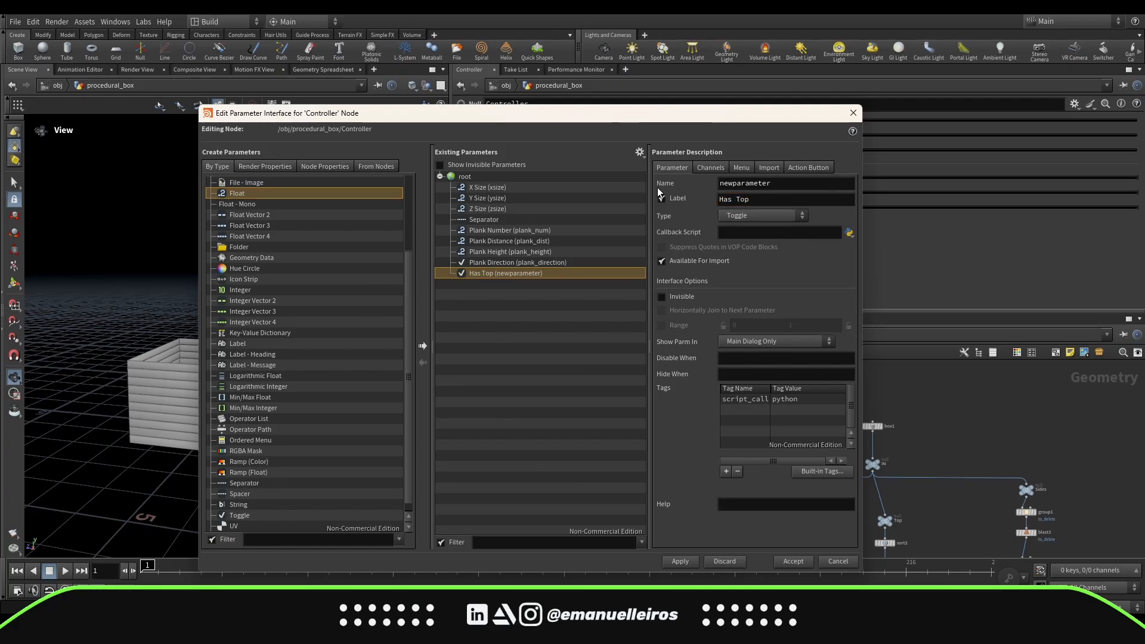
text(has_top)
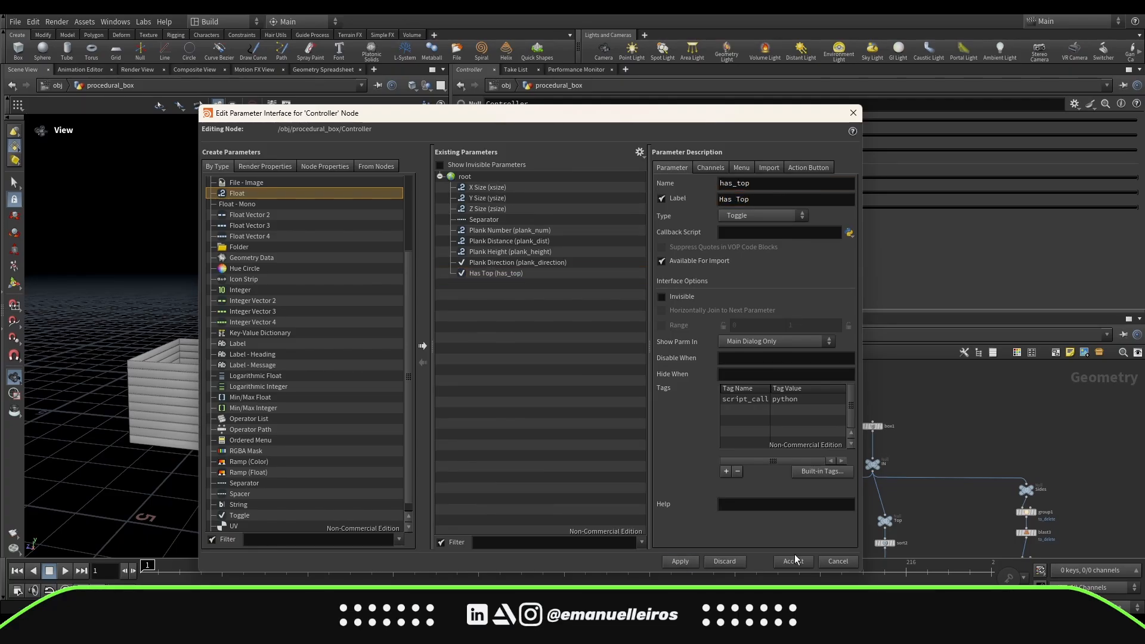
click(793, 561)
Step: Link switch5's Select Input to the Controller's Has Top parameter and test the toggle, leaving it enabled
right_click(544, 236)
click(575, 320)
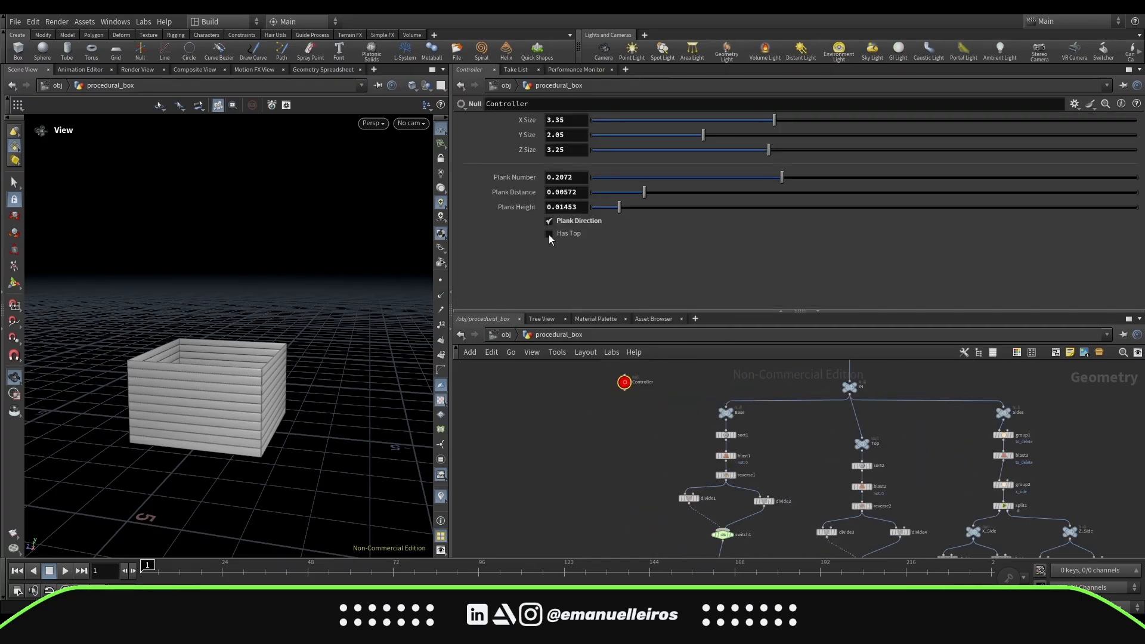
drag(341, 313, 347, 342)
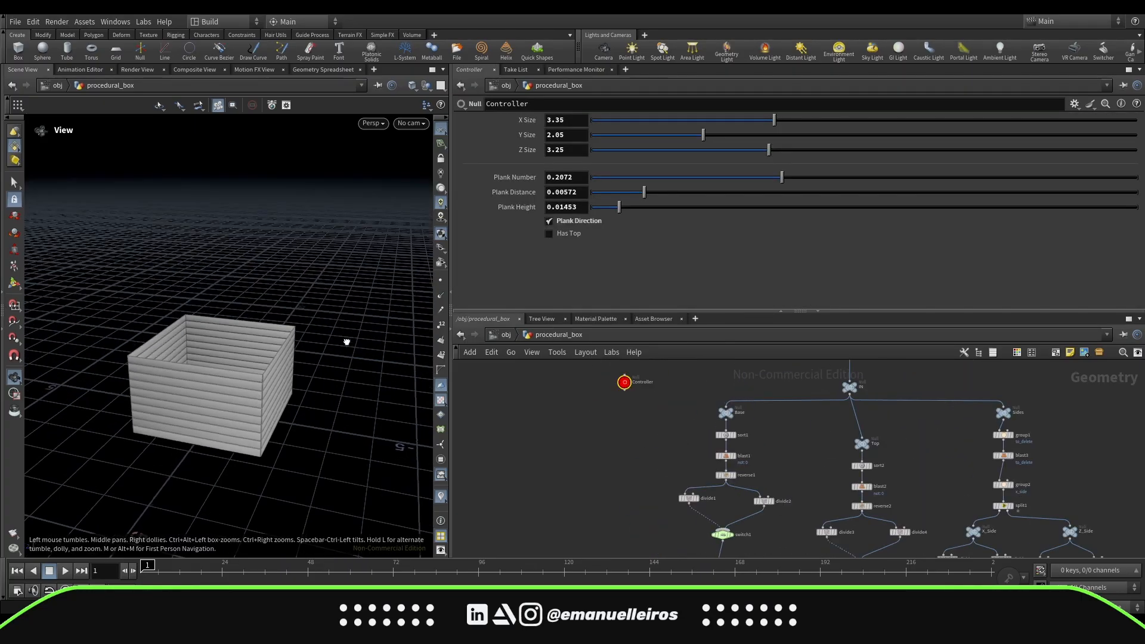
click(549, 233)
drag(250, 370, 251, 456)
middle_drag(251, 456, 292, 400)
click(547, 234)
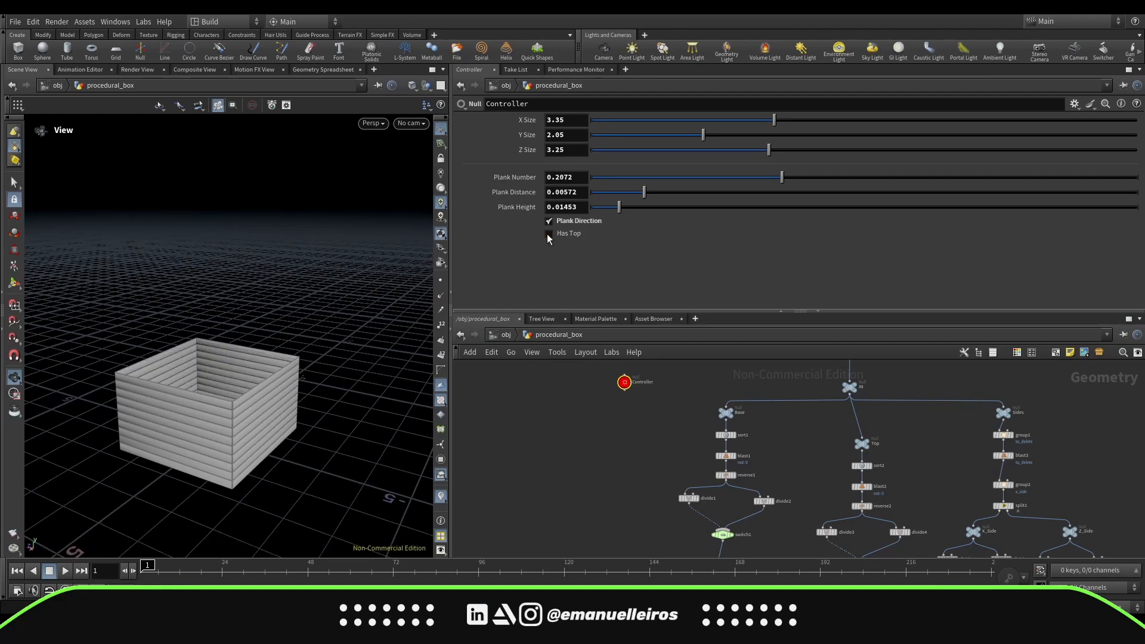
click(547, 234)
click(548, 233)
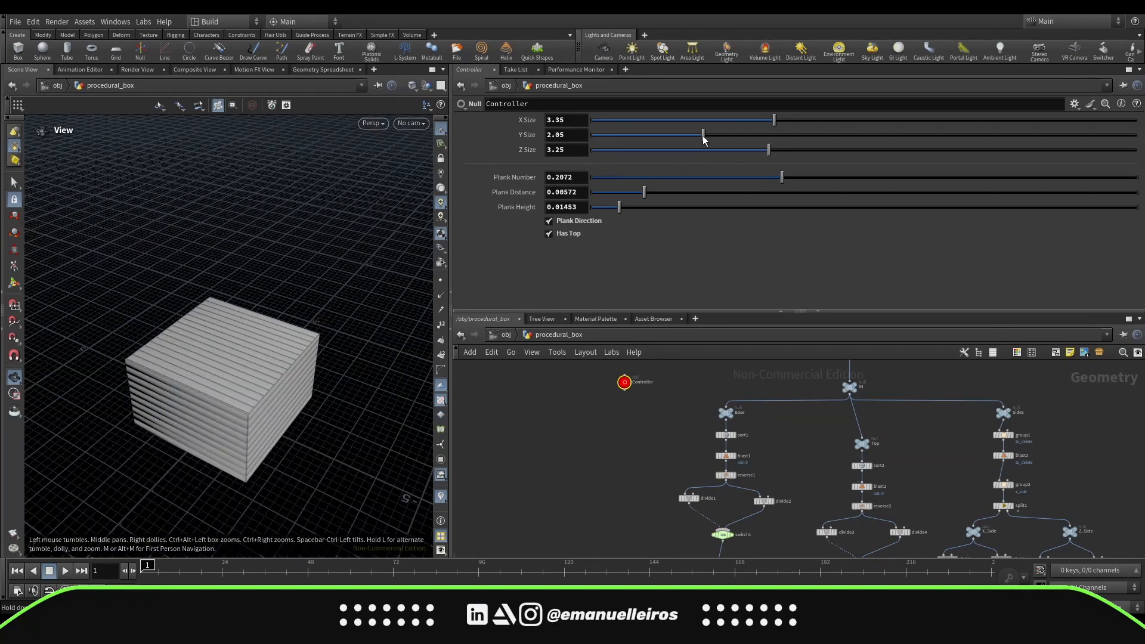
Step: Set the Controller's X Size to 1.98, Y Size to 2.03 and Plank Number to 0.1905
drag(704, 136, 776, 142)
drag(344, 481, 315, 410)
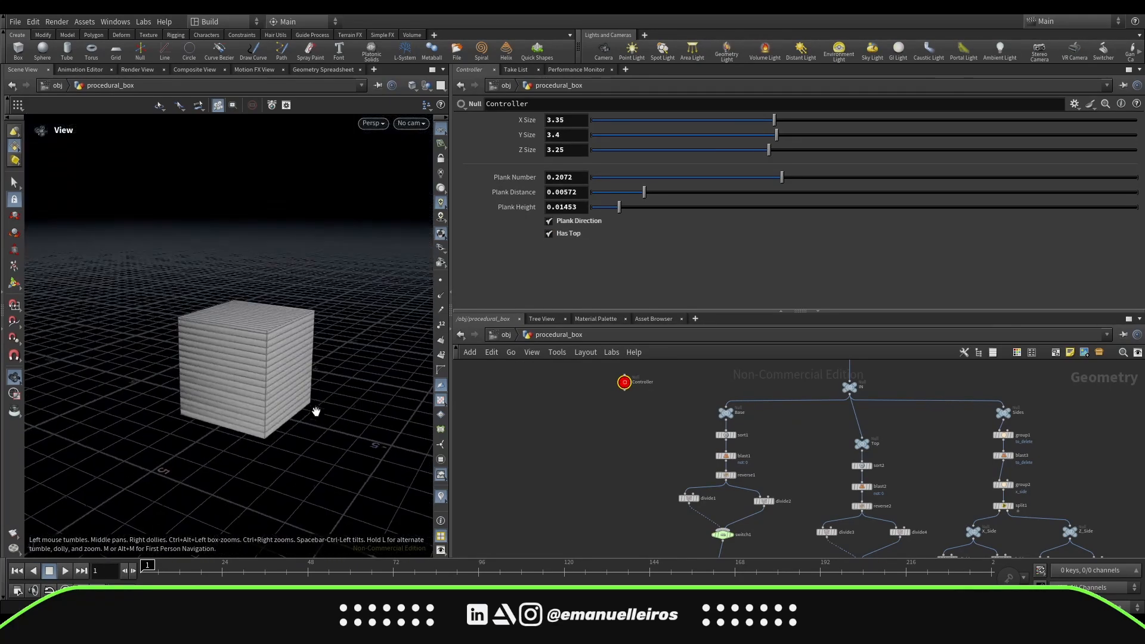
drag(771, 121, 700, 121)
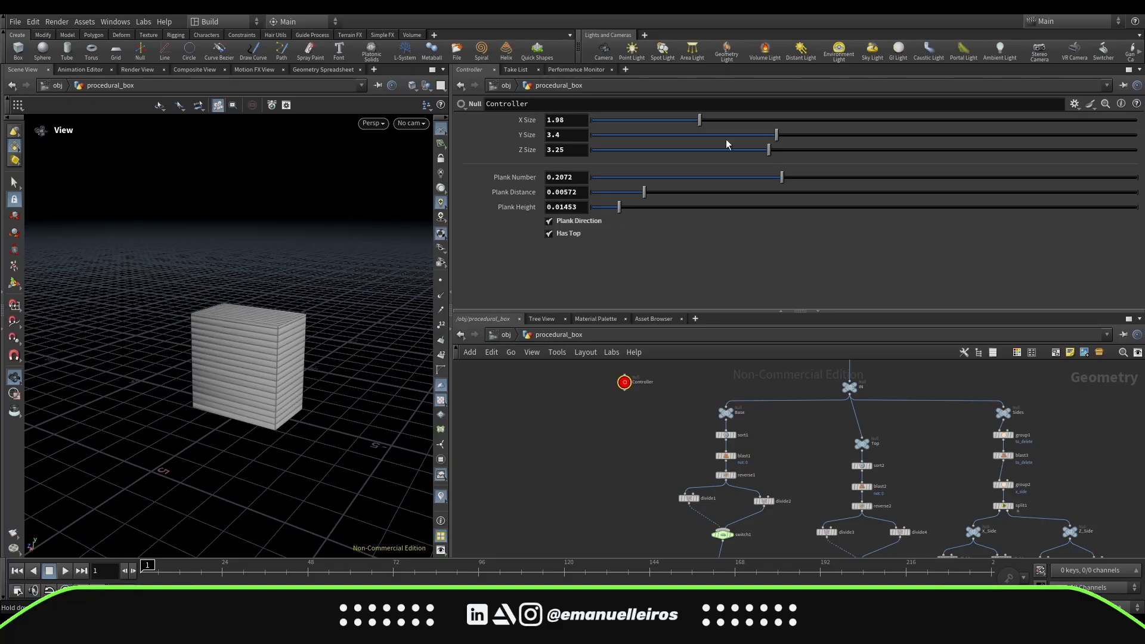
mouse_move(783, 181)
mouse_down()
mouse_move(647, 179)
mouse_move(763, 185)
mouse_up()
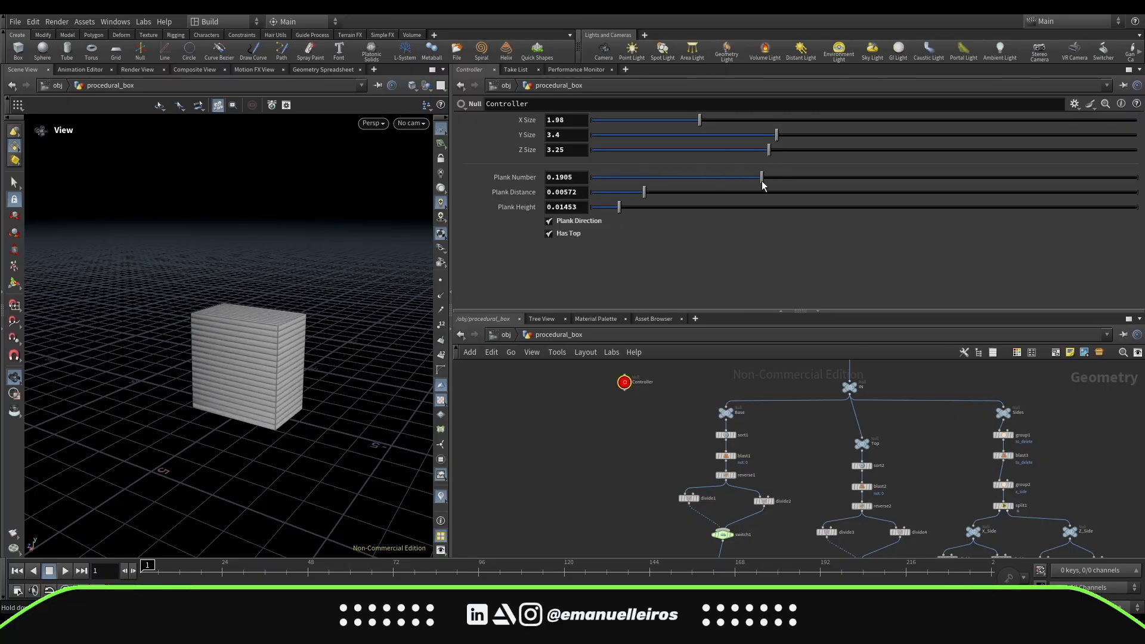
drag(775, 142, 702, 142)
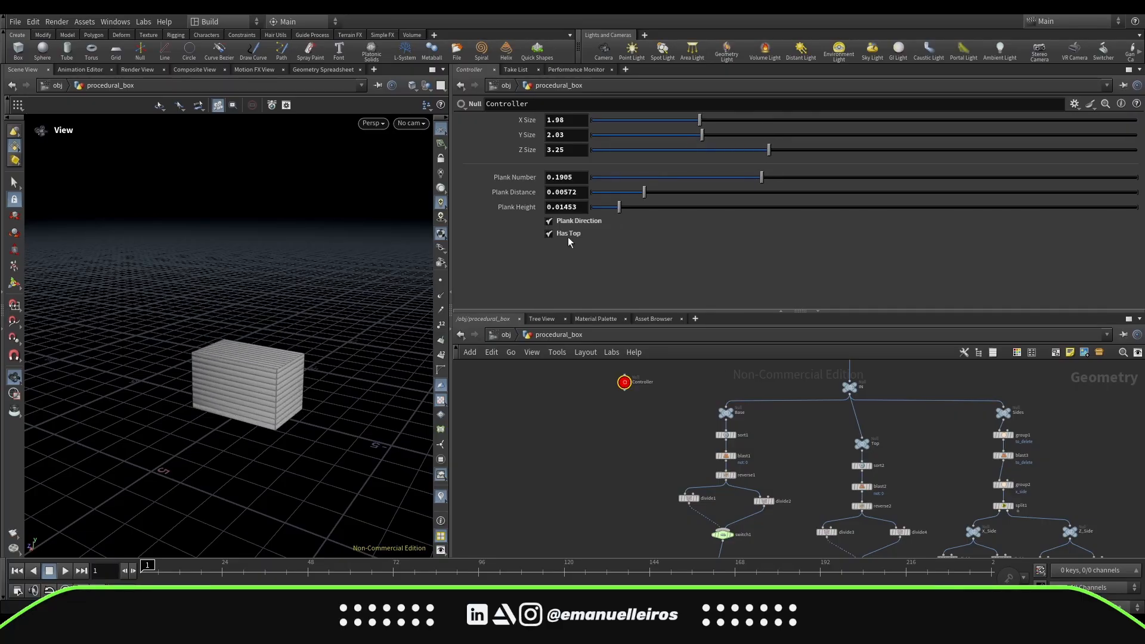
drag(295, 361, 274, 424)
Step: Add a Null node in the empty area beside the Sides branch of the network
scroll(801, 482, down, 5)
middle_drag(971, 521, 801, 495)
drag(787, 524, 787, 513)
scroll(832, 457, up, 5)
key(Tab)
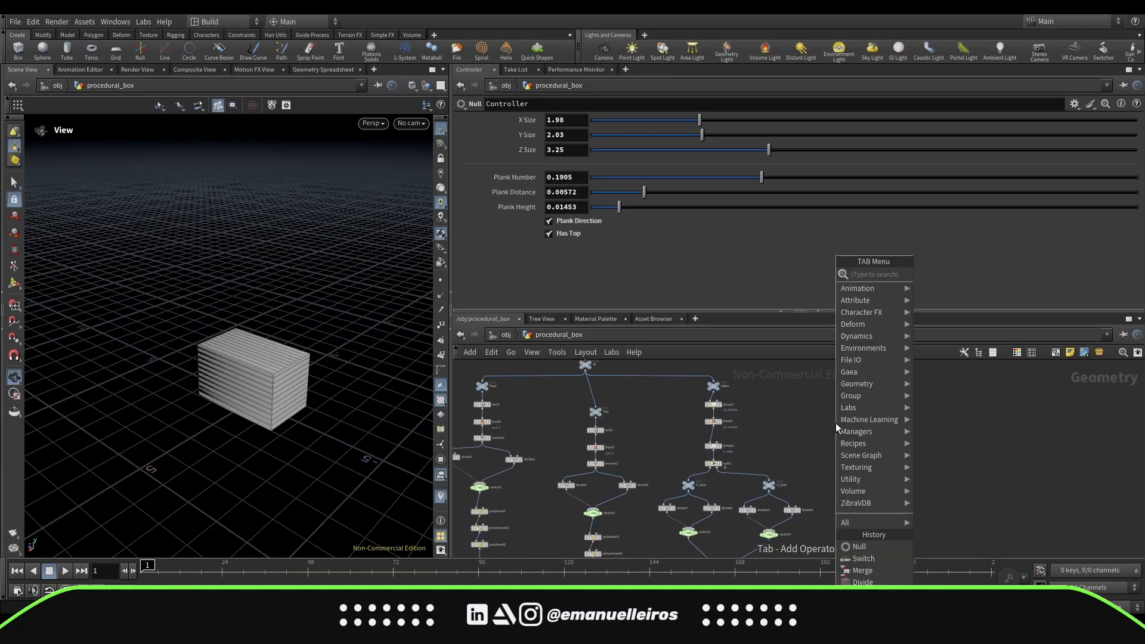
text(null)
key(Return)
click(886, 408)
middle_drag(887, 409, 904, 478)
scroll(904, 477, up, 1)
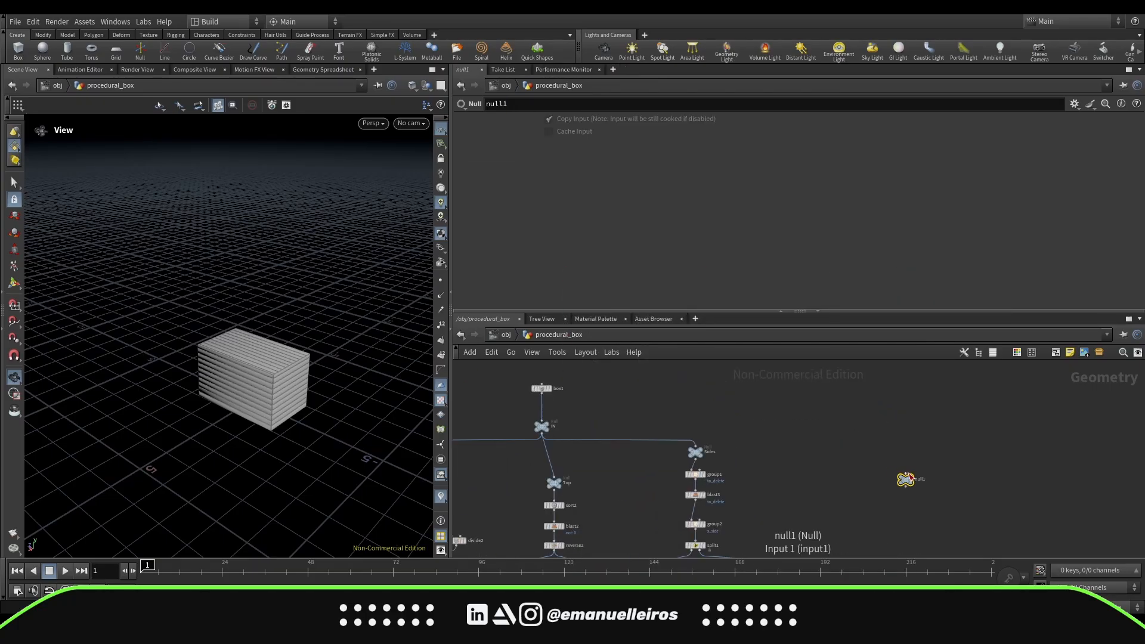
Step: Connect the new Null's input to the null below box1 to start a fourth branch
drag(904, 471, 542, 433)
scroll(862, 504, up, 1)
middle_drag(862, 504, 819, 512)
drag(869, 490, 868, 463)
key(Escape)
scroll(858, 477, down, 3)
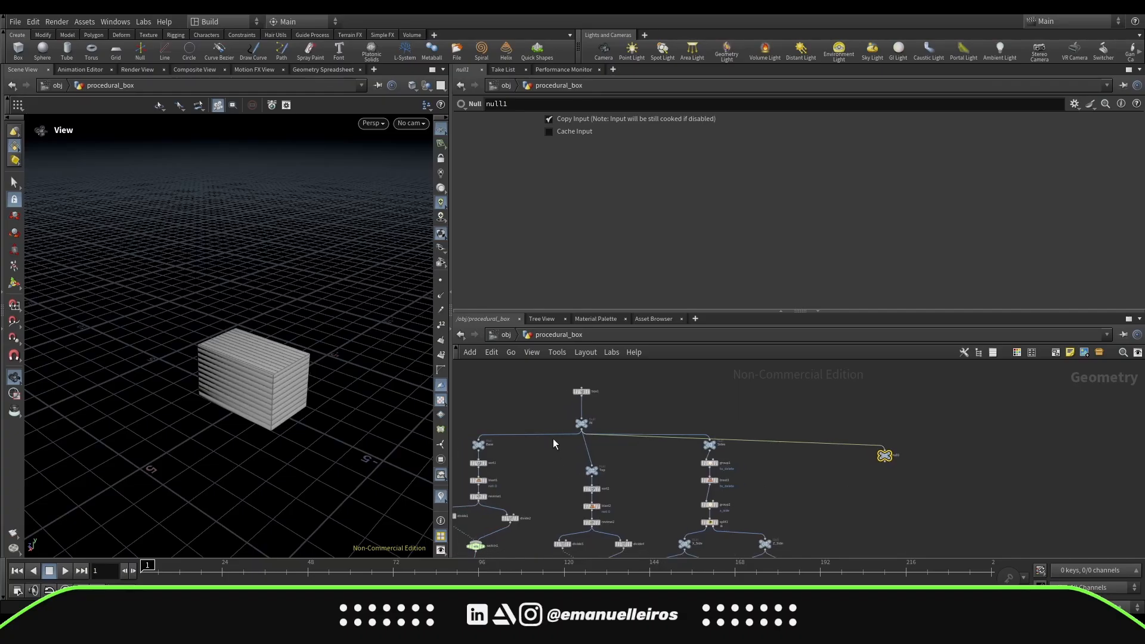
Step: Switch the network wires to the rounded style and move OFF_Top closer to OUT_Top
middle_drag(666, 491, 625, 473)
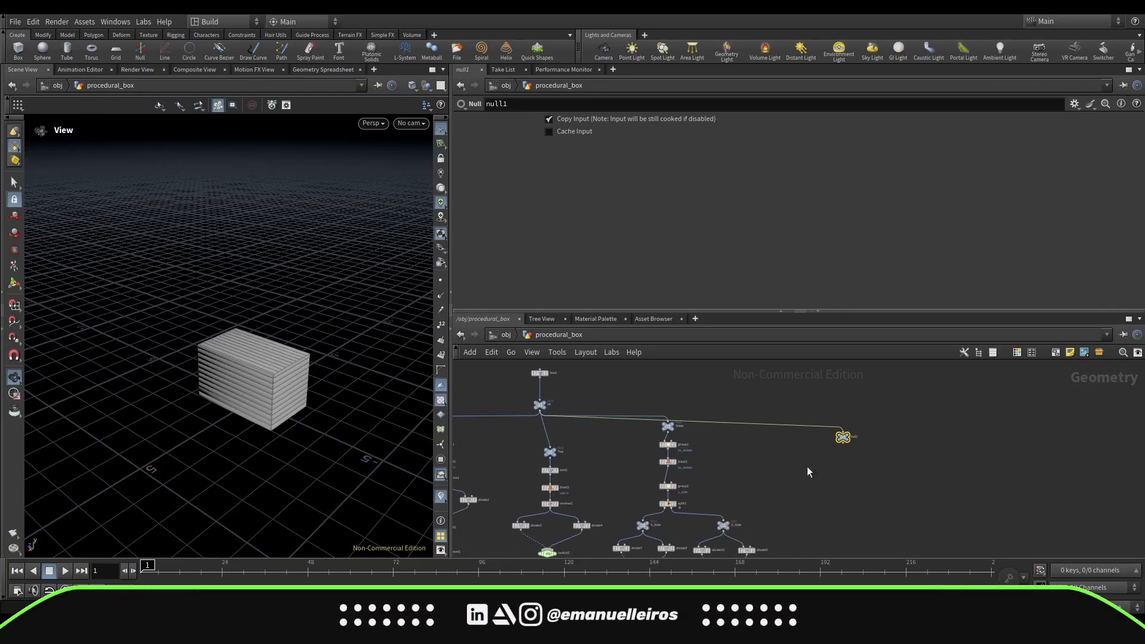
mouse_move(786, 490)
middle_down()
mouse_move(782, 458)
mouse_move(785, 486)
middle_up()
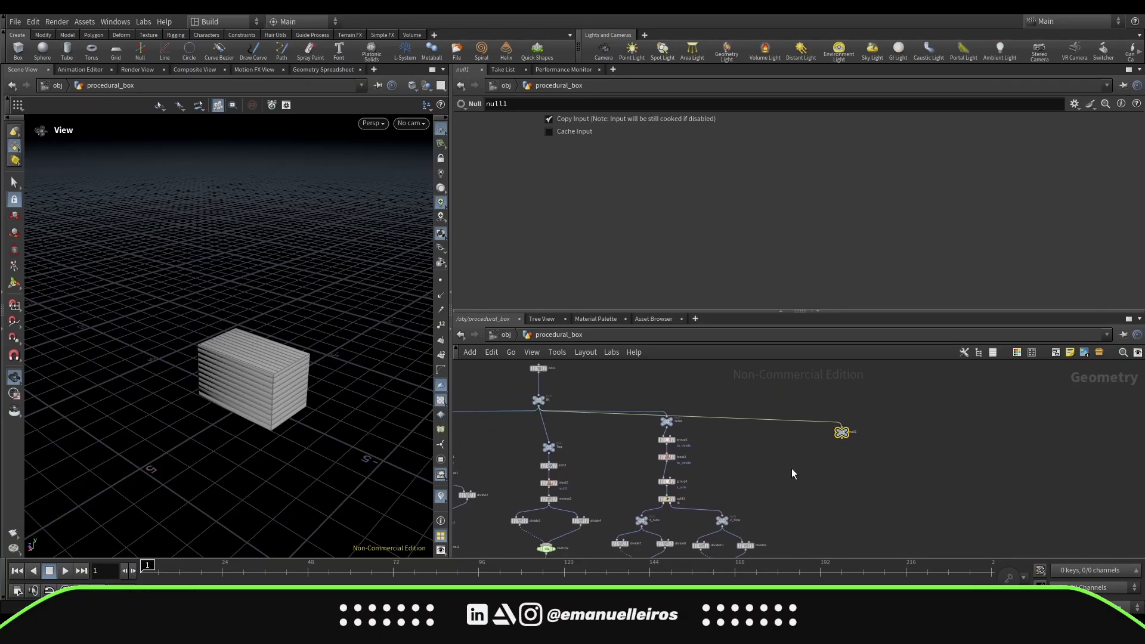
key(shift+s)
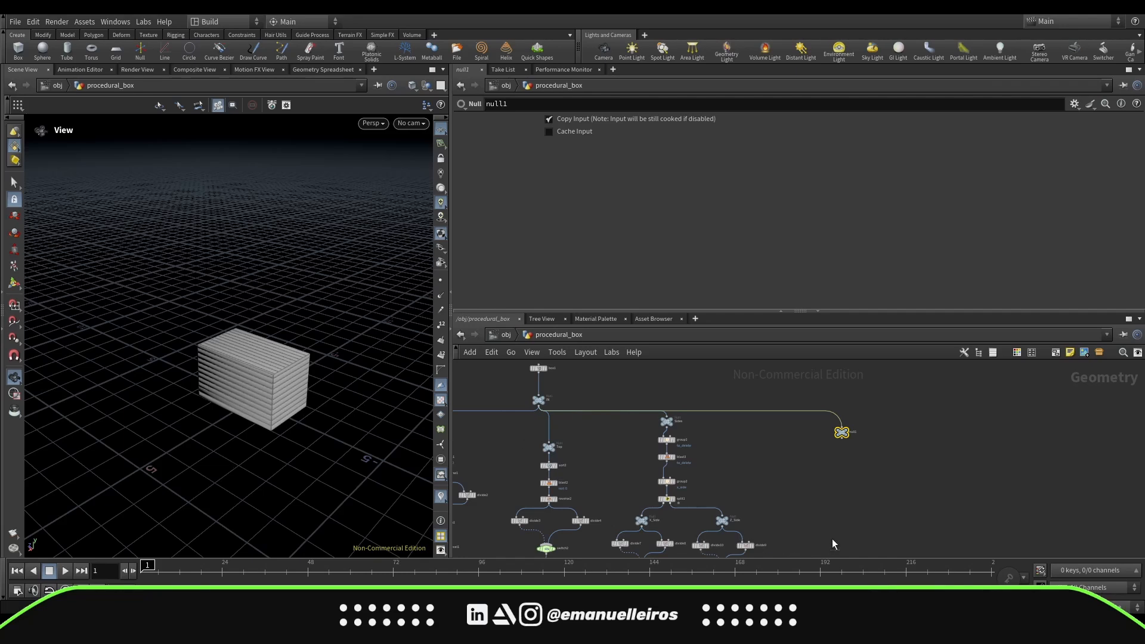
middle_drag(832, 540, 867, 470)
middle_drag(659, 520, 733, 514)
middle_drag(598, 521, 627, 477)
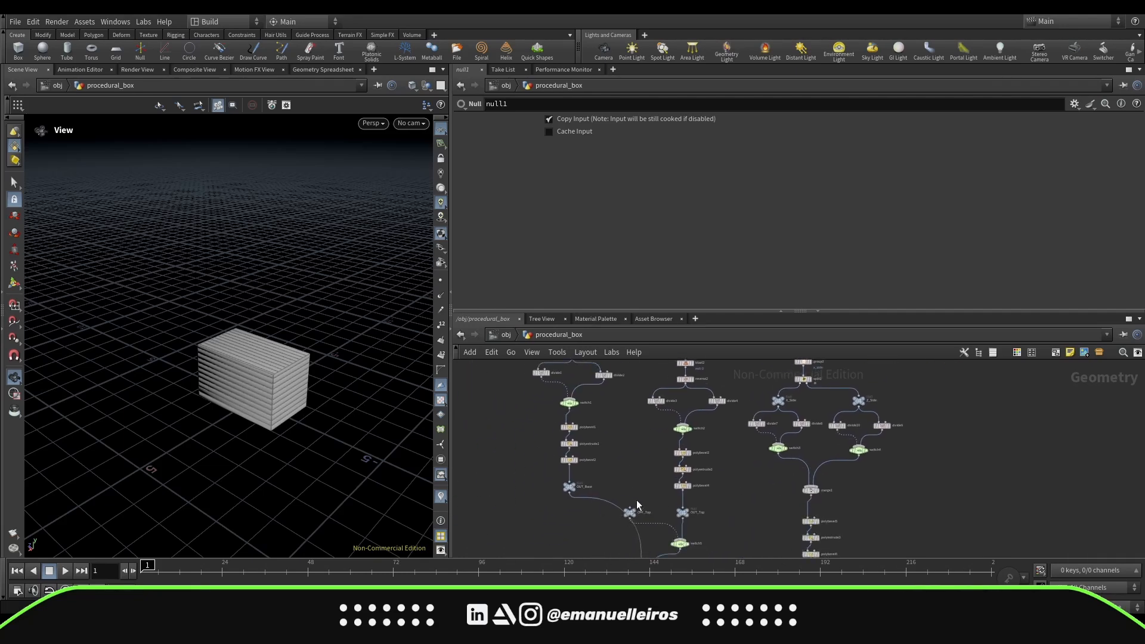
middle_drag(653, 527, 697, 452)
scroll(684, 445, up, 2)
drag(673, 436, 706, 435)
scroll(702, 489, down, 3)
Step: Rename the Null heading the fourth branch to Corners
middle_drag(882, 477, 835, 549)
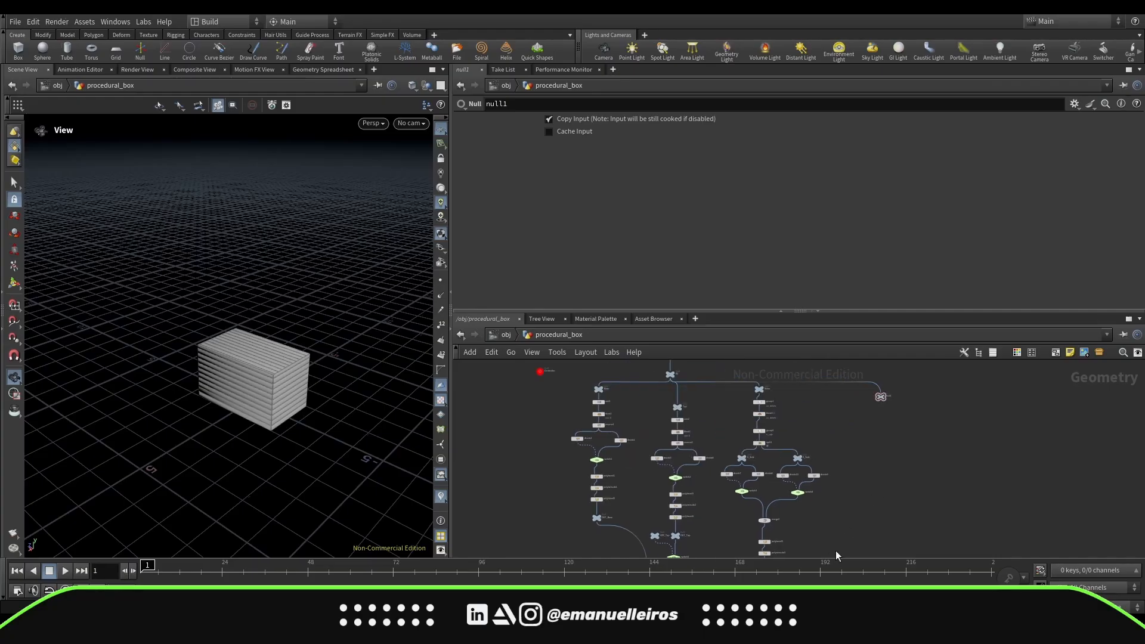
middle_drag(935, 387, 967, 446)
scroll(967, 446, up, 3)
key(F2)
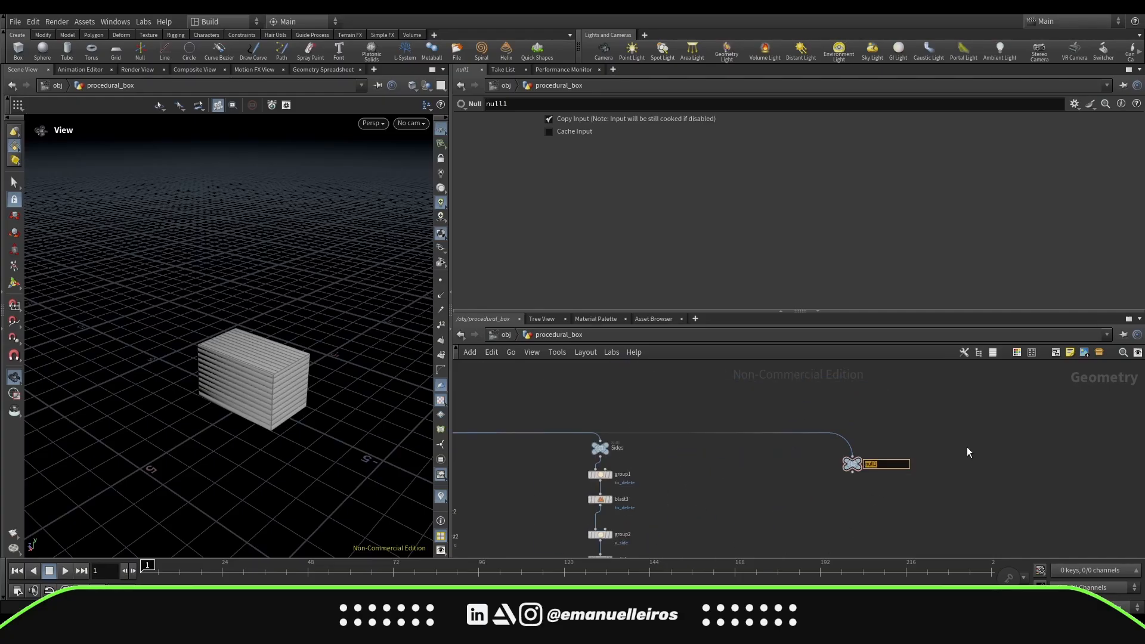
text(Corners)
key(Return)
Step: Add a PolyWire node below Corners, connected to it, and display its result
scroll(879, 525, down, 5)
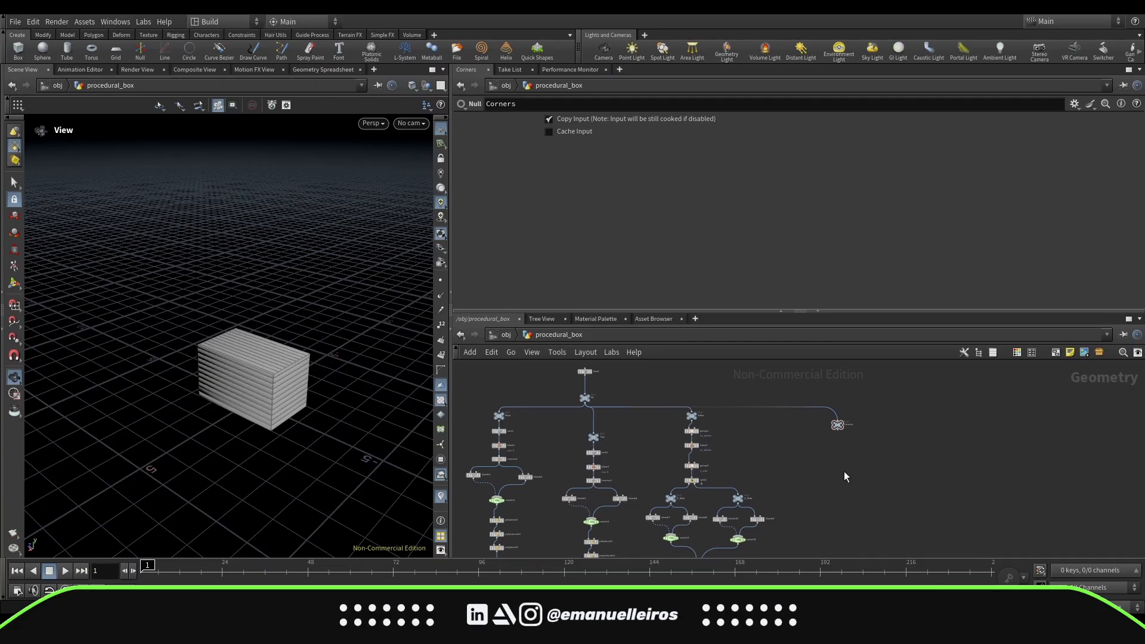
scroll(845, 475, up, 2)
key(Tab)
text(p)
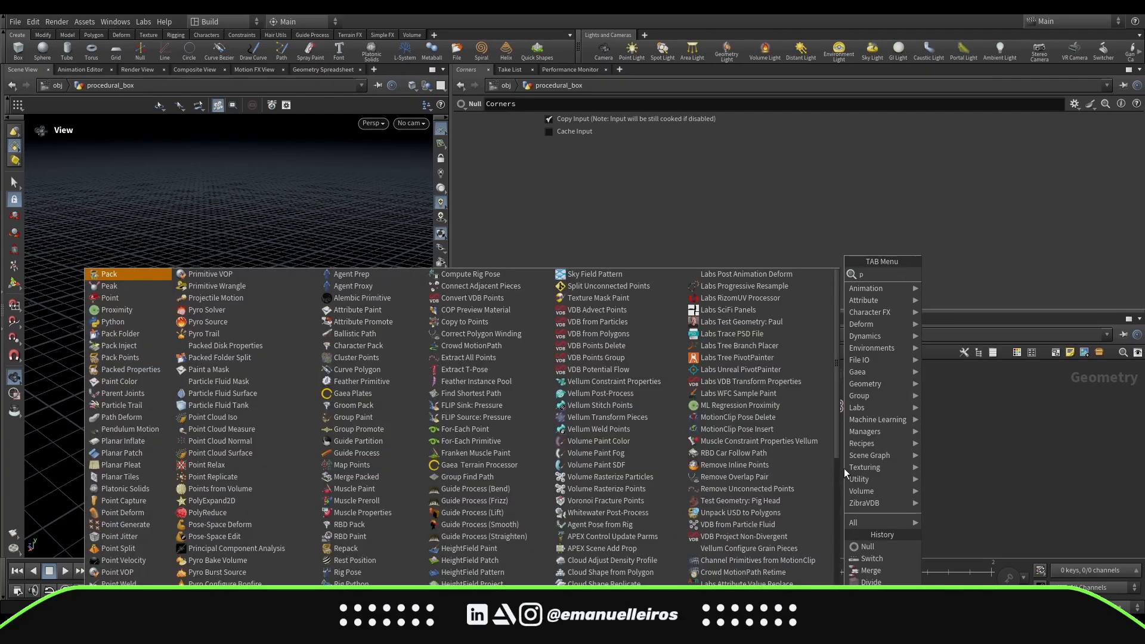
text(wi)
key(Return)
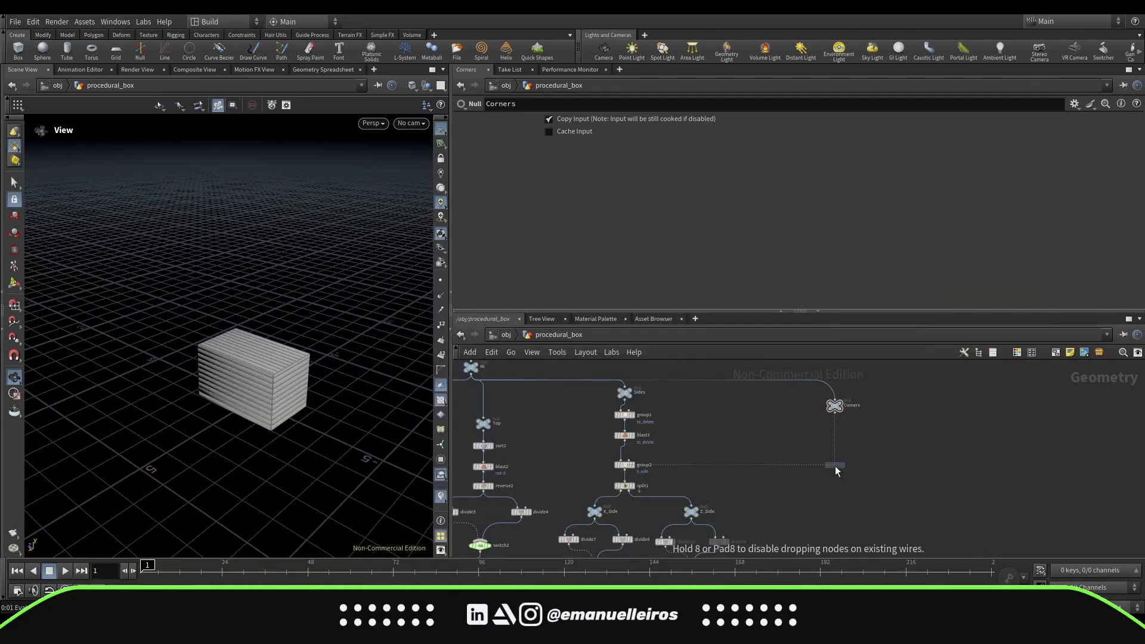
click(835, 466)
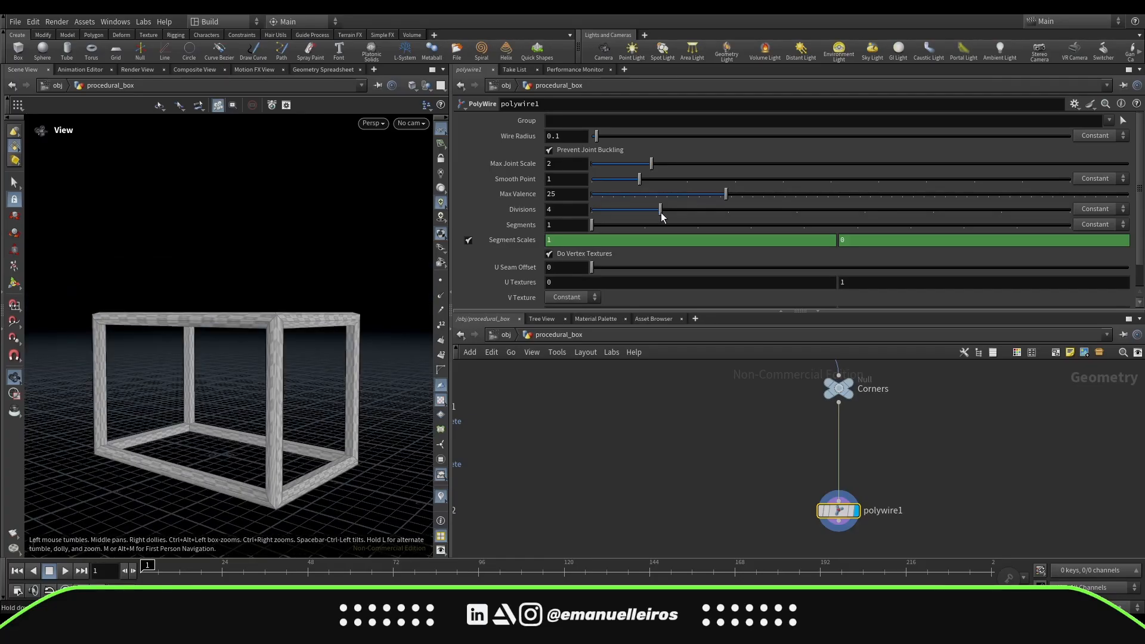
Step: On polywire1, set Divisions to 3, turn off Do Vertex Textures and set Wire Radius to 0.07
drag(661, 213, 602, 215)
drag(327, 276, 337, 325)
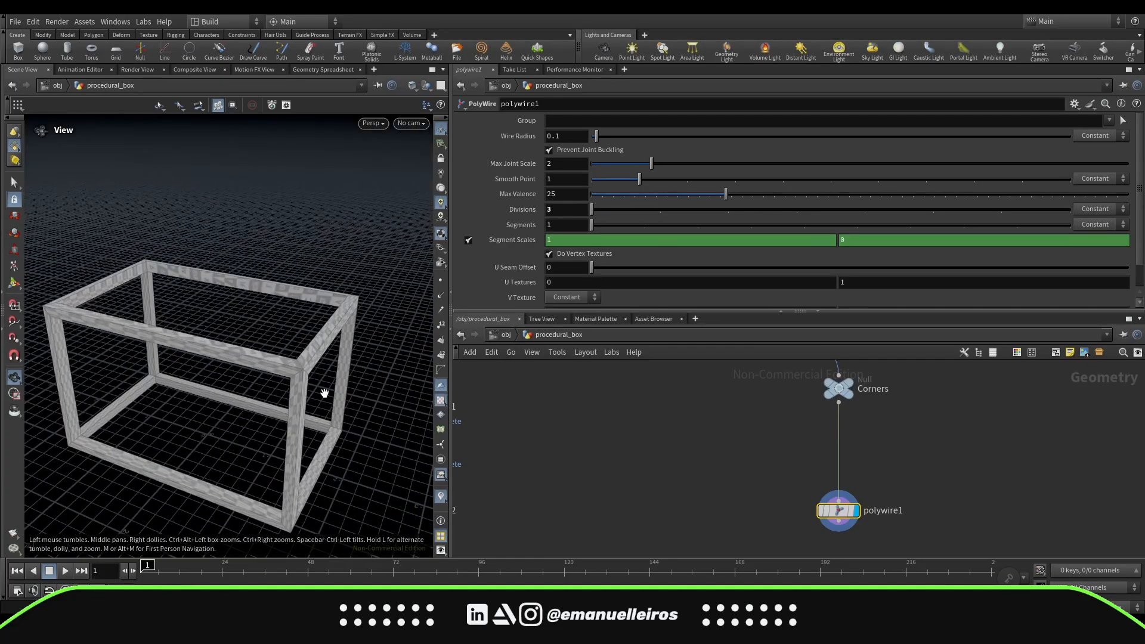
drag(325, 393, 327, 335)
scroll(490, 273, down, 2)
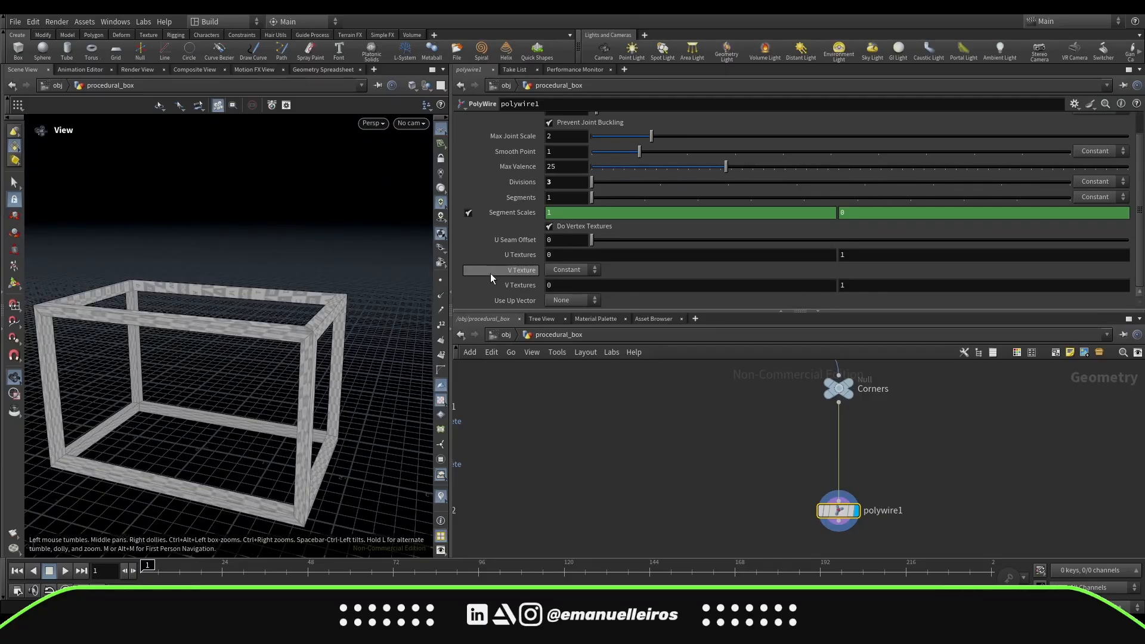
click(549, 227)
drag(298, 385, 294, 383)
scroll(508, 182, up, 1)
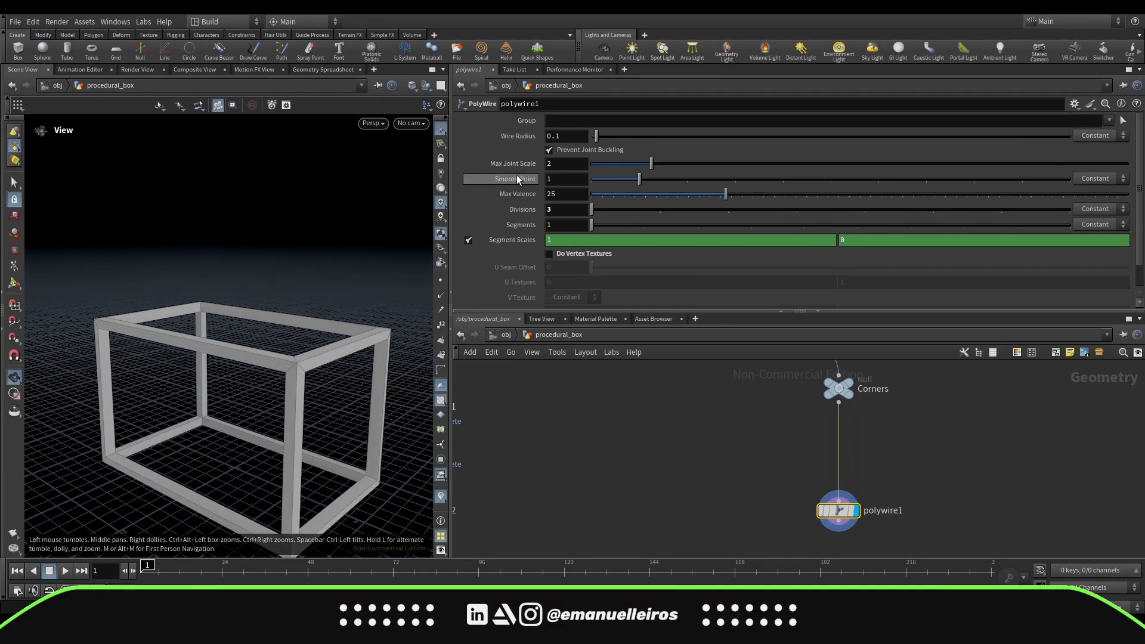
mouse_move(562, 136)
middle_down()
mouse_move(573, 137)
mouse_move(555, 159)
mouse_move(562, 136)
middle_up()
key(h)
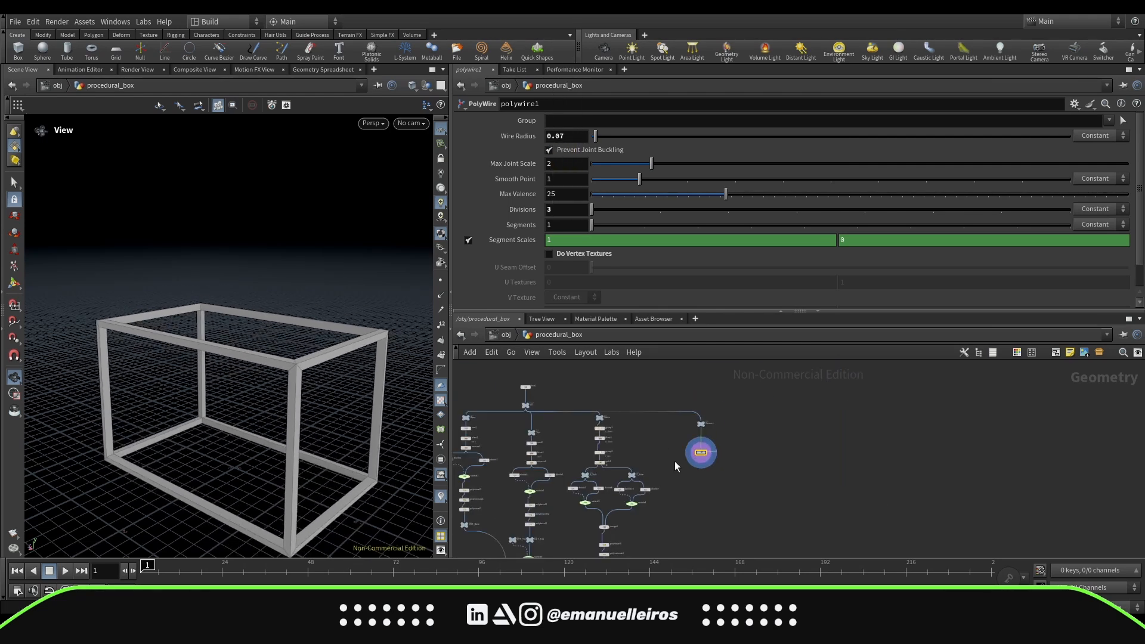
Step: Add a Null below polywire1, name it OUT_Corners and place it level with the other branch outputs
scroll(695, 423, up, 6)
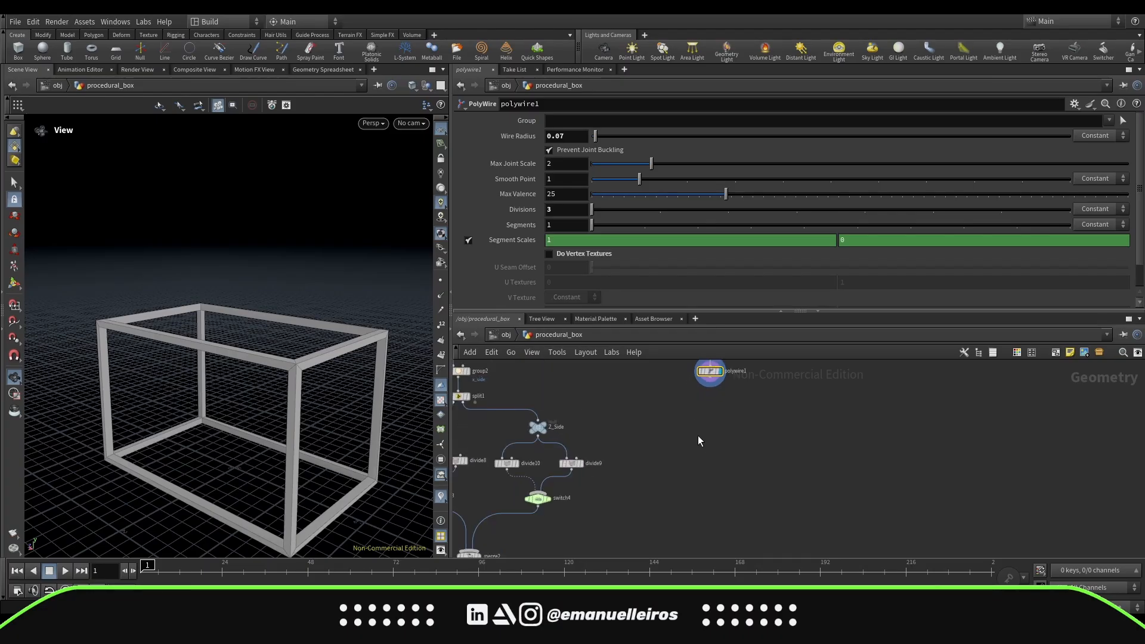
key(Tab)
click(748, 559)
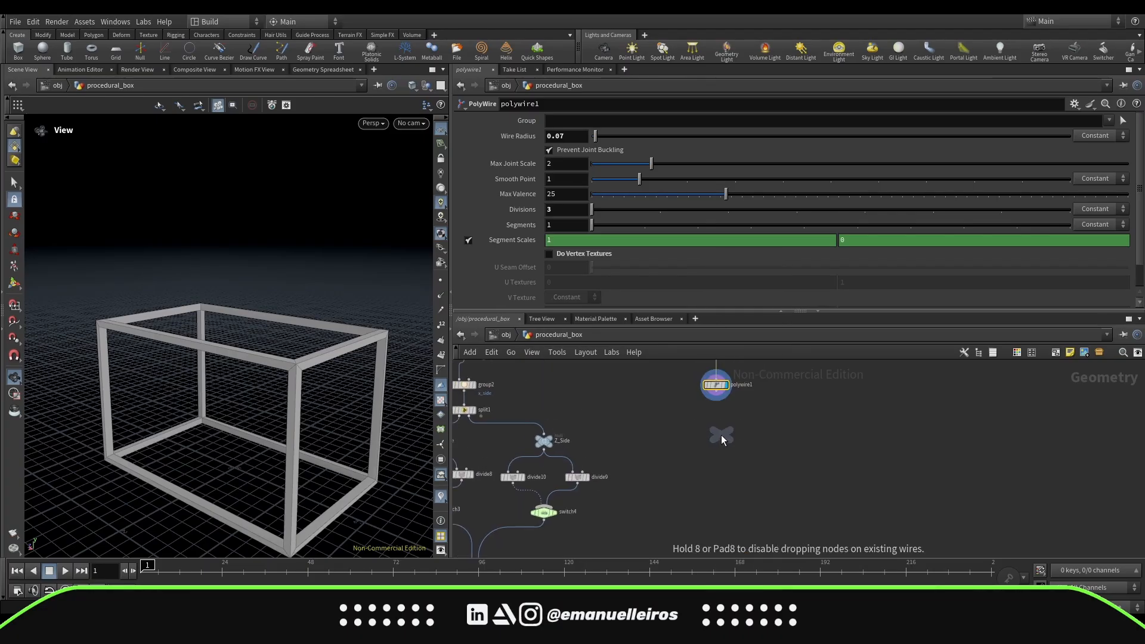
click(714, 444)
drag(719, 395, 716, 435)
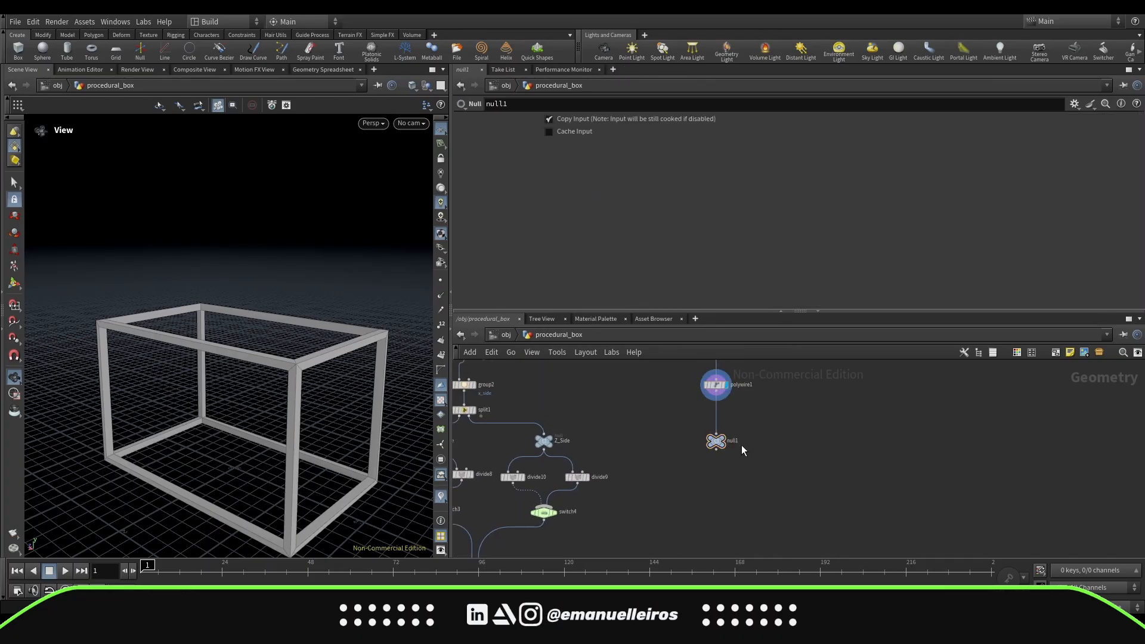
scroll(752, 457, down, 3)
drag(715, 440, 781, 502)
scroll(770, 460, up, 3)
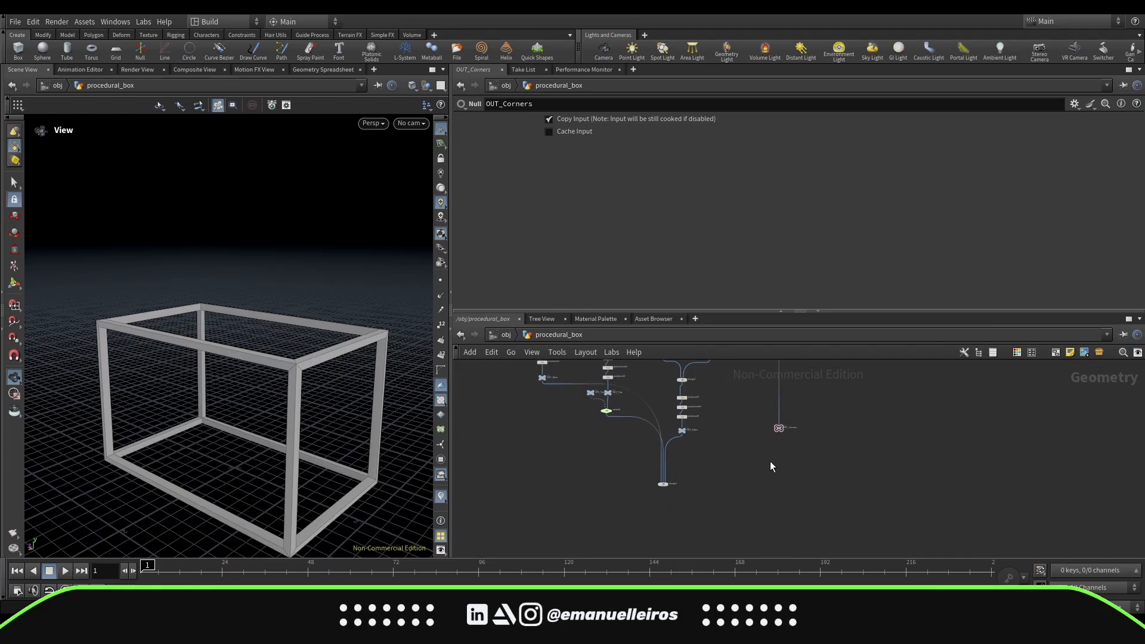
Step: Connect OUT_Corners to merge1 and display the merged box with its corner frame
drag(839, 388, 595, 498)
mouse_move(382, 450)
mouse_down()
mouse_move(344, 459)
mouse_move(393, 459)
mouse_up()
scroll(520, 452, down, 4)
scroll(593, 424, up, 5)
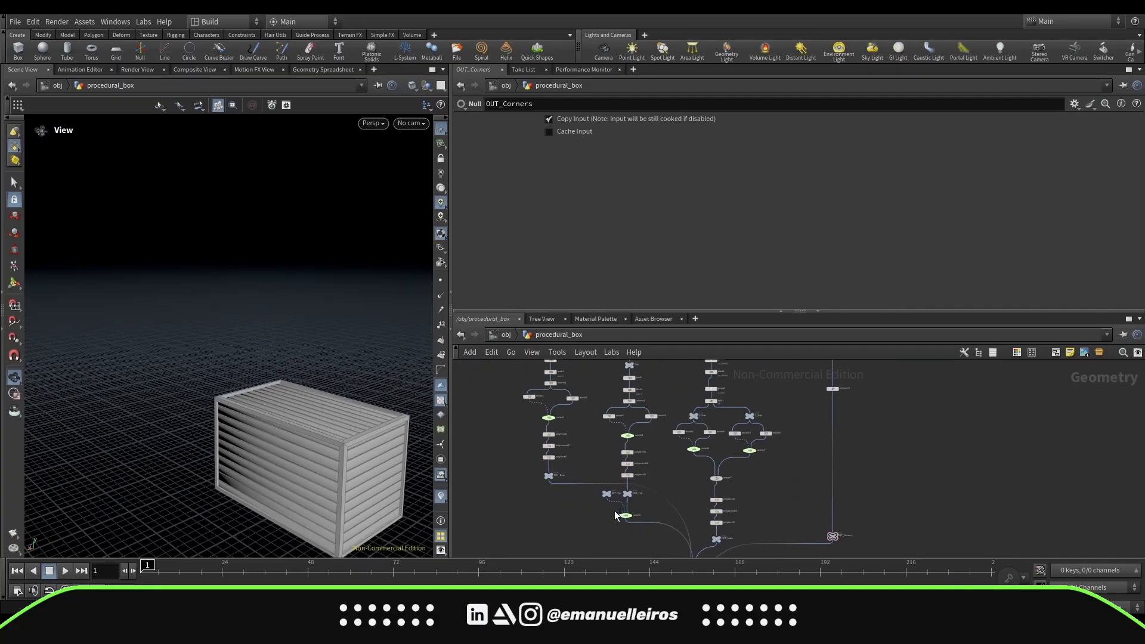
Step: Add a Float parameter below Has Top on the Controller node, labelled "Coner Size" and named corner_size
click(600, 422)
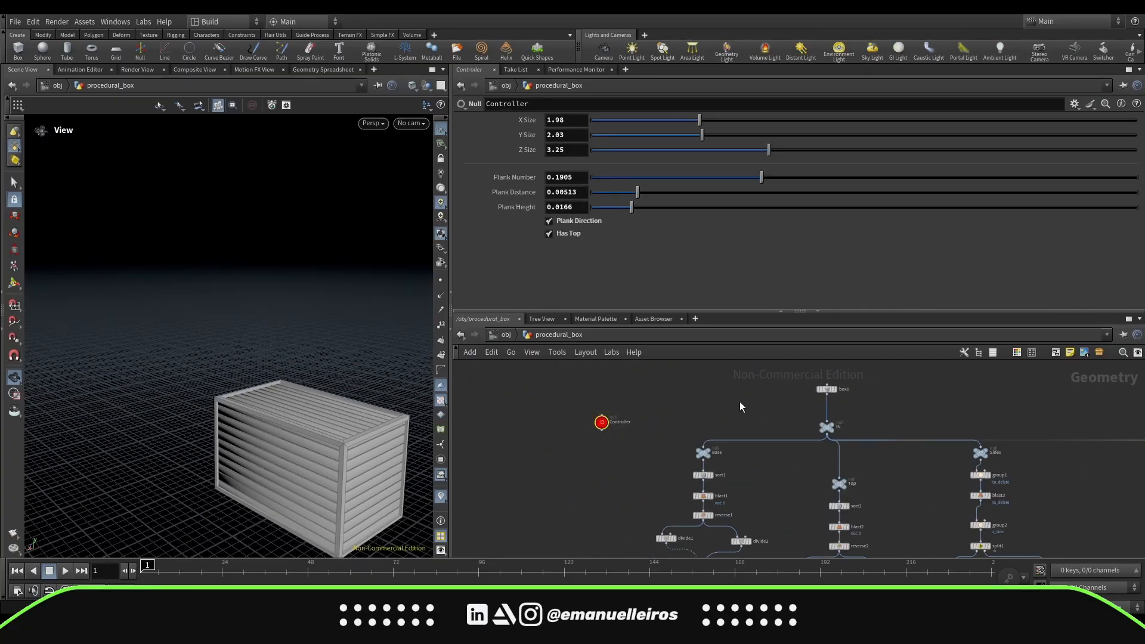
click(1074, 104)
click(1056, 116)
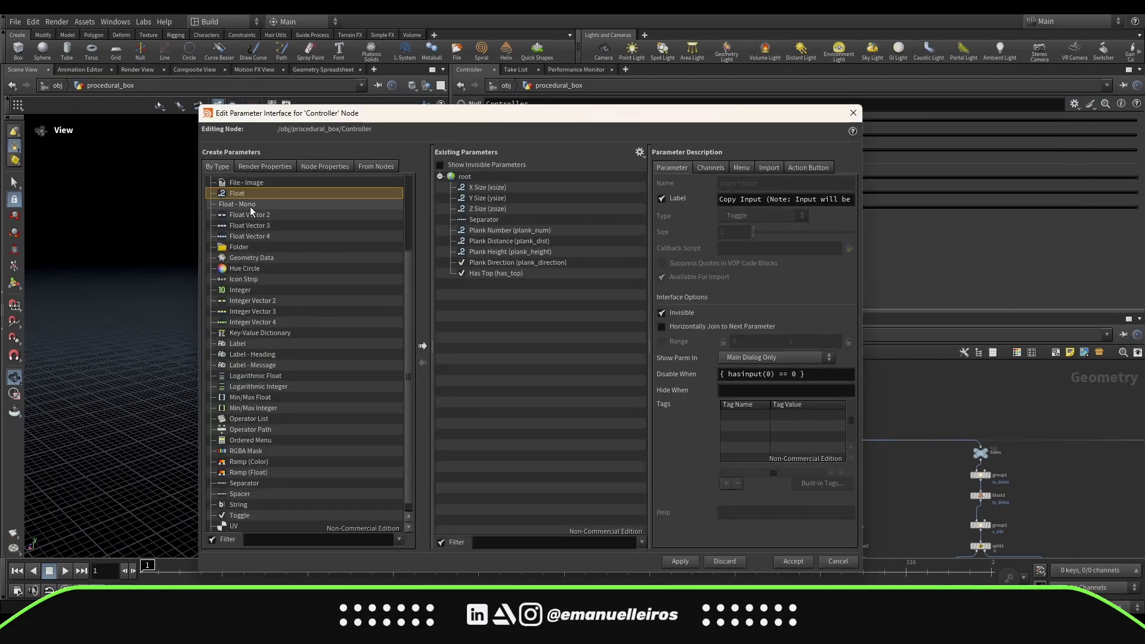
drag(233, 194, 507, 284)
double_click(730, 200)
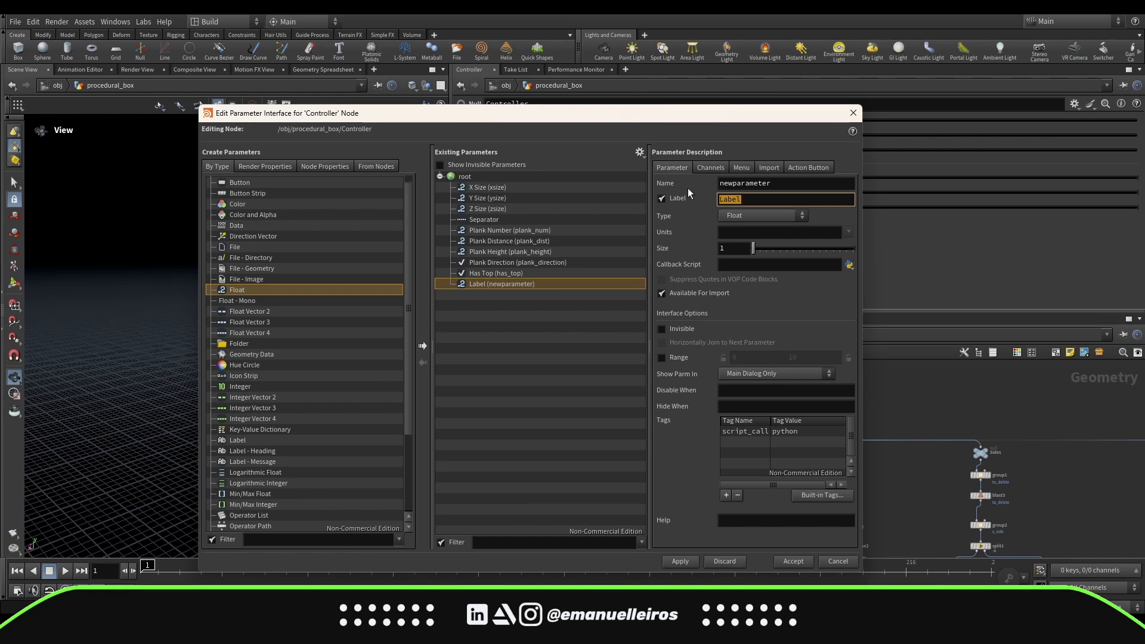
text(Coner Size)
key(shift+Tab)
text(corner_size)
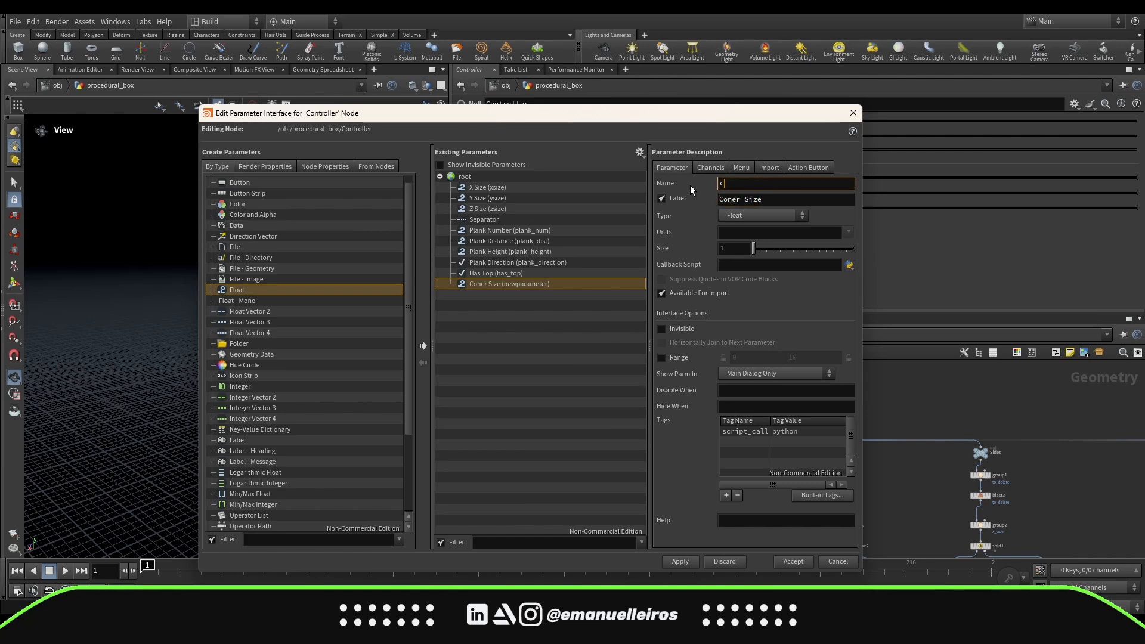
key(Return)
Step: Enable the range of the Coner Size parameter and set it from 0.001 to 0.1
click(661, 357)
double_click(739, 357)
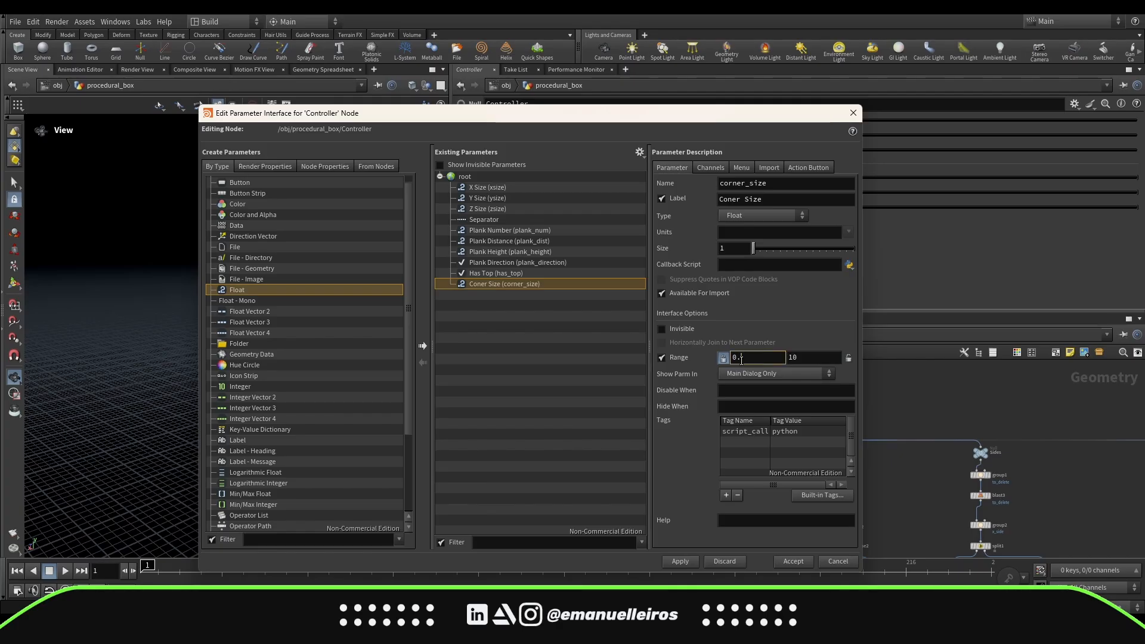
text(0.001)
middle_drag(1073, 459, 946, 407)
scroll(946, 407, down, 3)
click(1015, 445)
drag(729, 113, 766, 160)
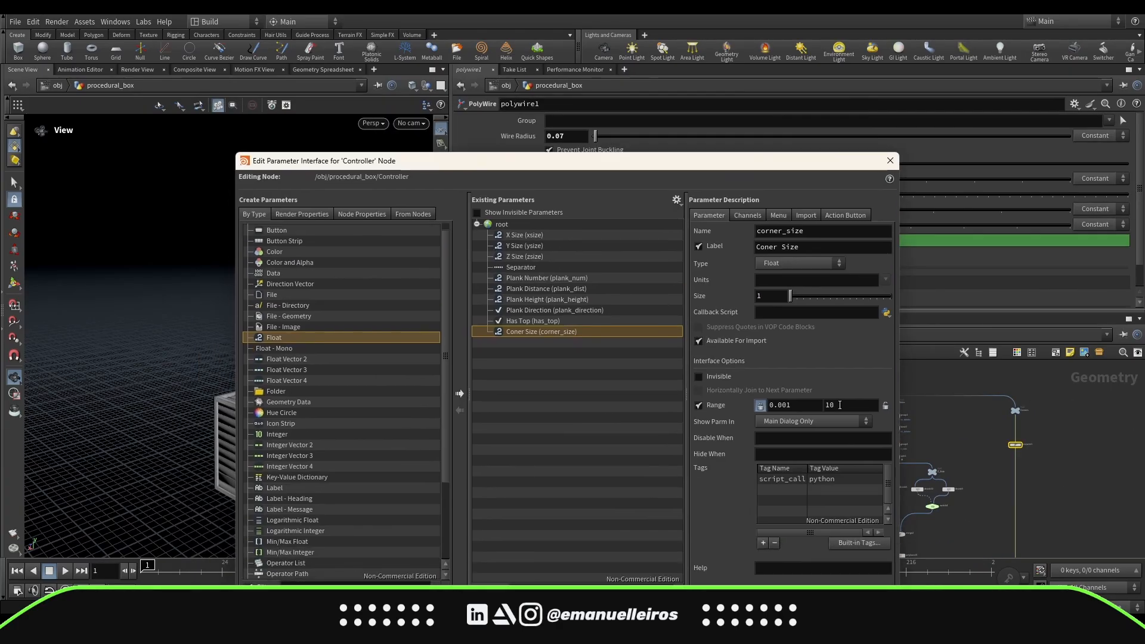
double_click(837, 405)
text(0.2)
key(Return)
Step: Set the Coner Size default value to 0.07 and accept the Controller's parameter interface
click(747, 215)
click(774, 270)
text(.07)
key(Return)
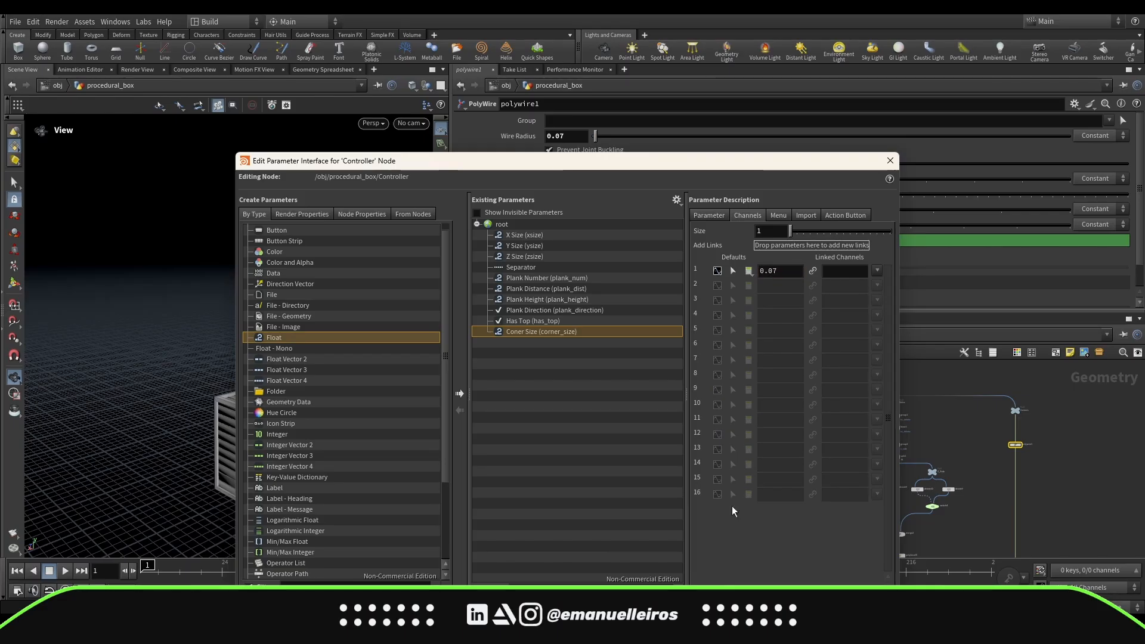
click(746, 614)
Step: Link polywire1's Wire Radius to the Controller's Coner Size through a relative reference
scroll(798, 484, down, 2)
click(718, 416)
scroll(796, 499, up, 4)
middle_drag(1020, 448, 909, 470)
right_click(524, 247)
click(550, 334)
click(1000, 433)
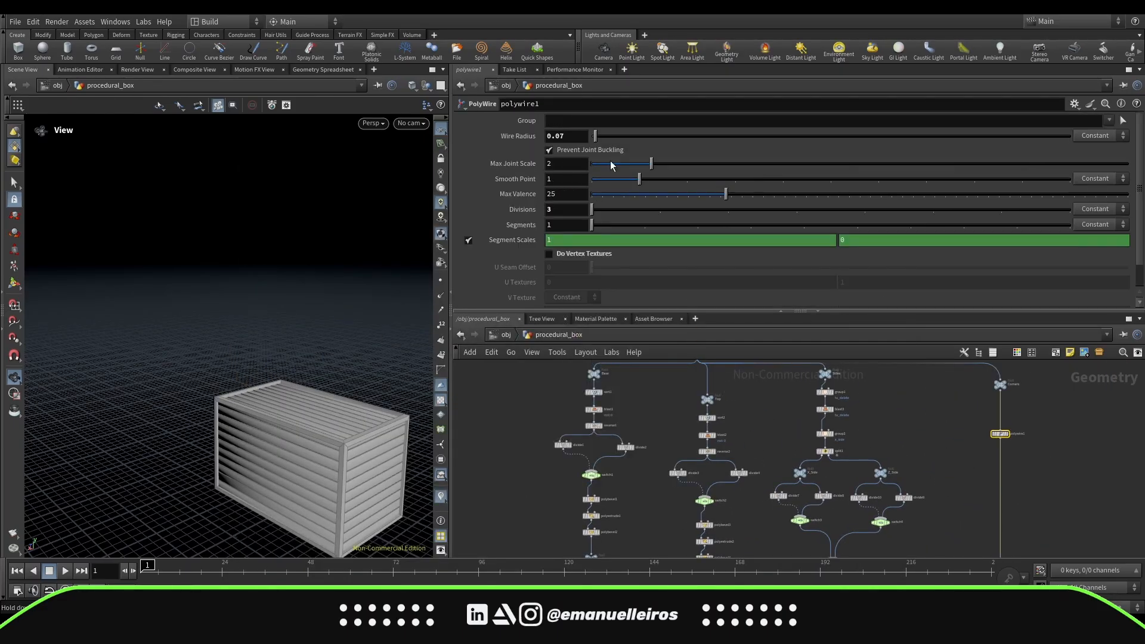
right_click(520, 136)
click(575, 255)
Step: Raise Coner Size on the Controller to about 0.0838 and inspect the box's corner frame
scroll(850, 507, down, 3)
click(651, 422)
scroll(644, 417, up, 4)
middle_drag(262, 503, 248, 421)
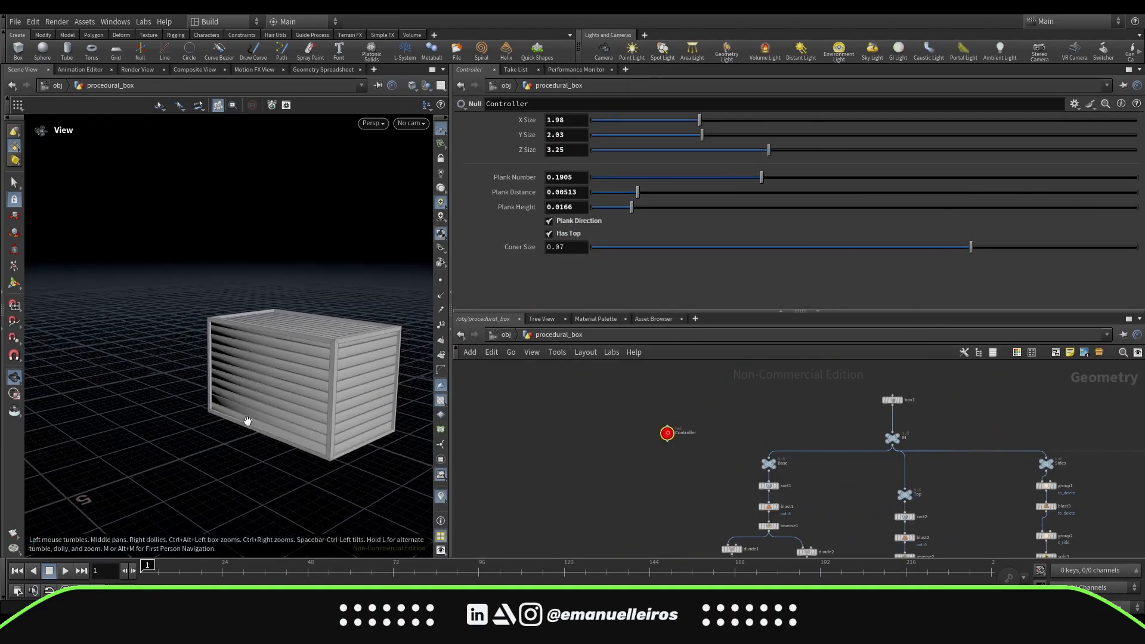
scroll(258, 403, up, 3)
drag(258, 394, 301, 412)
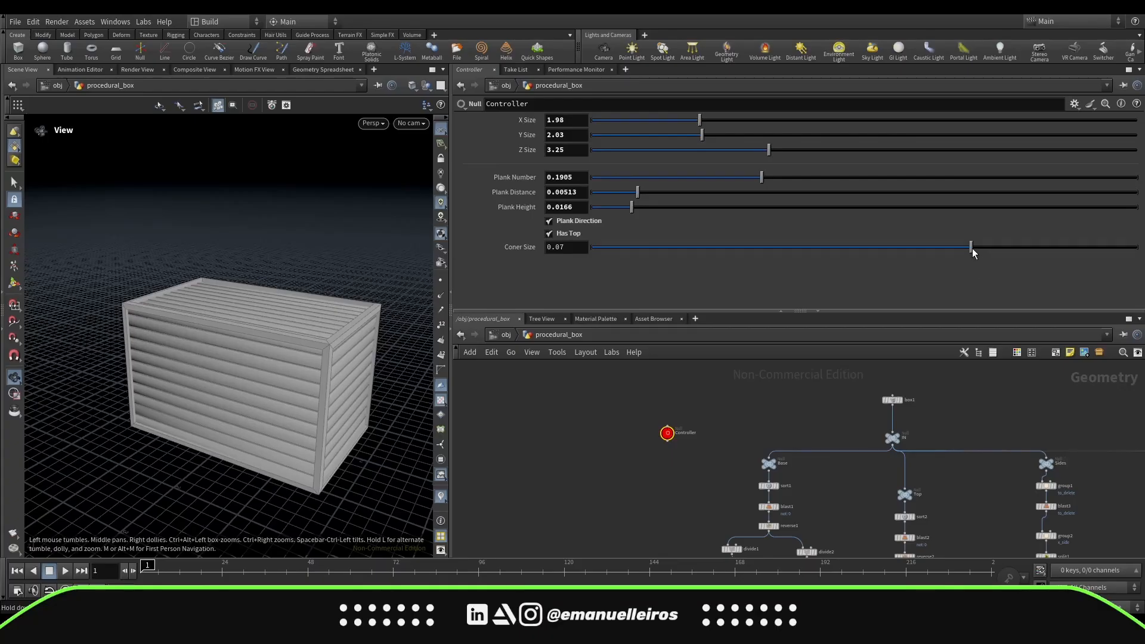
drag(970, 247, 1047, 247)
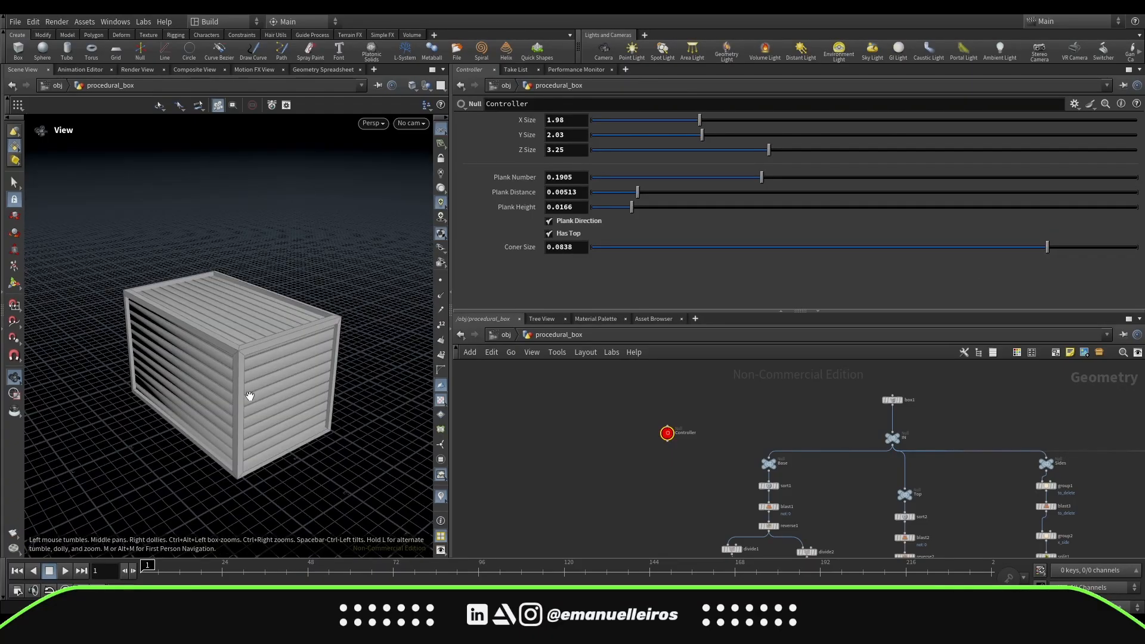
drag(249, 393, 270, 390)
middle_drag(270, 390, 258, 364)
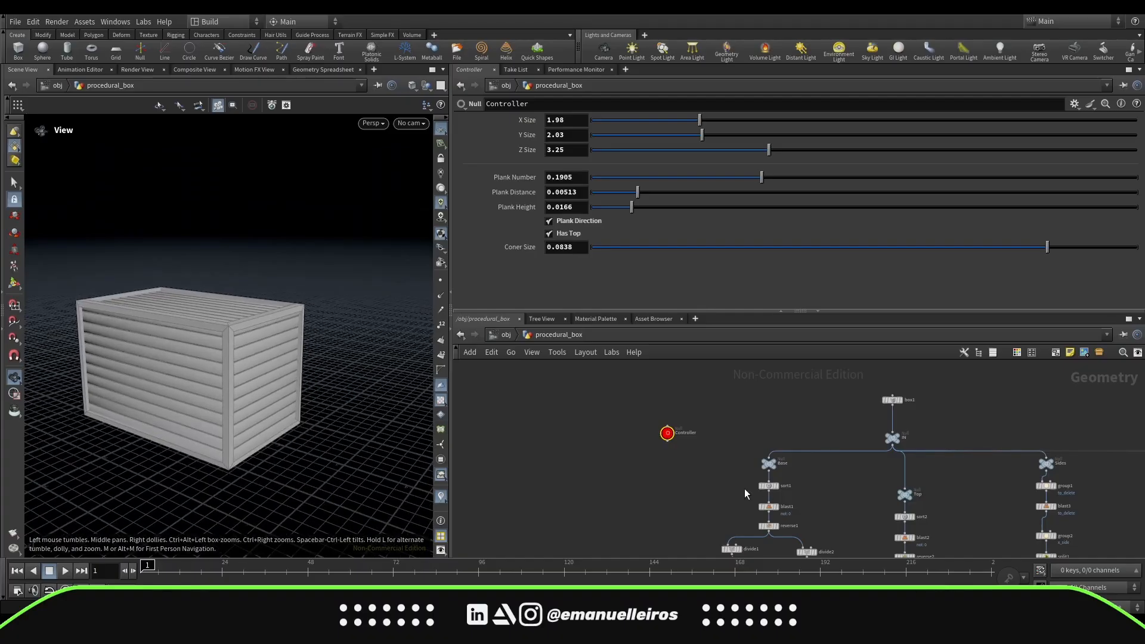
Step: Add a Null connected below merge1 and name it OUT
key(h)
middle_drag(917, 523, 943, 496)
scroll(853, 538, up, 1)
middle_drag(853, 539, 843, 492)
scroll(829, 501, up, 3)
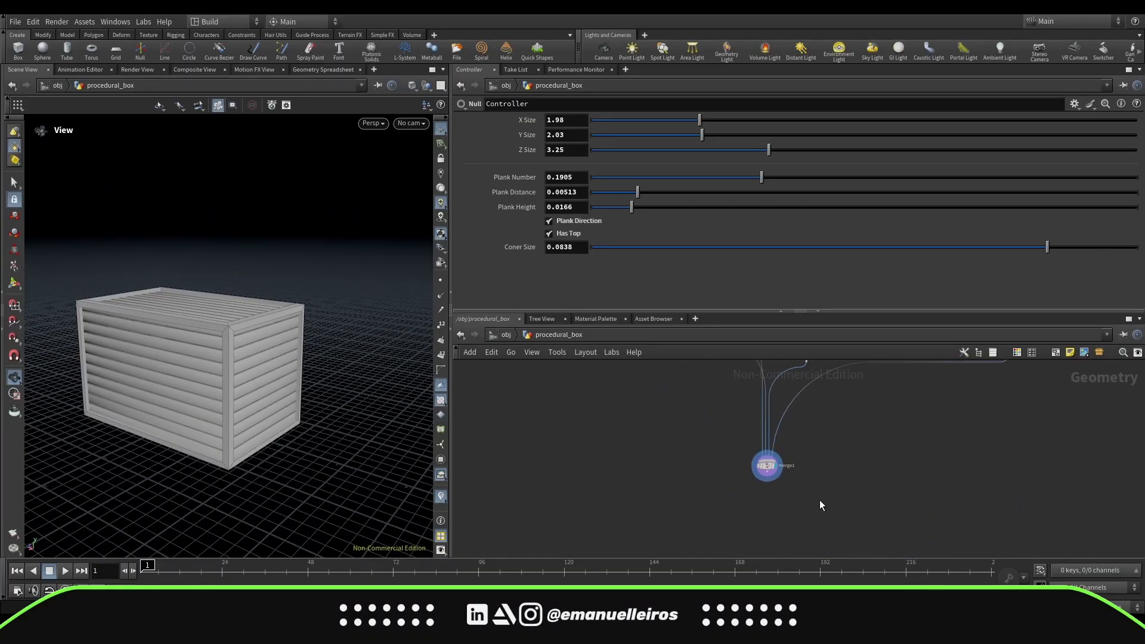
drag(744, 462, 749, 512)
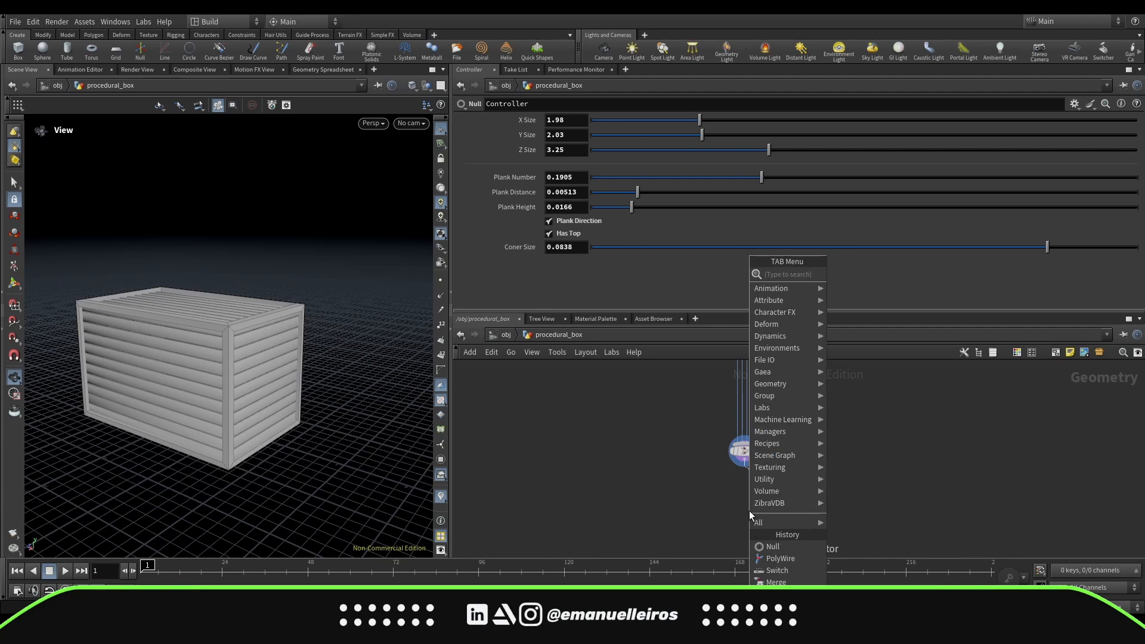
text(null)
key(Return)
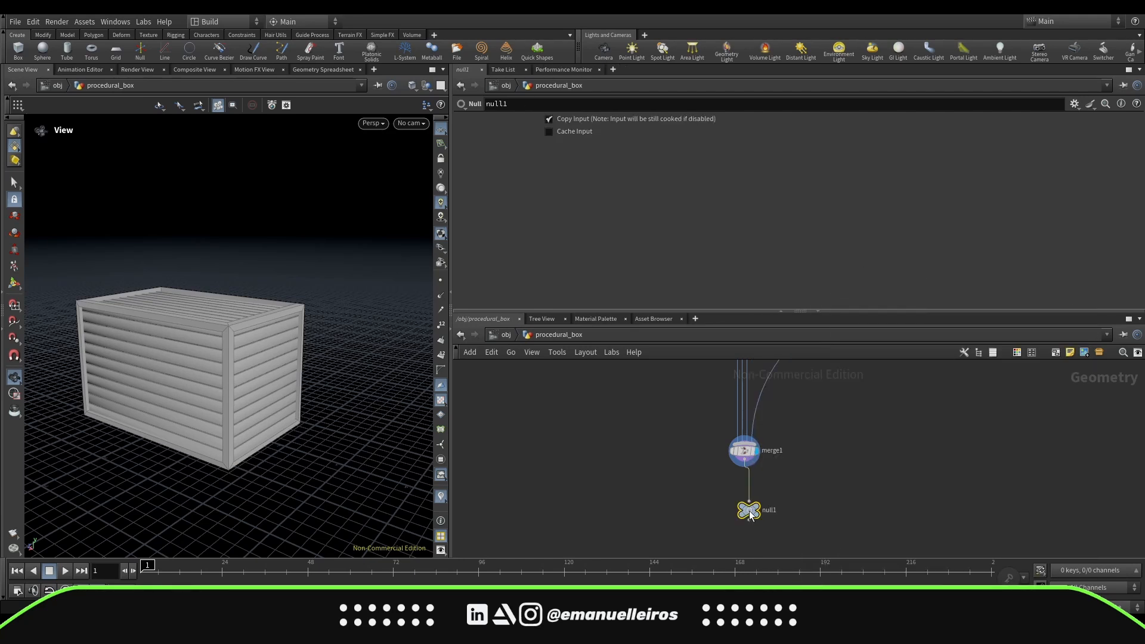
double_click(770, 511)
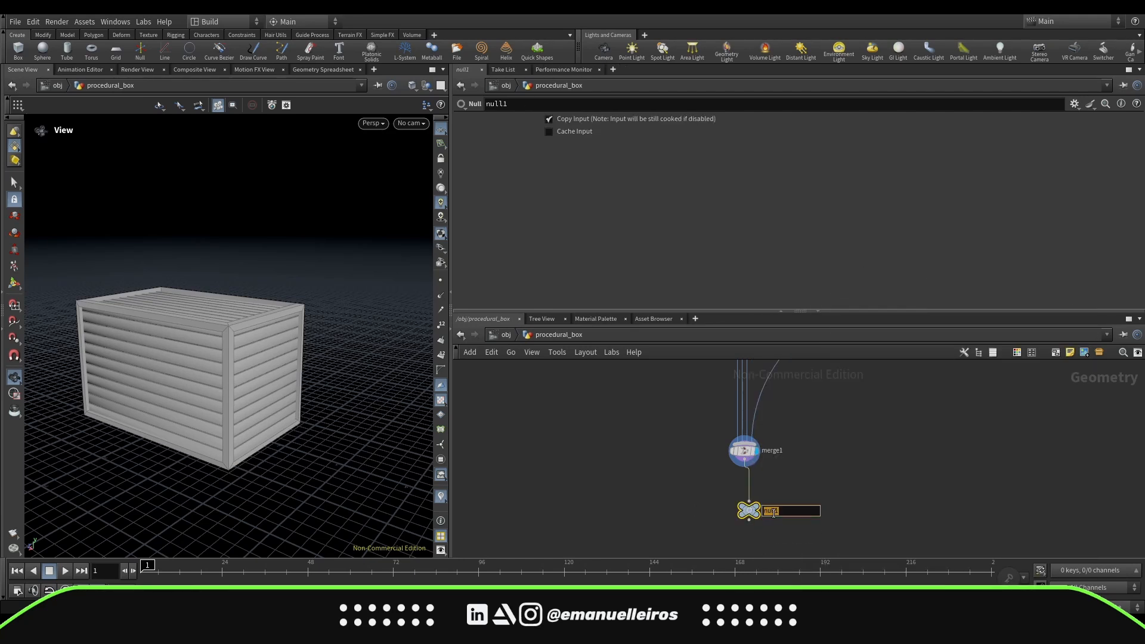
key(Return)
Step: Select the whole box network and start a new digital asset from it with the label "Box Gen"
key(h)
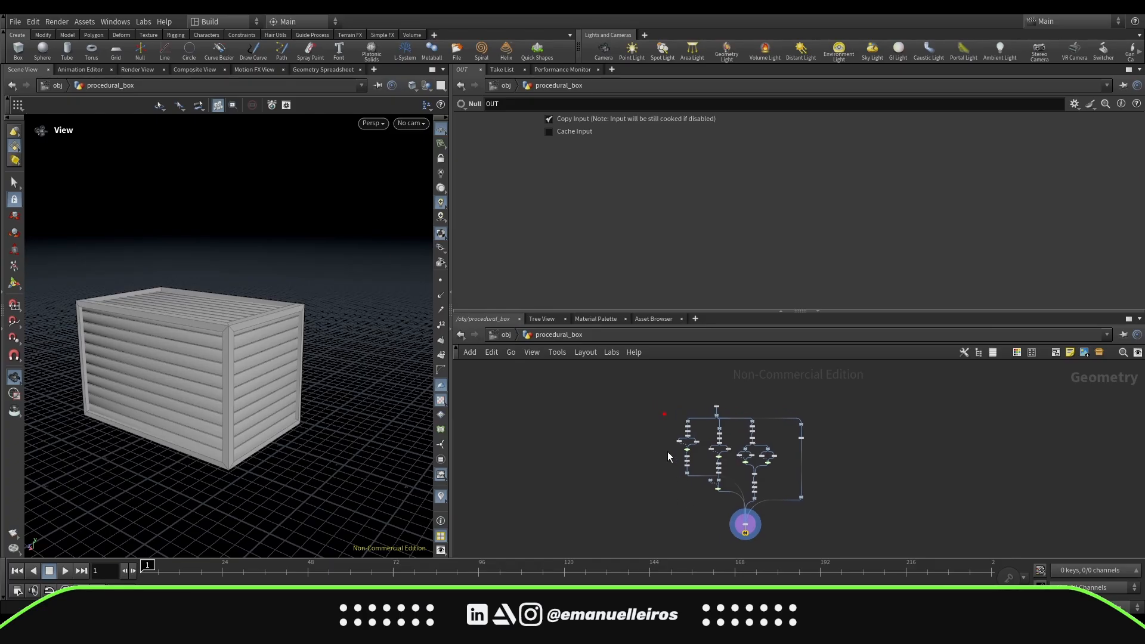
drag(639, 382, 885, 551)
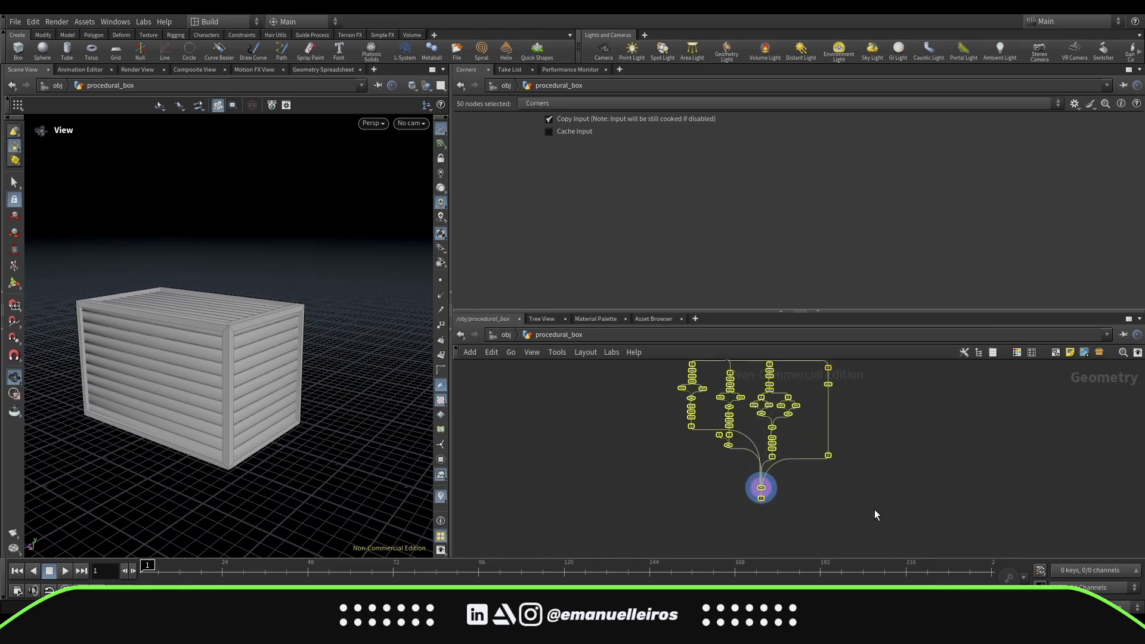
click(90, 23)
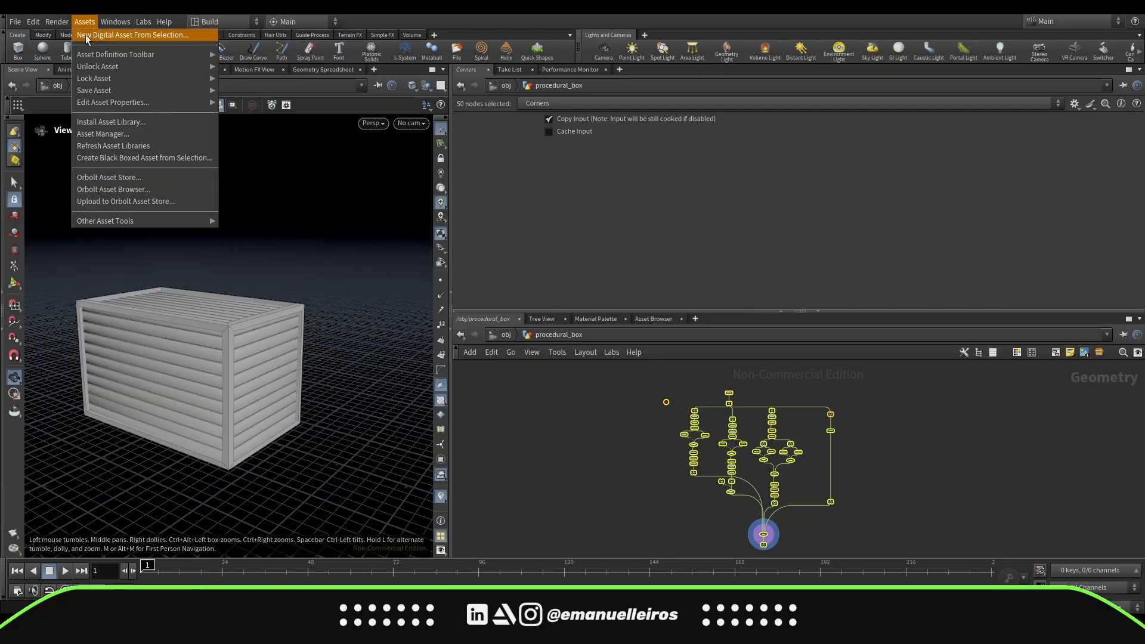
click(112, 37)
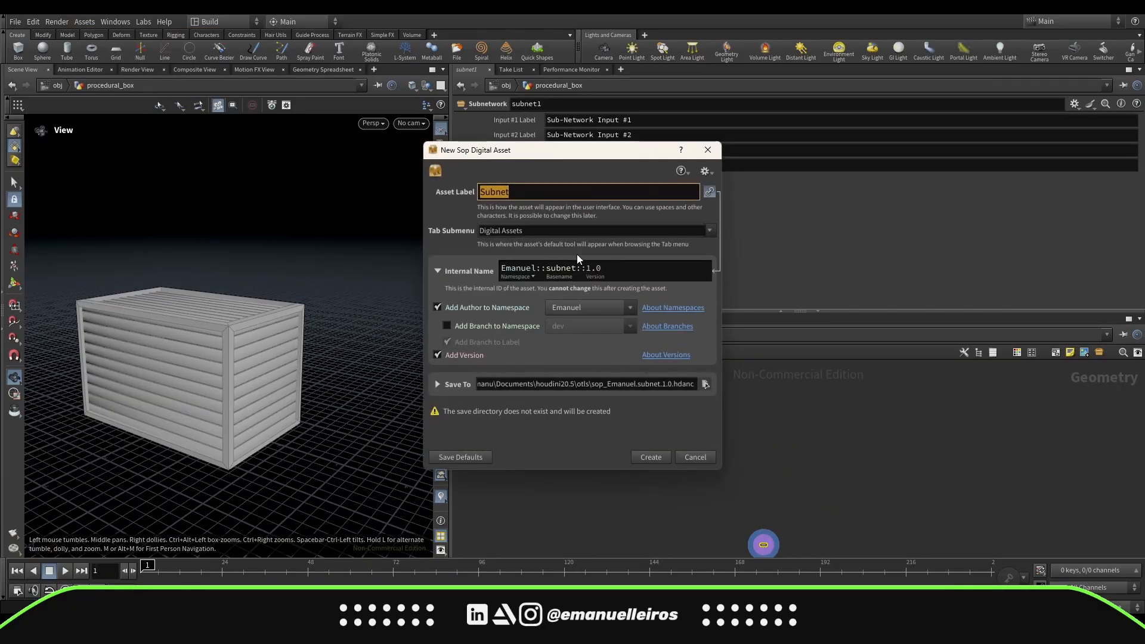
text(box)
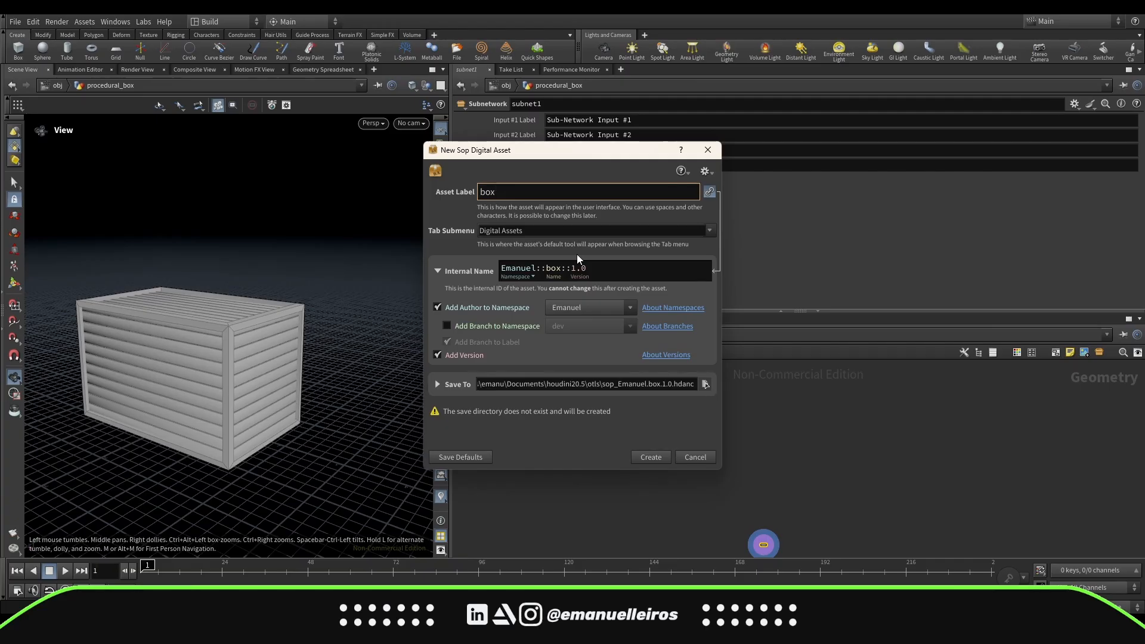
key(BackSpace)
key(BackSpace)
key(BackSpace)
text(Box Gen)
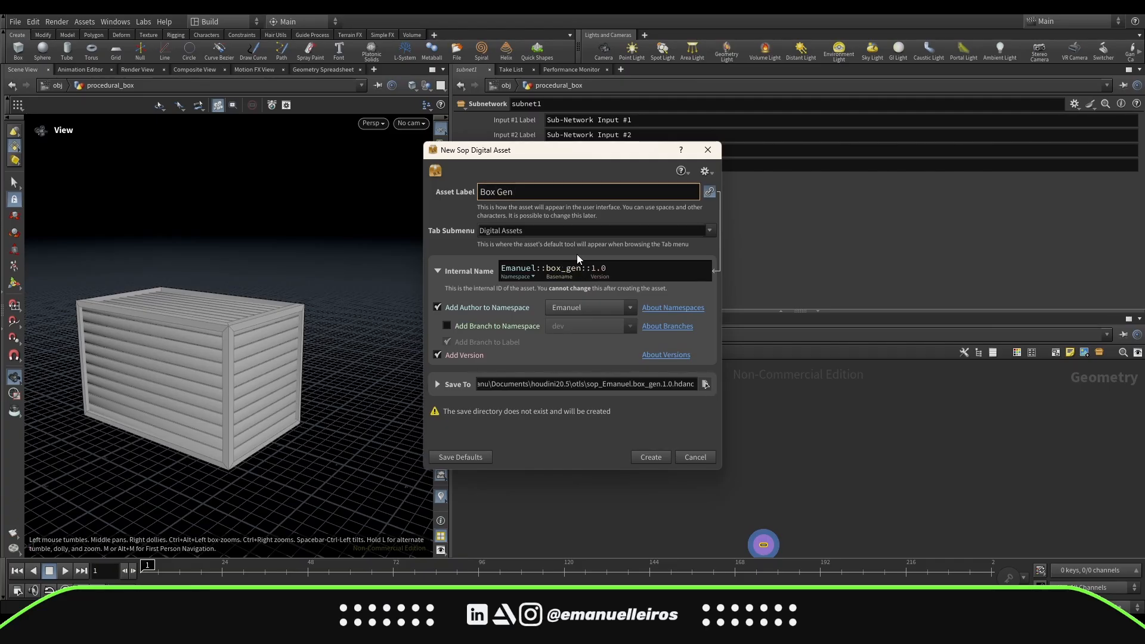
Step: Set the asset's save file to box_gen.hda in the 03_Houdini_Algoritmos/hda folder and create the asset
click(705, 384)
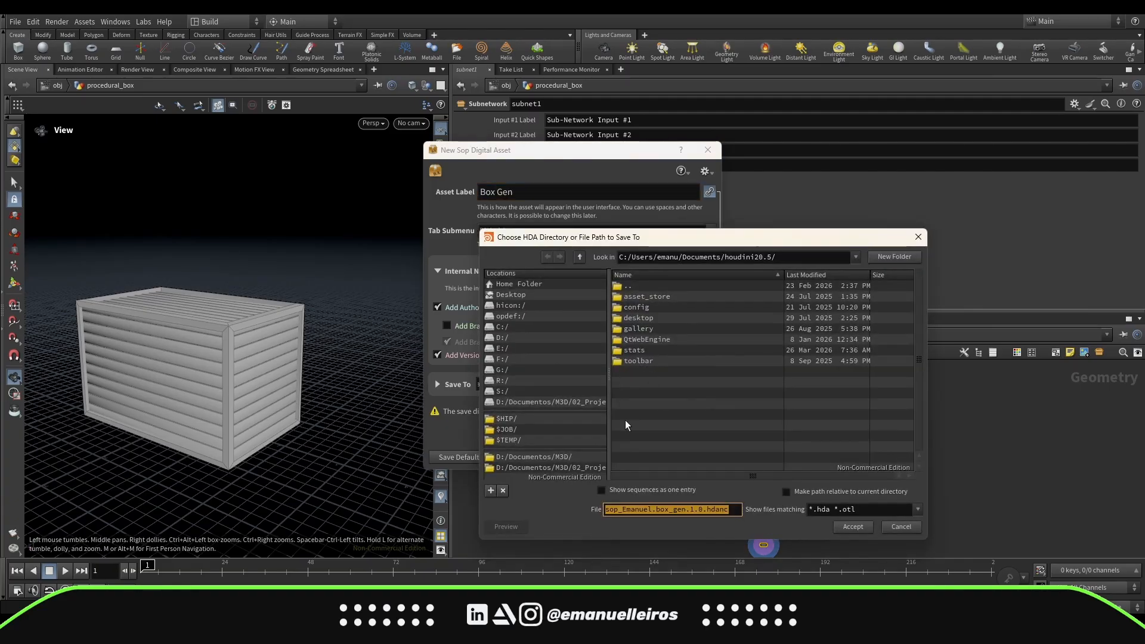
click(567, 402)
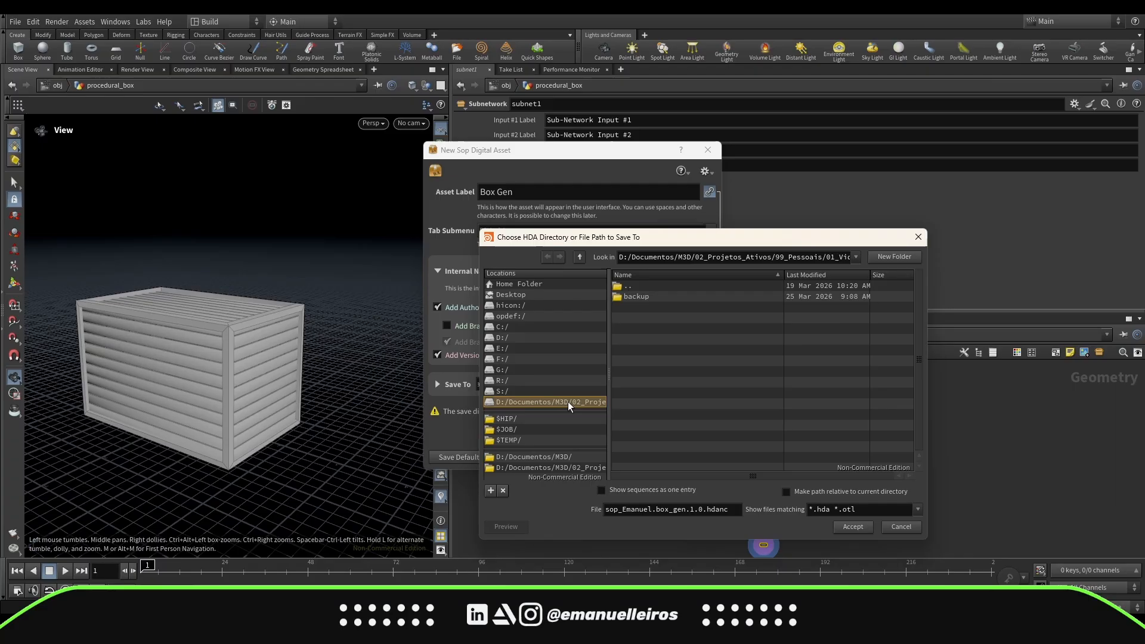
click(578, 256)
drag(737, 239, 676, 178)
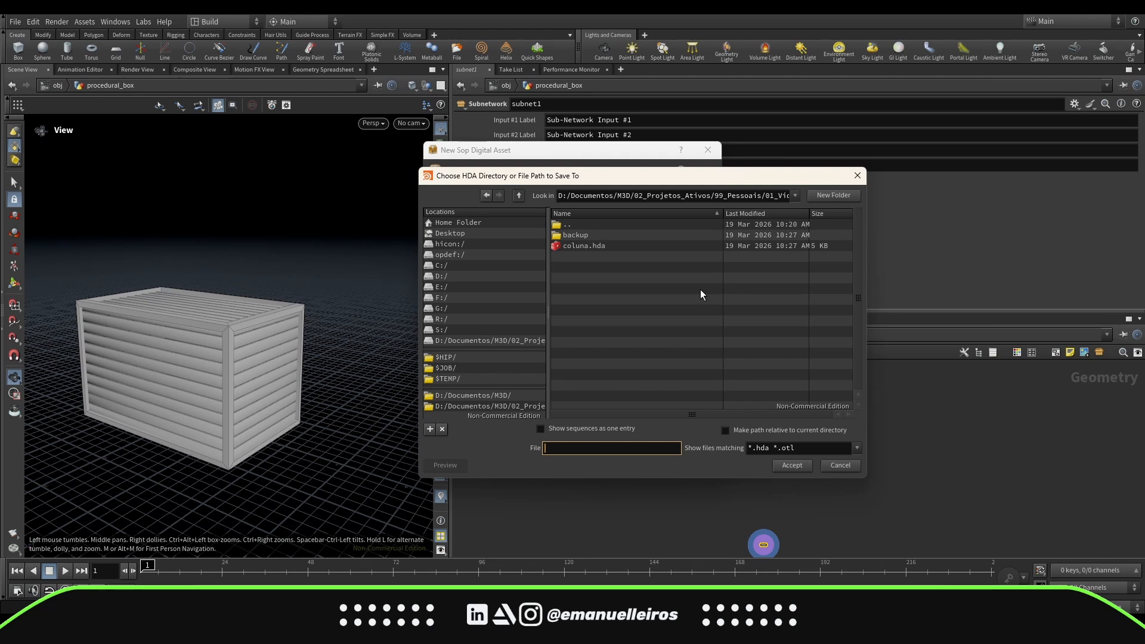
text(box_gen.hda)
click(793, 466)
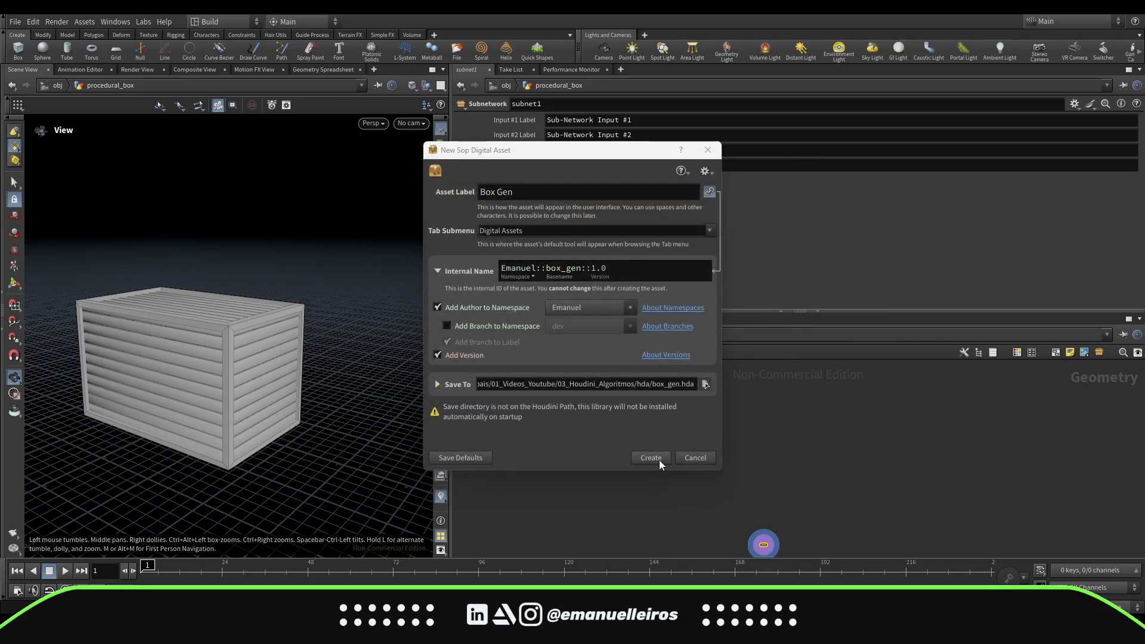
click(659, 459)
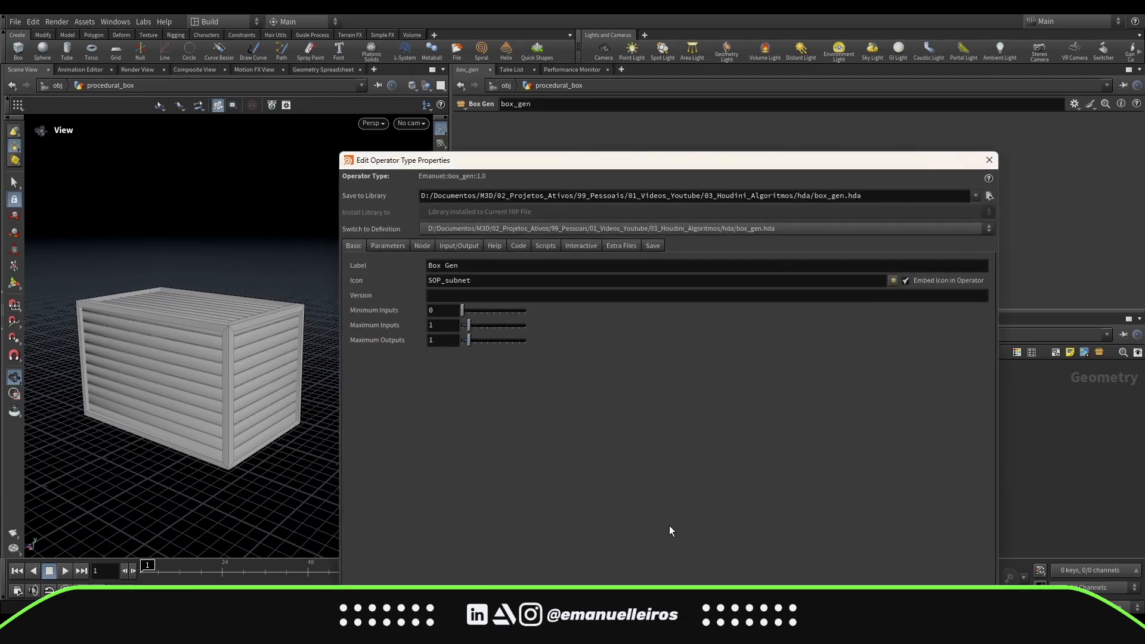
Step: Open the asset's parameter editor and display the Controller node's parameters from inside box_gen alongside it
click(386, 247)
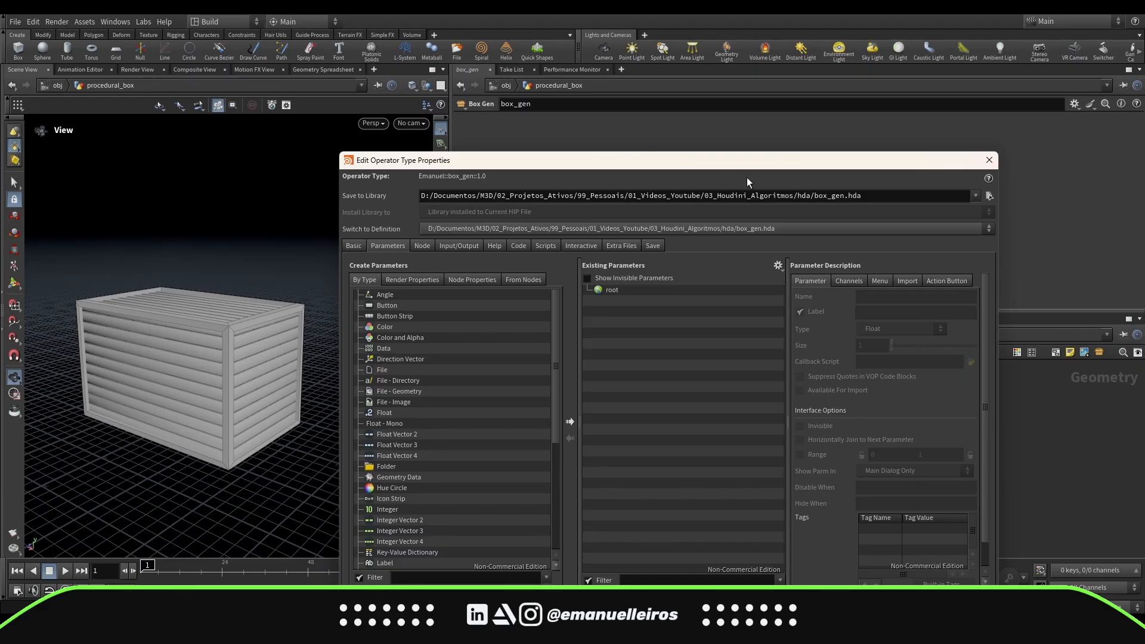
drag(745, 167, 512, 122)
middle_drag(883, 439, 907, 411)
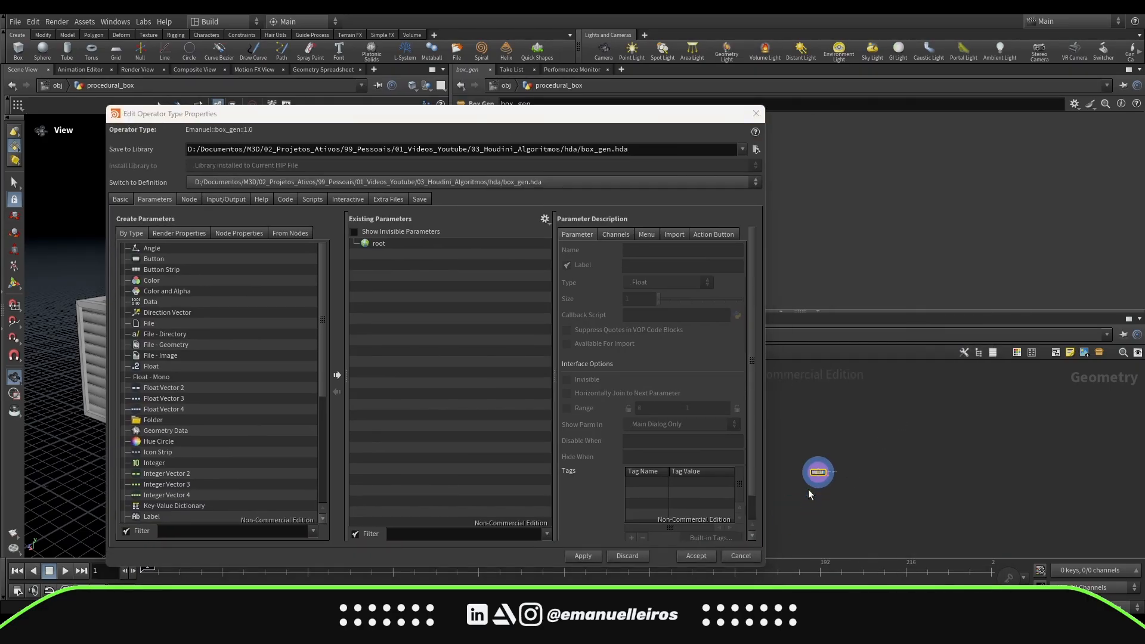
scroll(844, 464, up, 4)
middle_drag(839, 468, 908, 461)
scroll(856, 471, up, 3)
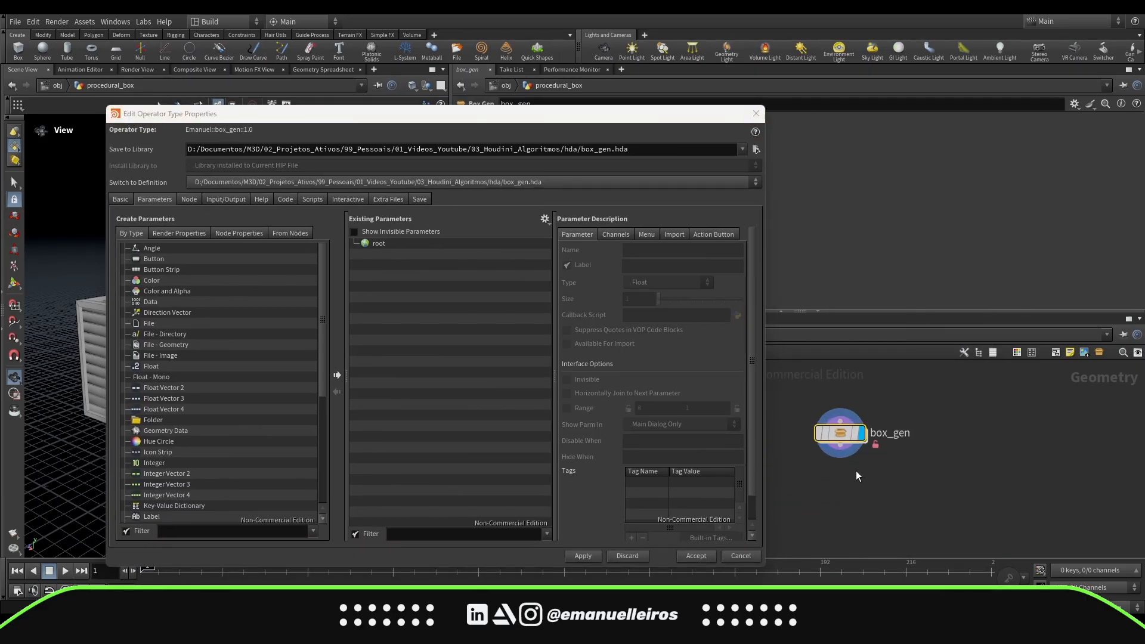
double_click(840, 433)
middle_drag(816, 459, 957, 479)
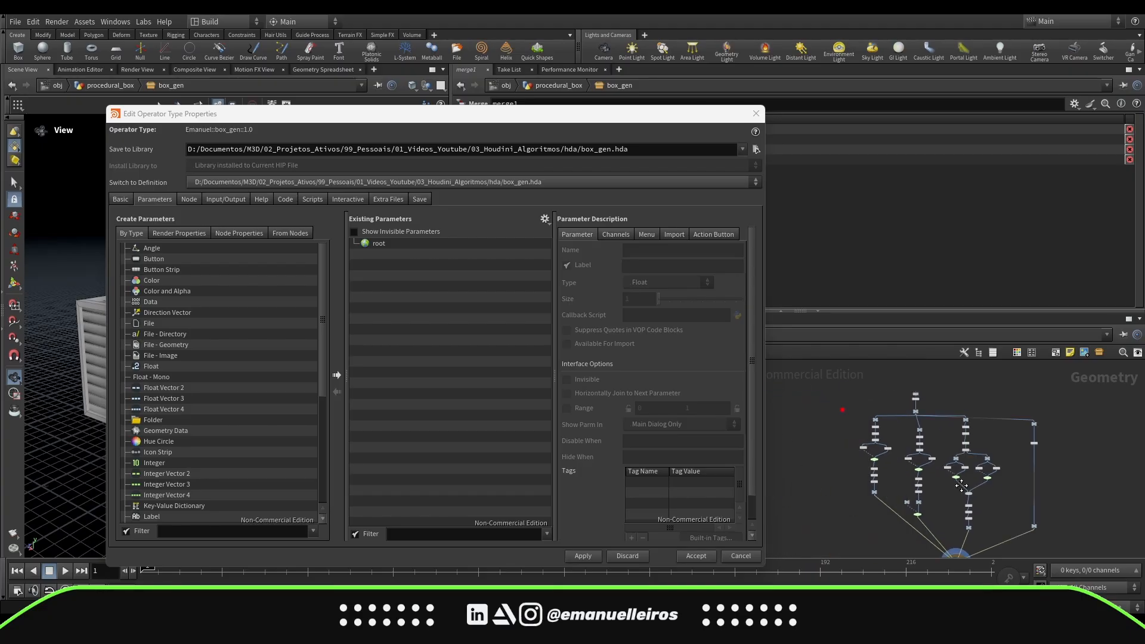
scroll(842, 403, up, 4)
click(882, 433)
drag(606, 127, 720, 281)
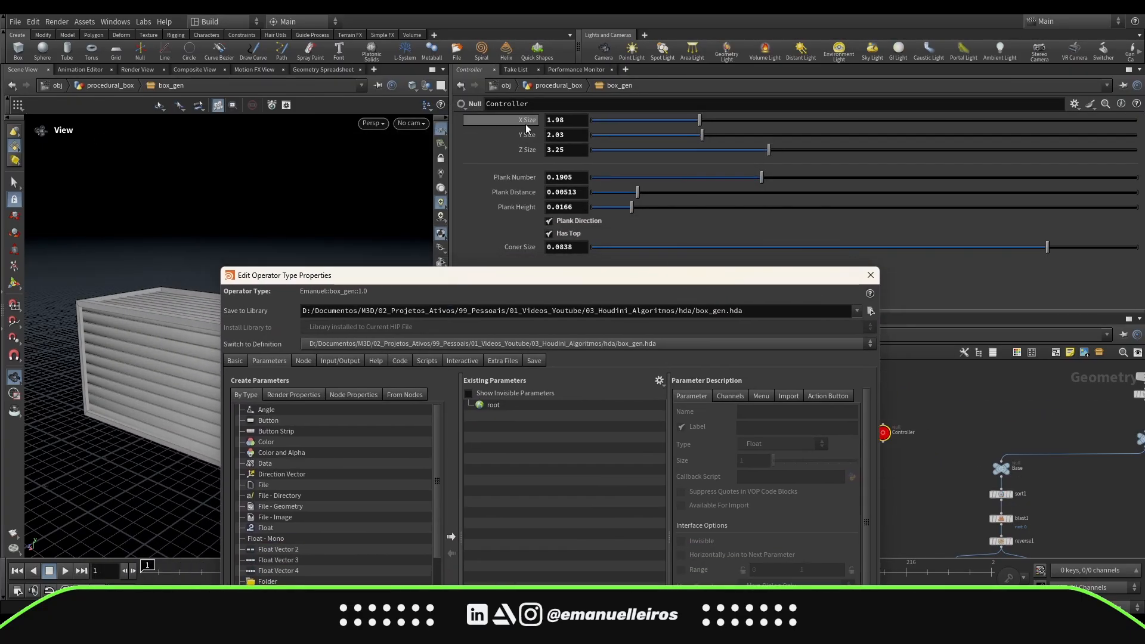
Step: Add the Controller's X Size, Y Size and Z Size to the asset's parameters, followed by a Separator
drag(525, 124, 510, 410)
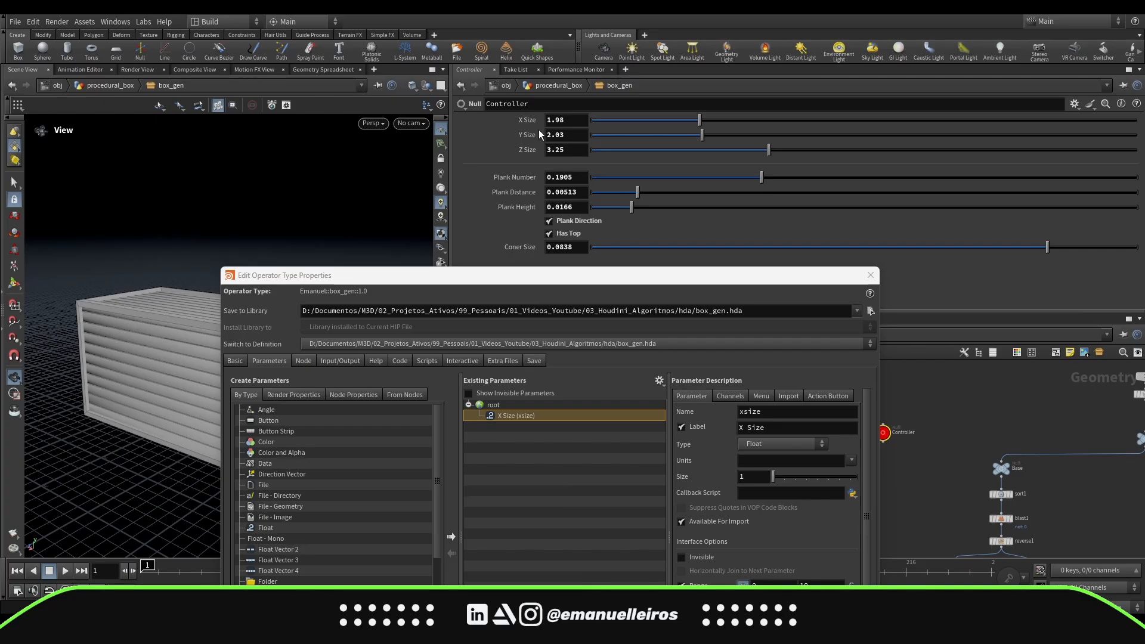
drag(528, 136, 498, 406)
scroll(330, 528, down, 6)
drag(457, 277, 459, 113)
drag(273, 457, 499, 247)
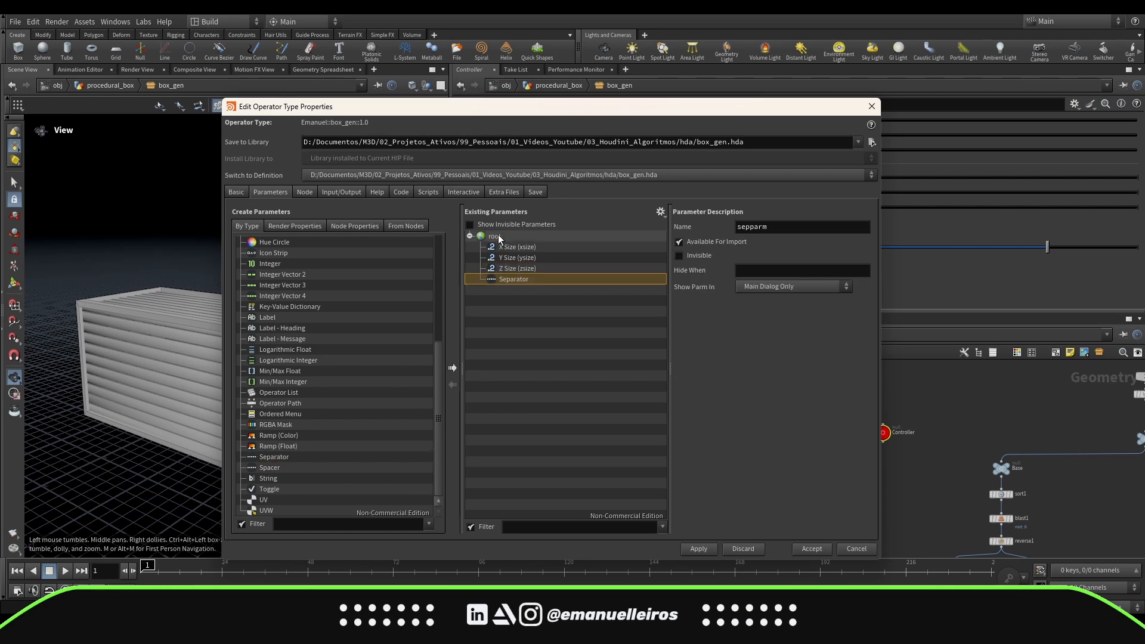
Step: Add the Controller's Plank Number, Plank Distance, Plank Height, Plank Direction, Has Top and Coner Size to the asset's parameters, with a Separator above Coner Size
drag(581, 109, 605, 258)
drag(516, 178, 518, 385)
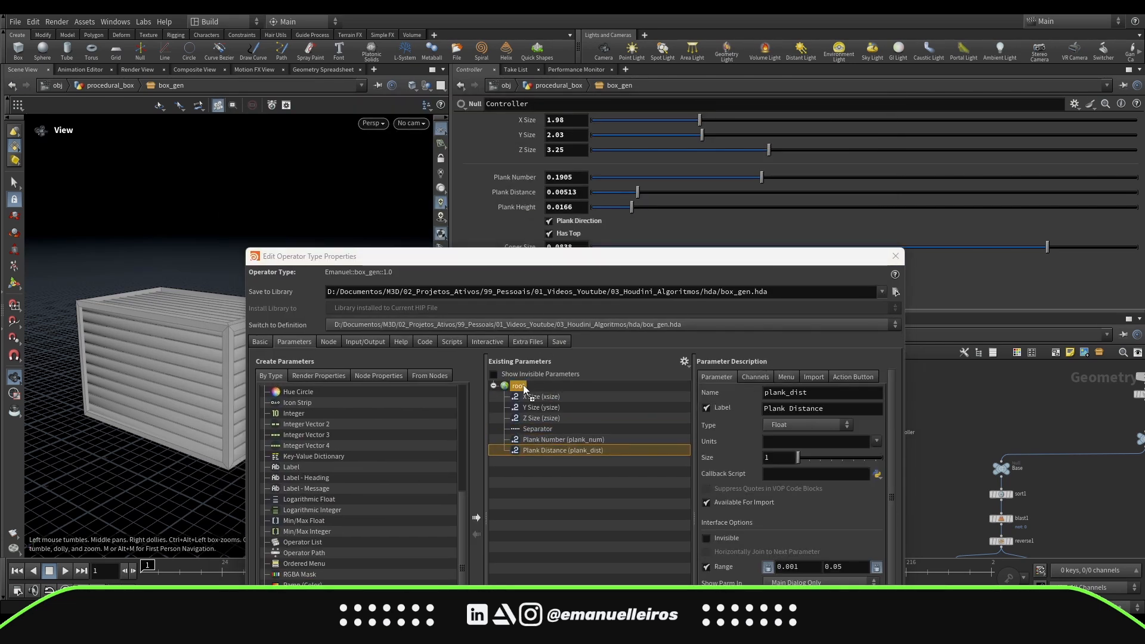
drag(516, 207, 518, 385)
drag(579, 221, 518, 386)
drag(524, 256, 520, 463)
drag(594, 331, 586, 70)
drag(285, 424, 523, 305)
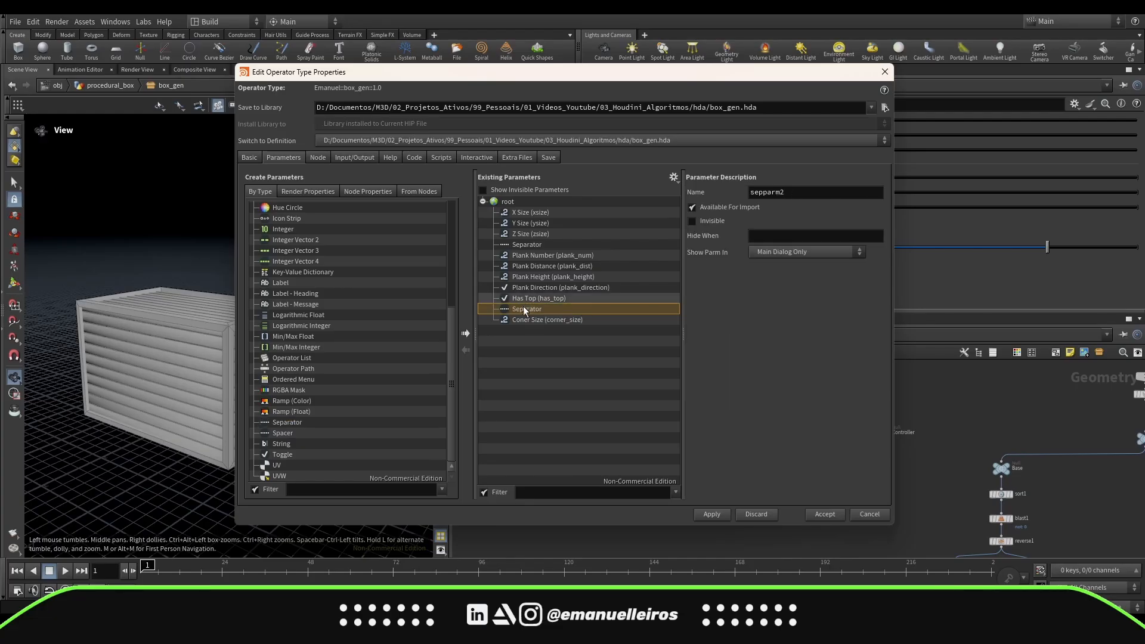
Step: Apply the asset's parameter changes, close its type properties and return to the procedural_box network with the box_gen node's parameters displayed
click(710, 515)
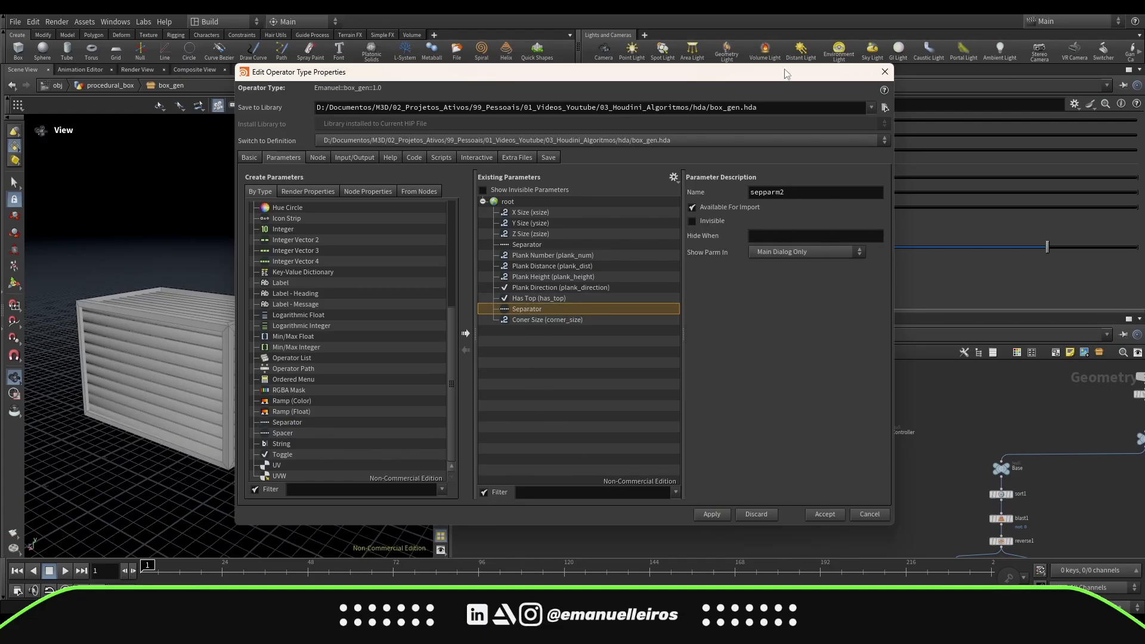
drag(780, 76, 539, 90)
middle_drag(759, 399, 671, 379)
scroll(1004, 399, down, 3)
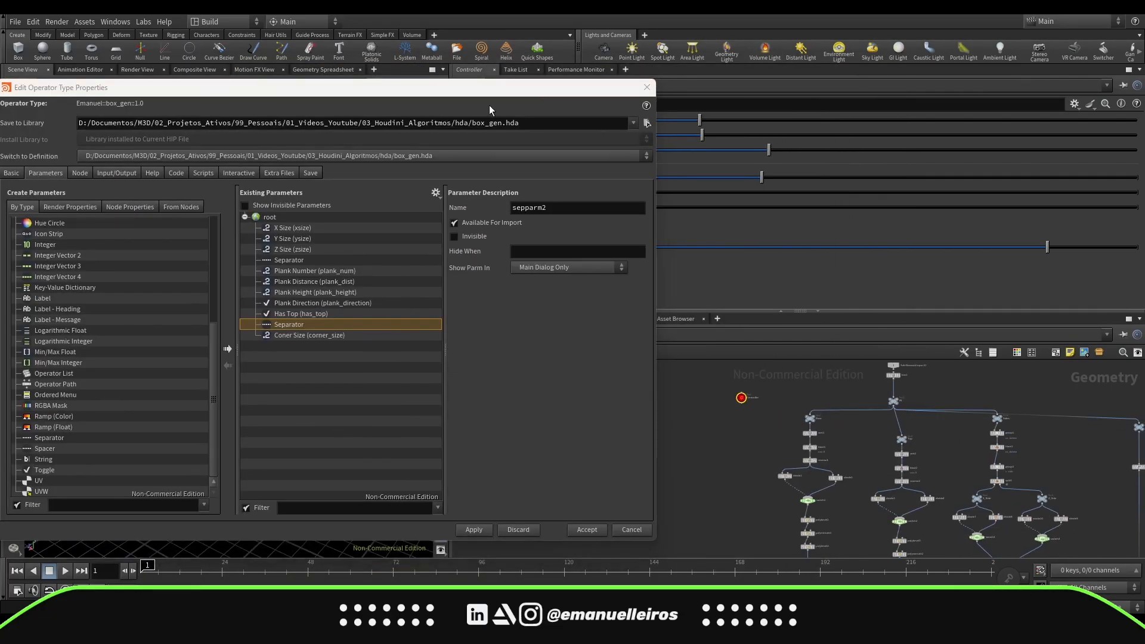
drag(492, 90, 615, 406)
click(559, 334)
middle_drag(650, 391, 658, 423)
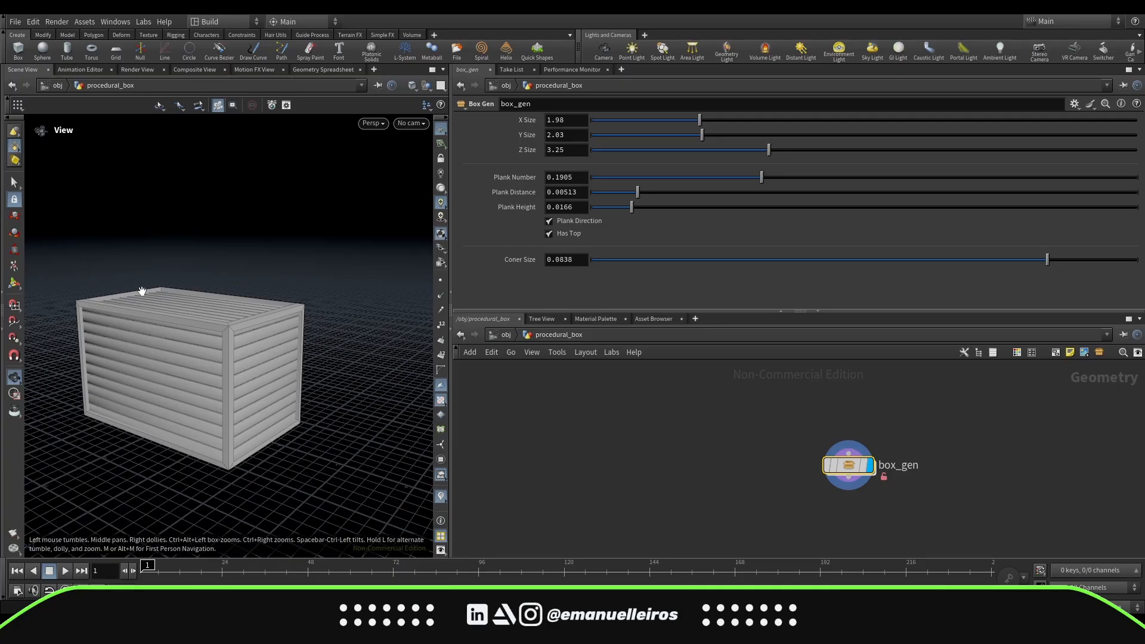
Step: Set the box_gen asset's X Size to 3.93, Y Size to 3.07, Z Size to 2.4 and Plank Number to 0.1767
drag(142, 291, 270, 408)
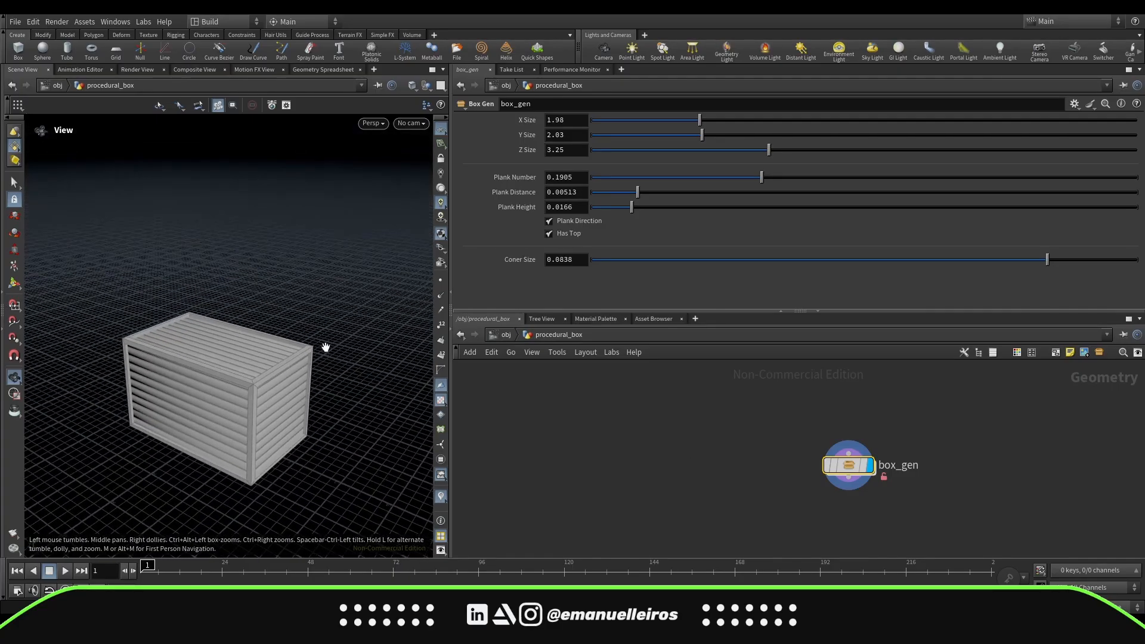
drag(290, 474, 309, 449)
drag(699, 119, 806, 125)
drag(703, 134, 744, 178)
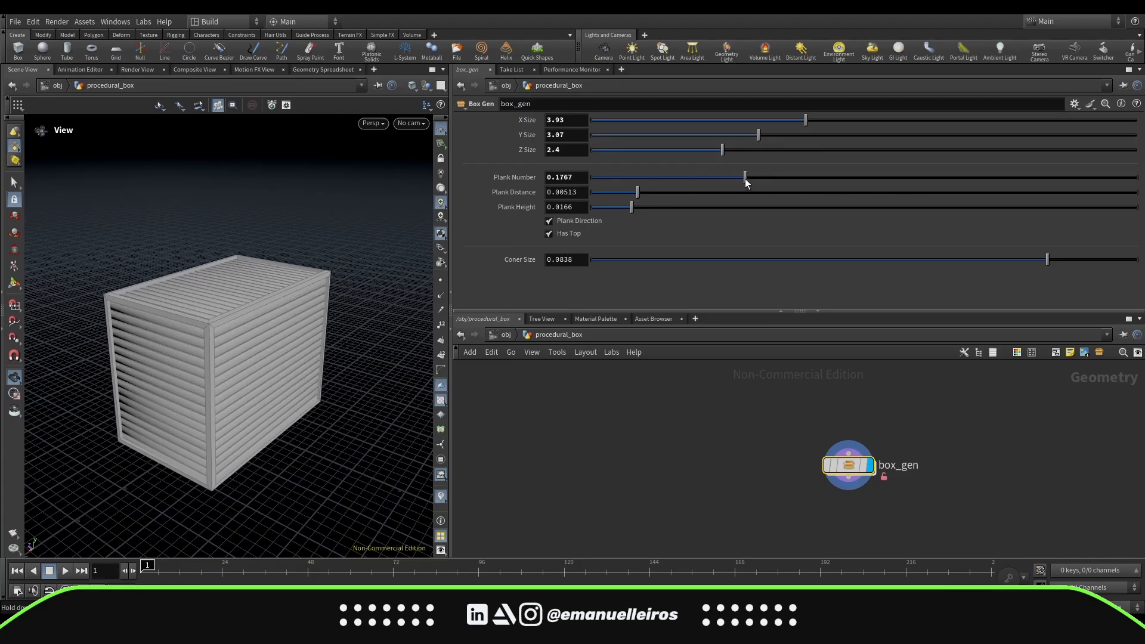
Step: Set the asset's Plank Distance to 0.0112 and inspect the gaps between the box's planks from several angles
scroll(235, 422, down, 2)
drag(234, 423, 241, 410)
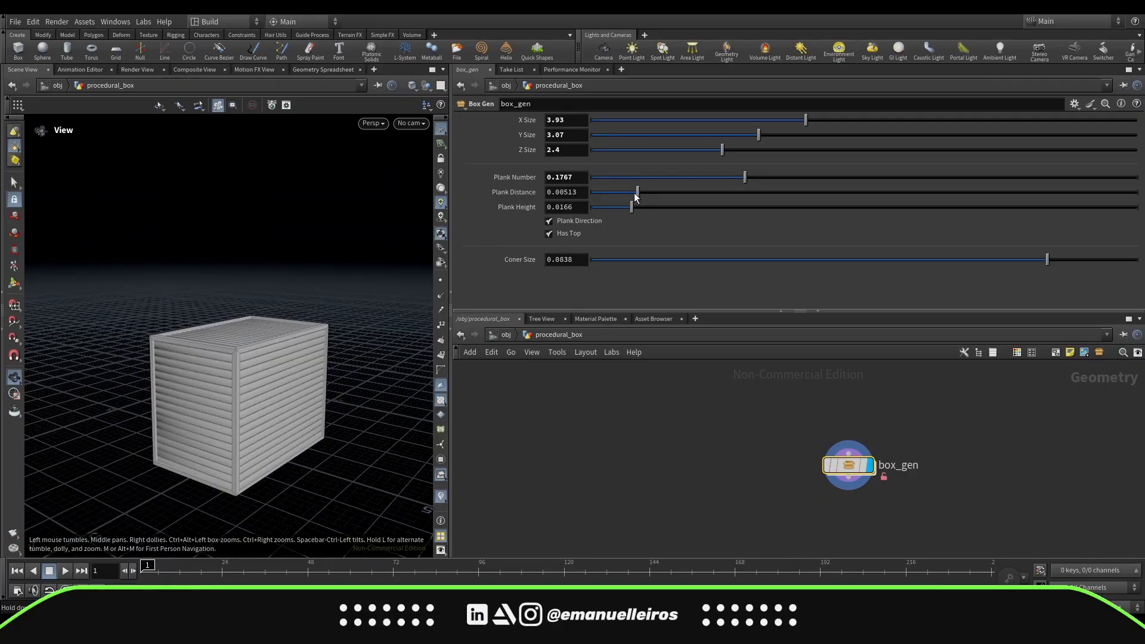
drag(637, 192, 705, 192)
drag(184, 384, 219, 411)
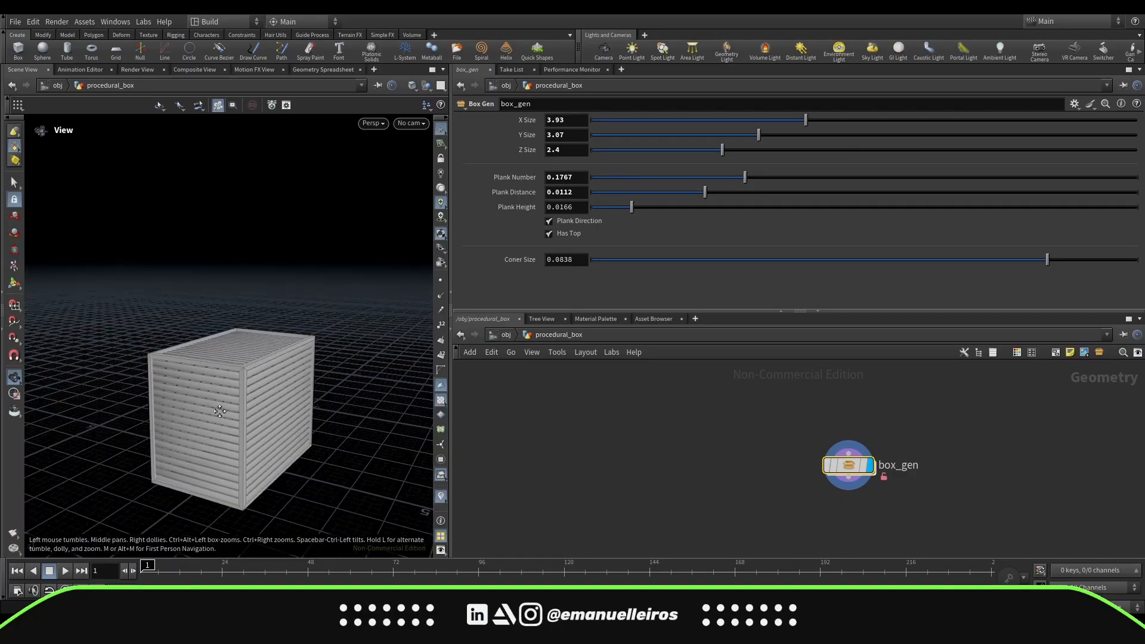
middle_drag(219, 411, 222, 420)
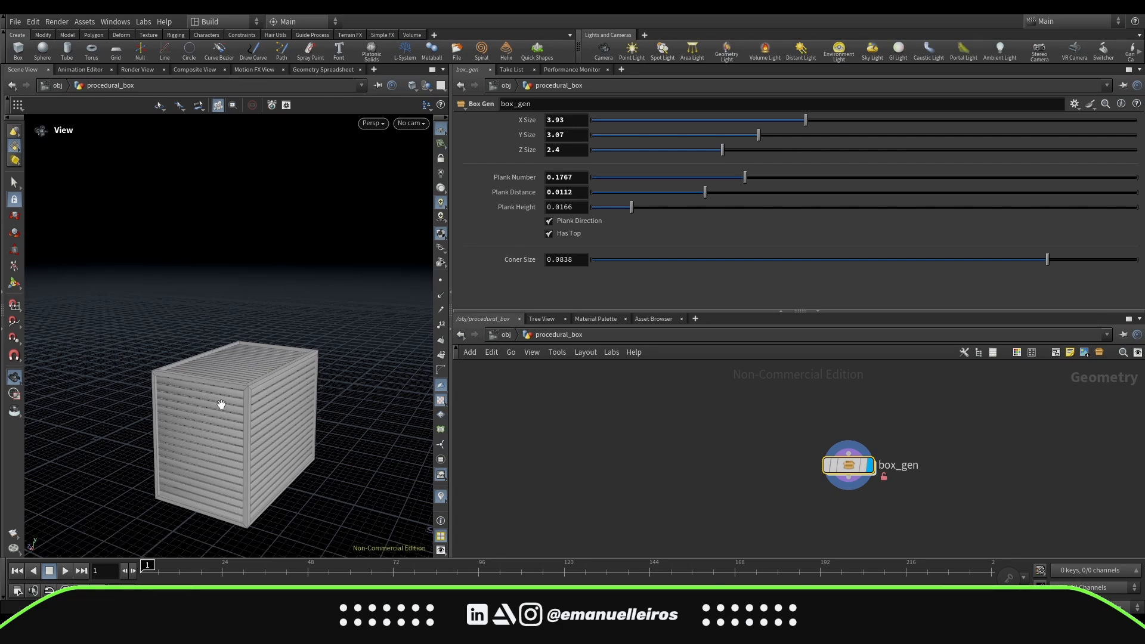
drag(206, 369, 279, 394)
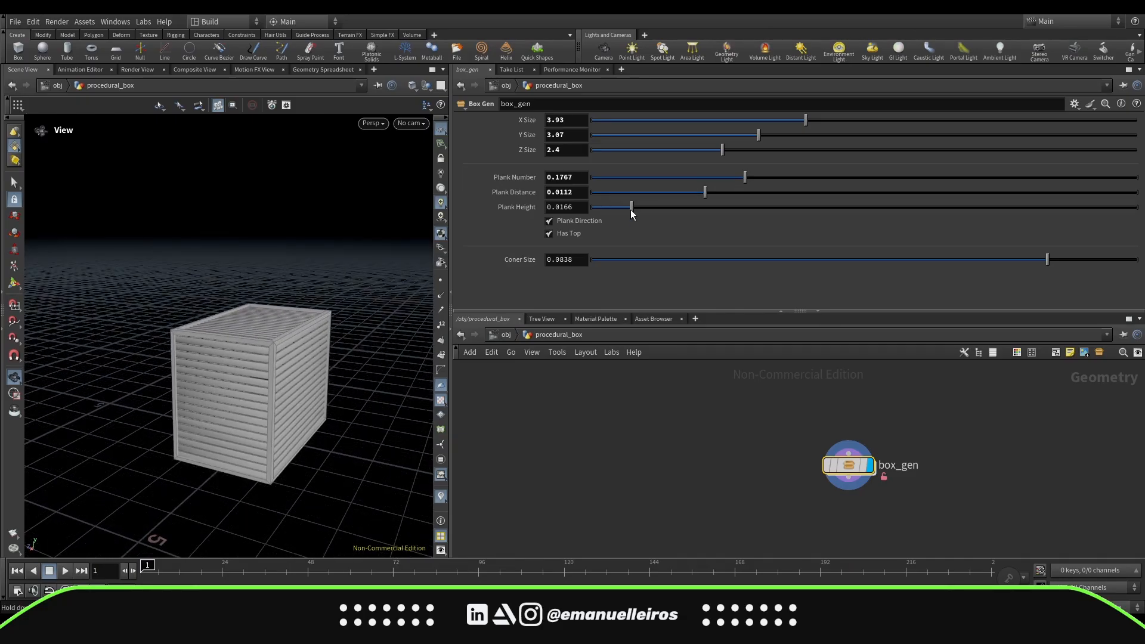
Step: Set the asset's Z Size to 3.47 and Plank Height to 0.01591
mouse_move(631, 209)
mouse_down()
mouse_move(614, 209)
mouse_move(643, 216)
mouse_up()
drag(722, 150, 780, 152)
click(627, 206)
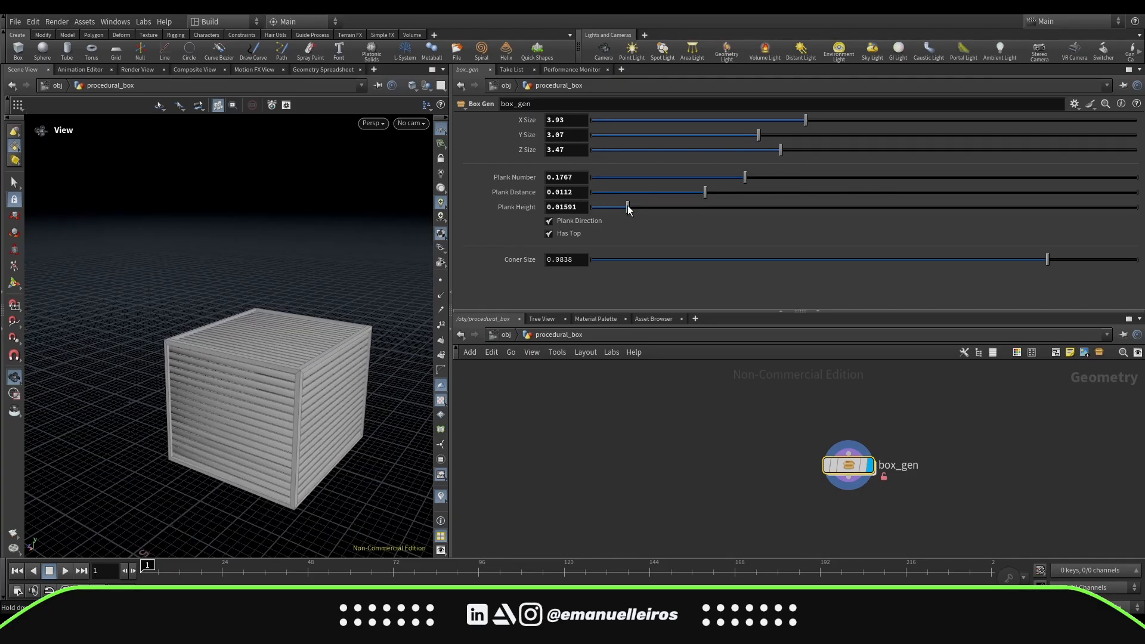
Step: Turn off Plank Direction on the box_gen asset and set its Coner Size to 0.0874
click(548, 221)
click(548, 221)
click(548, 222)
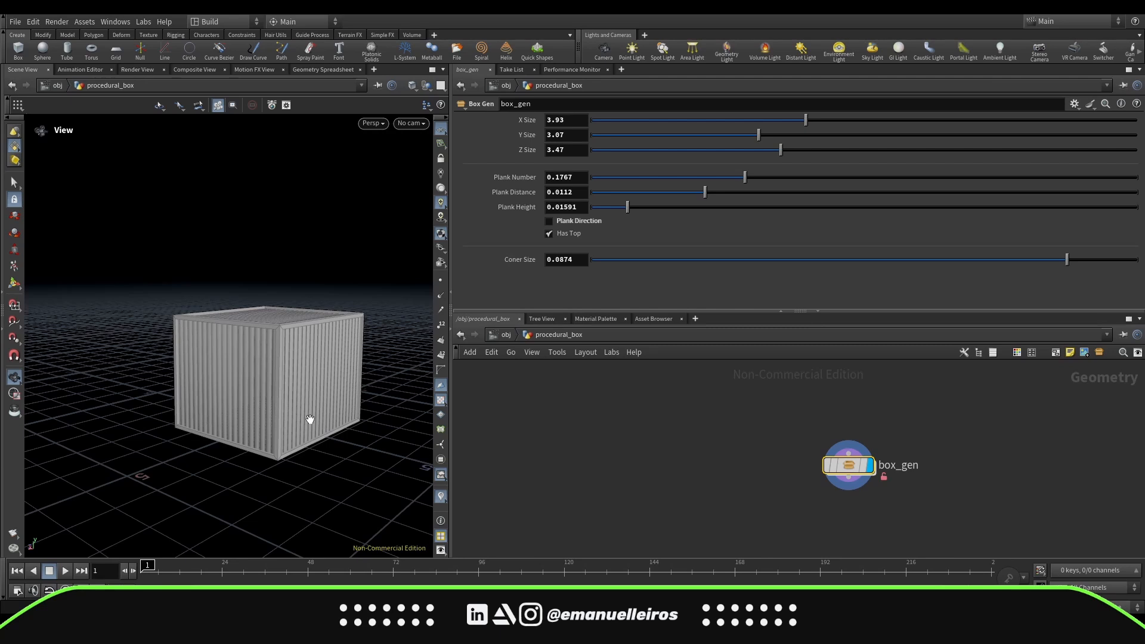
drag(310, 419, 329, 397)
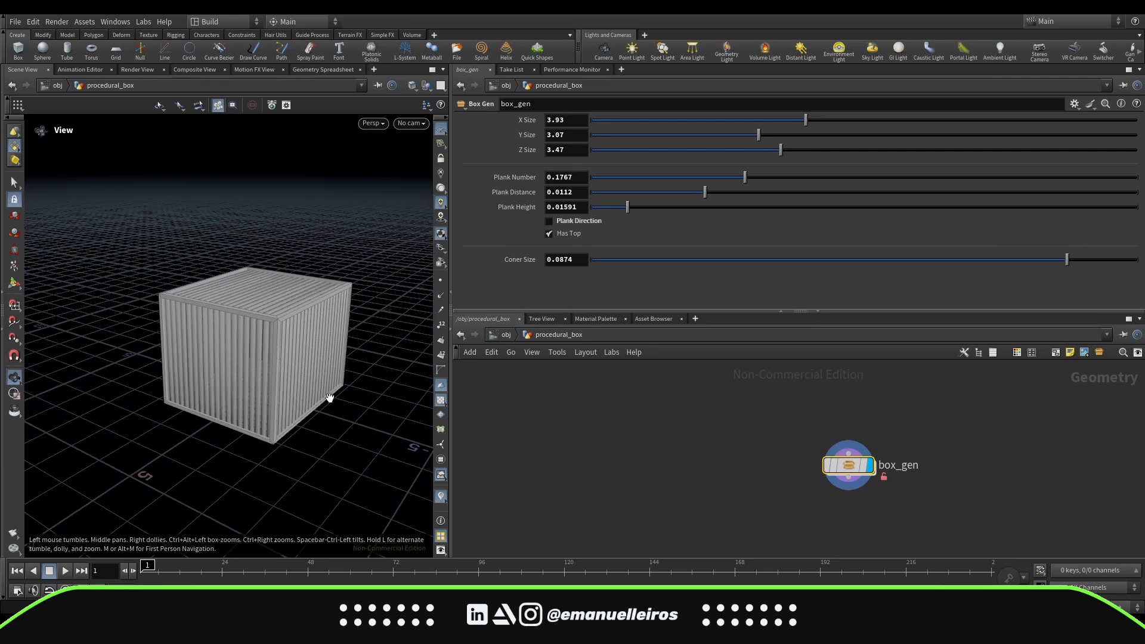